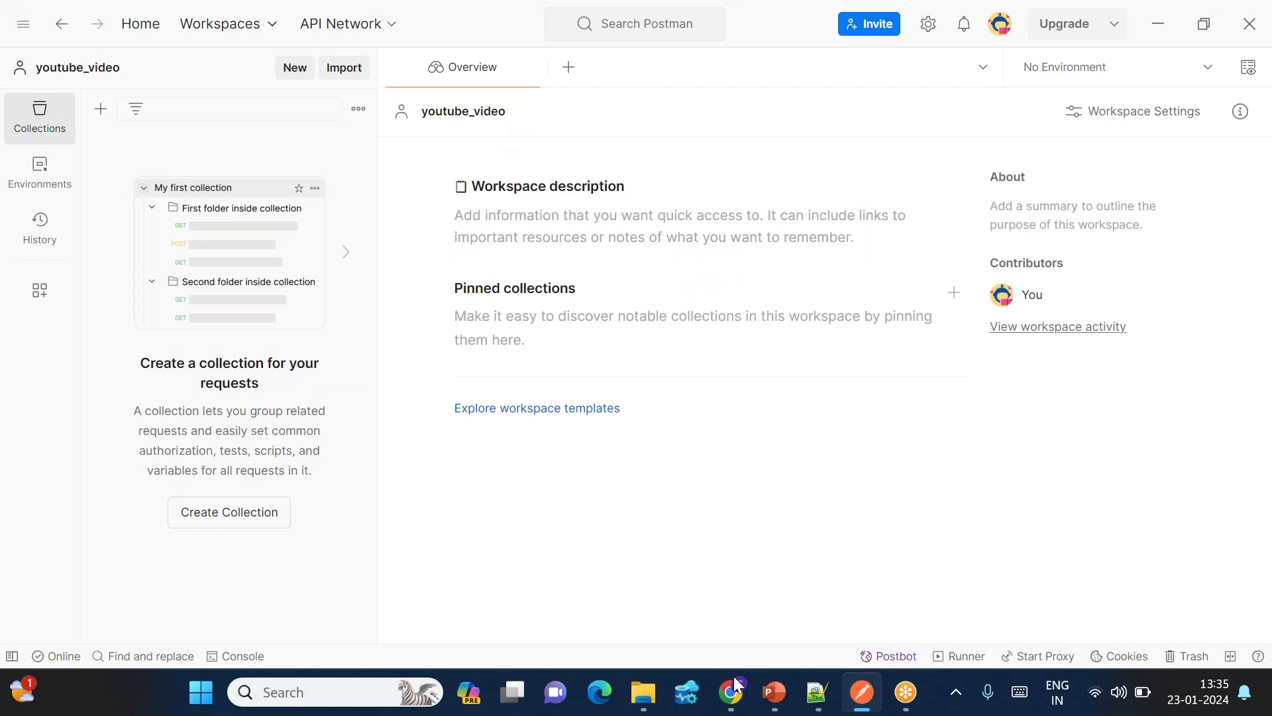
Step: Paste the login URL from the sample API page into a new Postman request
left_click(735, 690)
scroll(325, 424, "up", 6)
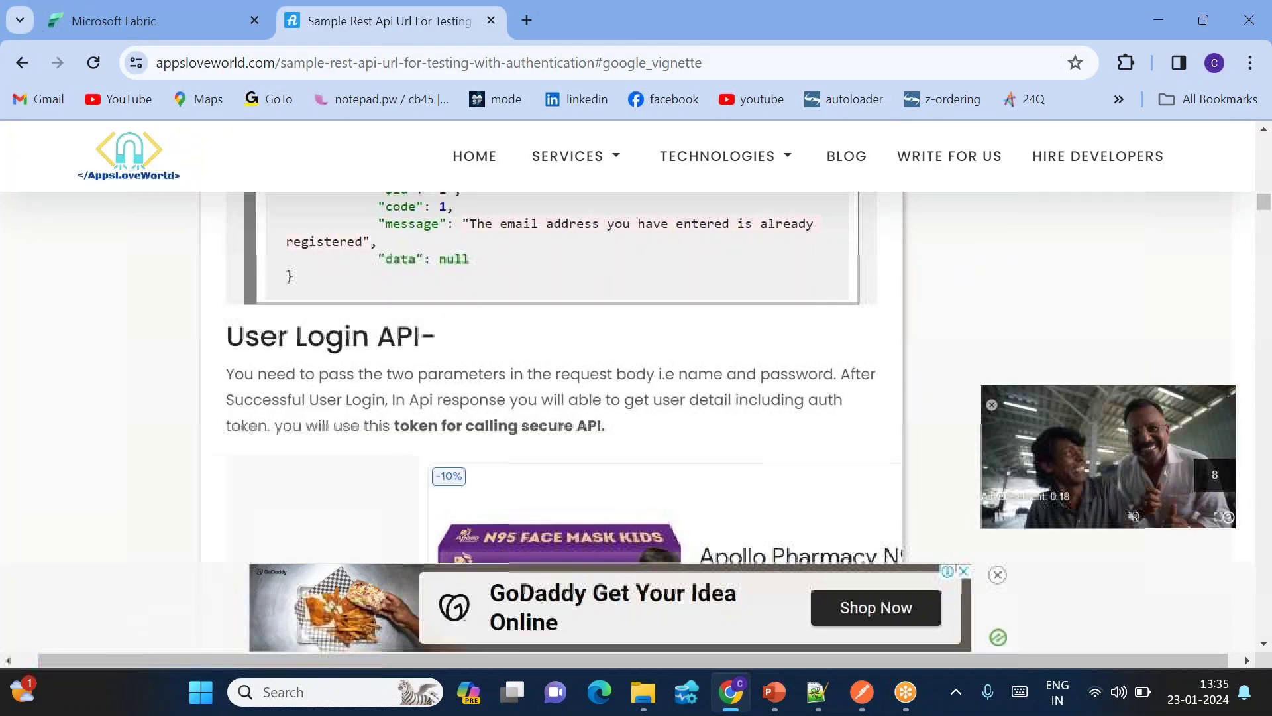
scroll(563, 377, "down", 7)
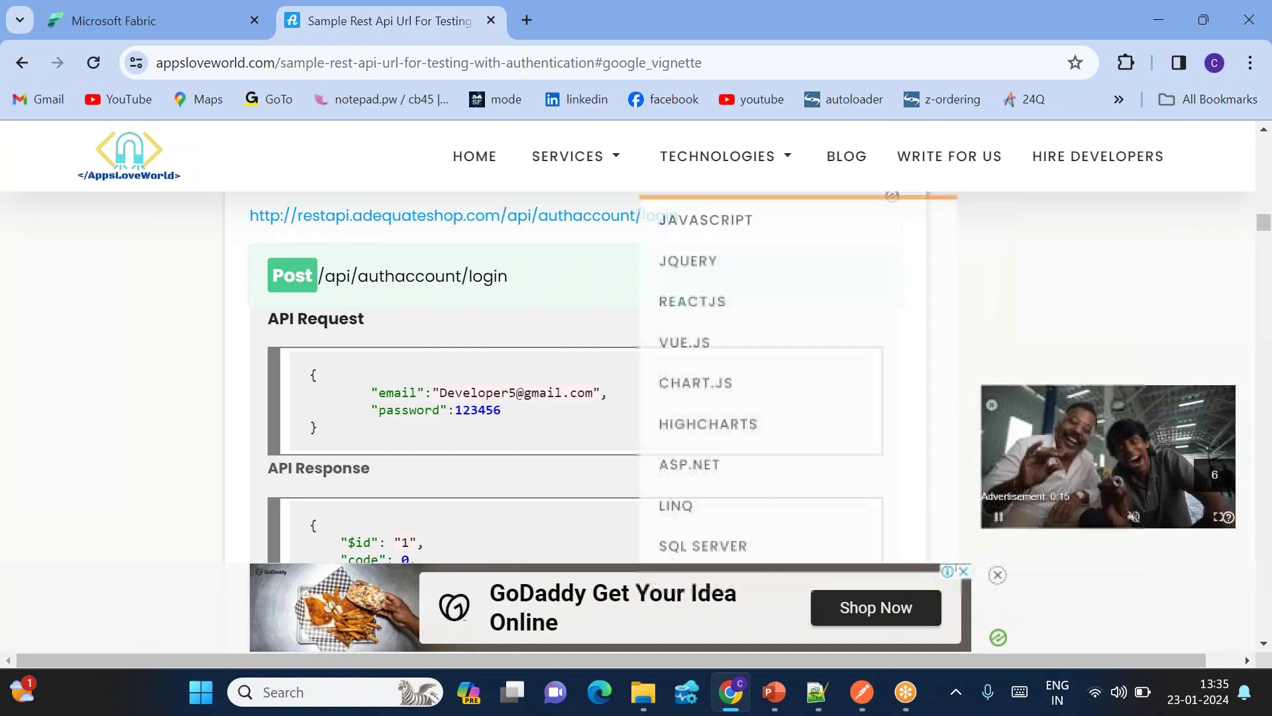
left_click_drag(683, 221, 259, 218)
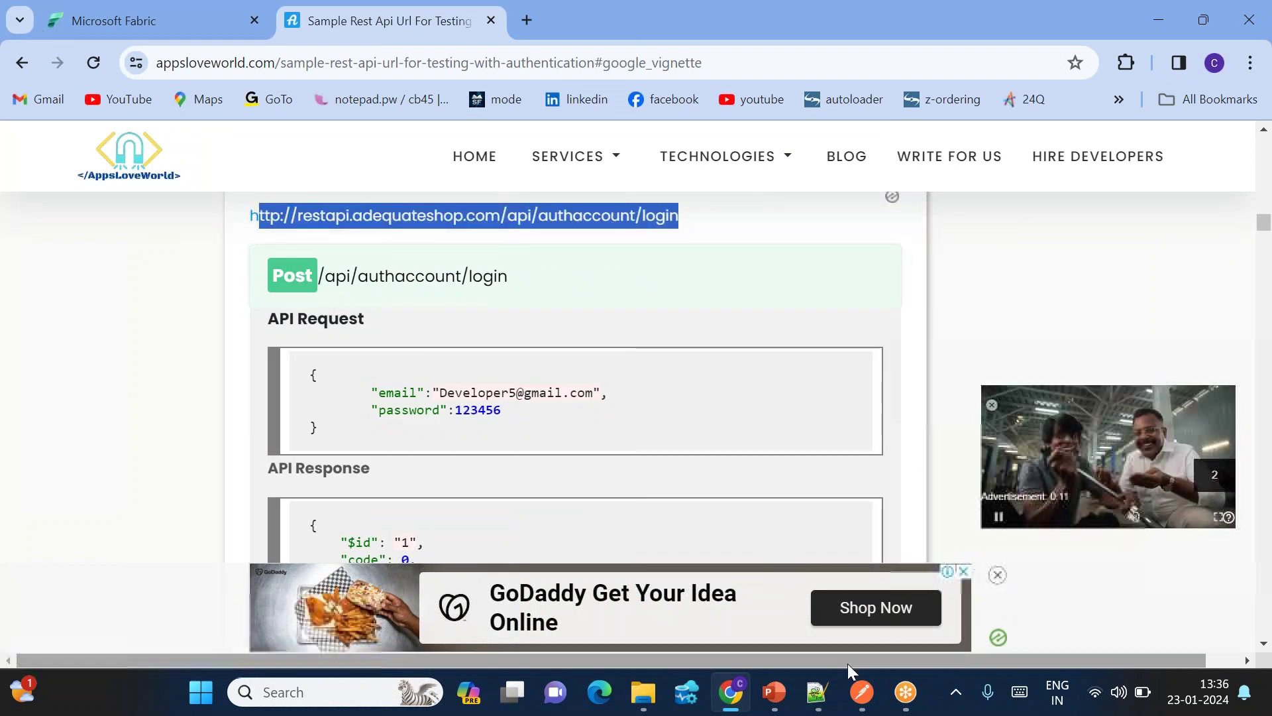
left_click(767, 227)
triple_click(480, 199)
key("ctrl+c")
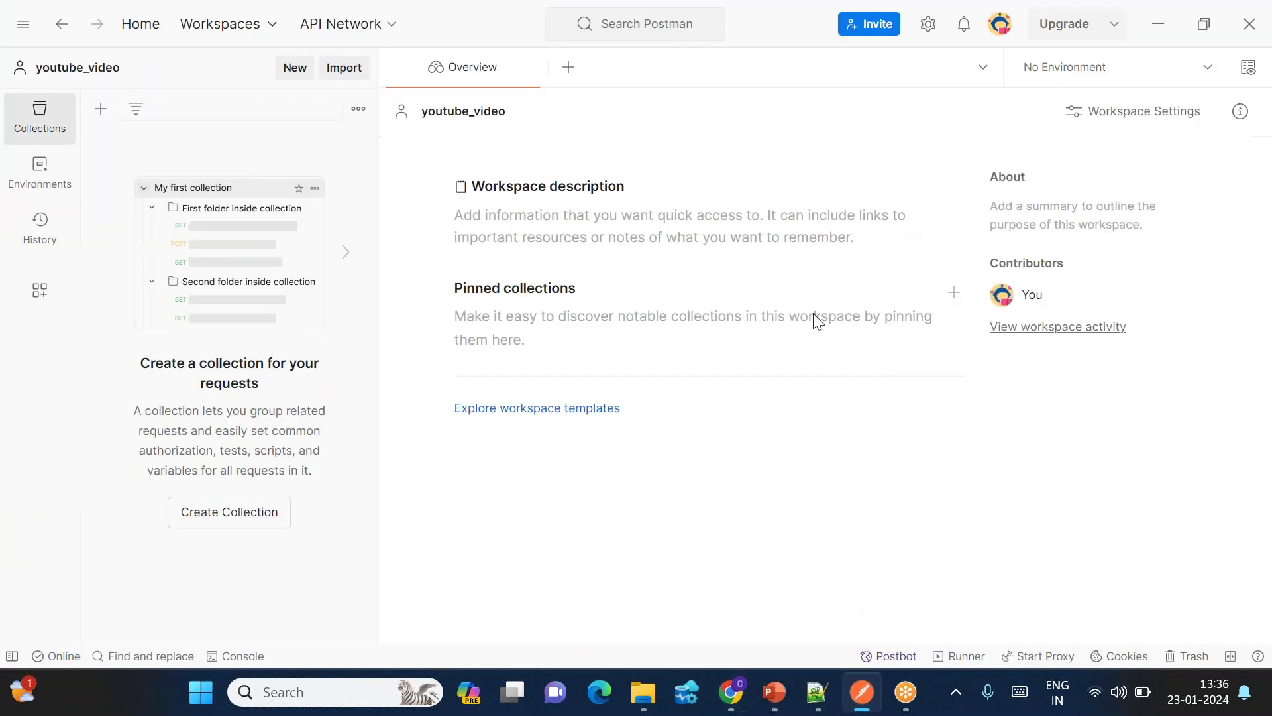
left_click(862, 691)
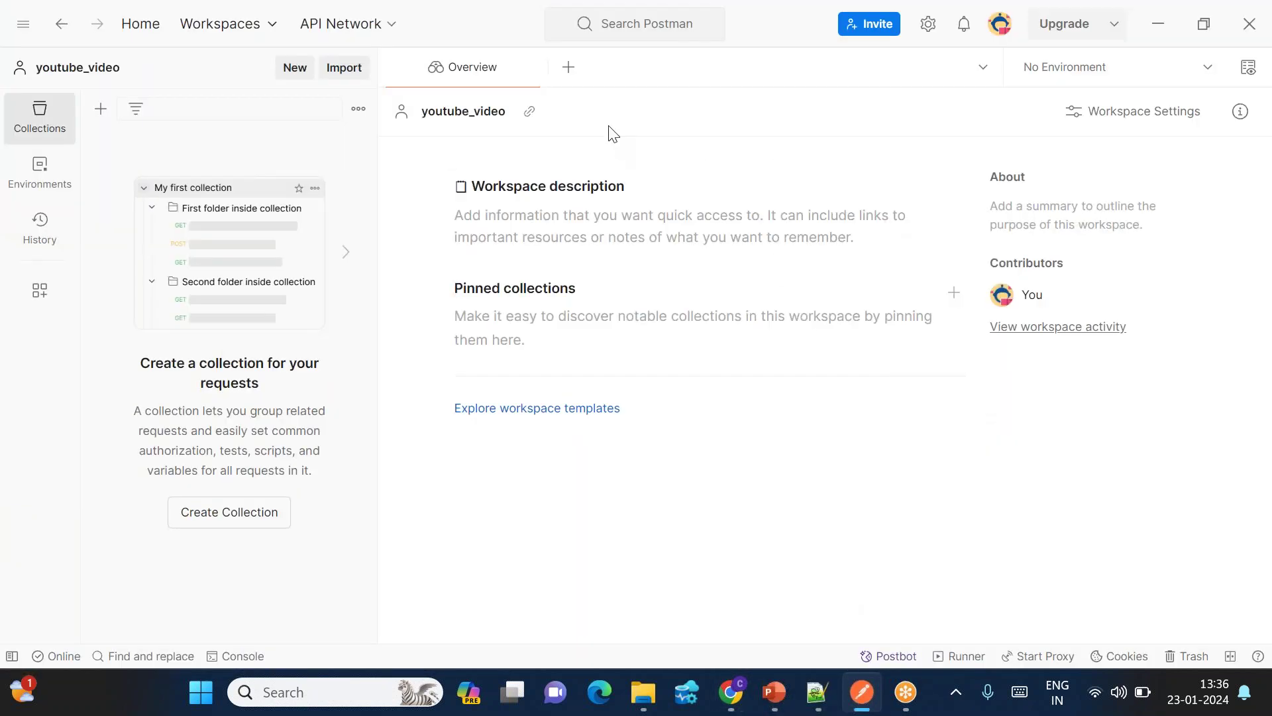
left_click(573, 80)
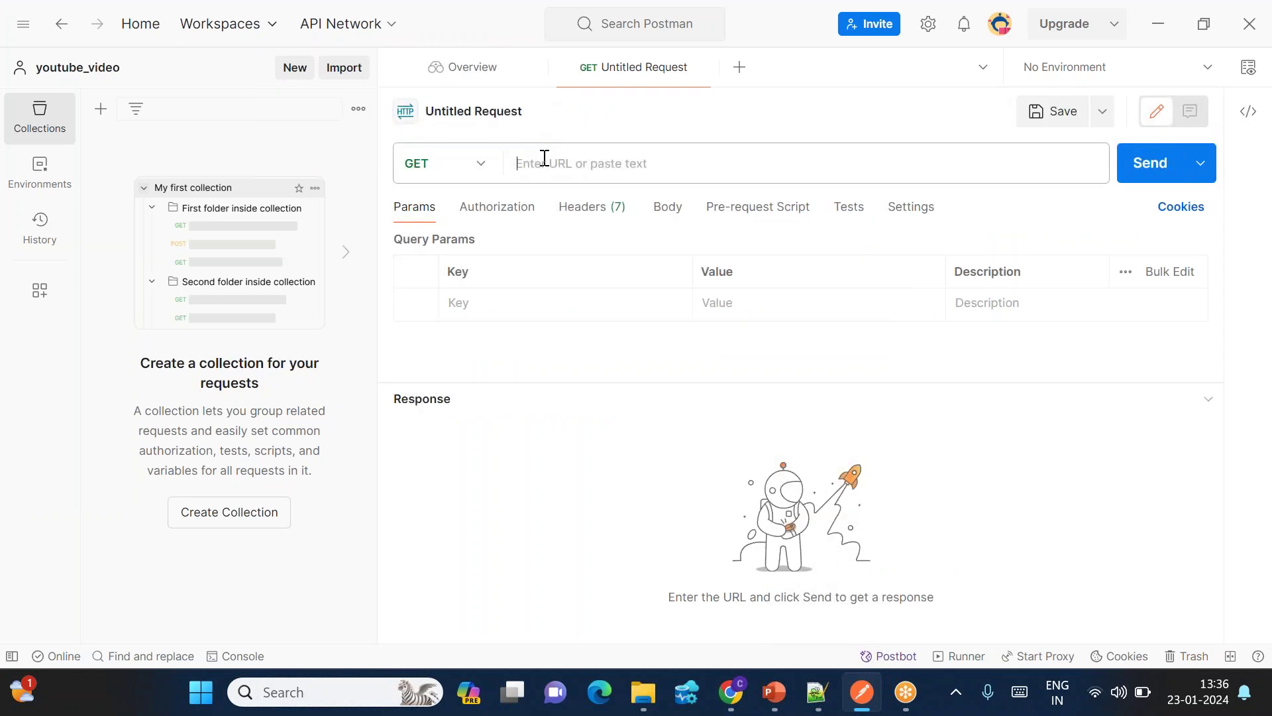
key("ctrl+v")
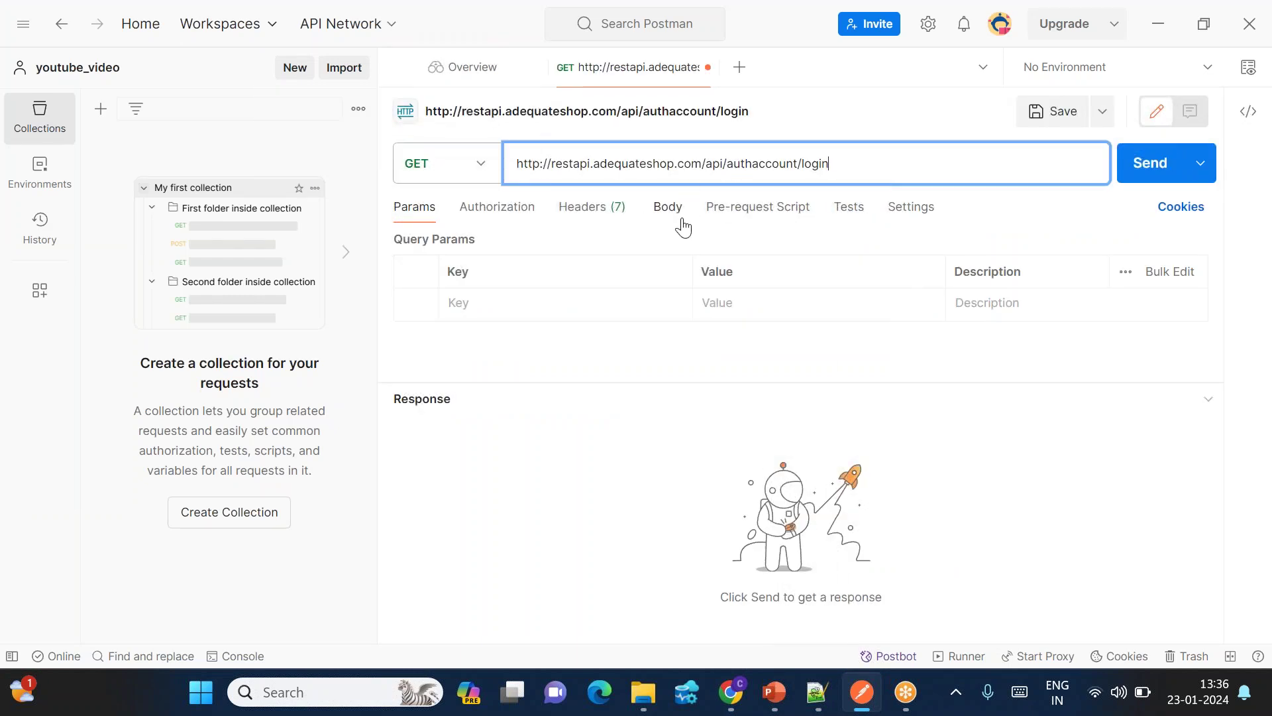
Step: Change the request method from GET to POST
key("alt+Tab")
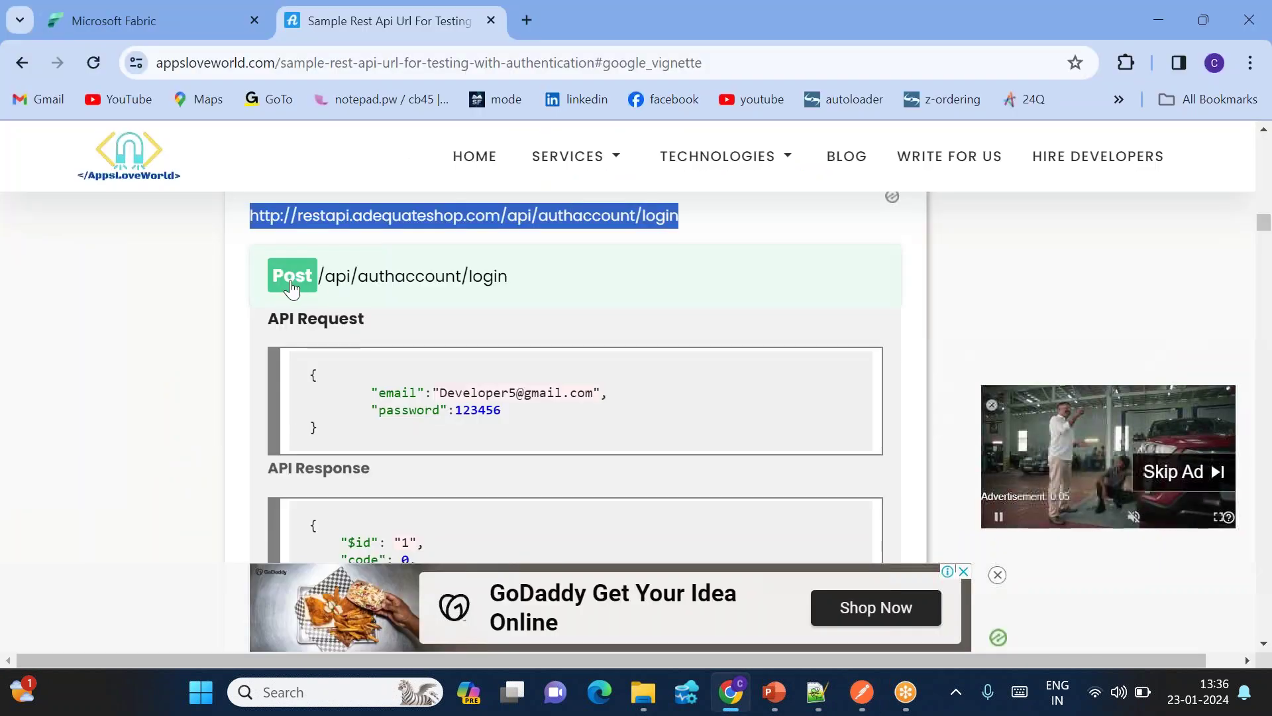
key("alt+Tab")
left_click(471, 171)
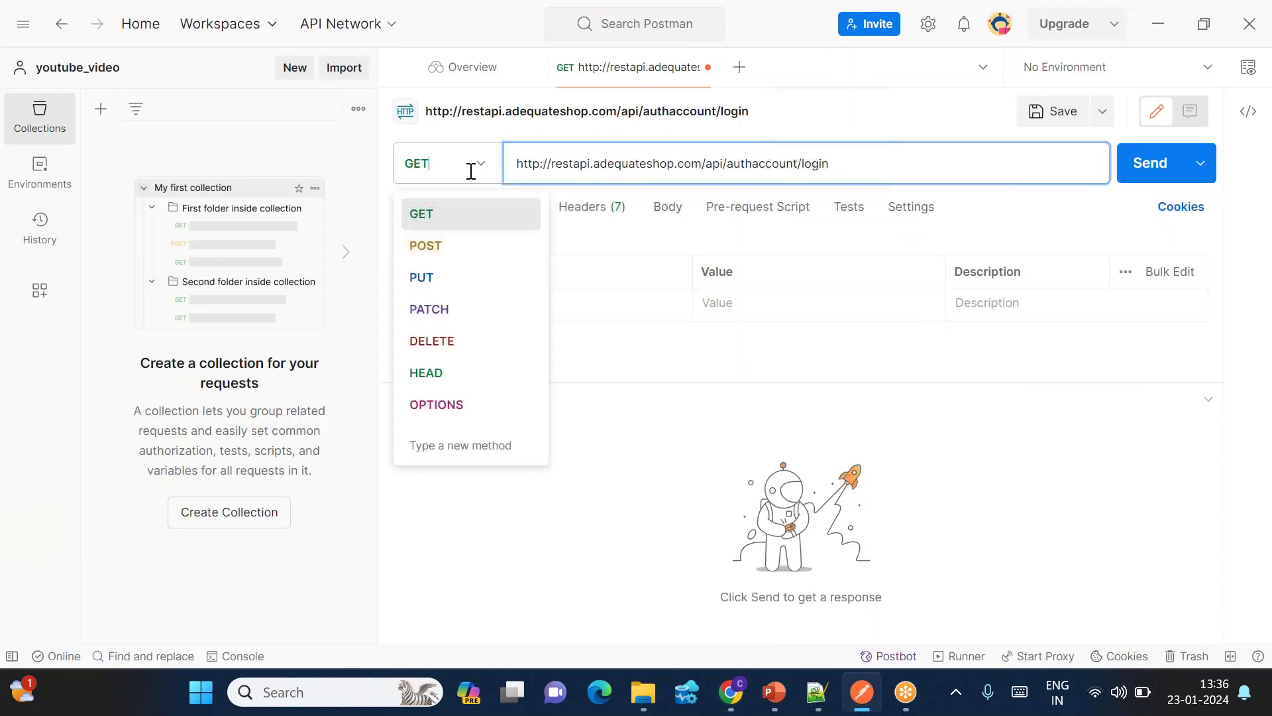
left_click(428, 250)
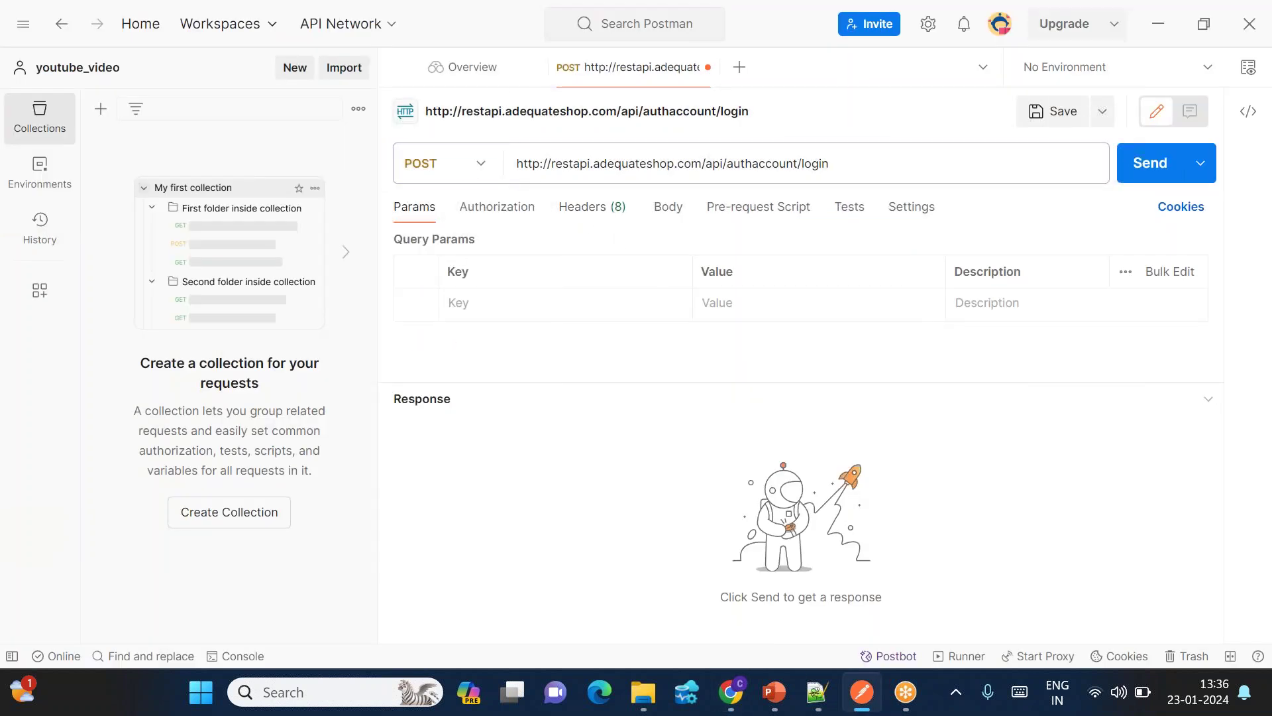
Step: Copy the input JSON credentials block from the login.py notes for the request body
key("alt+Tab")
left_click_drag(356, 389, 502, 410)
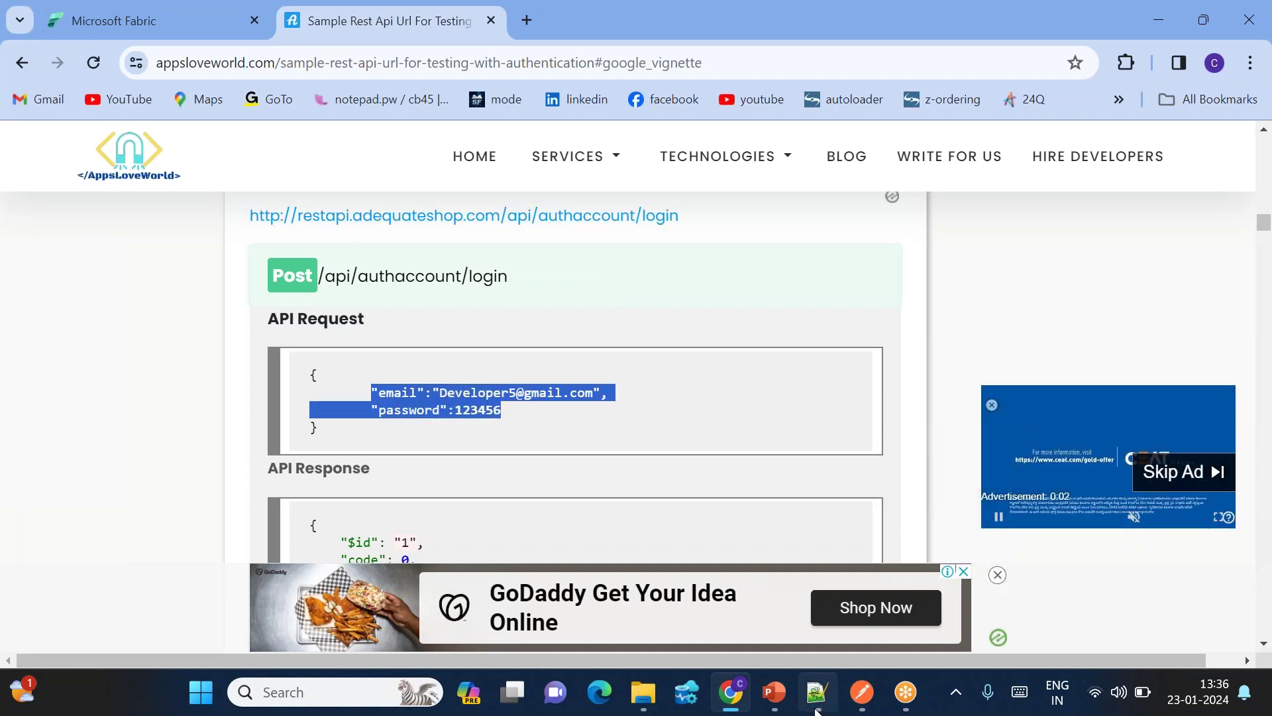
left_click(818, 692)
left_click_drag(115, 260, 81, 177)
key("ctrl+c")
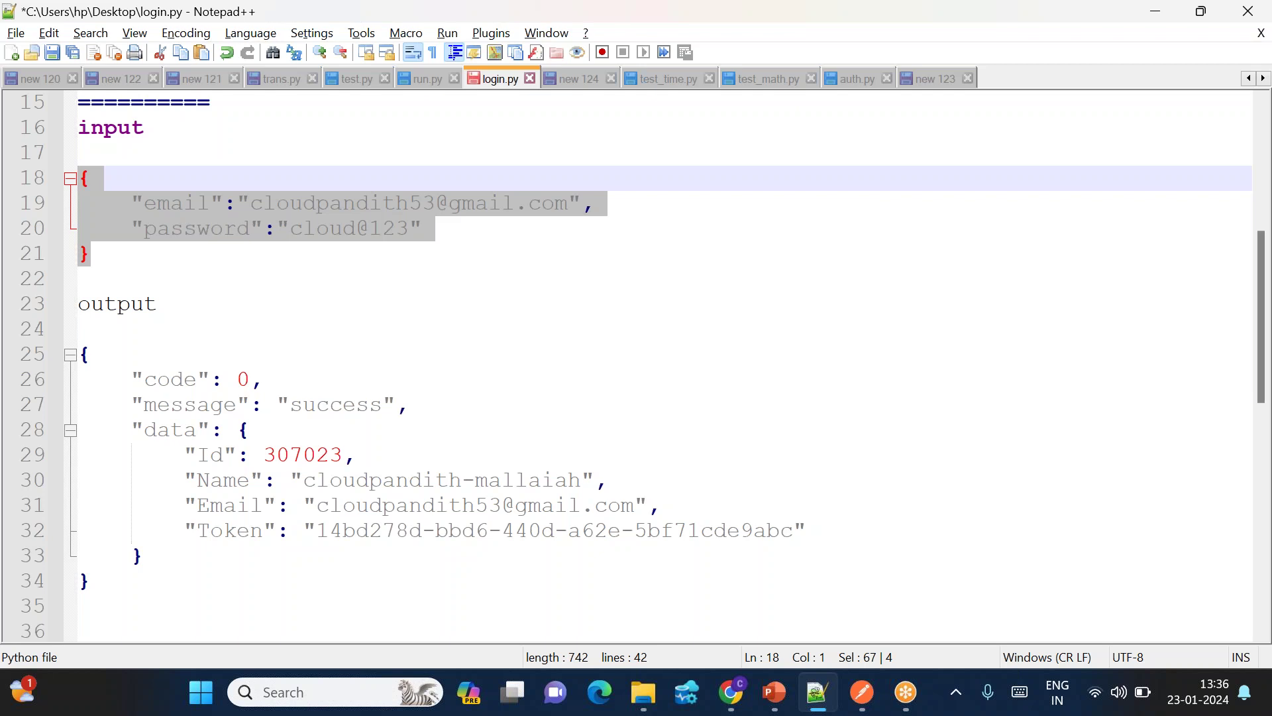
key("alt+Tab")
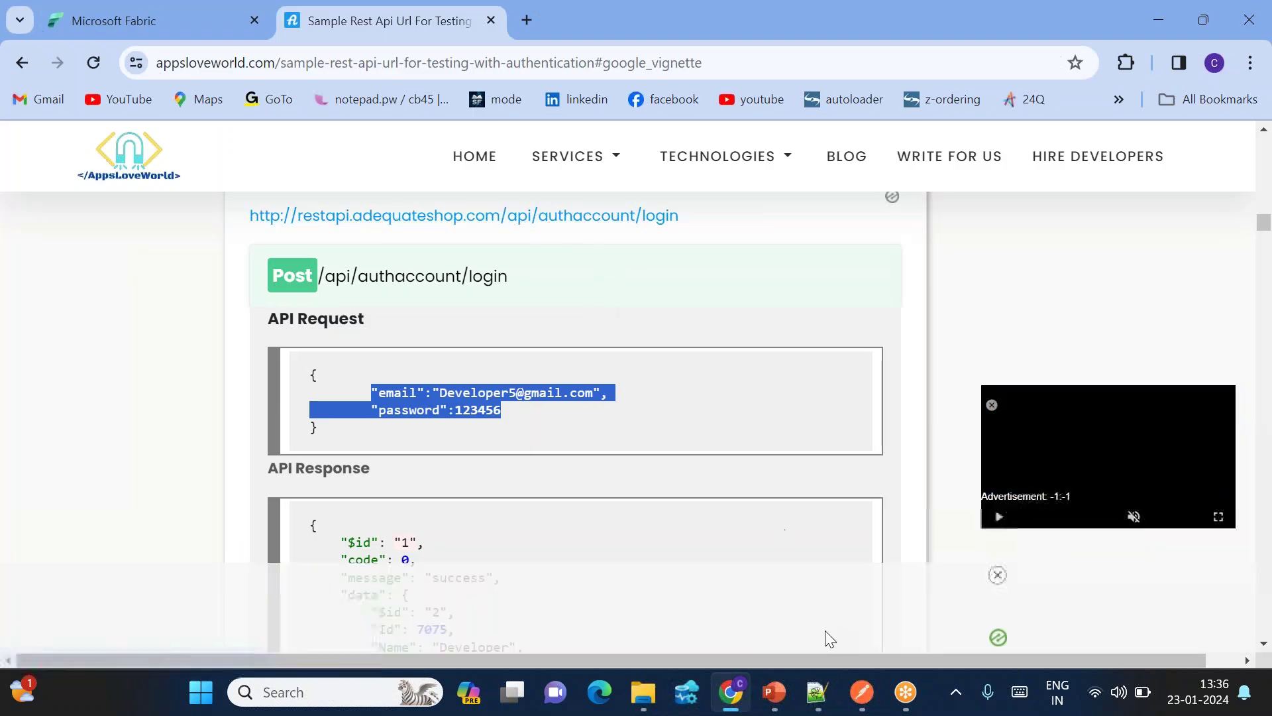
left_click(861, 692)
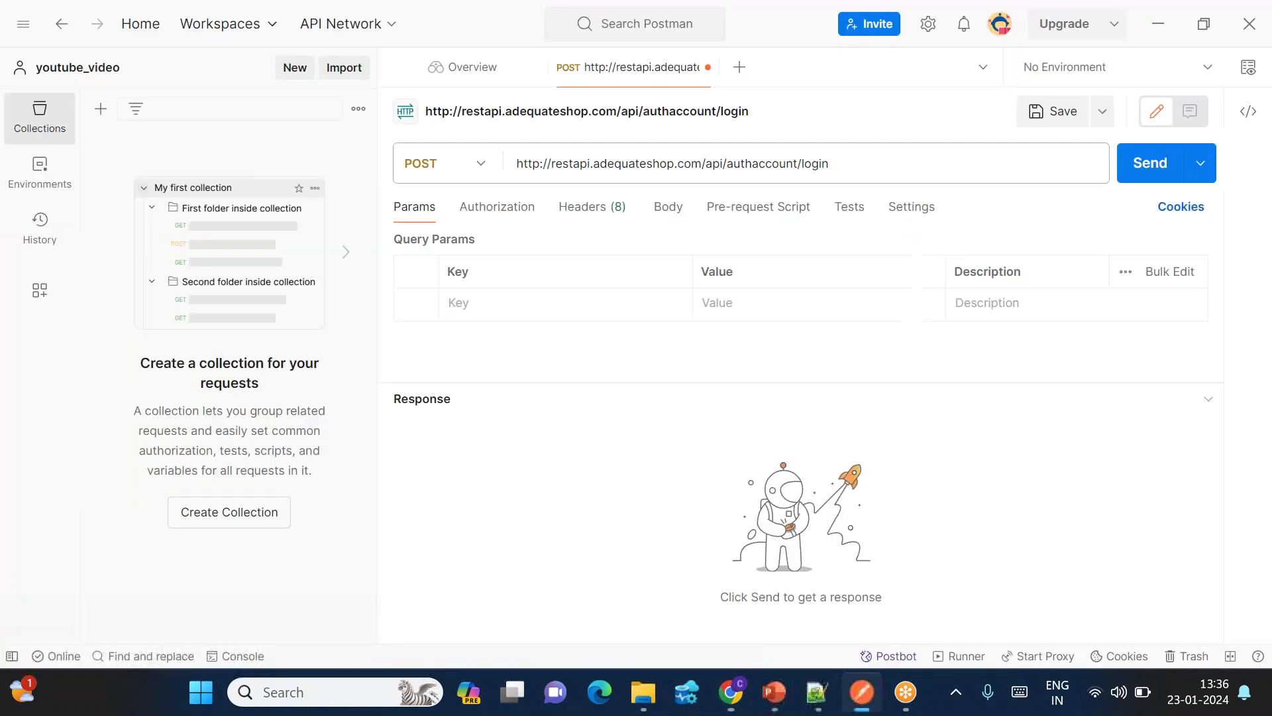
Step: Give the login request a raw body containing the pasted email and password JSON
left_click(669, 207)
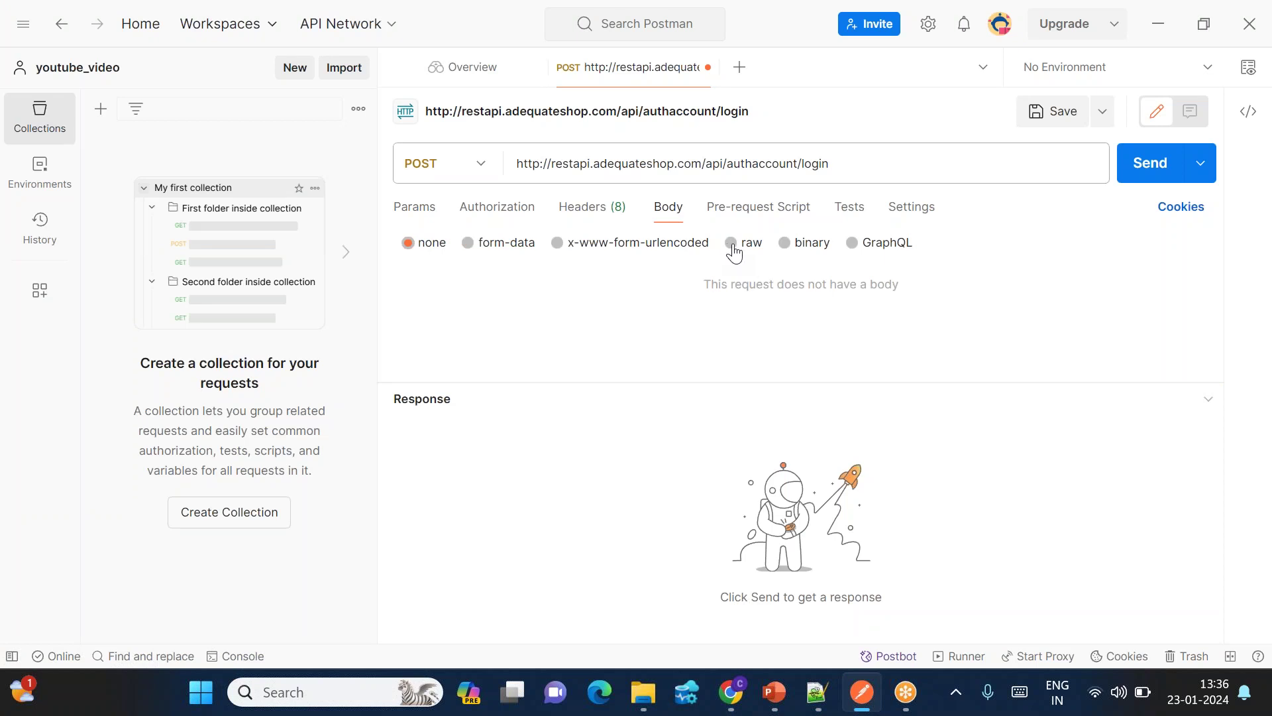
left_click(732, 243)
key("ctrl+v")
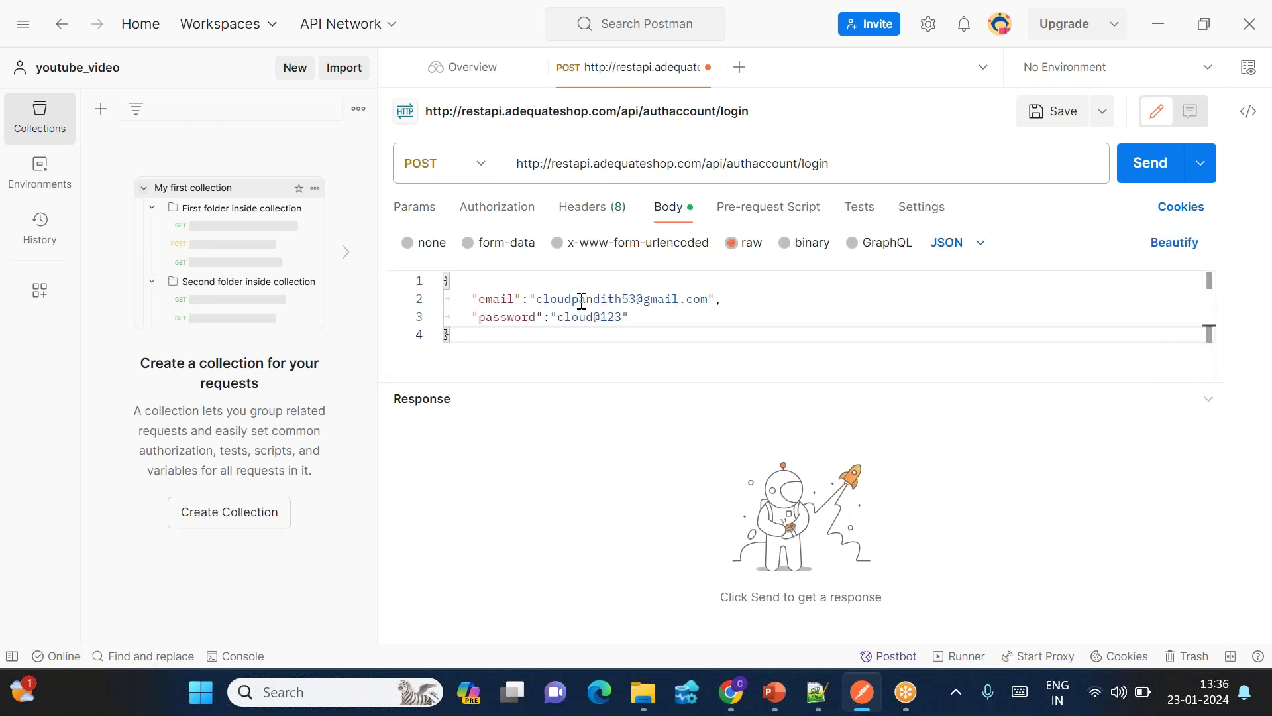
left_click_drag(544, 299, 693, 299)
left_click_drag(566, 321, 616, 321)
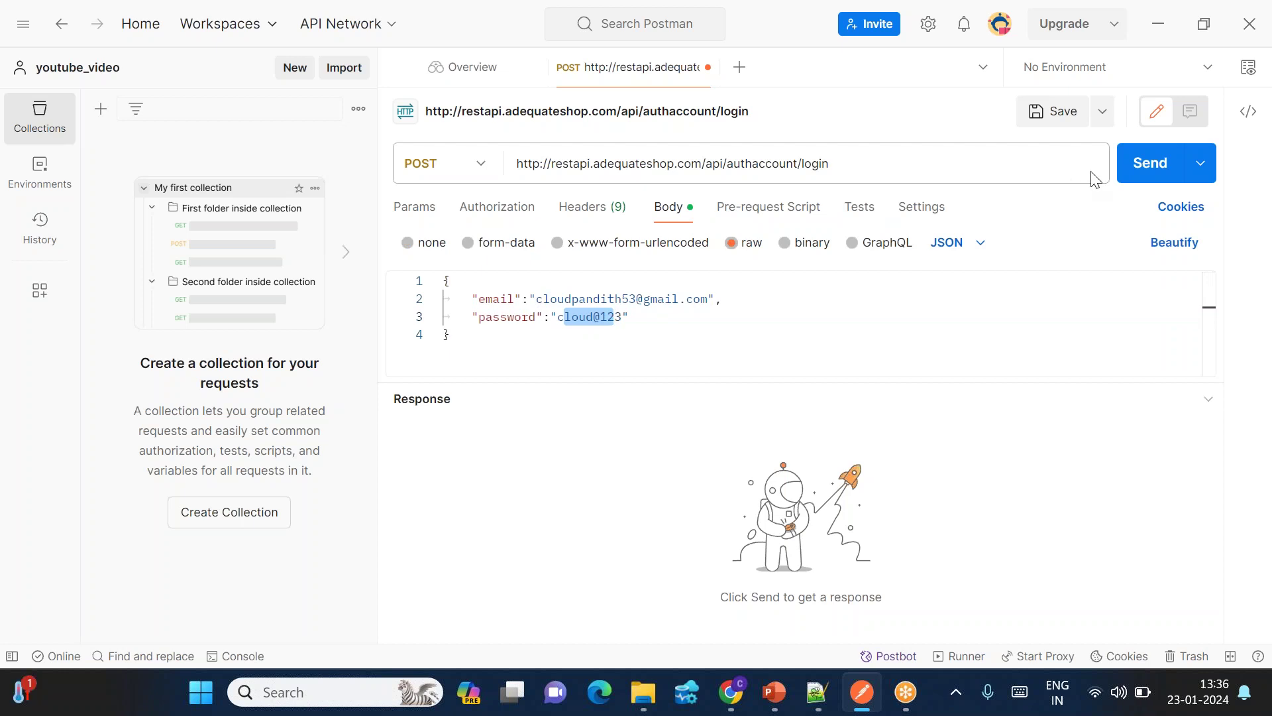
Step: Send the login request and copy its 200 OK response body
left_click(1152, 165)
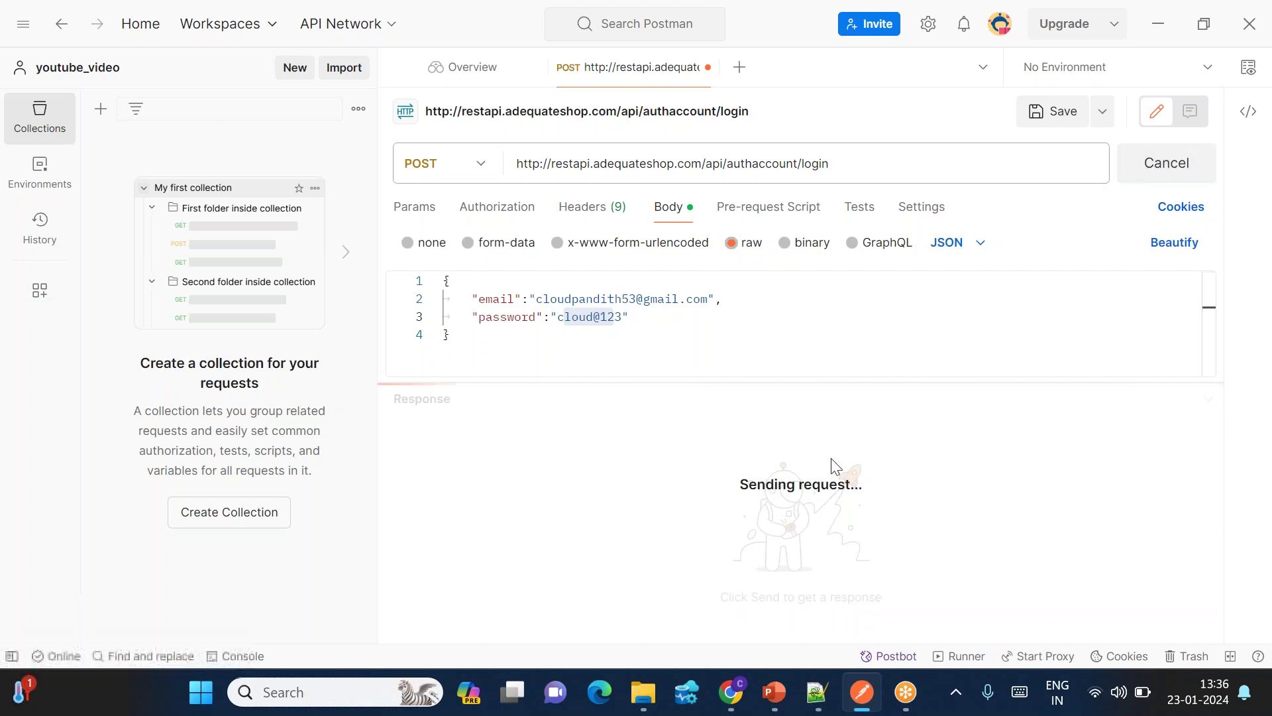
left_click_drag(1068, 490, 427, 467)
key("ctrl+c")
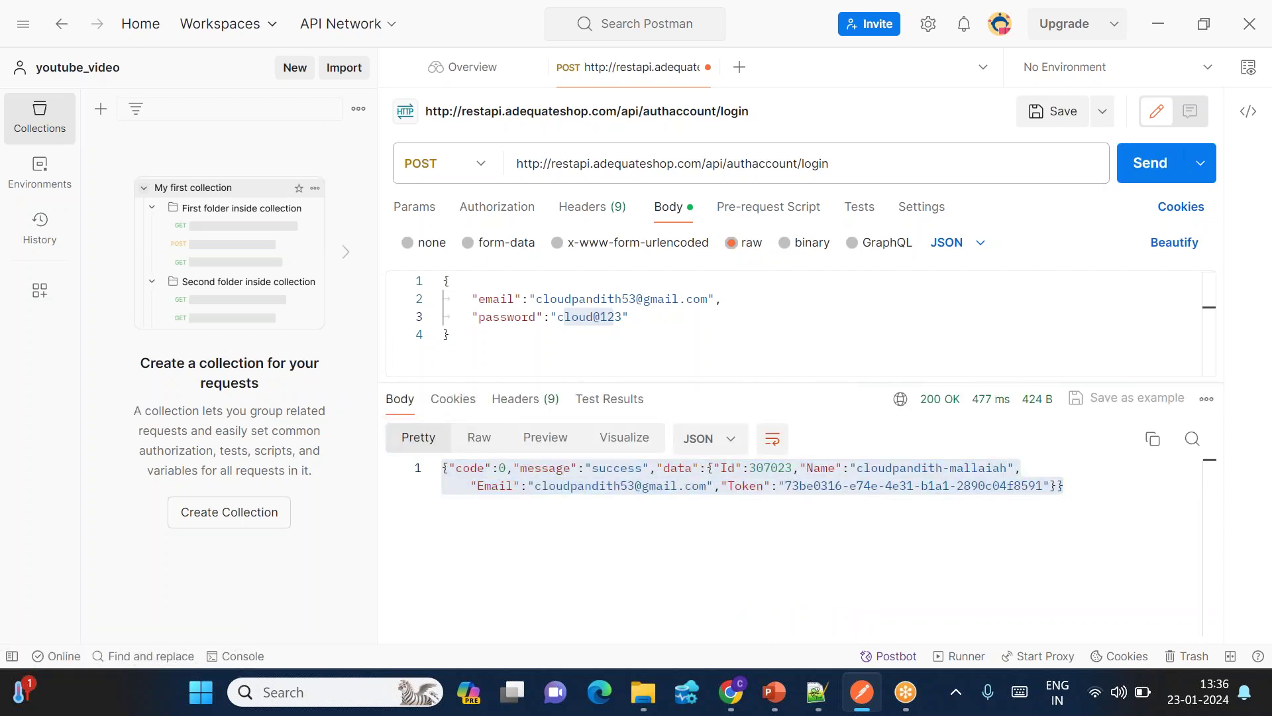
left_click(731, 692)
left_click(817, 692)
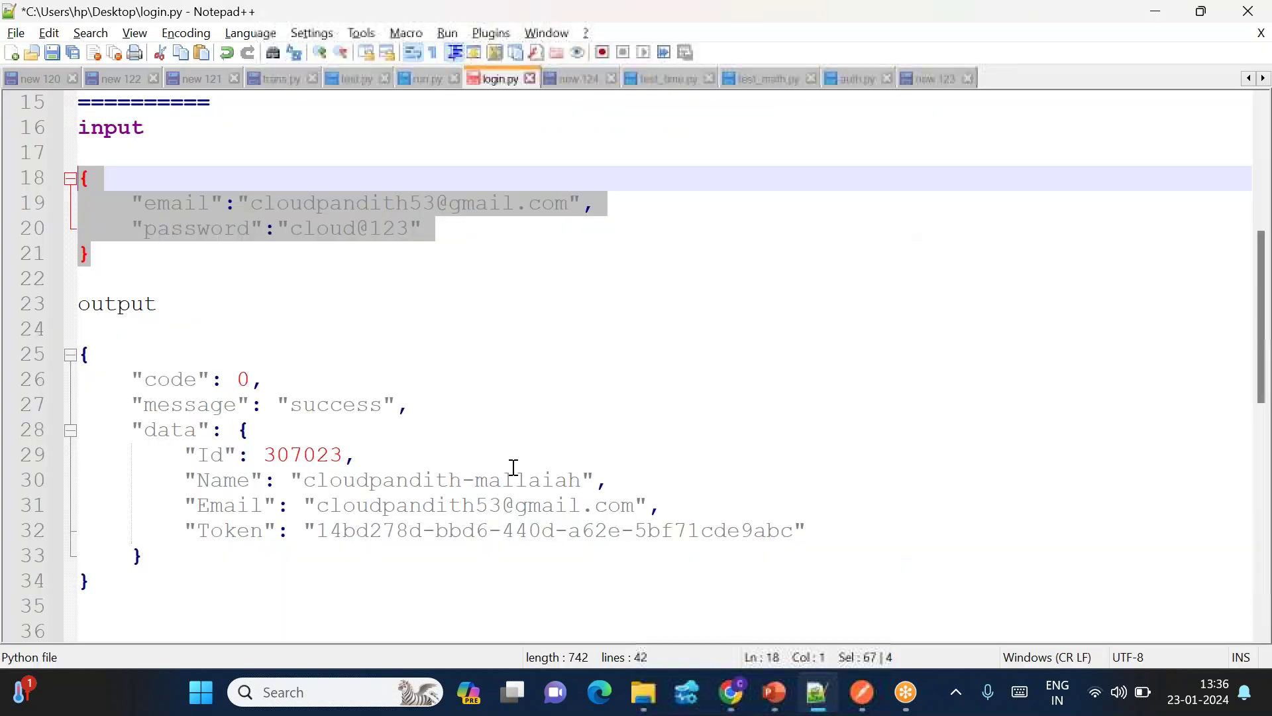
Step: Replace the old output JSON in login.py with the new response and select its token value
left_click(106, 581)
left_click(75, 355, "shift")
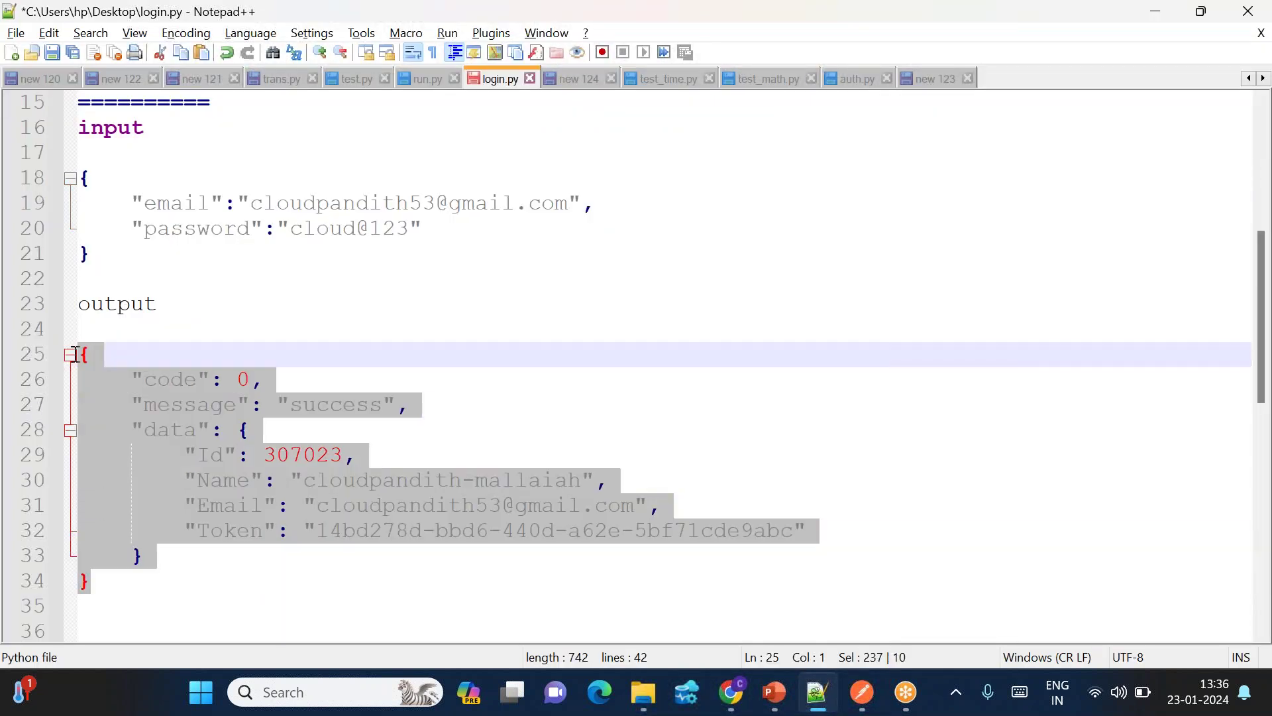
key("ctrl+v")
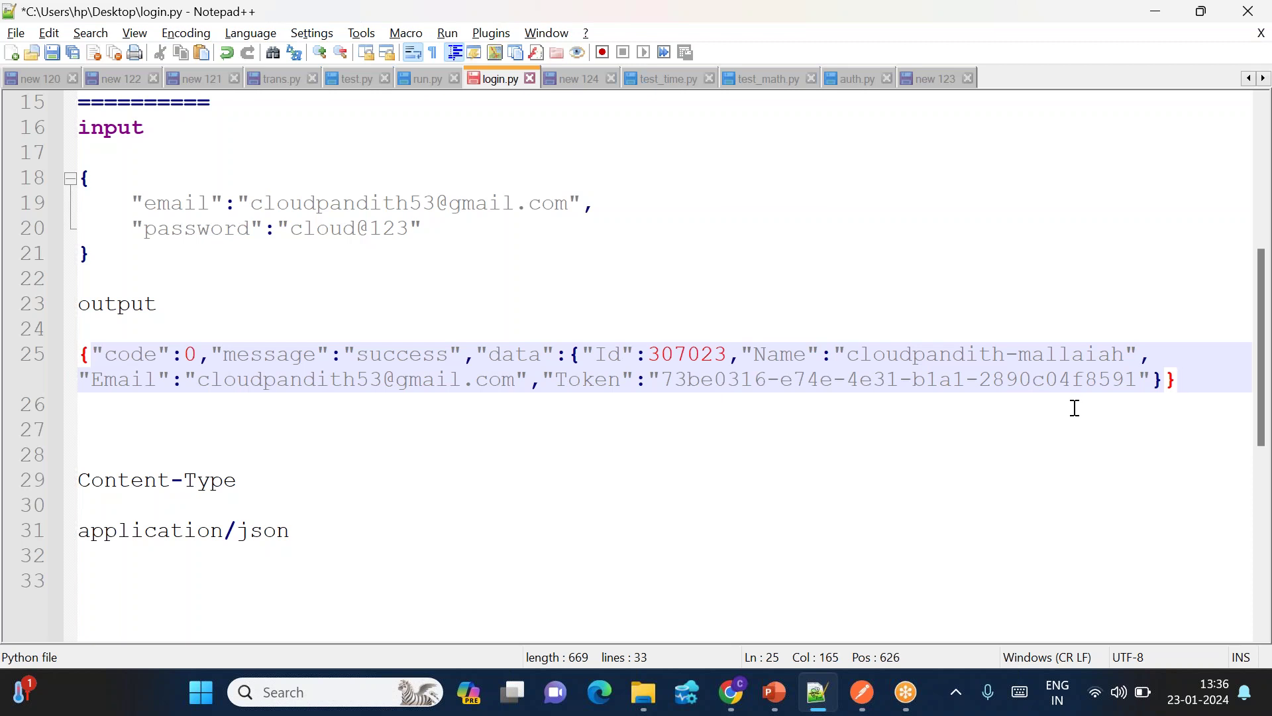
left_click_drag(689, 383, 992, 381)
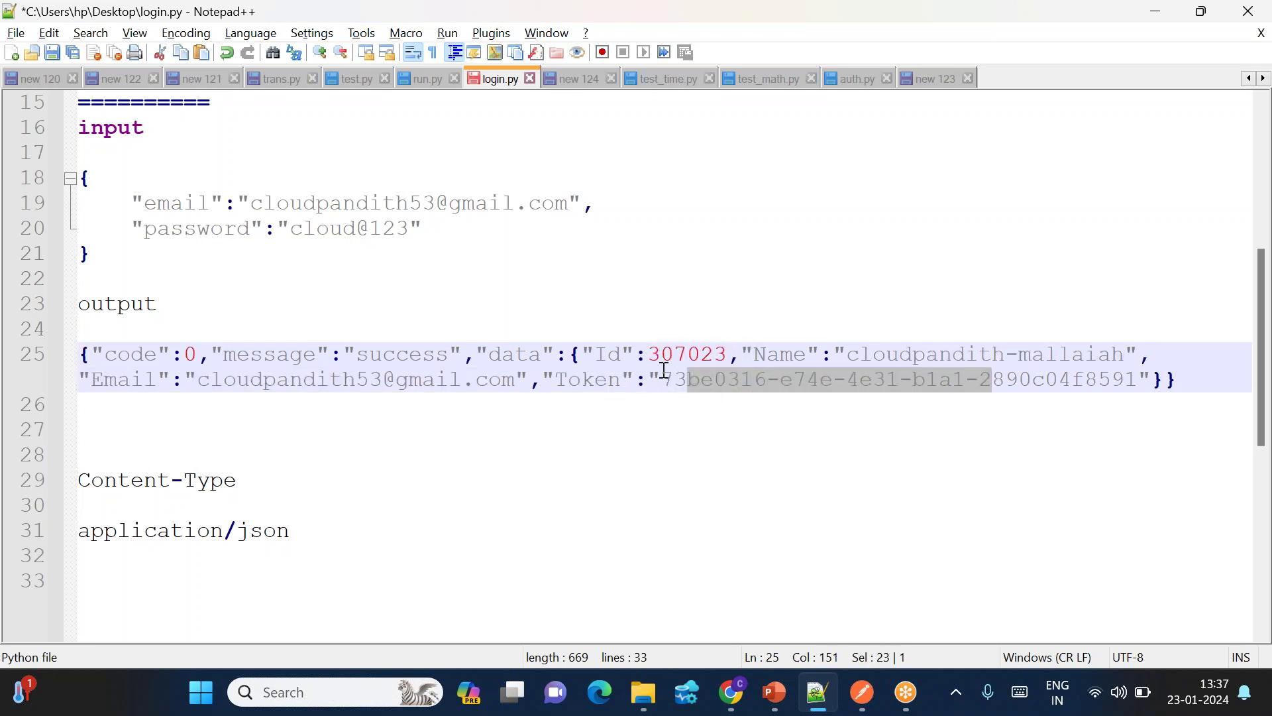
left_click_drag(668, 373, 1136, 380)
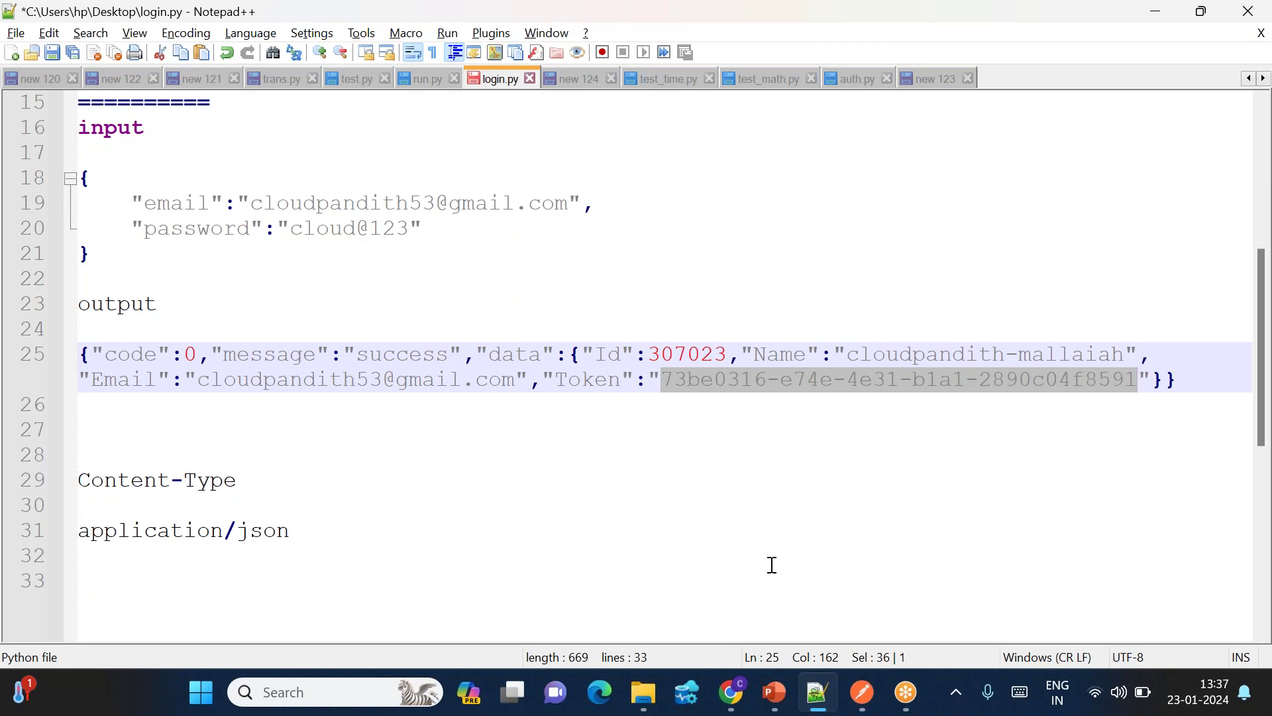
mouse_move(734, 711)
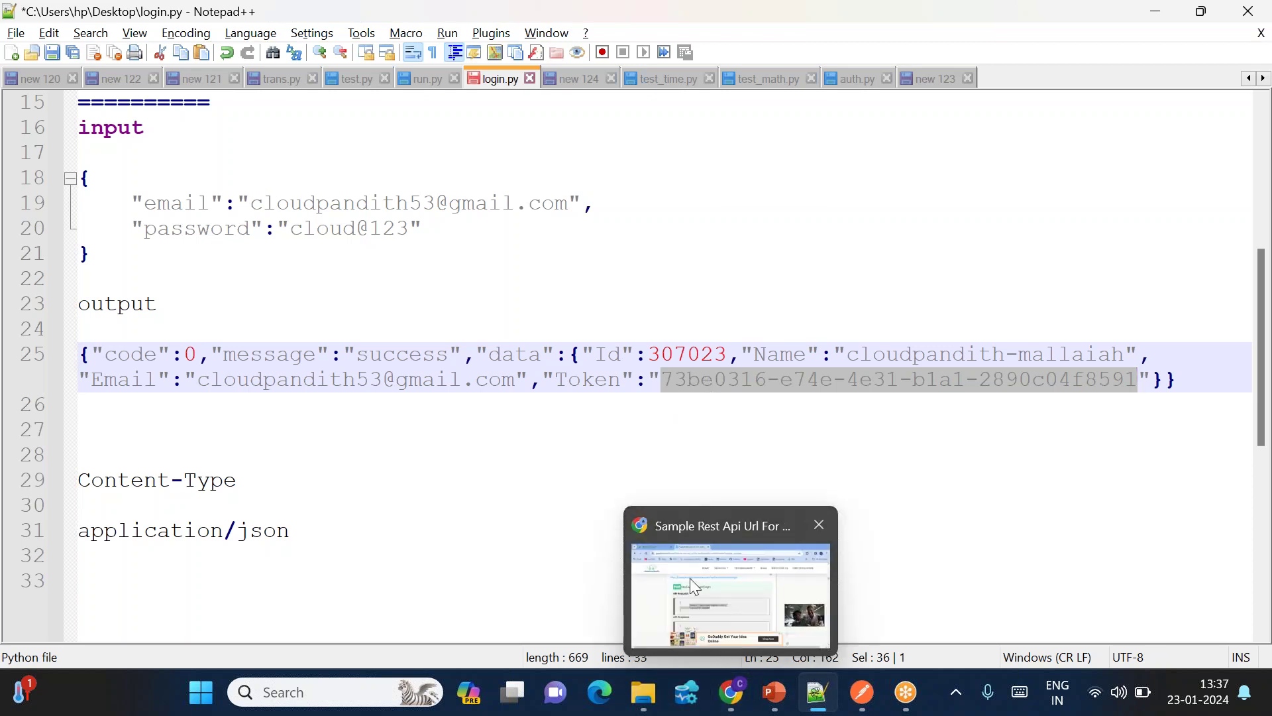
left_click(690, 578)
scroll(430, 524, "down", 15)
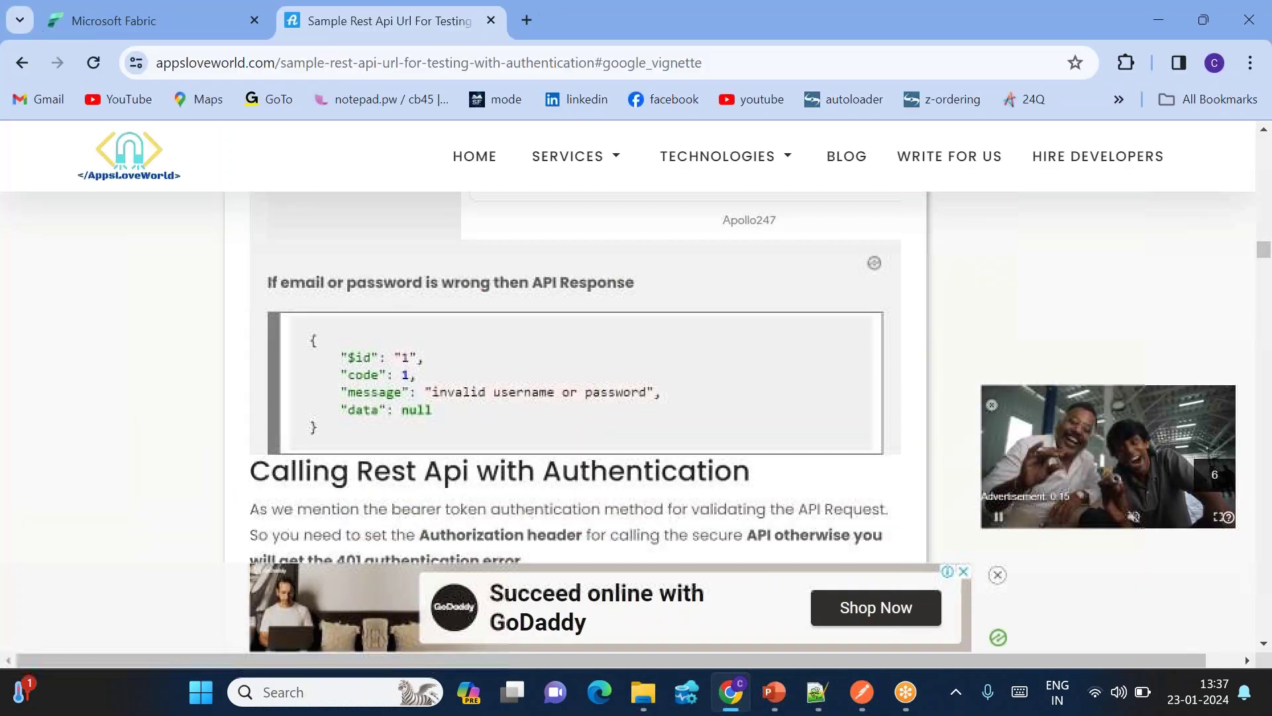
scroll(575, 375, "down", 10)
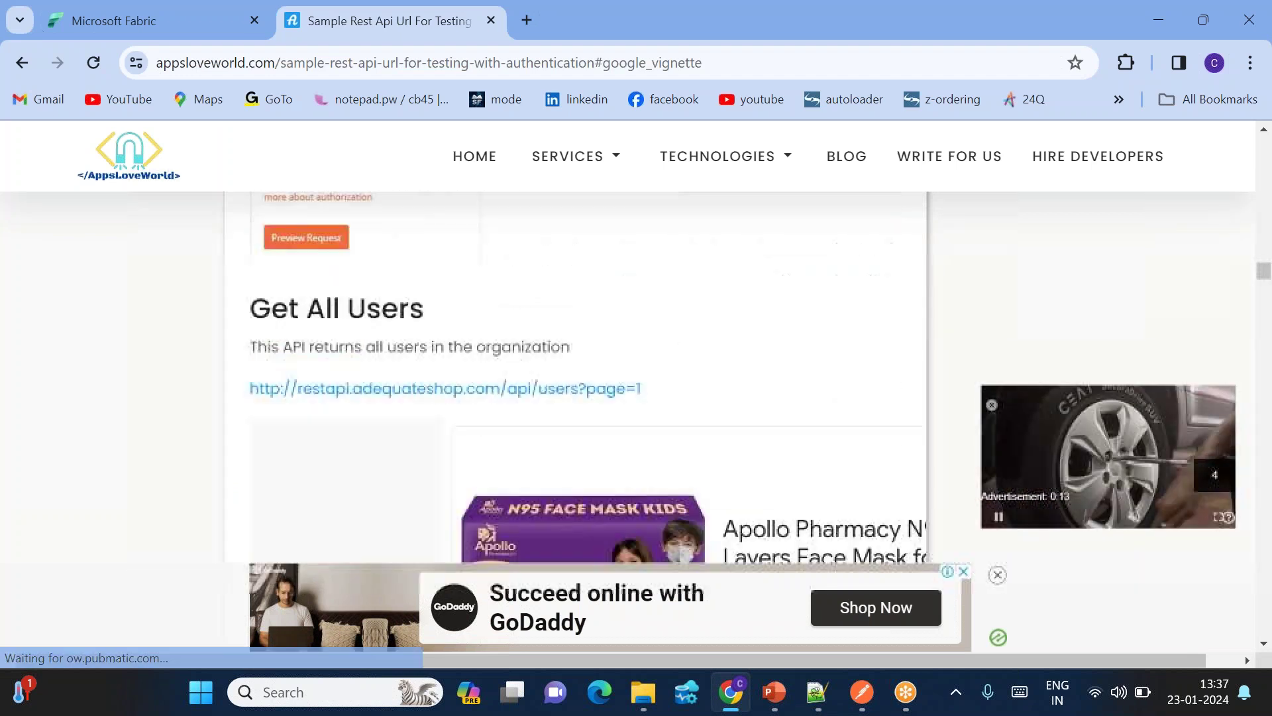
triple_click(244, 361)
key("ctrl+c")
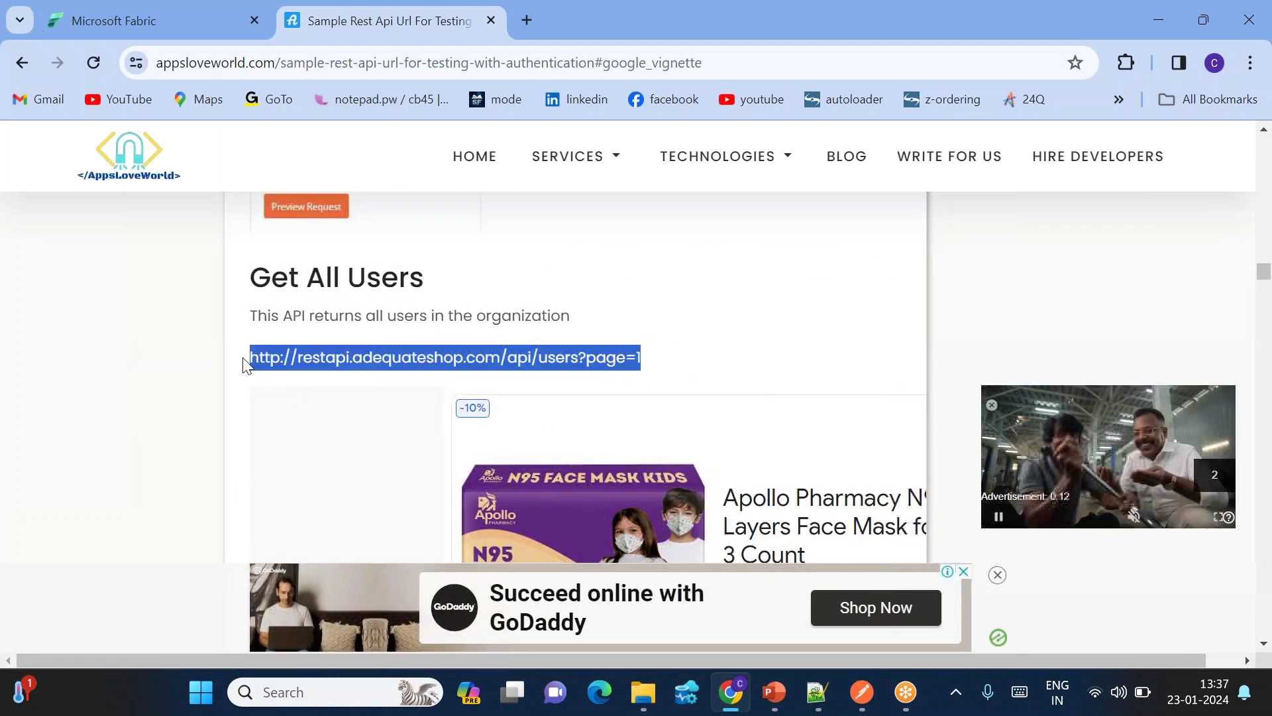
left_click(862, 692)
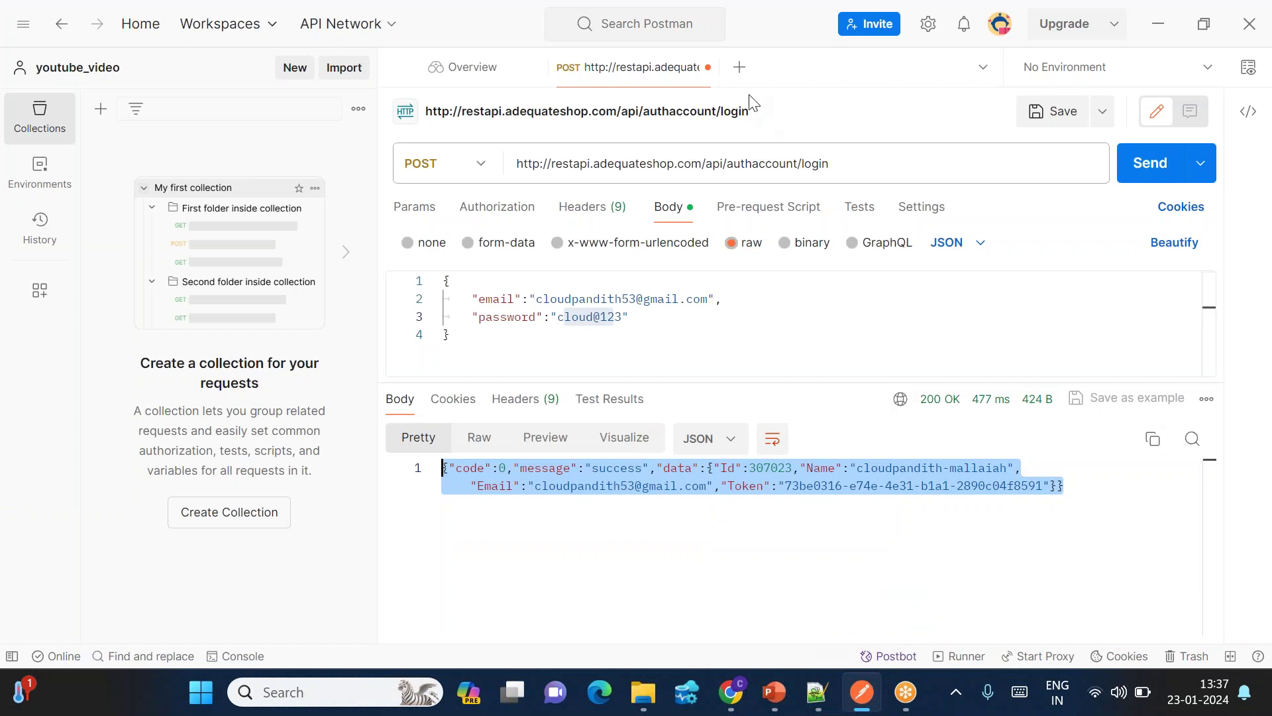
left_click(739, 69)
left_click(551, 162)
key("ctrl+v")
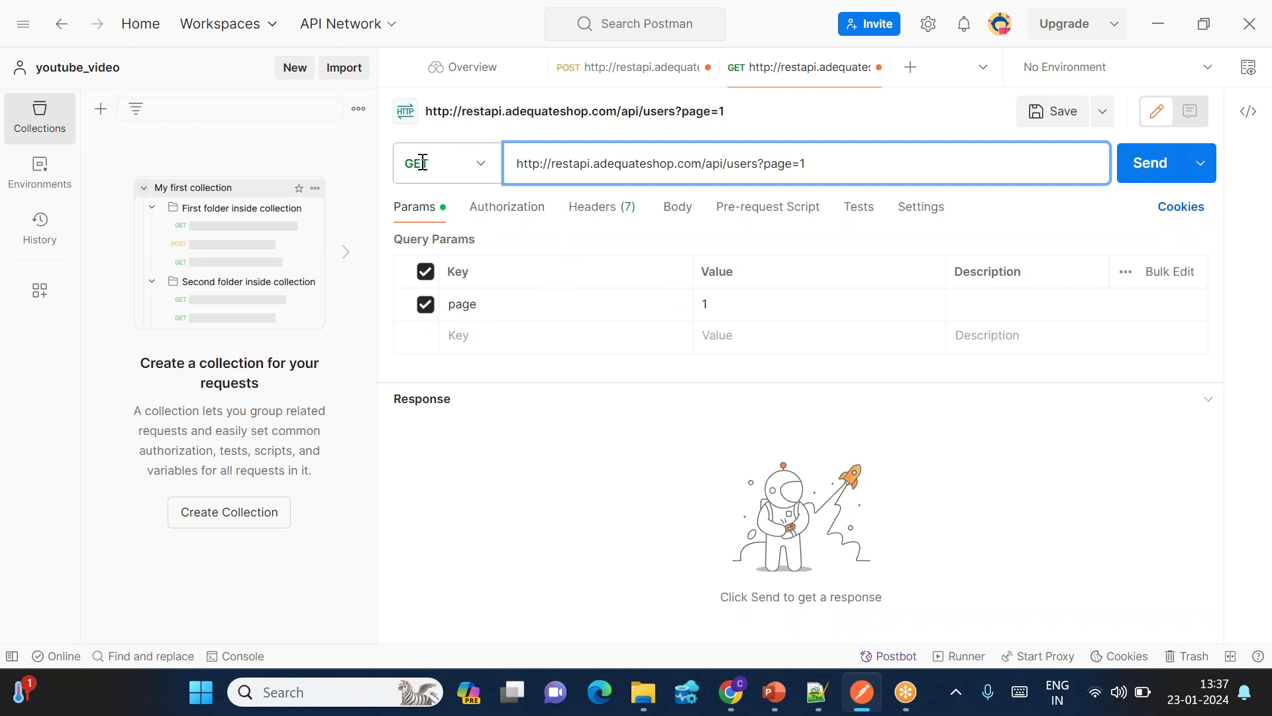
key("alt+Tab")
scroll(341, 440, "down", 10)
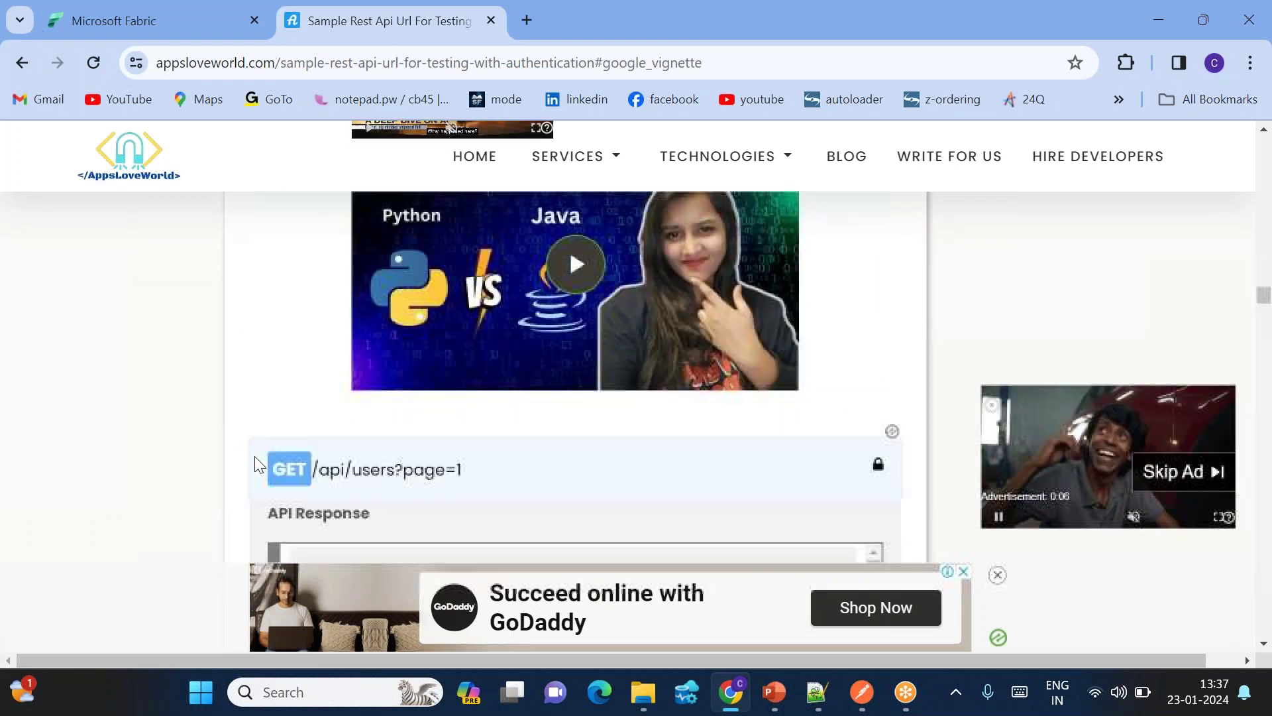
scroll(257, 463, "down", 3)
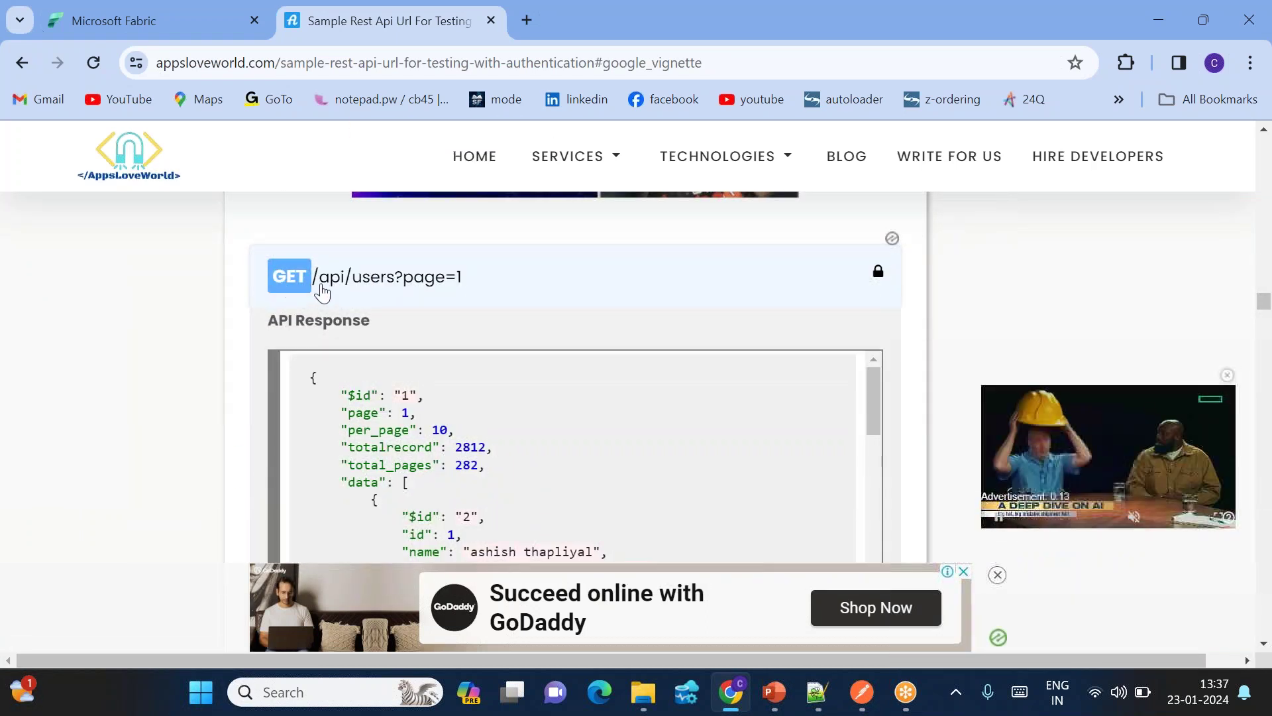
scroll(369, 310, "up", 12)
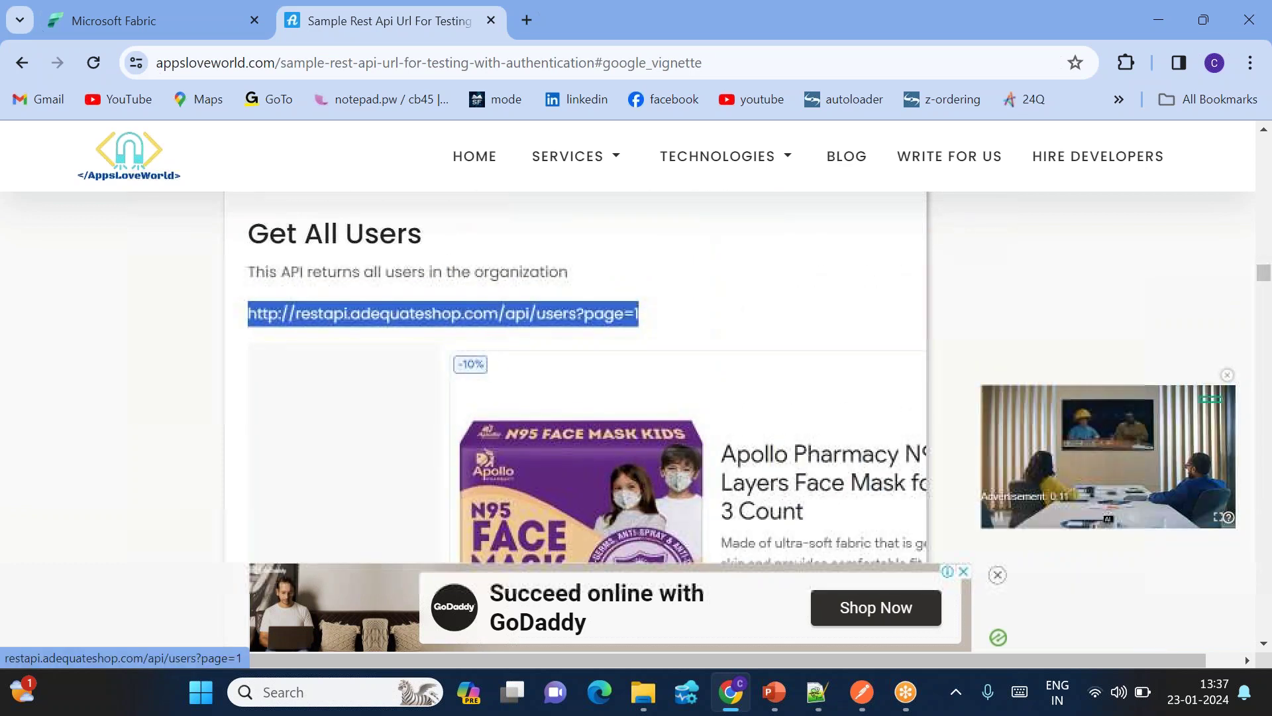
scroll(477, 329, "up", 8)
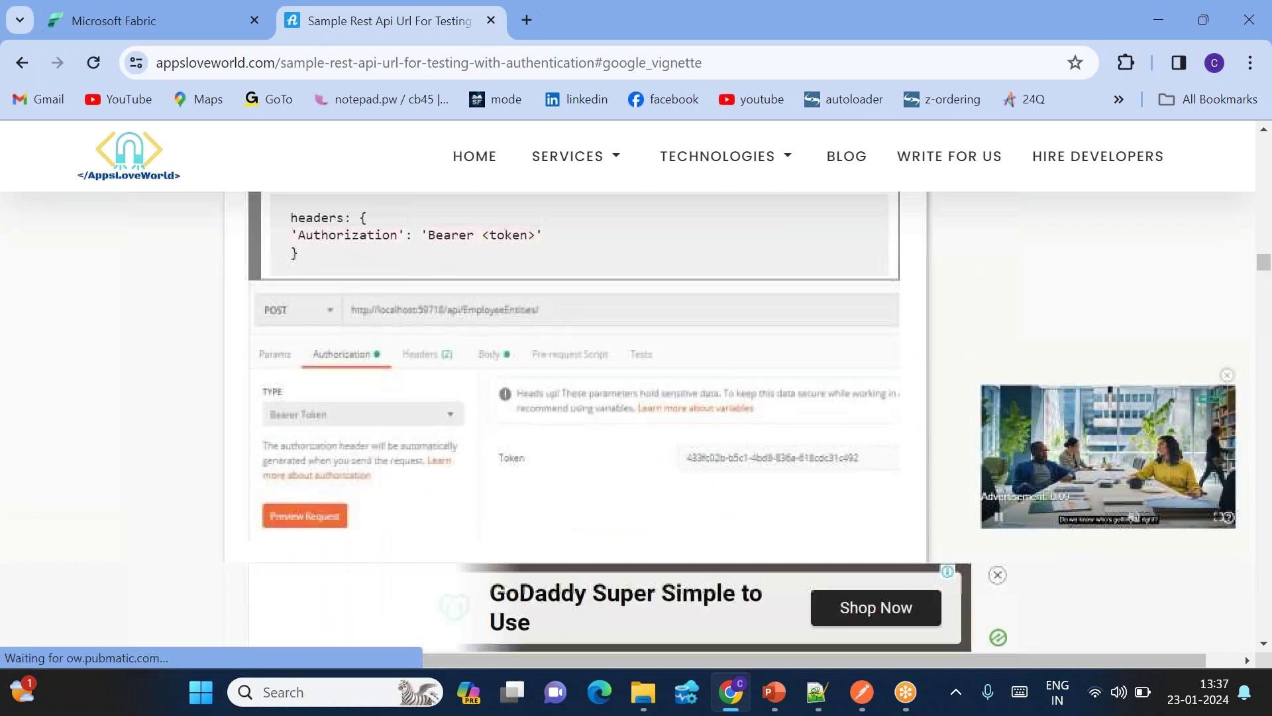
scroll(303, 397, "up", 2)
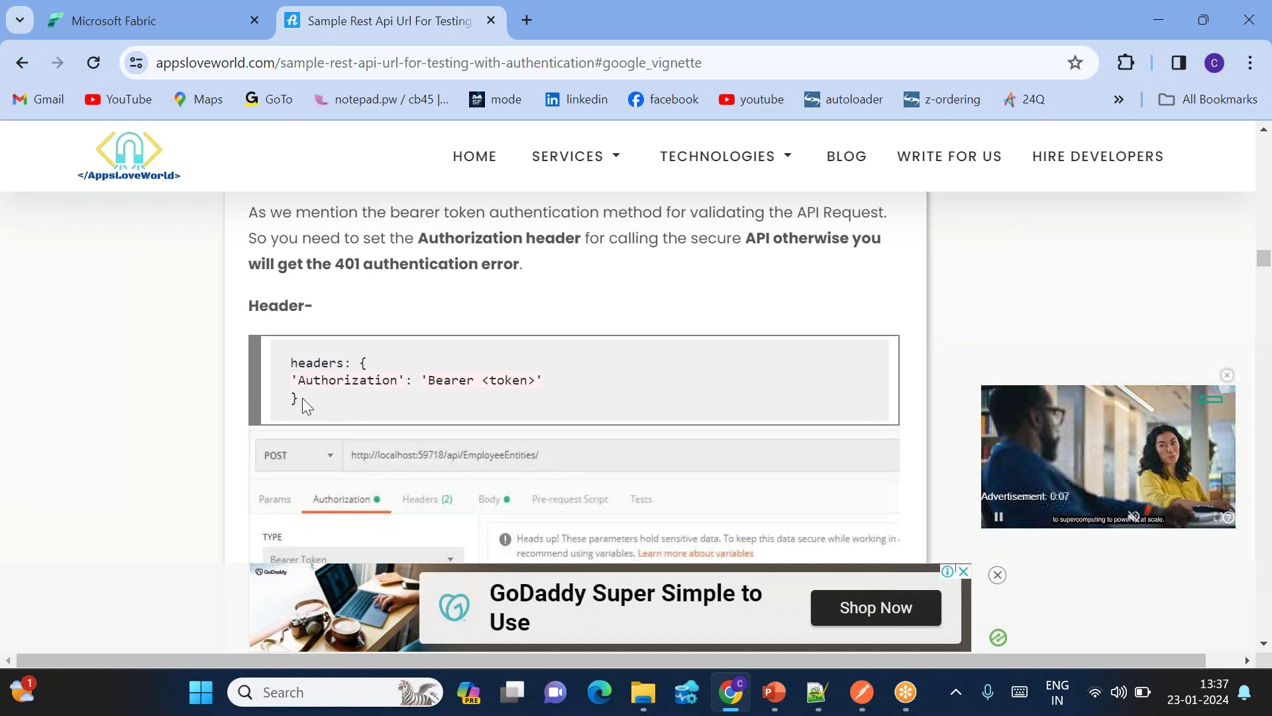
scroll(360, 401, "down", 2)
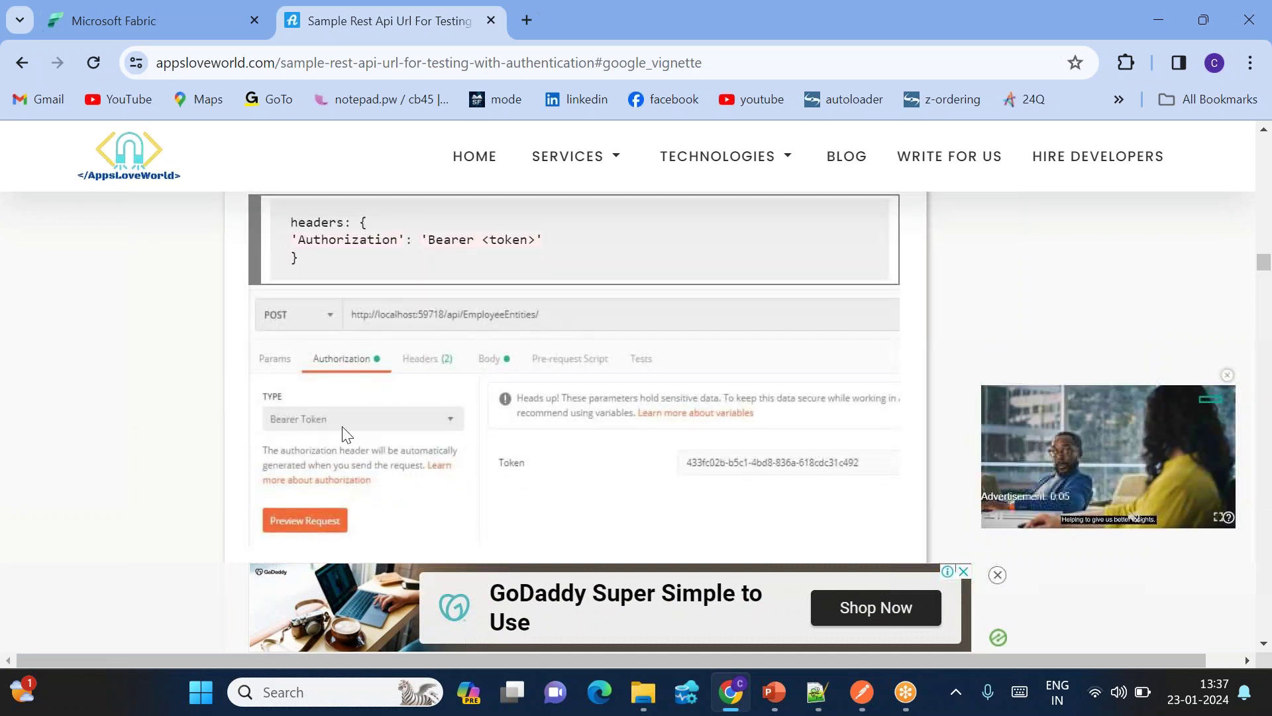
key("alt+Tab")
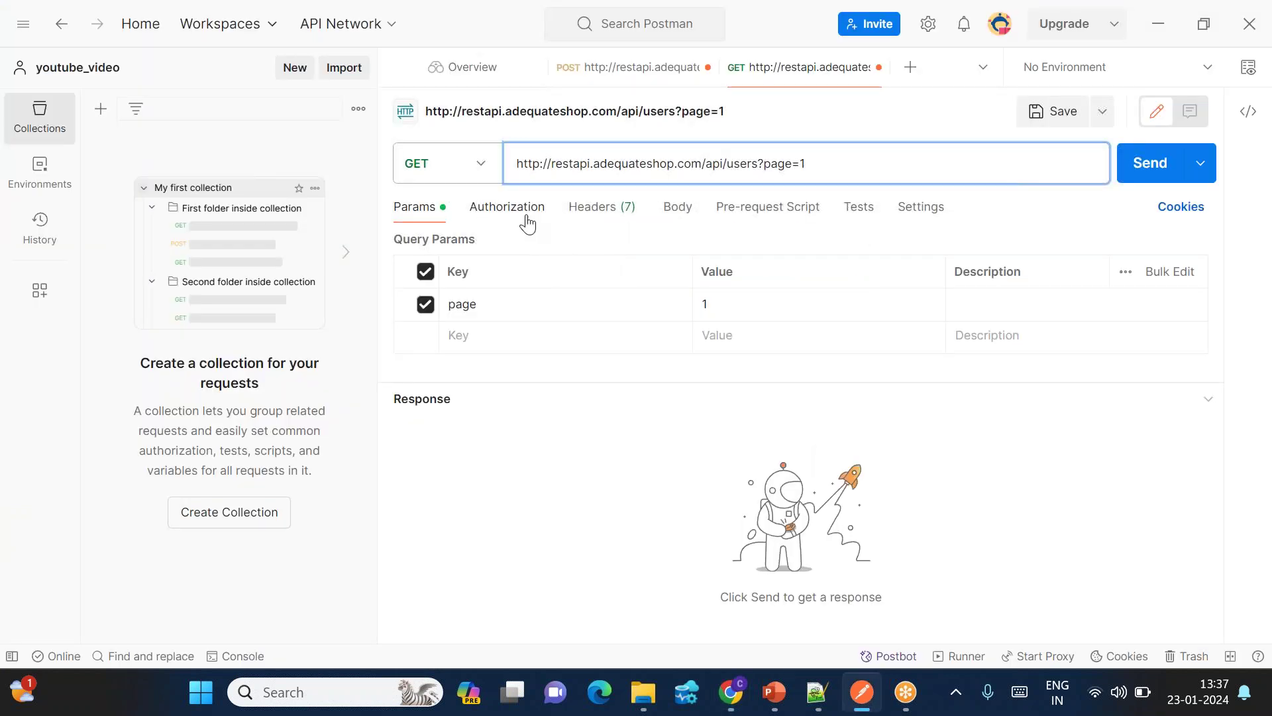
left_click(488, 208)
left_click(574, 260)
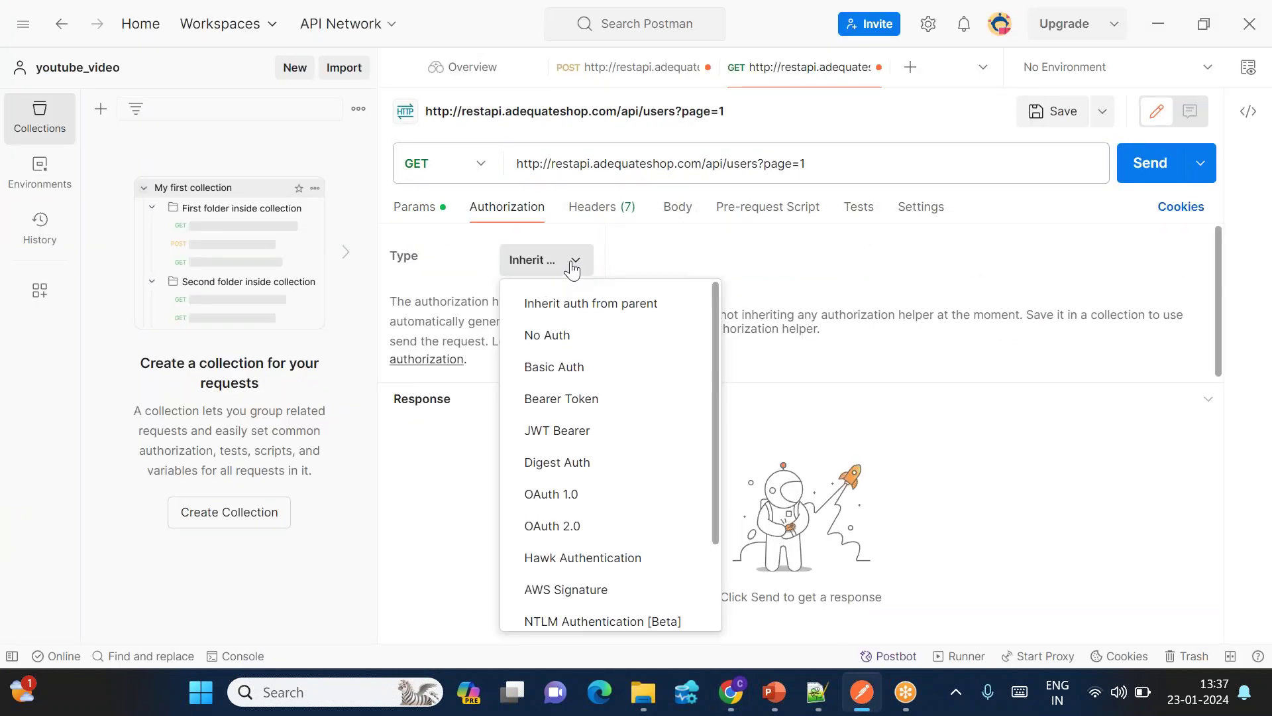
Step: Choose Bearer Token authorization and add an Authorization header key
left_click(569, 399)
left_click(627, 214)
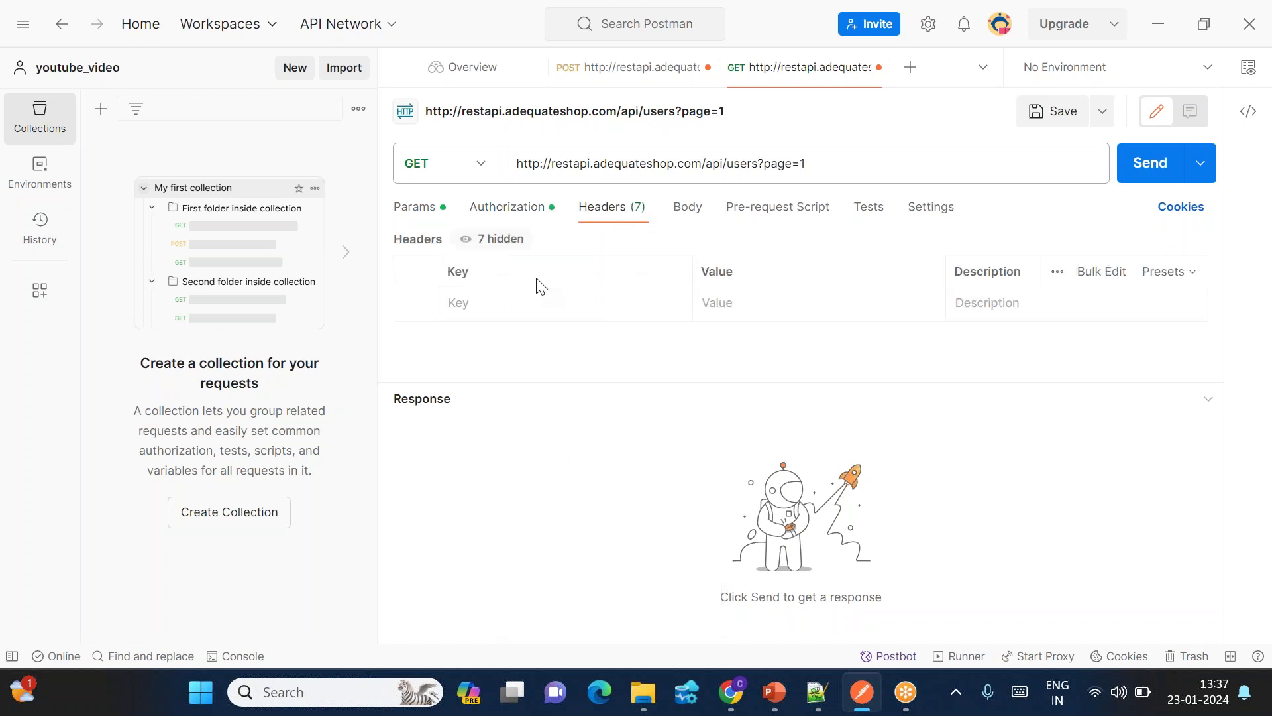
key("alt+Tab")
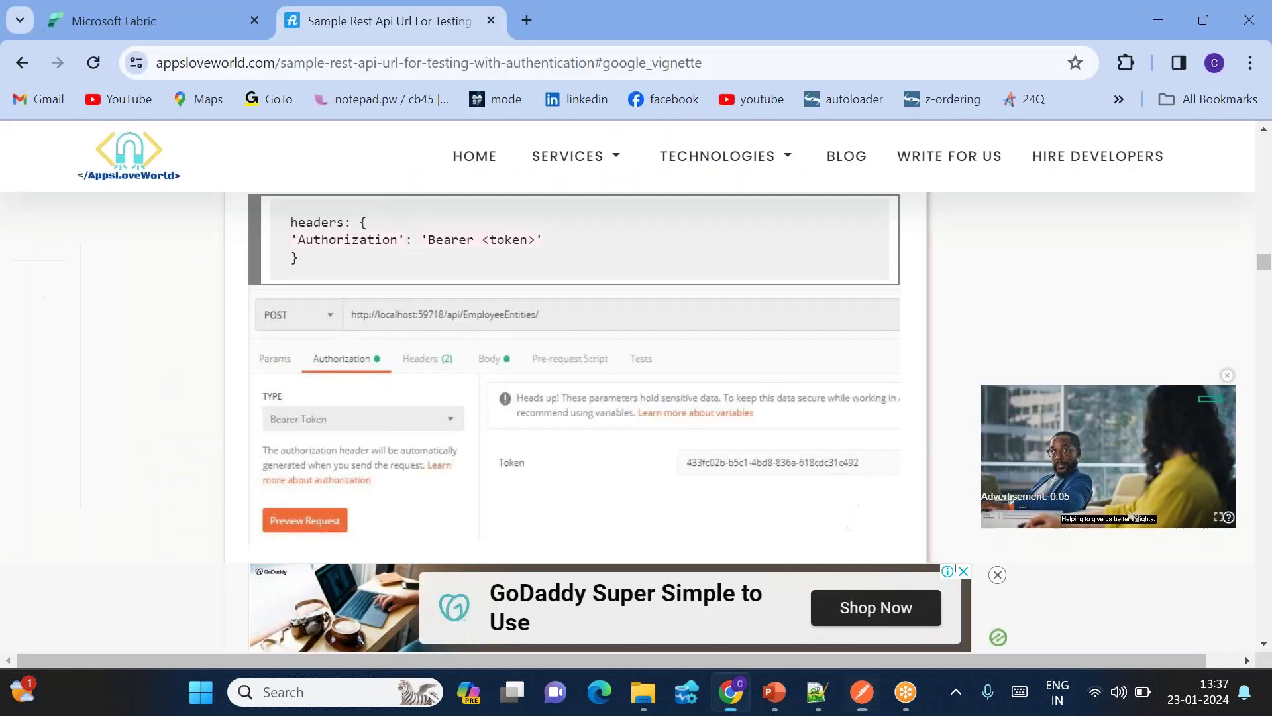
double_click(339, 240)
key("ctrl+c")
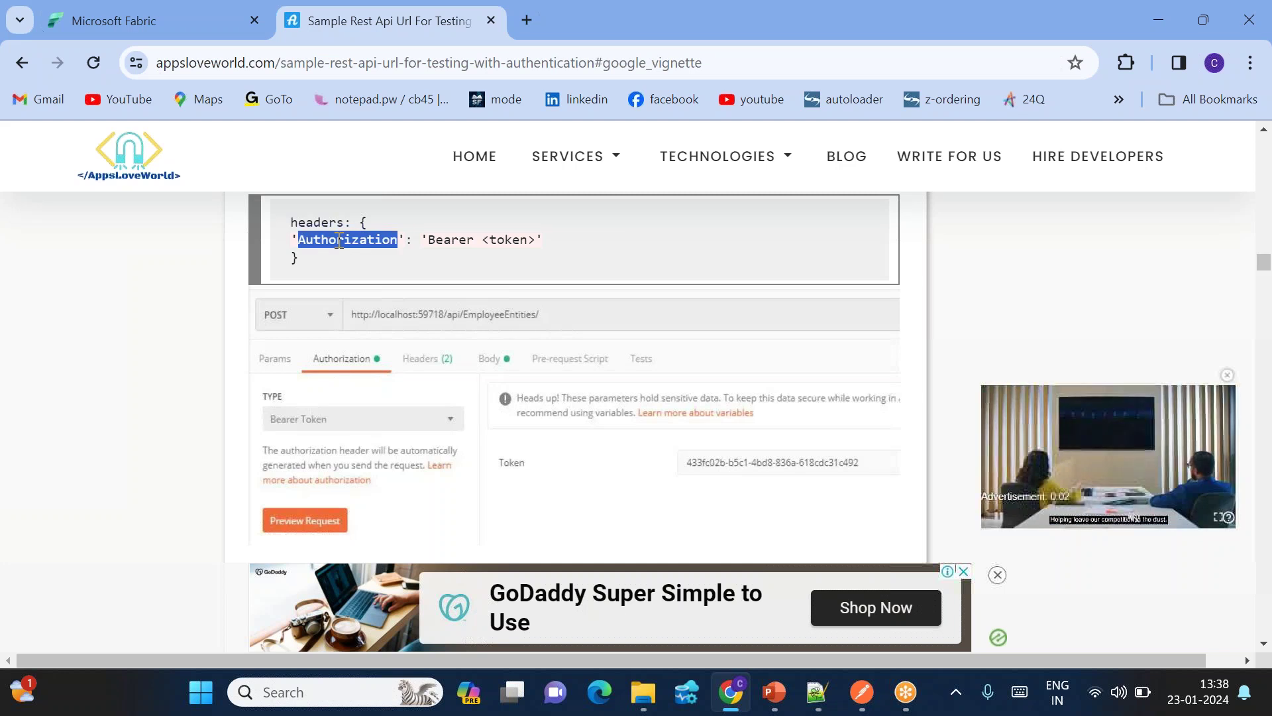
key("alt+Tab")
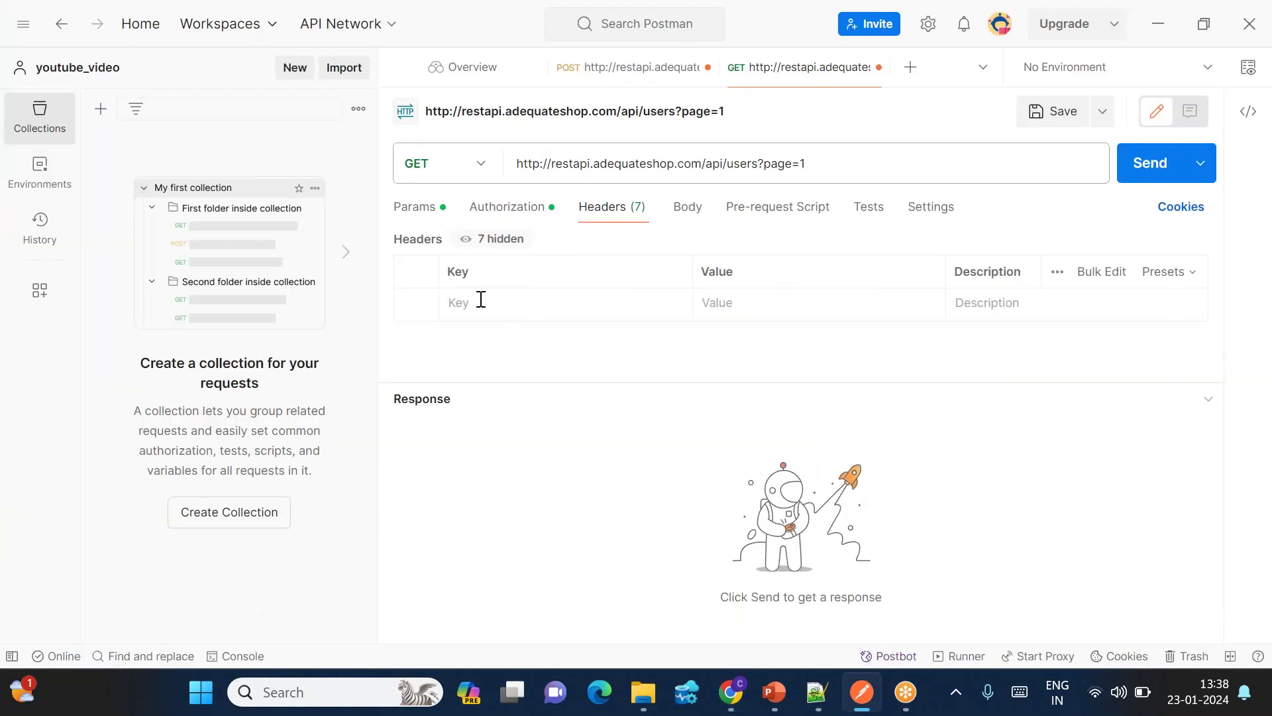
left_click(481, 300)
key("ctrl+v")
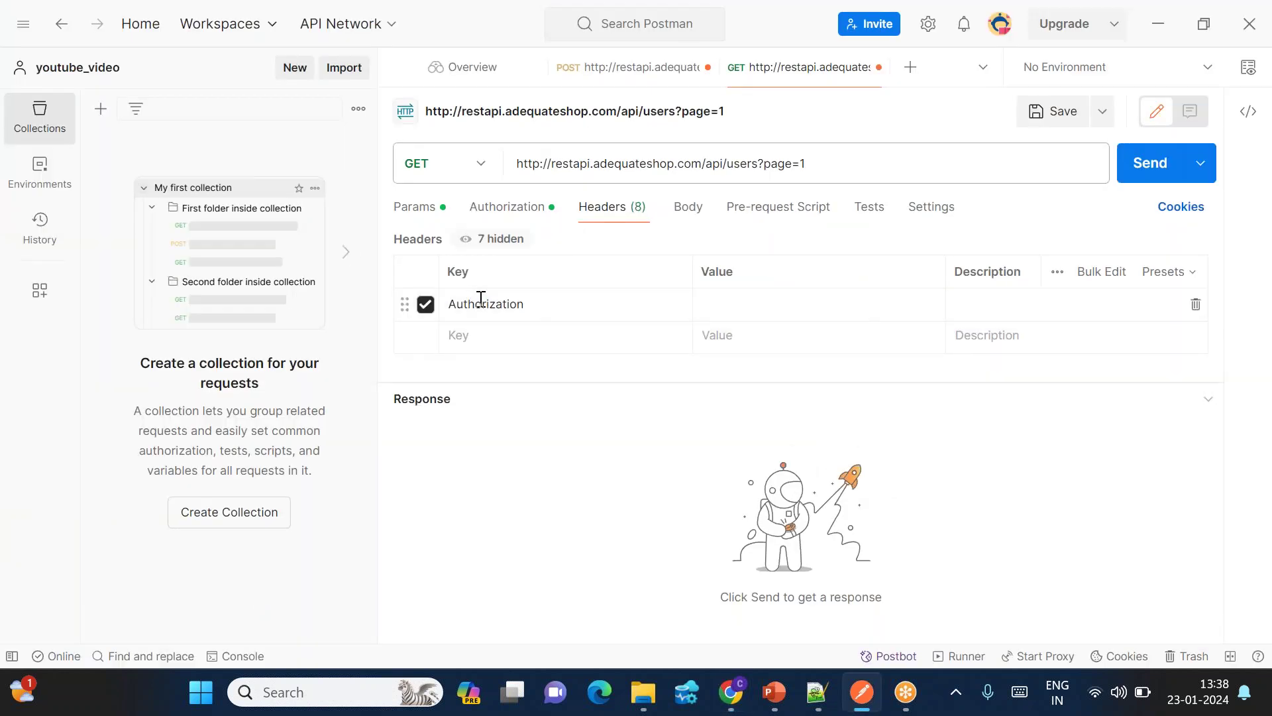
Step: Set the Authorization header value to 'Bearer' plus the login token and send the request
key("alt+Tab")
double_click(459, 240)
key("alt+Tab")
type("Bearer")
left_click(832, 693)
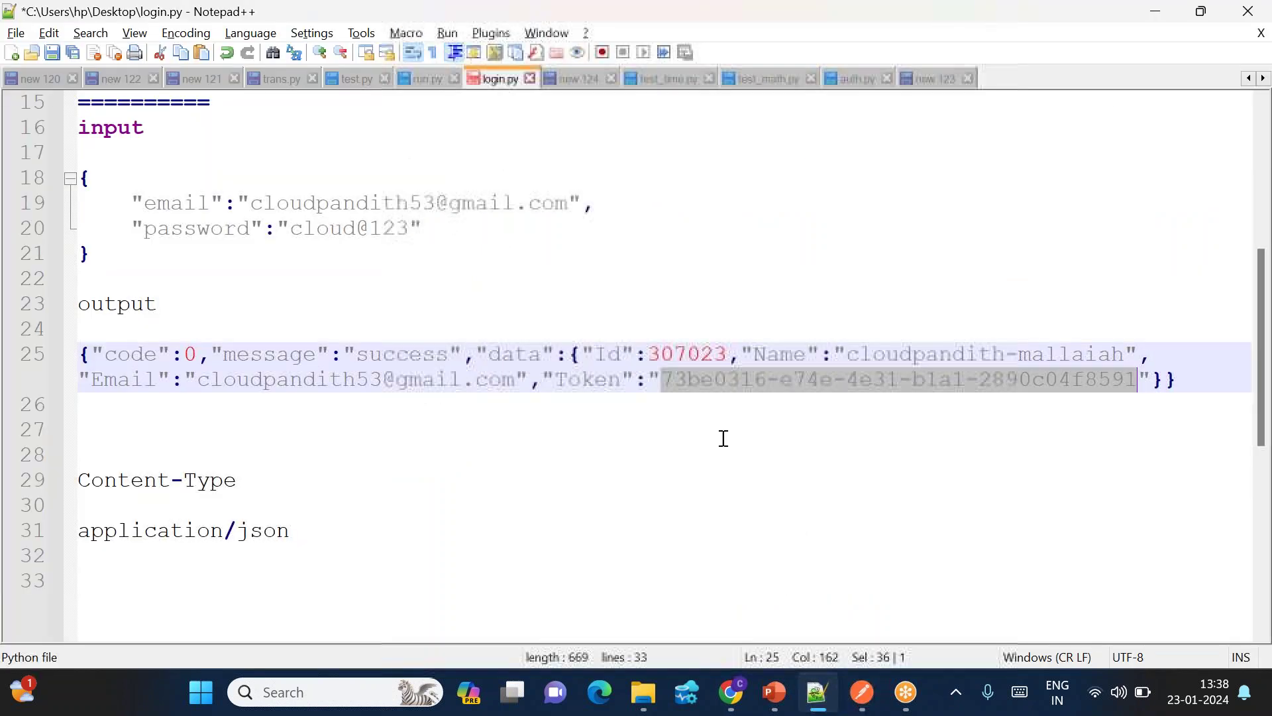
key("alt+Tab")
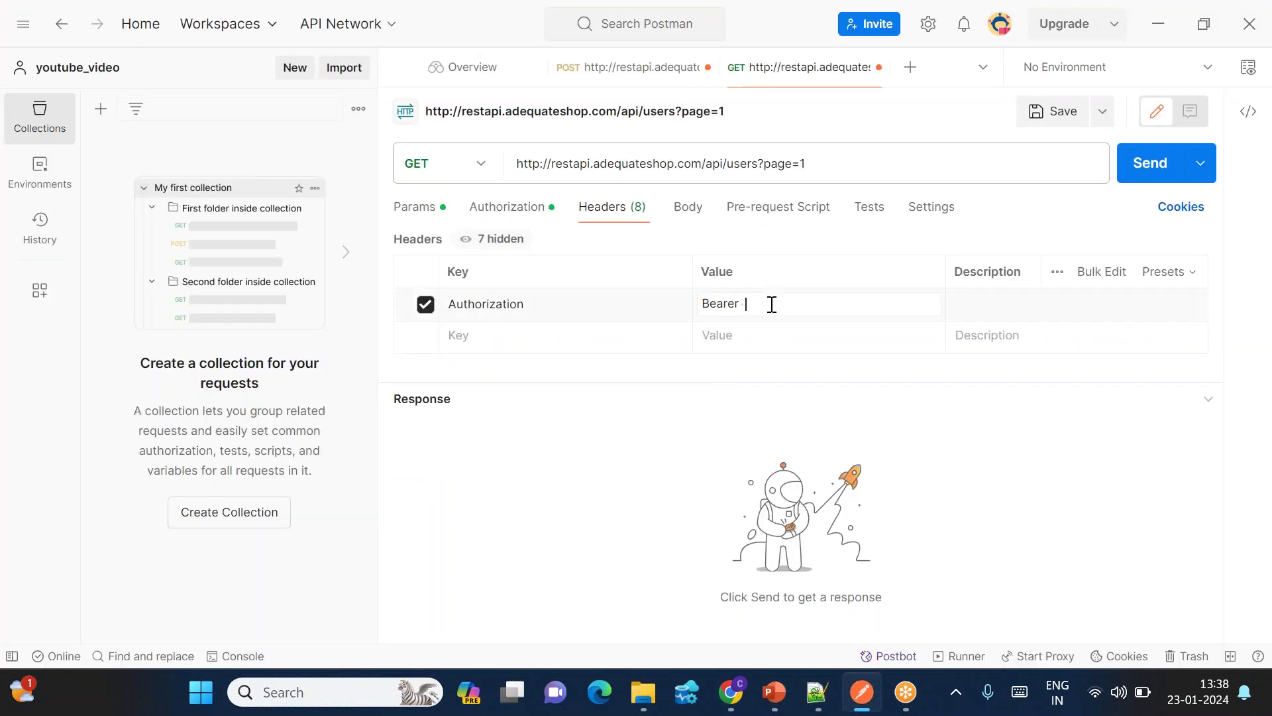
key("ctrl+v")
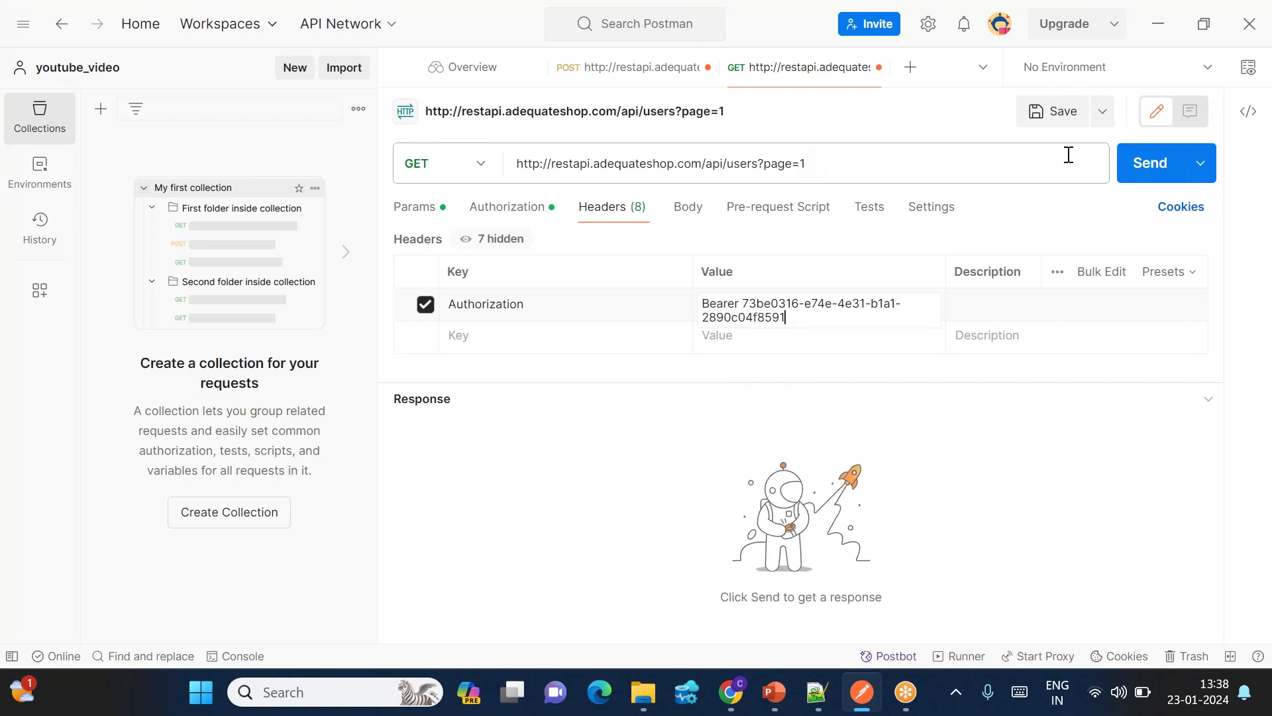
left_click(1151, 163)
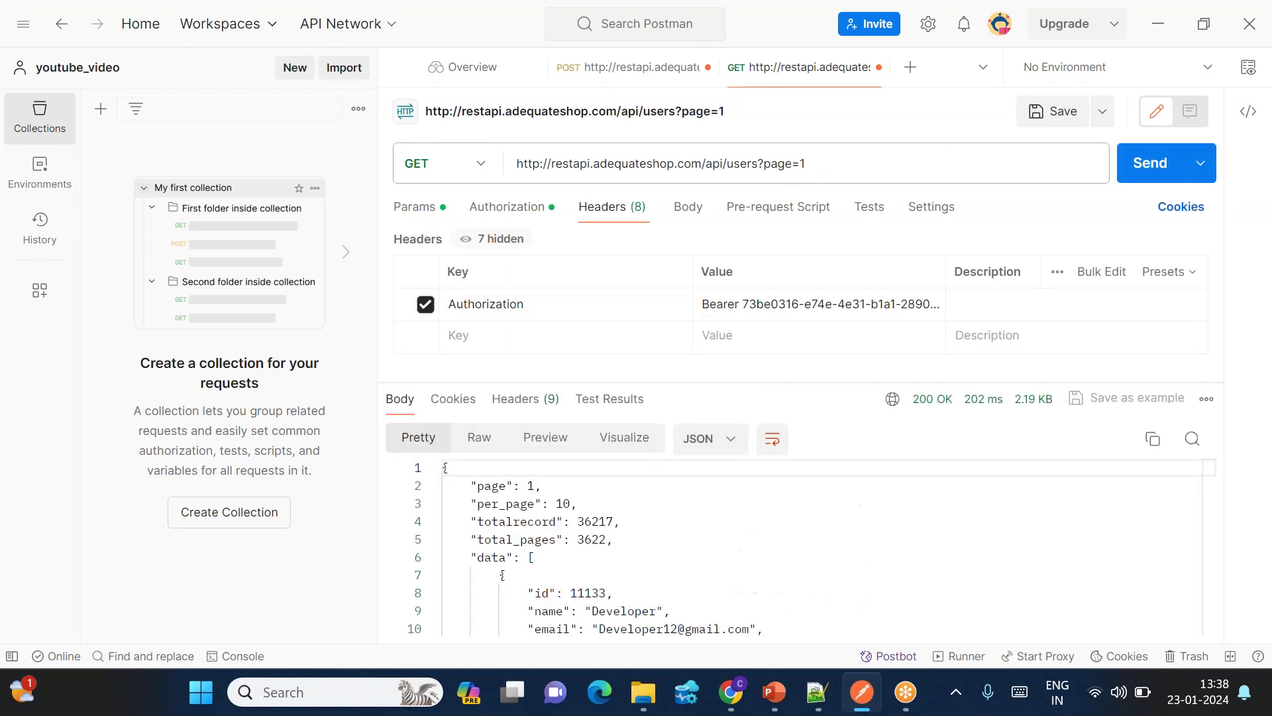
Step: Inspect the paging fields (per_page 10, totalrecord 36217, total_pages 3622) and resend for page 2
scroll(641, 568, "down", 8)
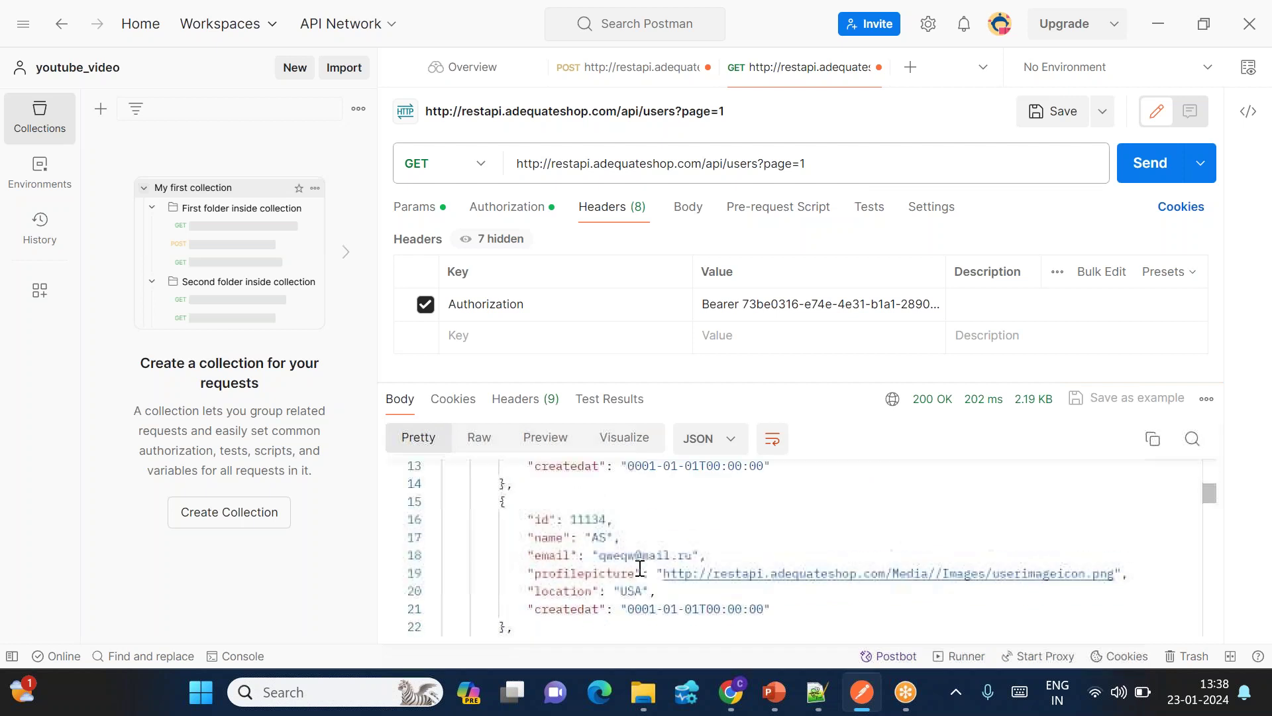
scroll(542, 512, "up", 8)
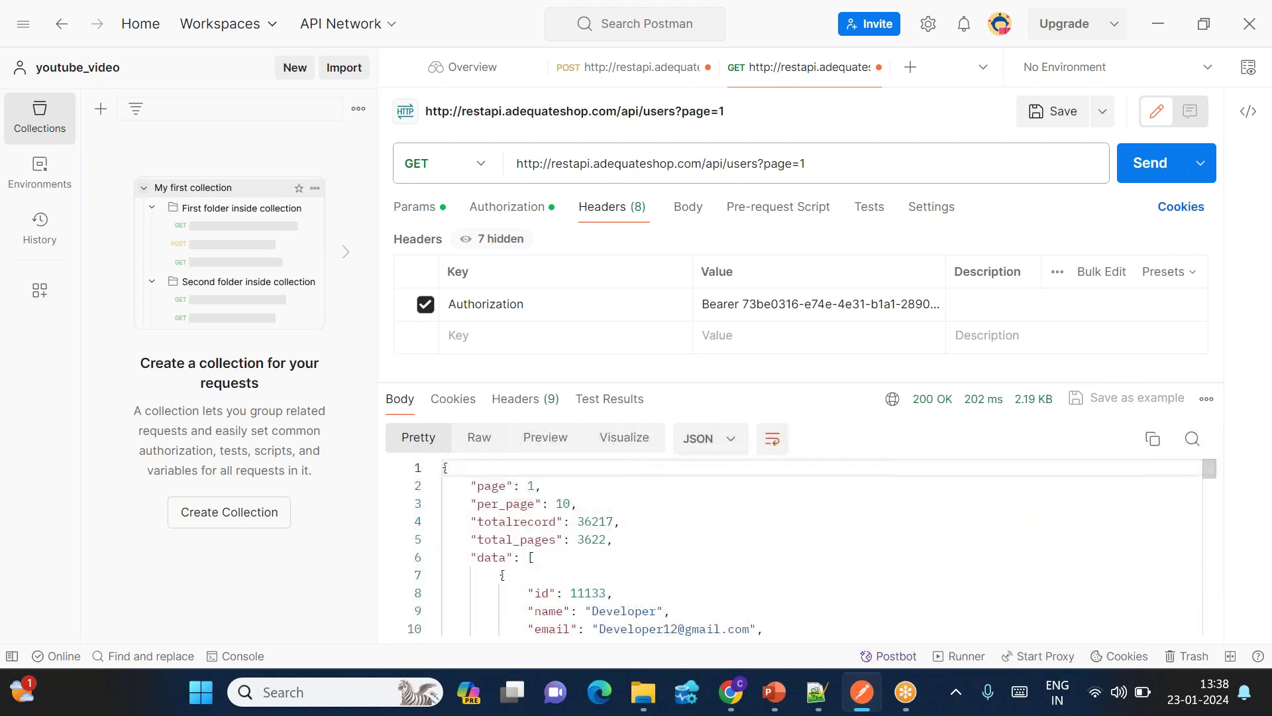
left_click(840, 163)
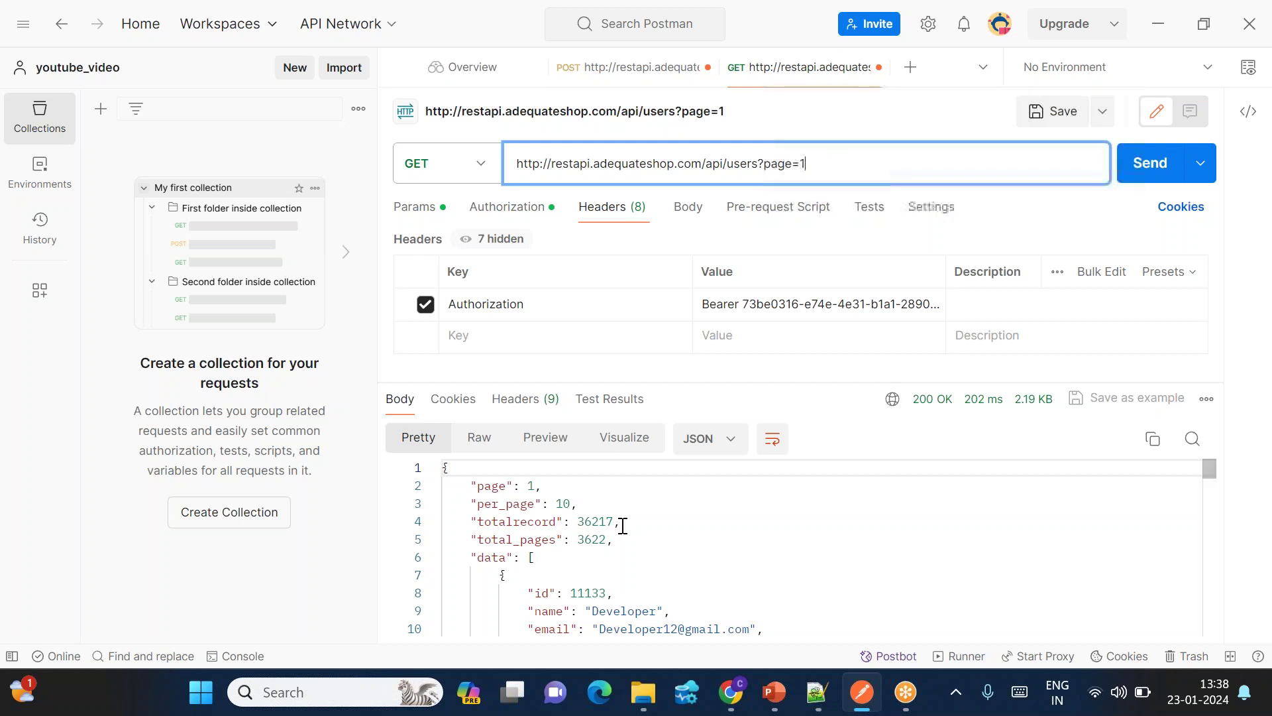
left_click_drag(473, 487, 544, 486)
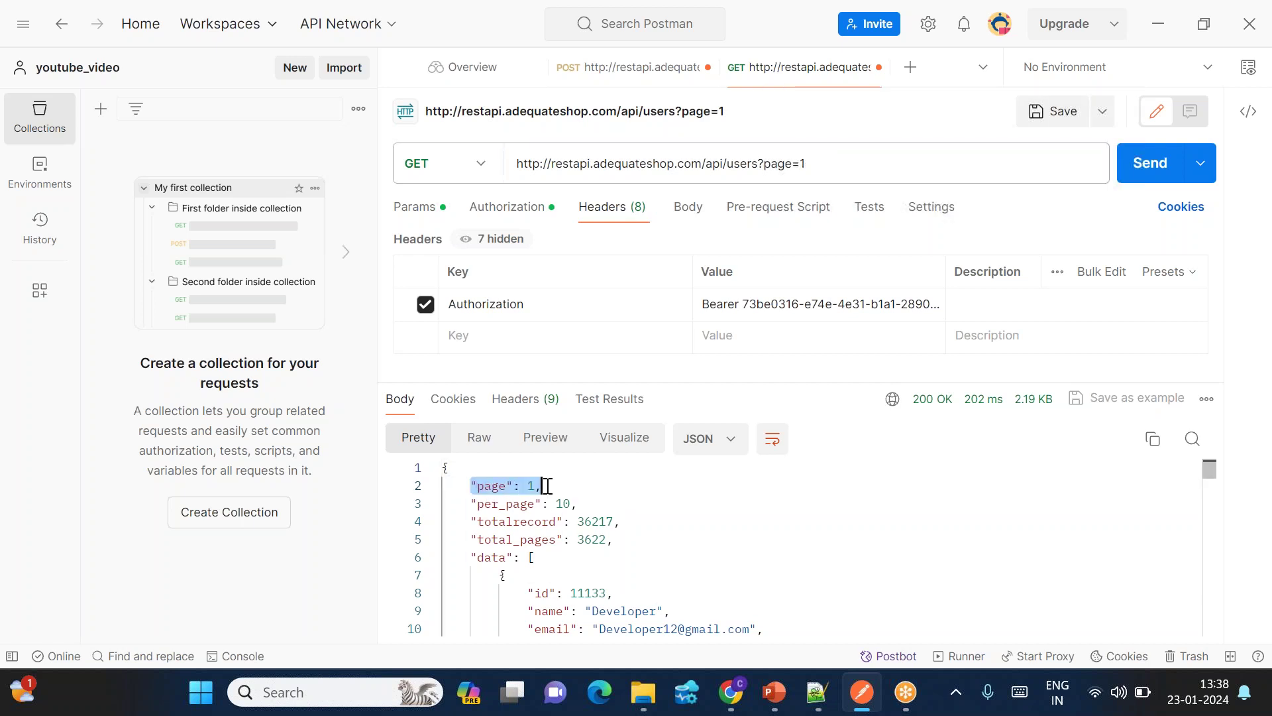
left_click_drag(473, 505, 580, 505)
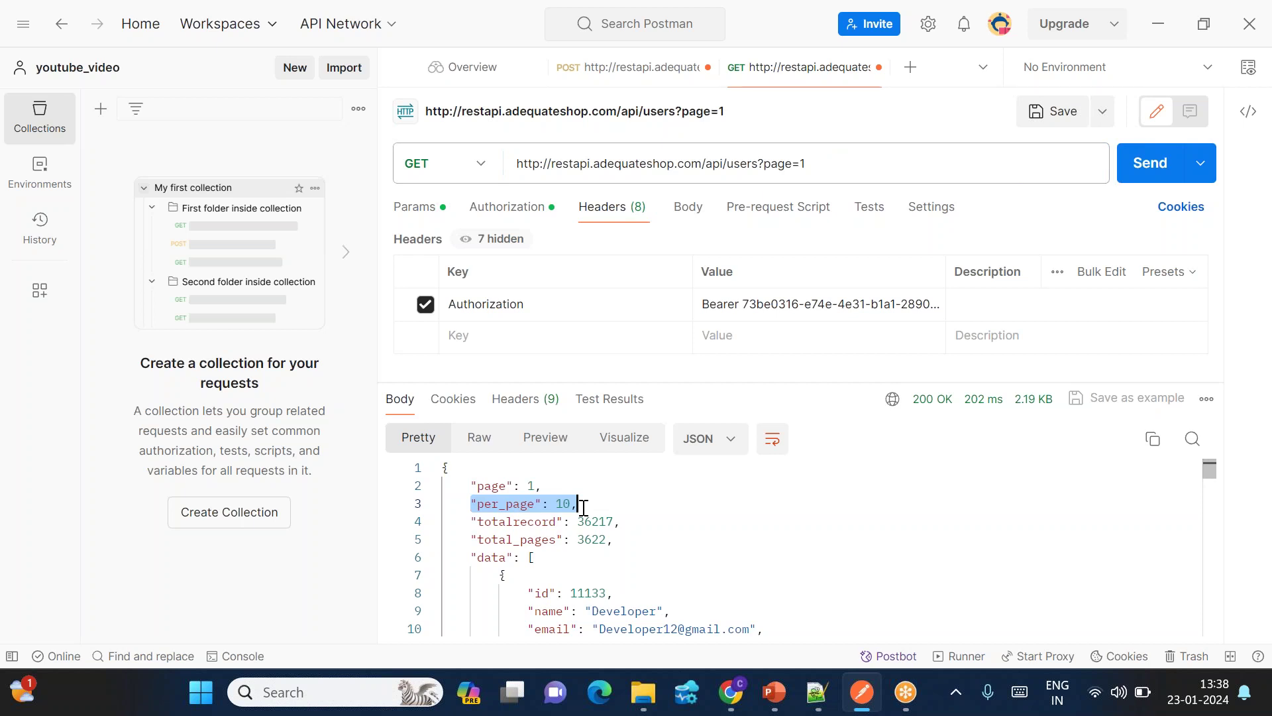
left_click_drag(471, 521, 614, 521)
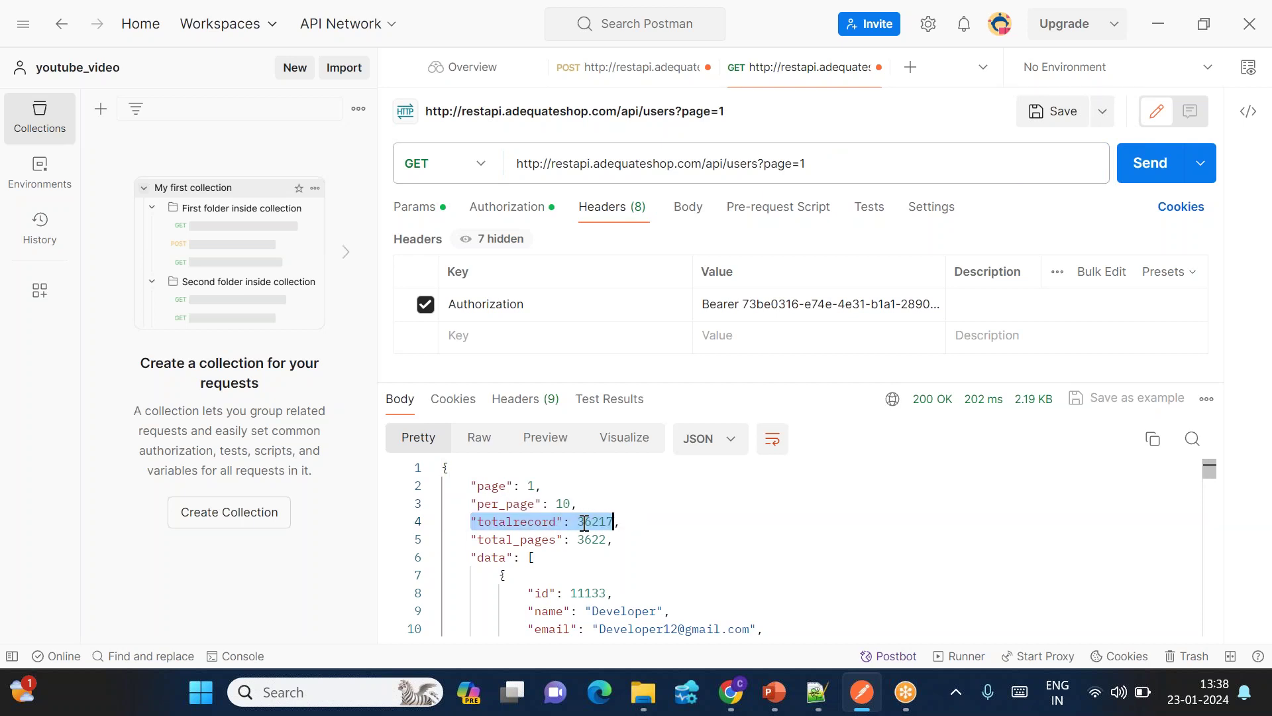
left_click_drag(473, 538, 617, 538)
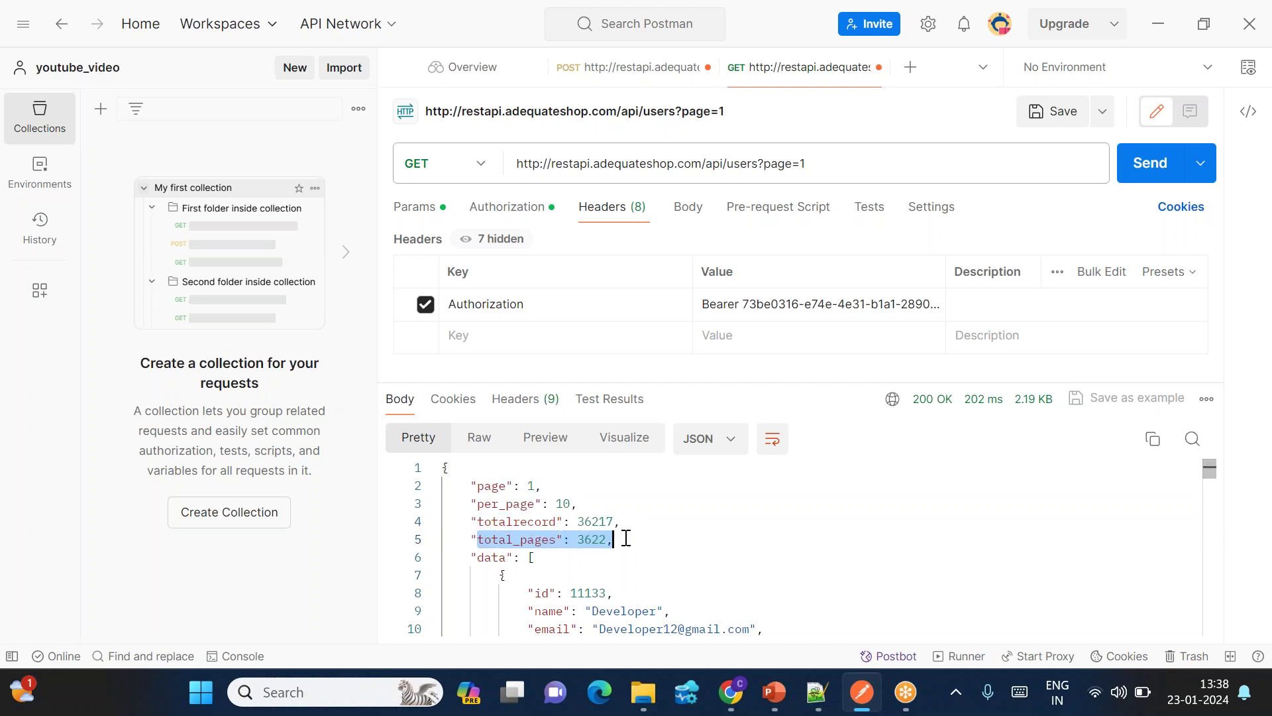
left_click(625, 538)
left_click(825, 166)
key("Return")
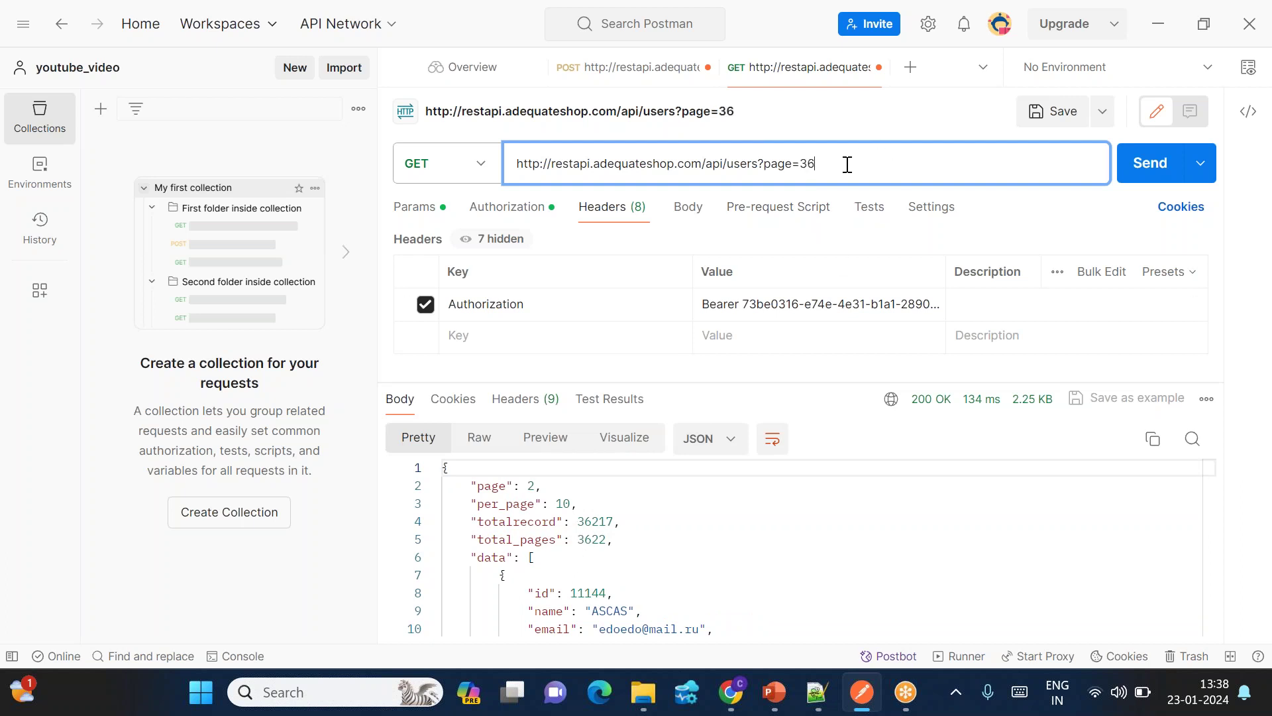
Step: Send the users?page=3620 request and check its first user id 307254
left_click(1149, 166)
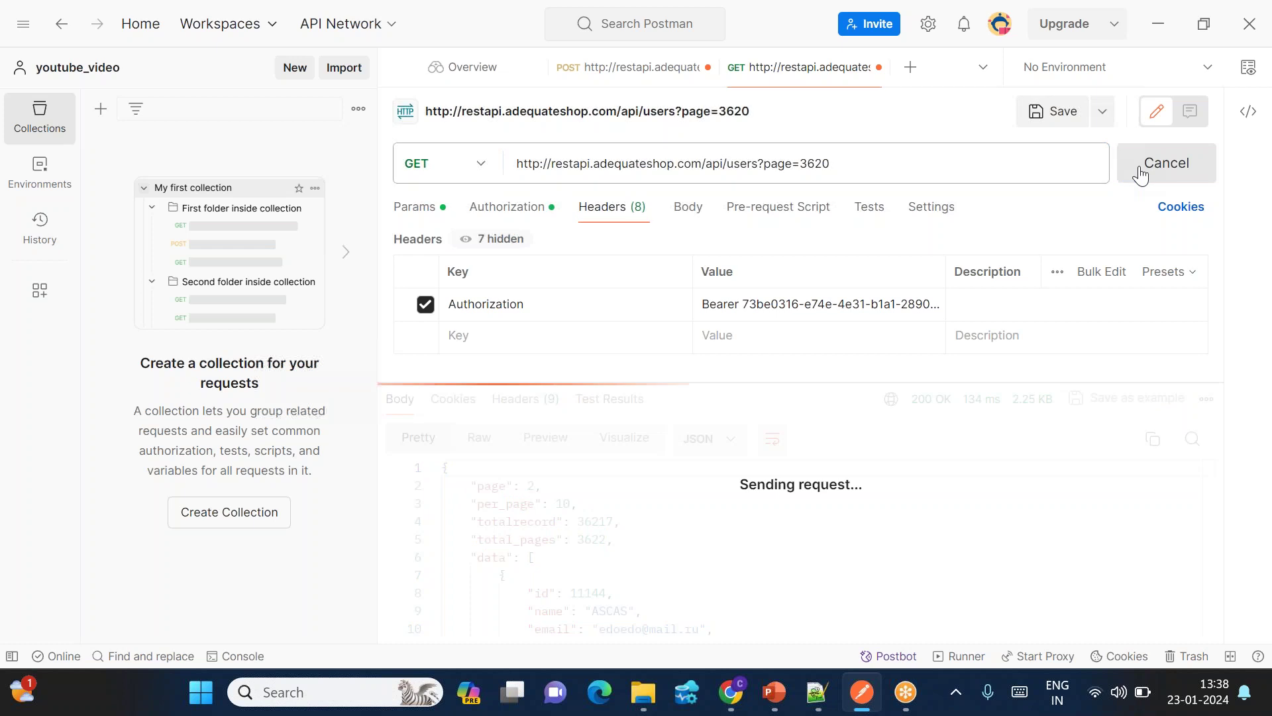
double_click(598, 592)
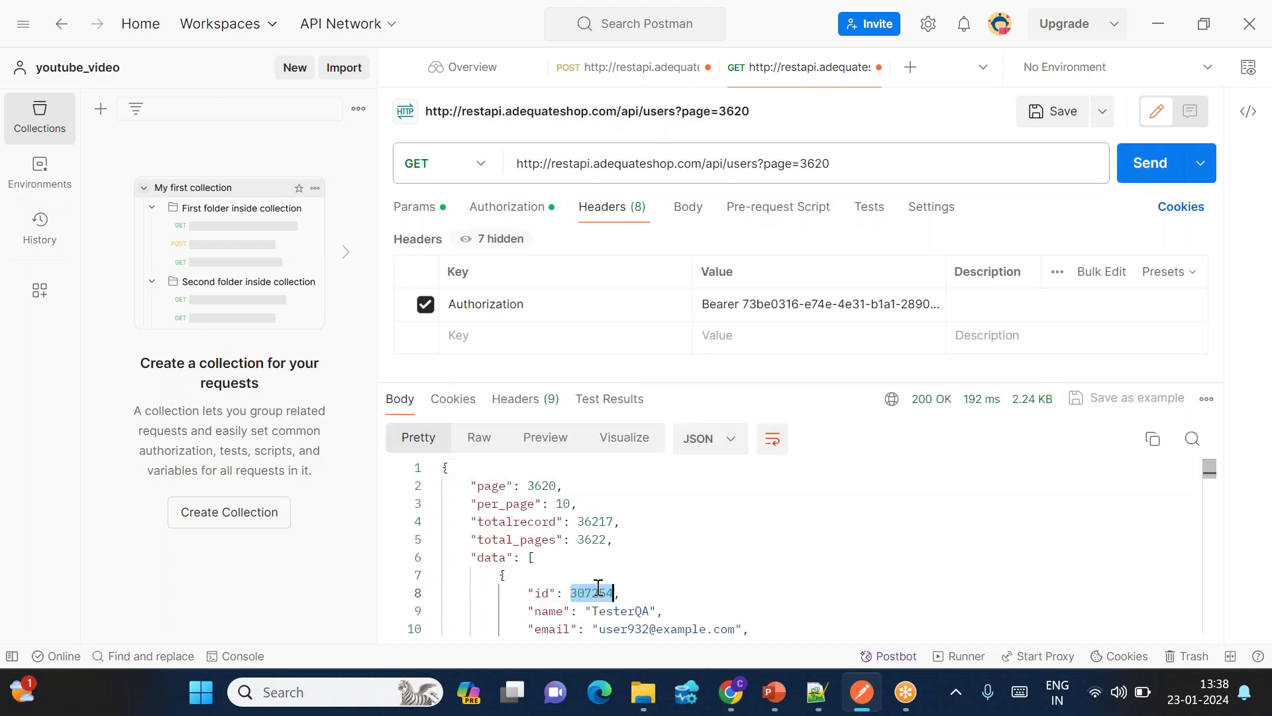
scroll(599, 587, "down", 10)
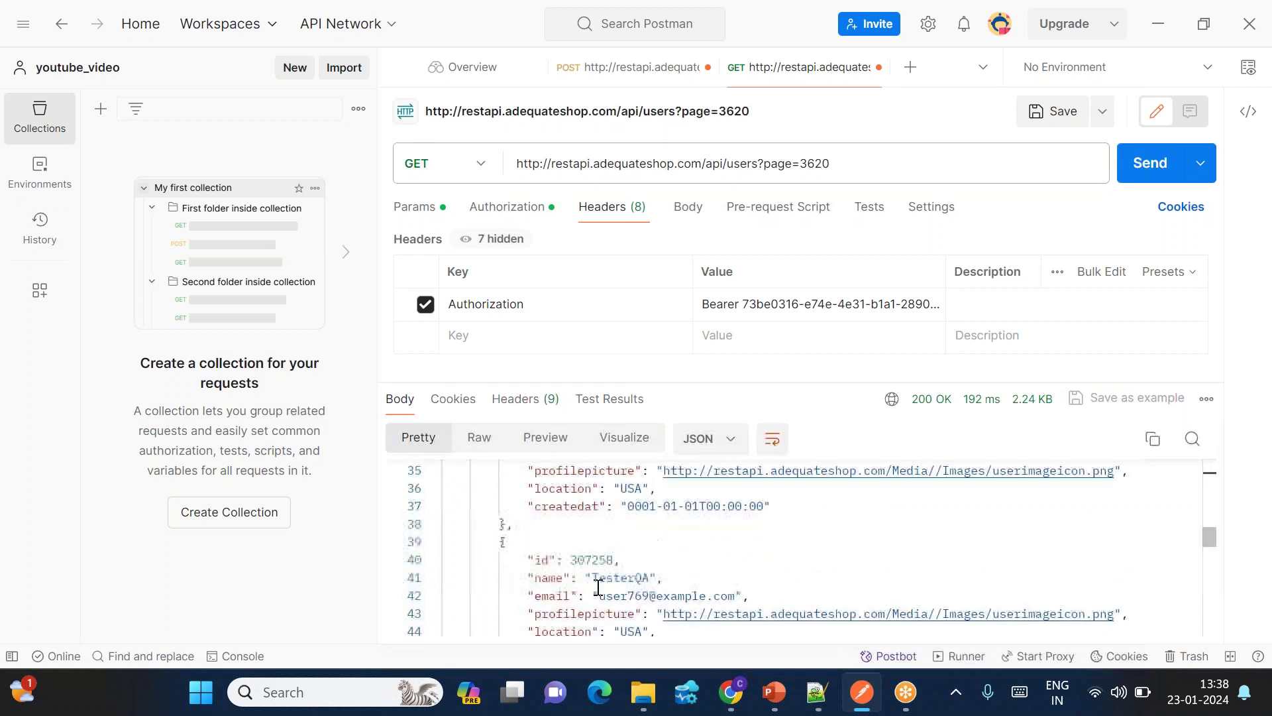
scroll(598, 587, "up", 10)
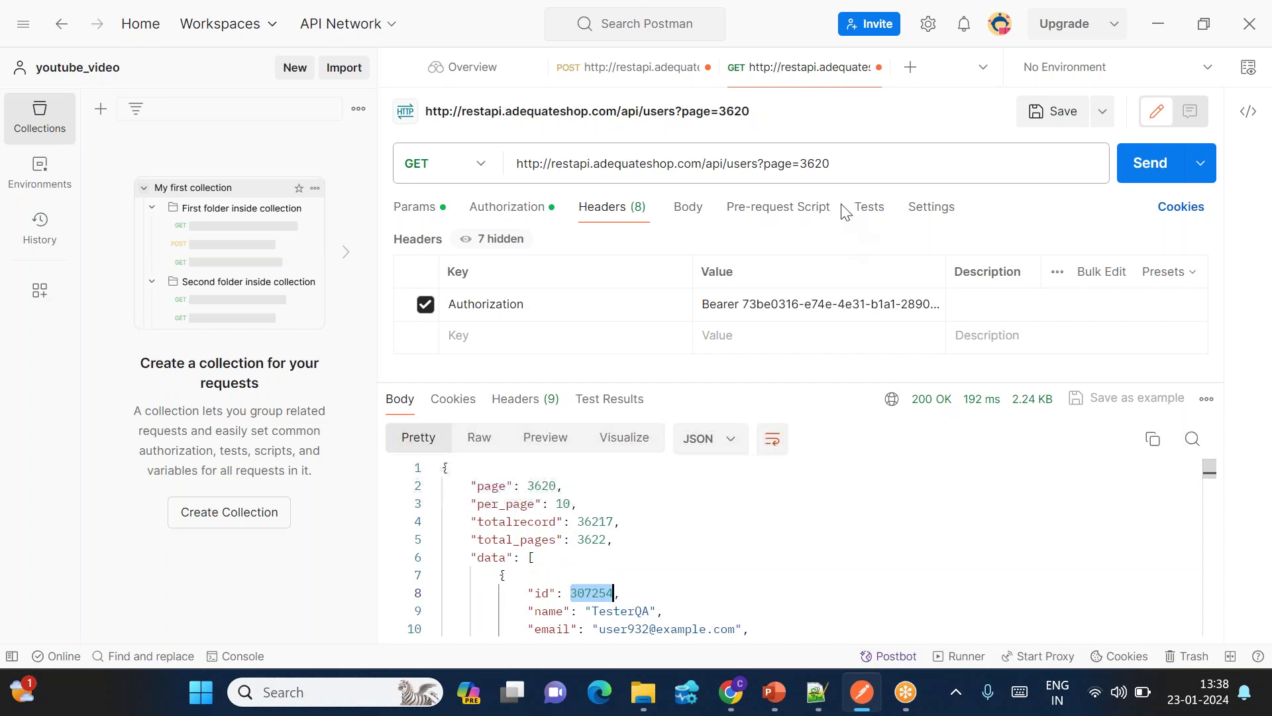
left_click(845, 164)
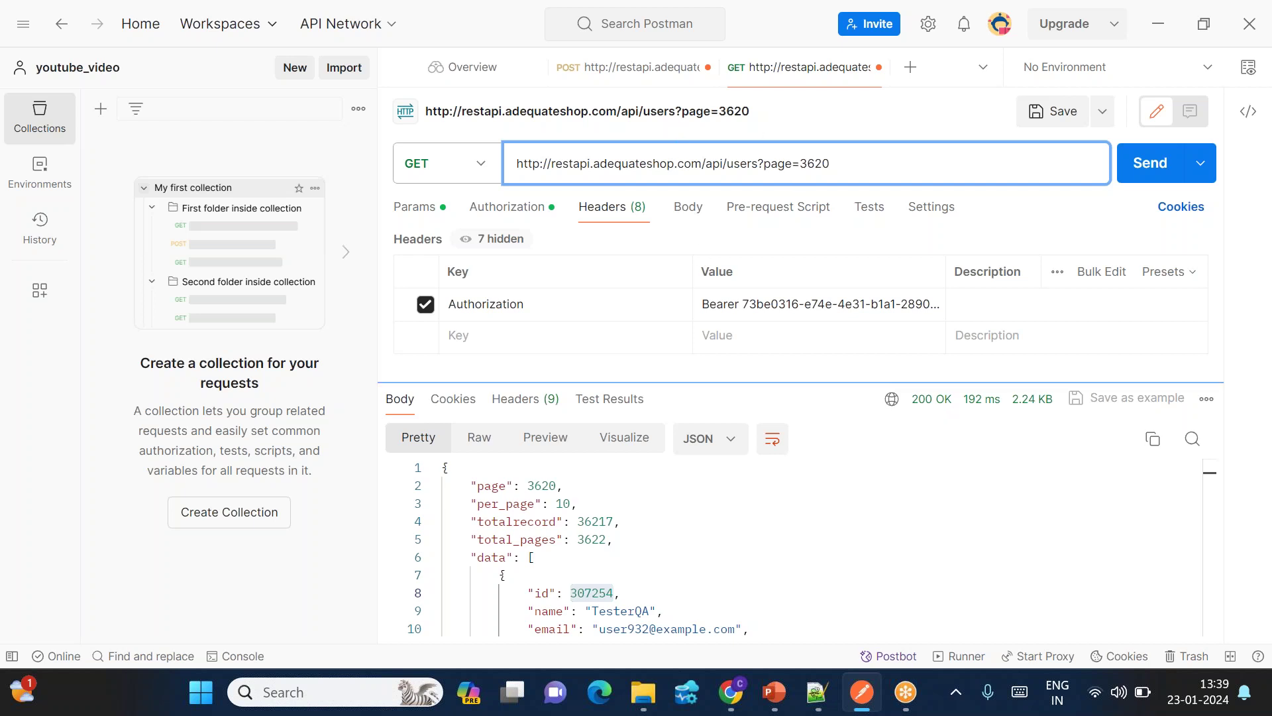
Step: Review the PowerPoint steps slide, then return to the sample REST API page in Chrome
mouse_move(784, 708)
left_click(876, 587)
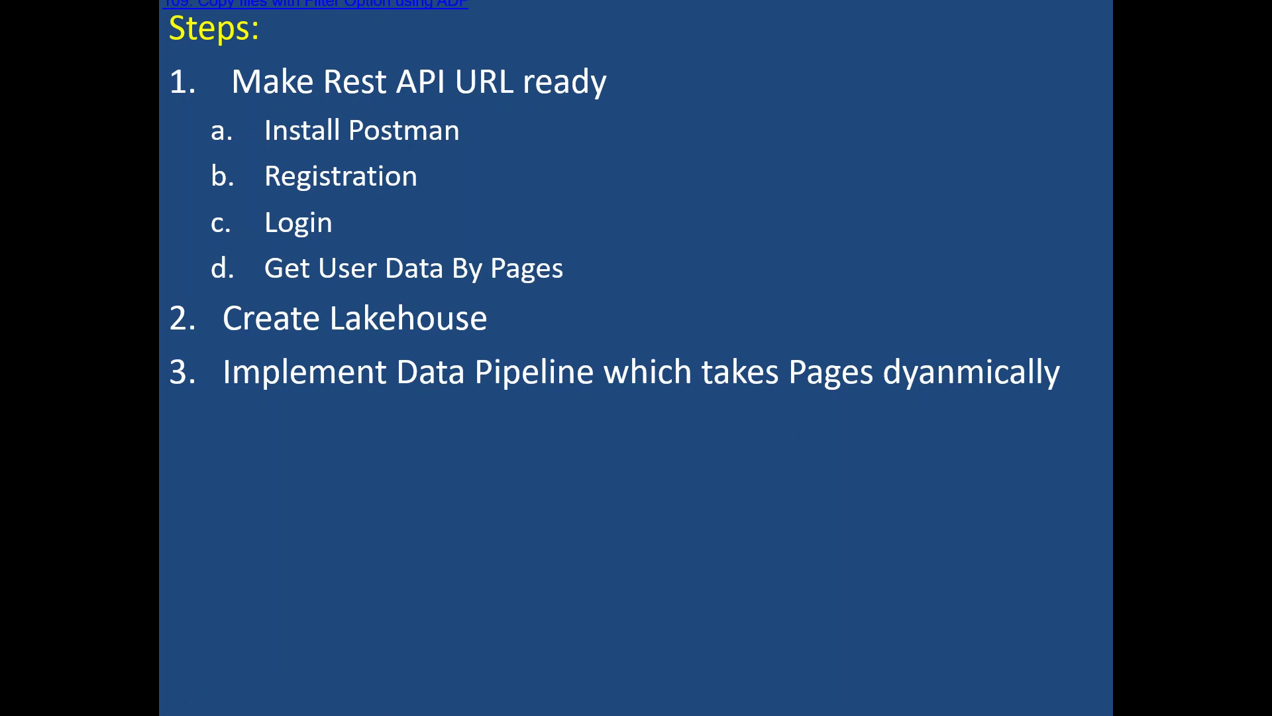
key("alt+Tab")
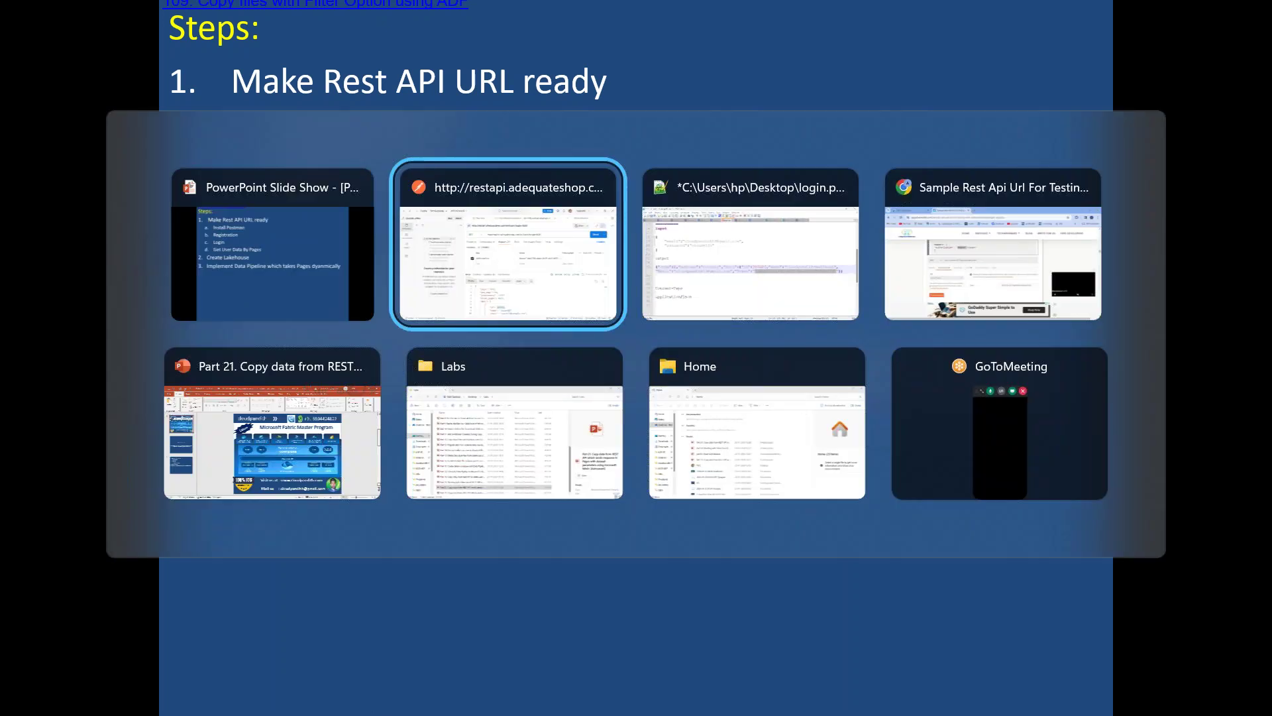
key("alt+Tab")
key("alt+Tab")
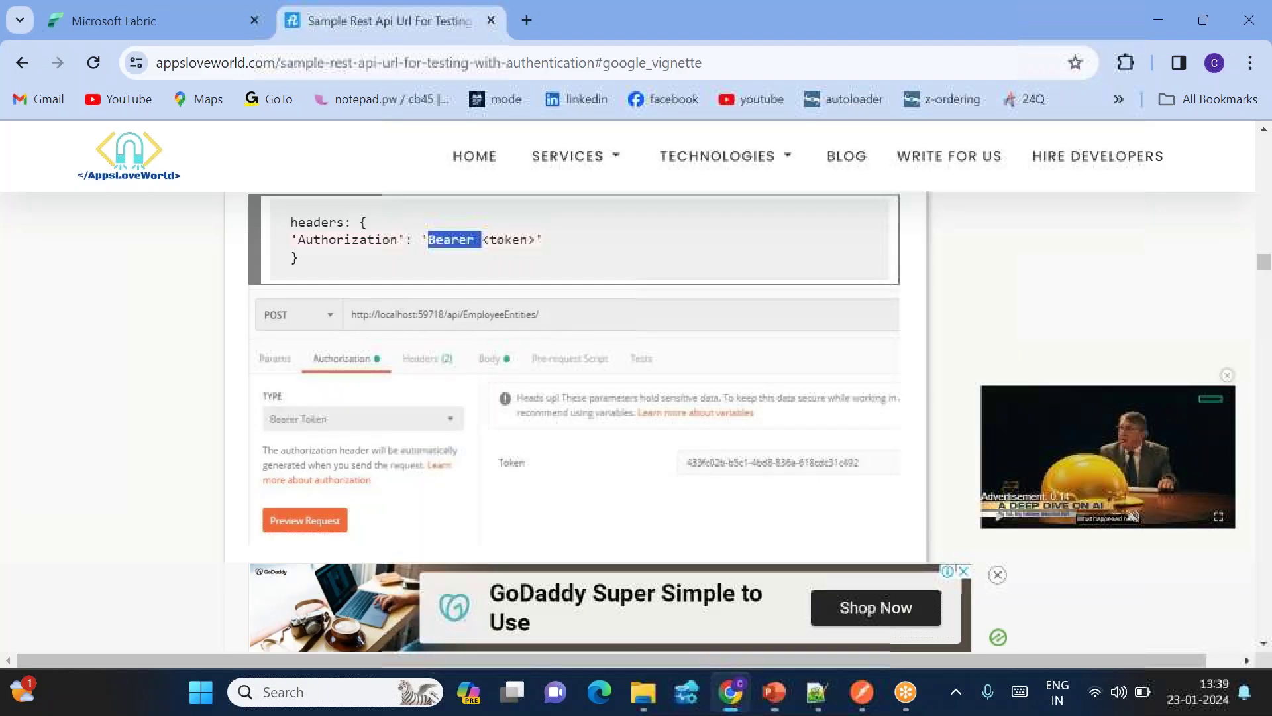
Step: Create the lakehouse cloudpandithsinklh001 in the myws workspace via Data Factory
left_click(130, 27)
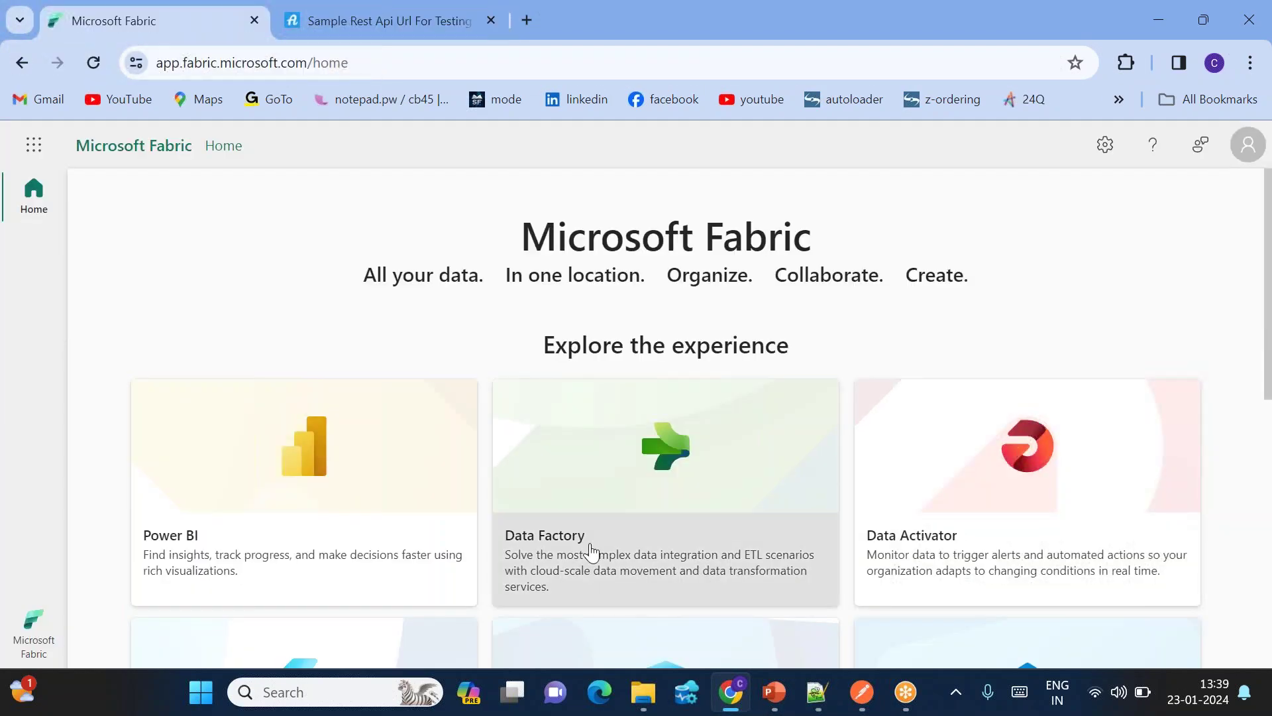
left_click(594, 521)
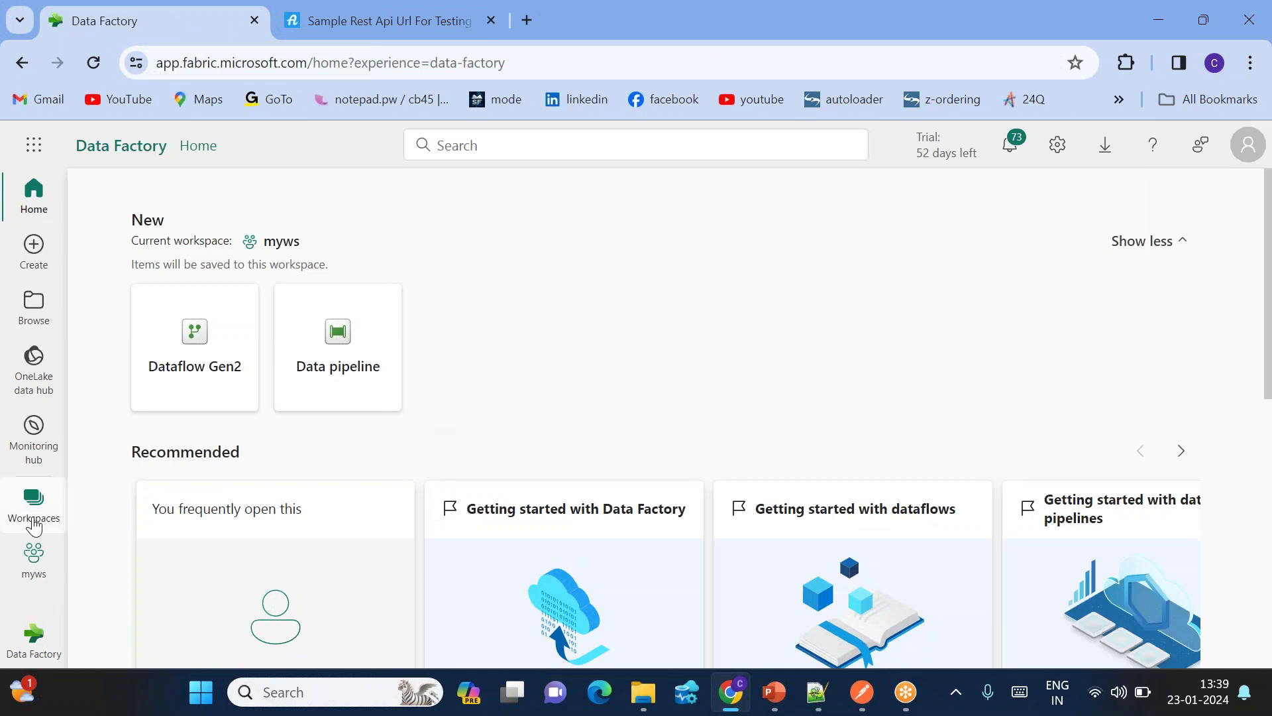
left_click(34, 557)
left_click(154, 246)
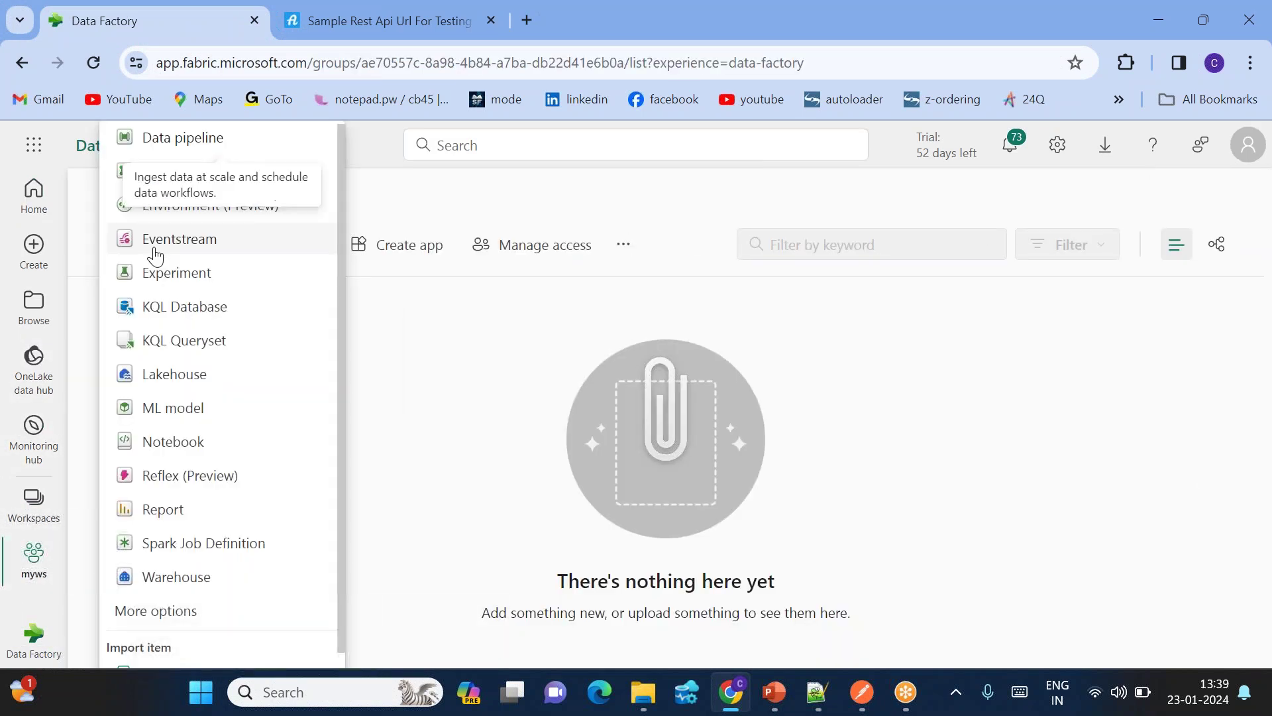
left_click(175, 375)
type("cloudpandithsinklh")
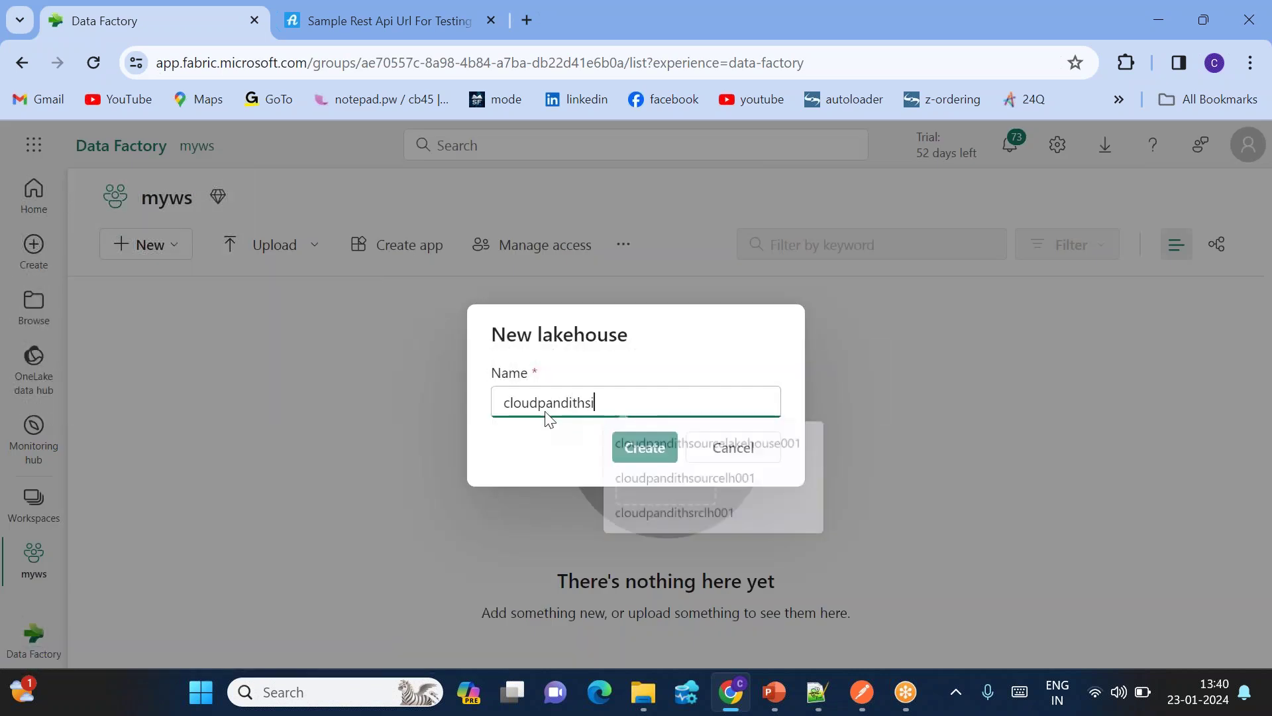
type("001")
key("Return")
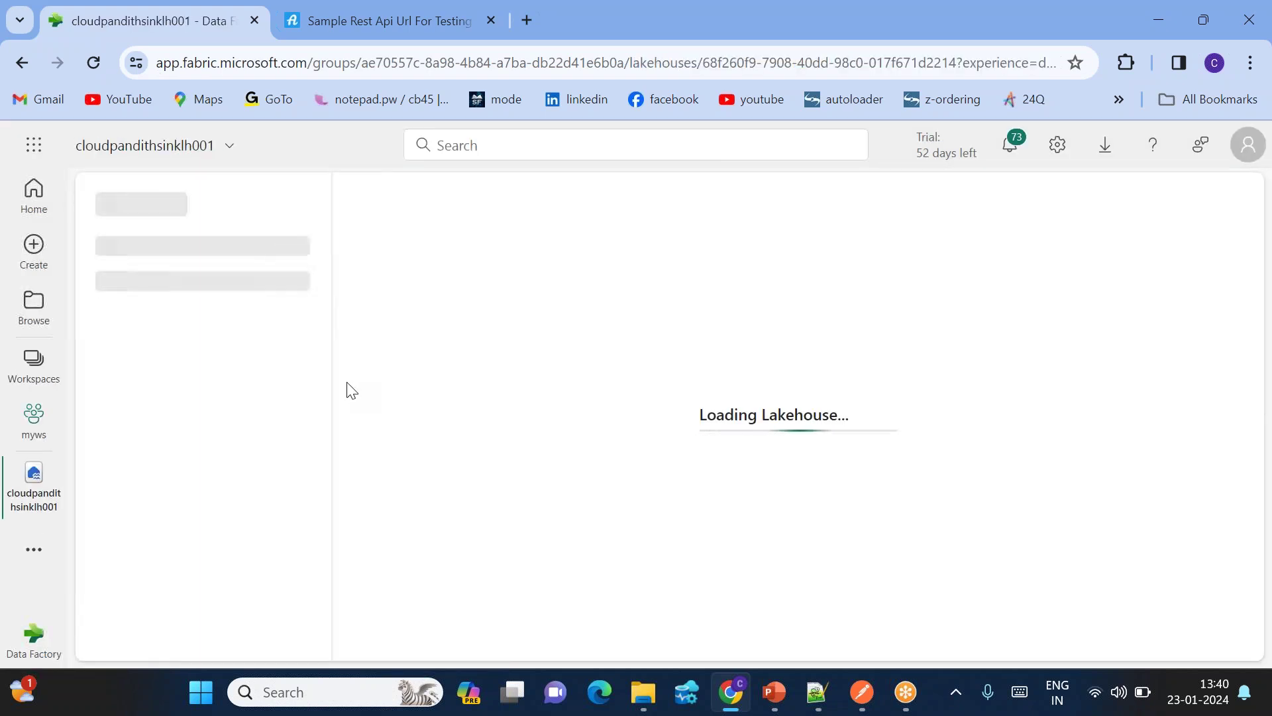
left_click(34, 431)
Step: Add an empty output subfolder under the lakehouse's Files folder
left_click(31, 478)
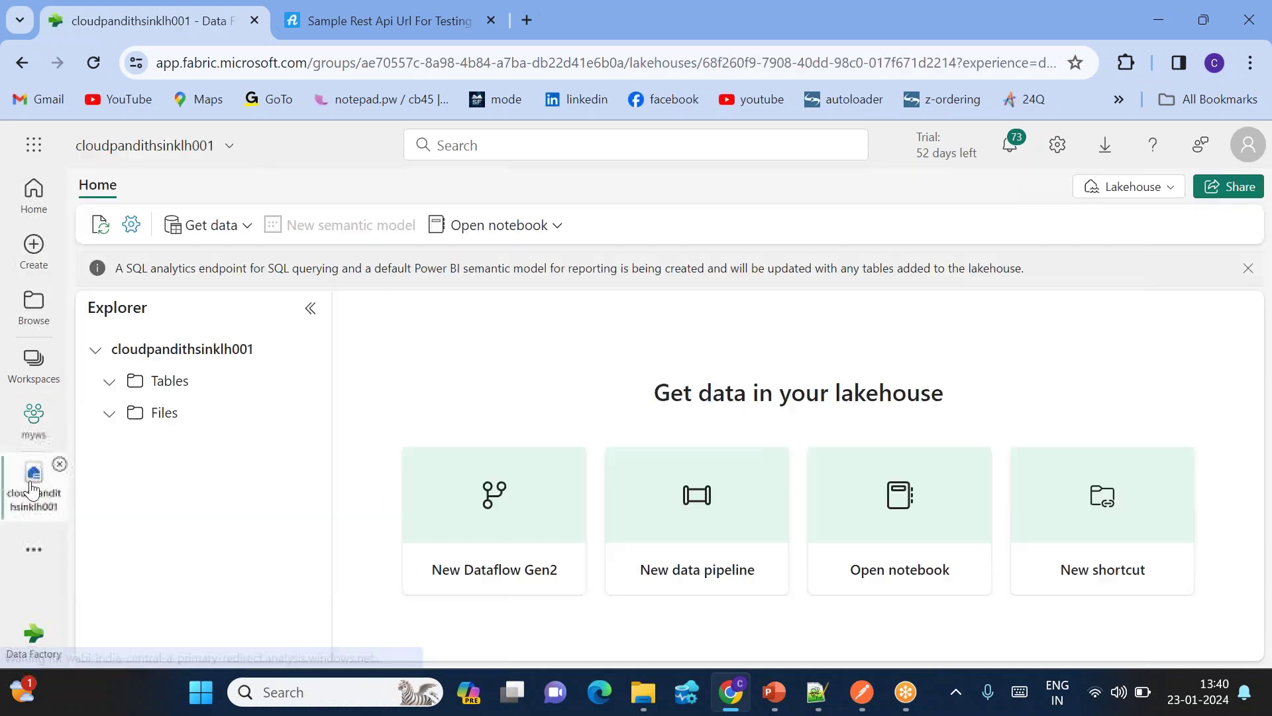
left_click(304, 416)
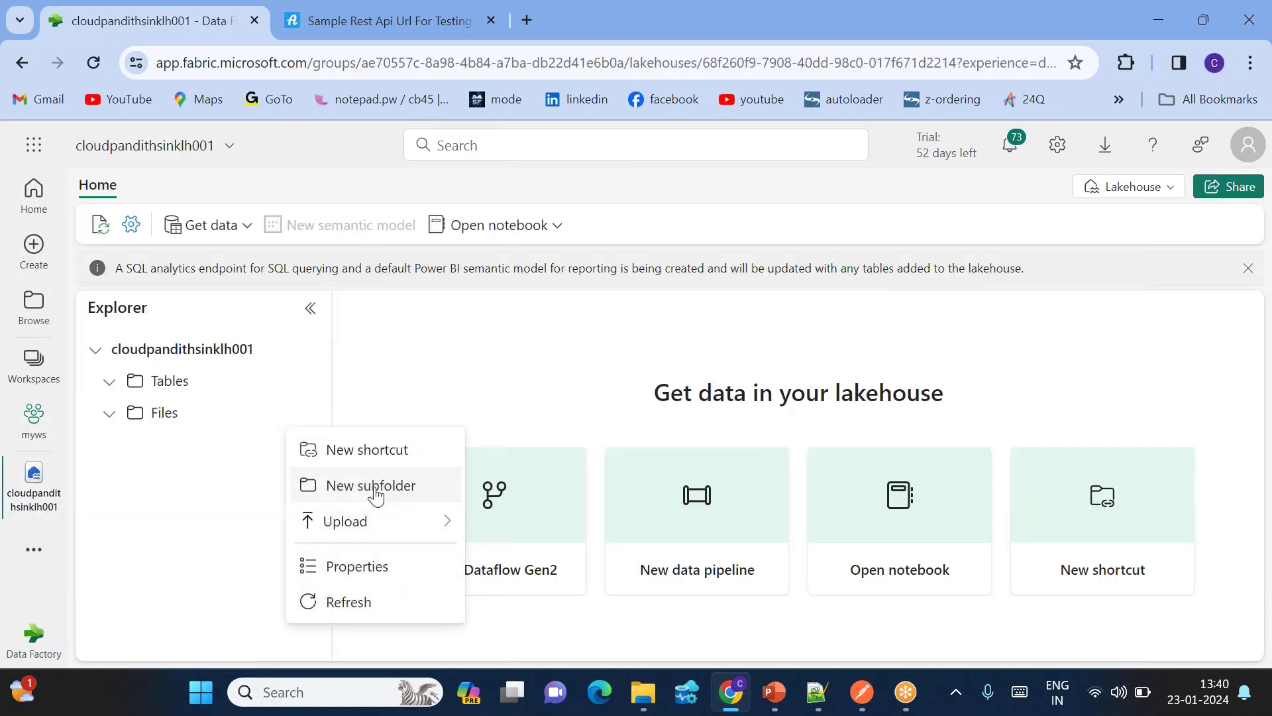
left_click(372, 485)
type("output")
left_click(663, 470)
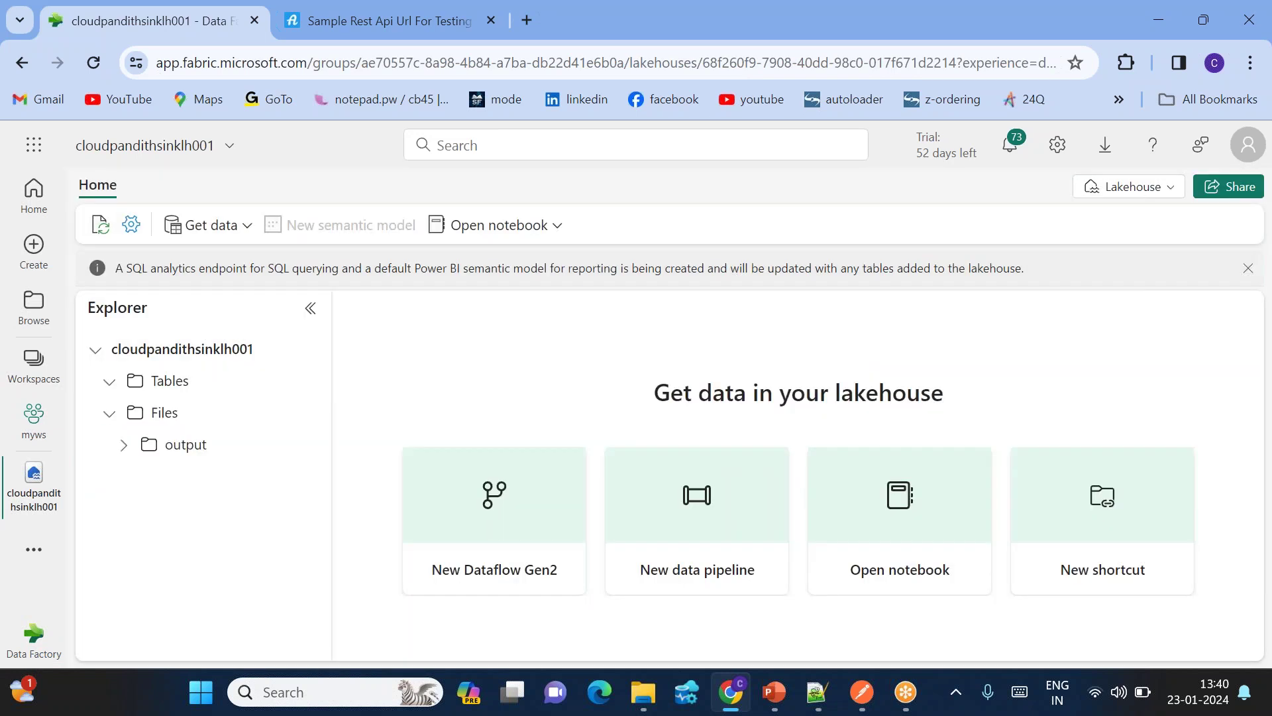
left_click(203, 450)
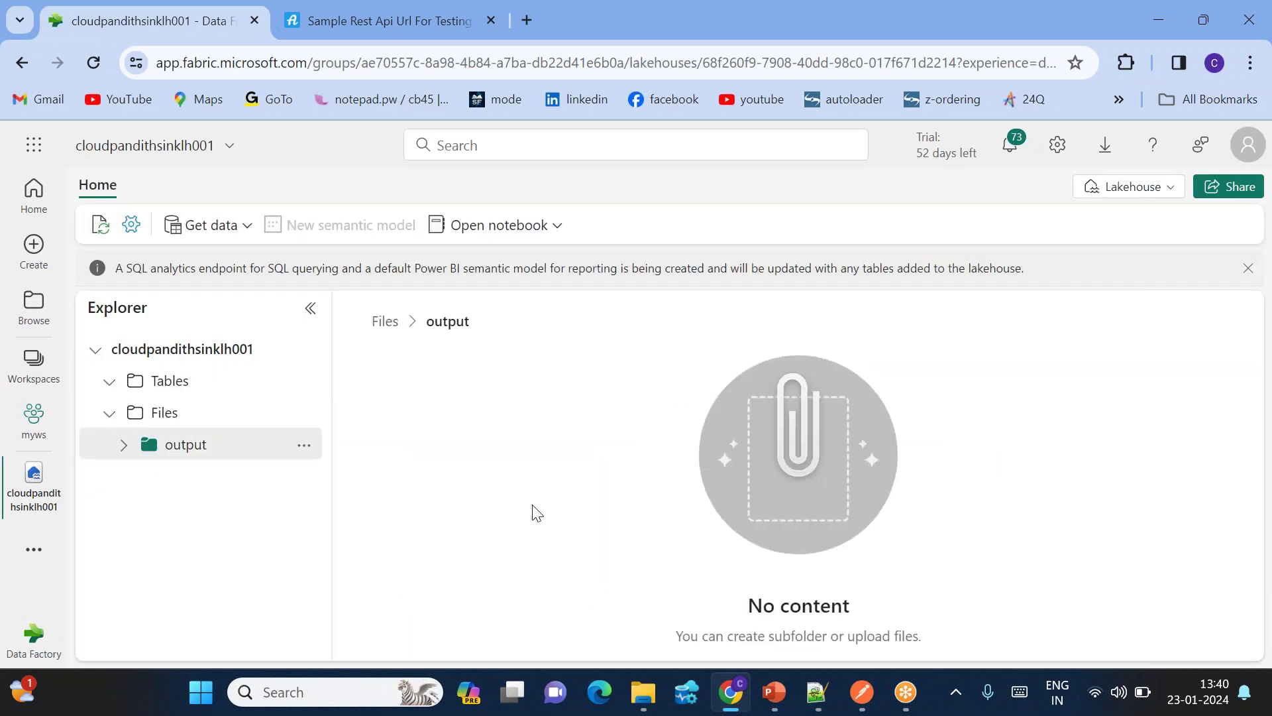
left_click_drag(745, 603, 896, 606)
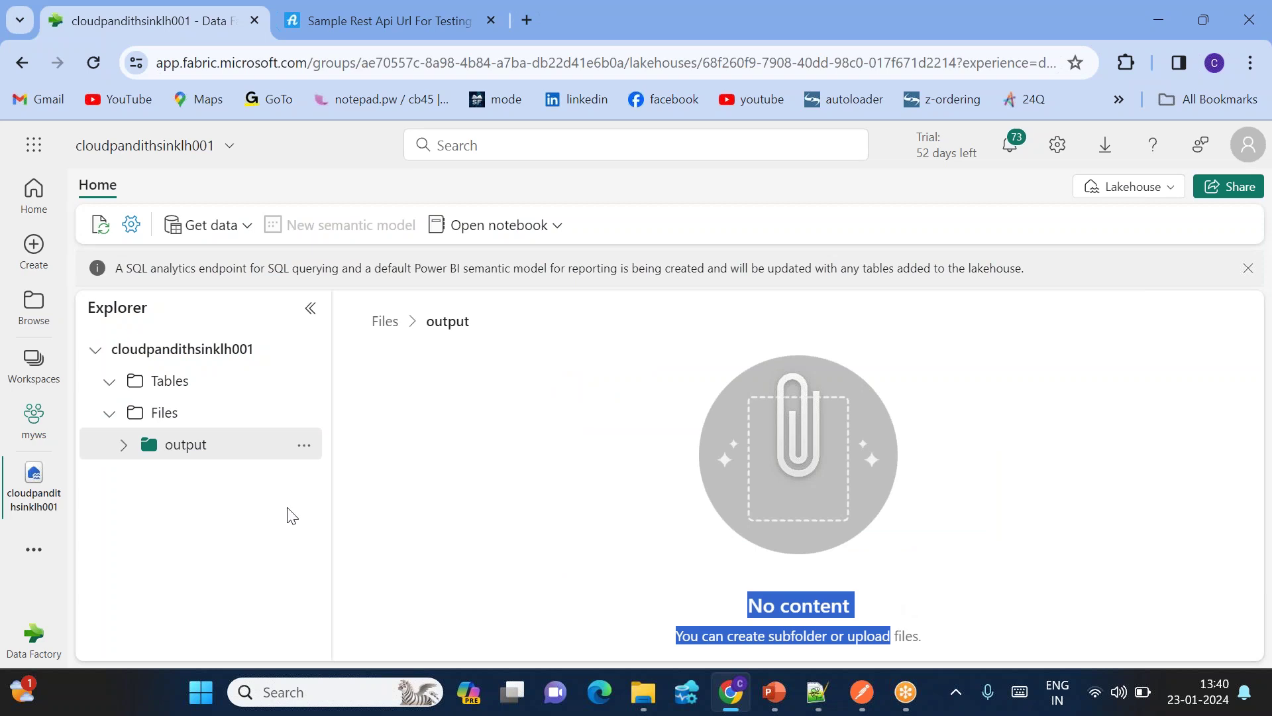
left_click(49, 436)
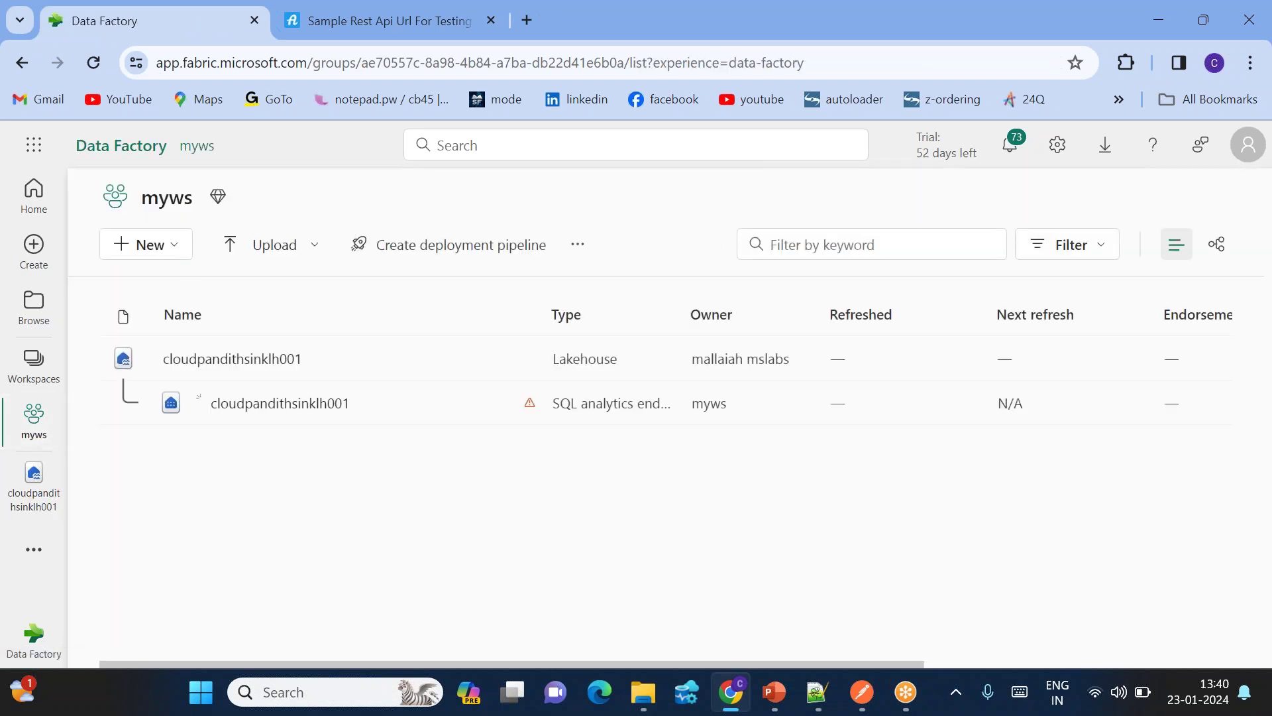
Step: Create a new data pipeline named pl_DataIngestion_ByPage
left_click(159, 246)
left_click(196, 140)
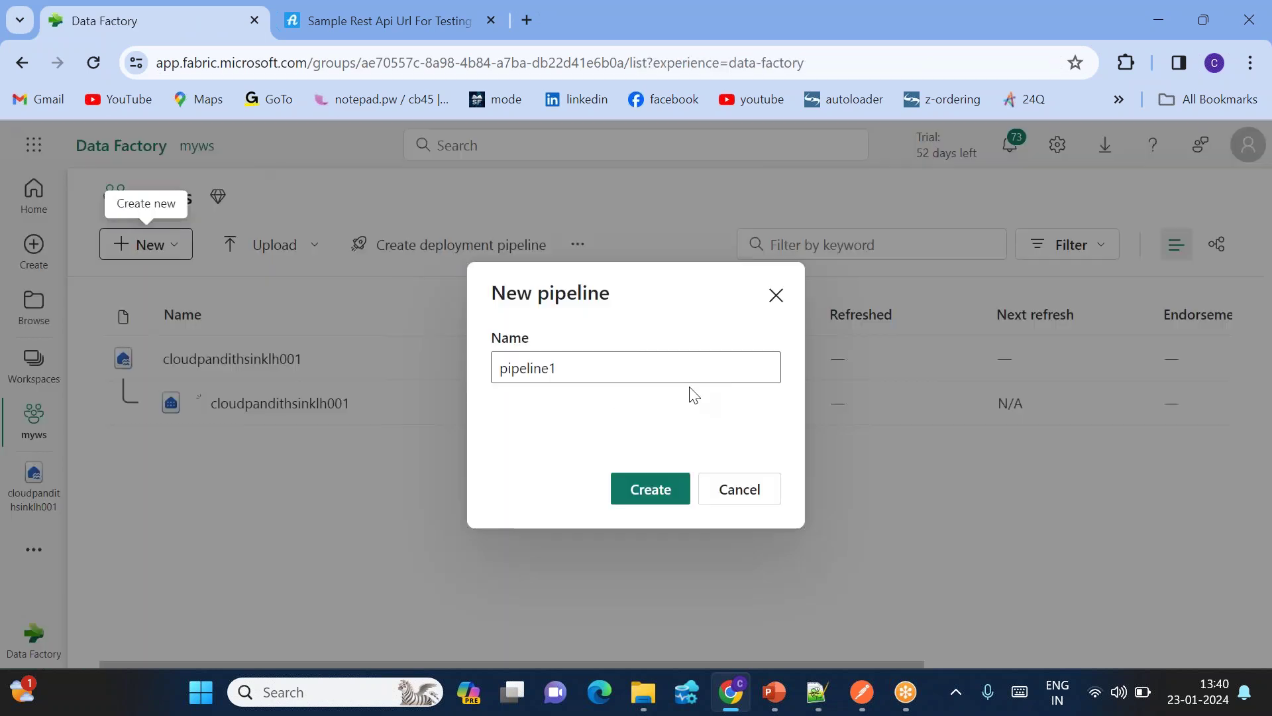
type("pl_+D")
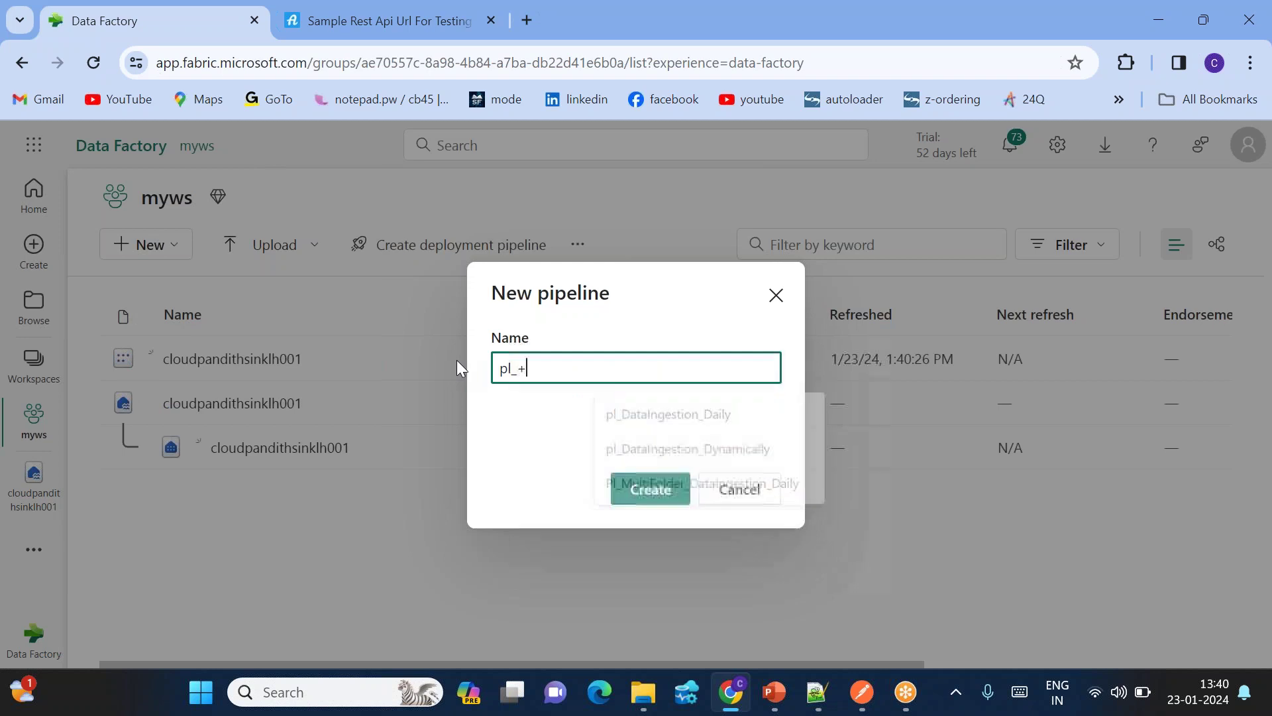
key("BackSpace")
key("BackSpace")
type("DataINge")
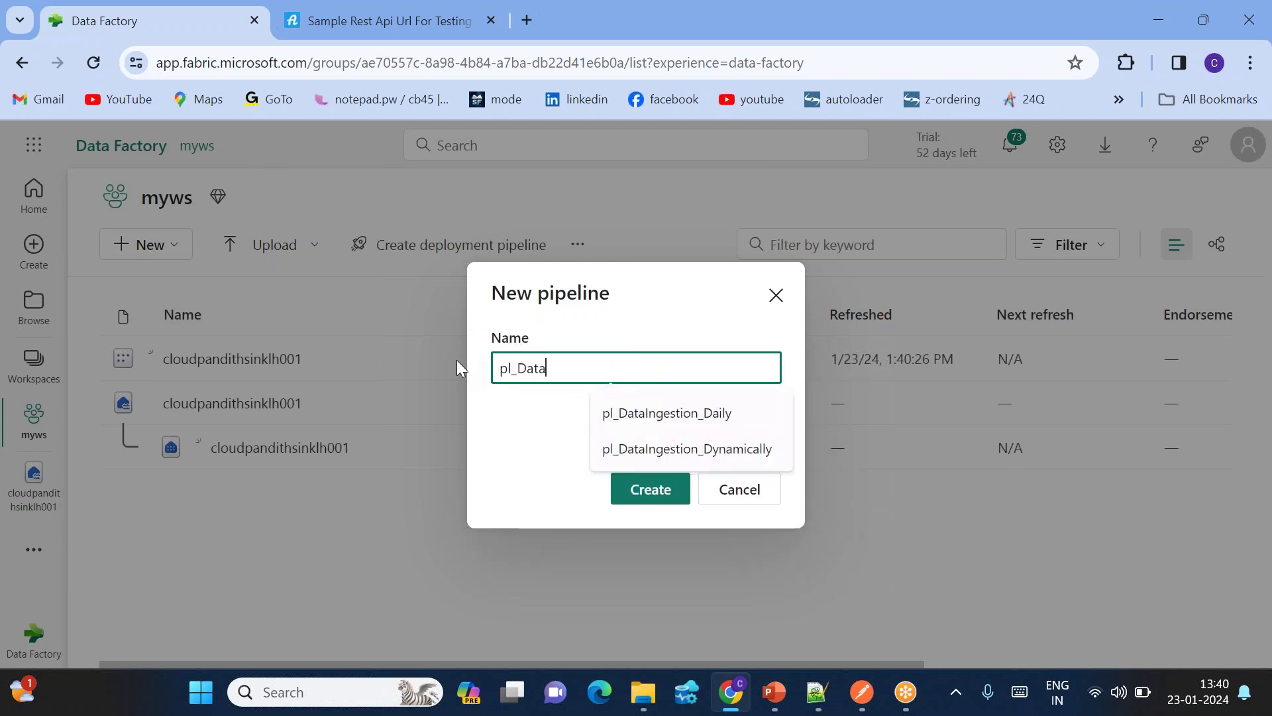
key("BackSpace")
key("BackSpace")
key("BackSpace")
type("ngestion_Page")
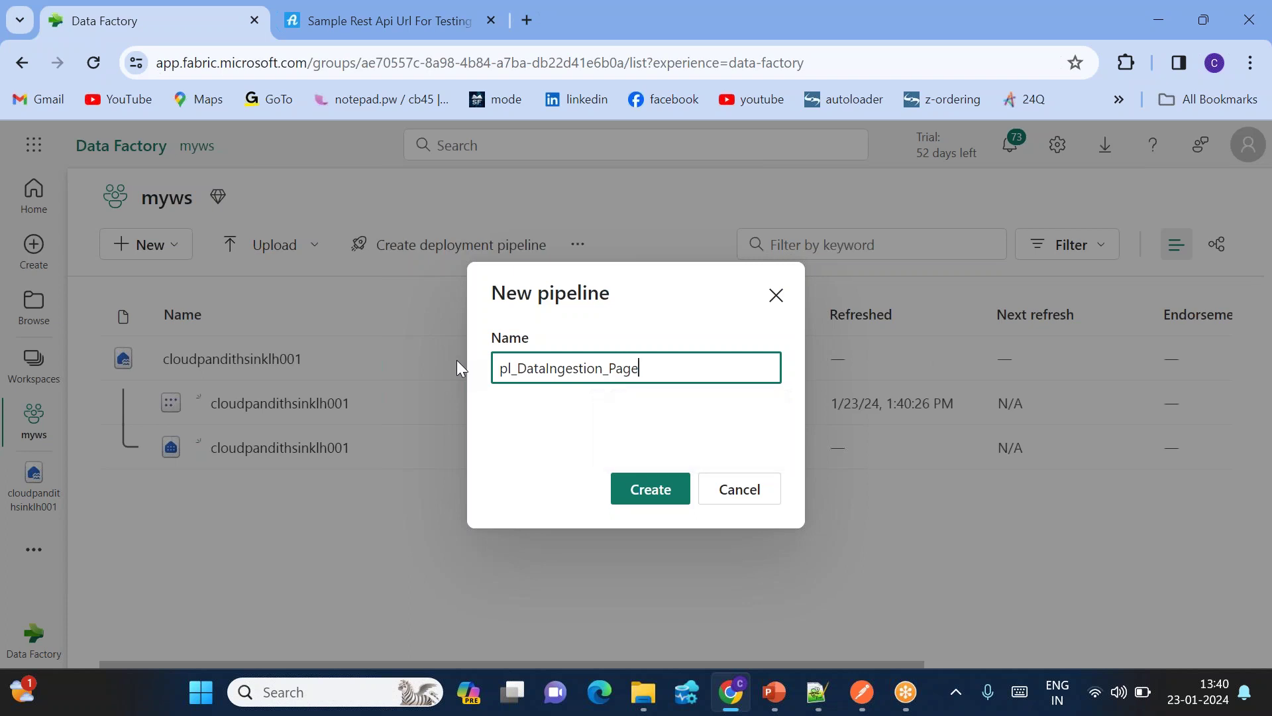
key("Left")
key("Left")
key("Left")
key("Left")
type("By")
left_click(630, 489)
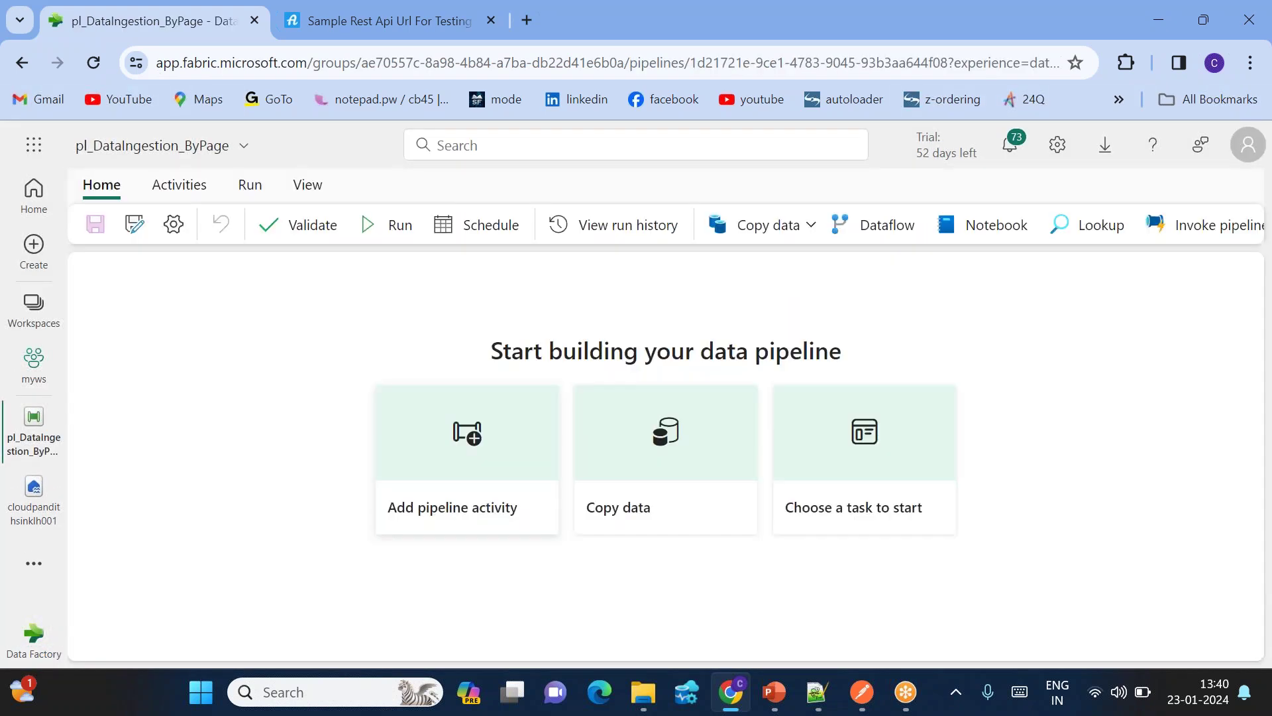
Step: Add a Copy data activity (Copy data1) and move it to the canvas centre
left_click(786, 232)
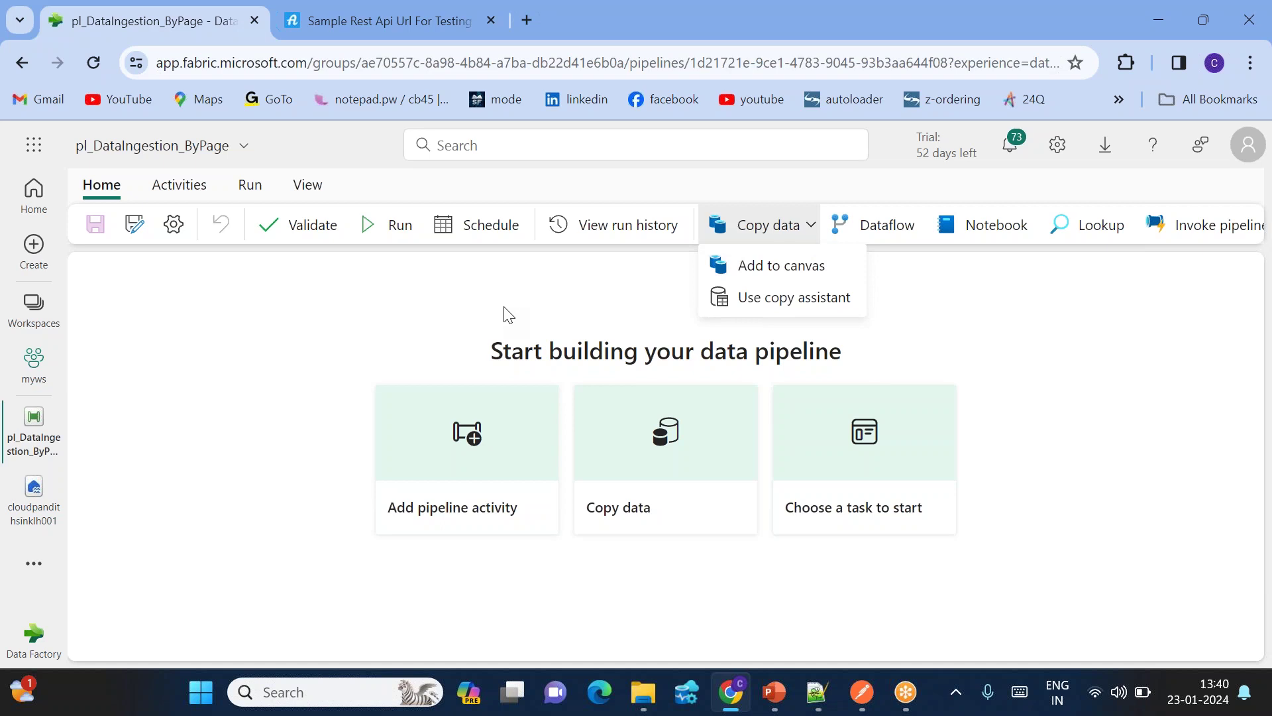
left_click(524, 314)
left_click(780, 225)
left_click(762, 265)
left_click_drag(234, 340, 623, 341)
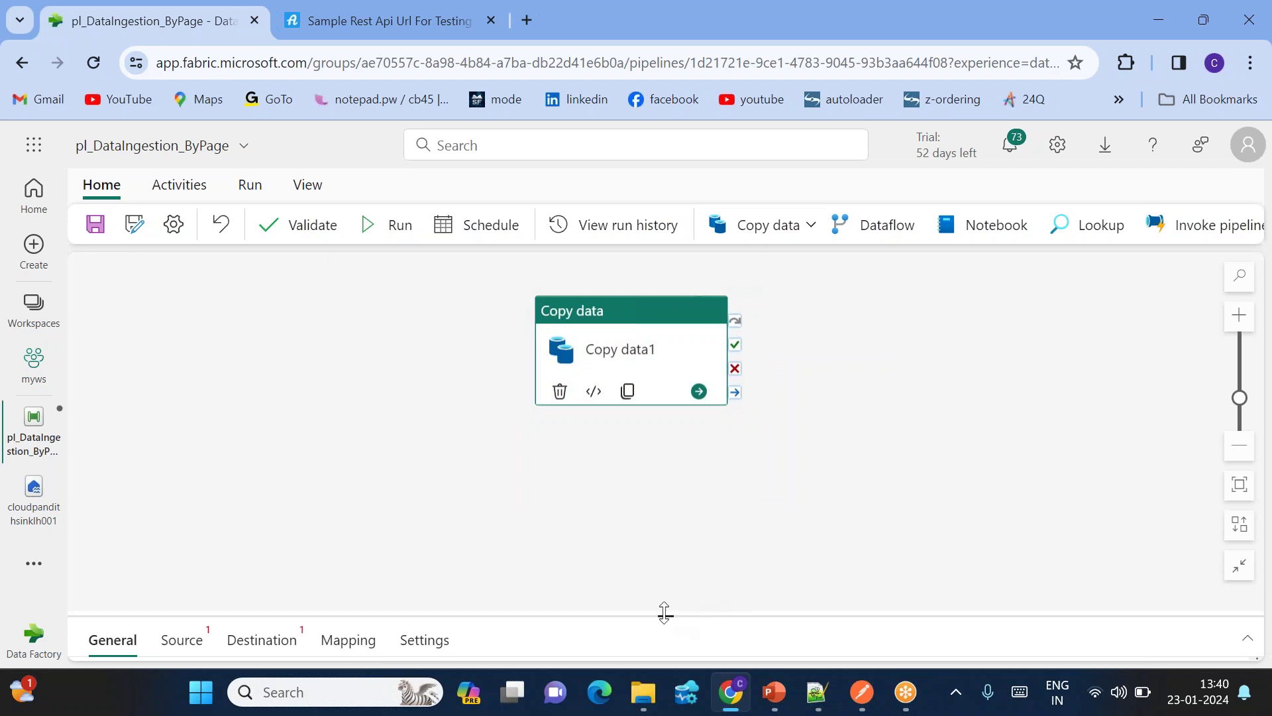
Step: Enlarge the properties pane and set the Copy data1 source data store type to External
left_click_drag(665, 613, 665, 467)
left_click_drag(619, 334, 568, 334)
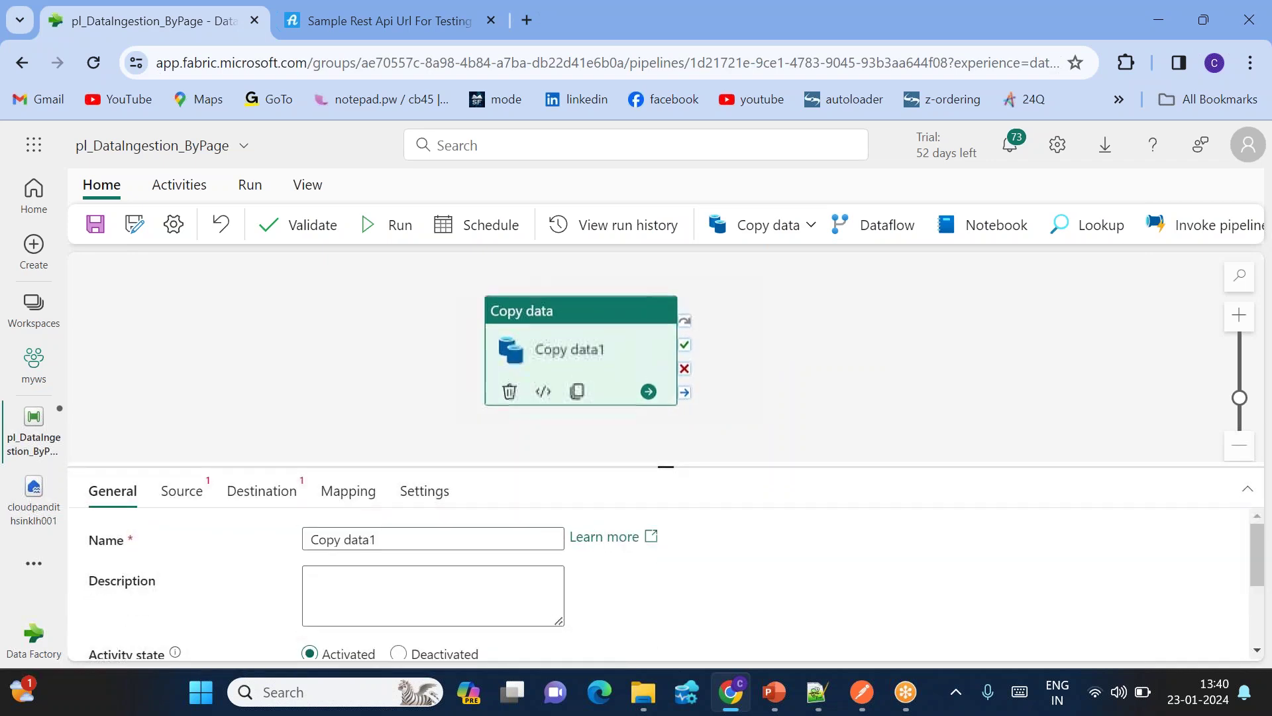
left_click(178, 493)
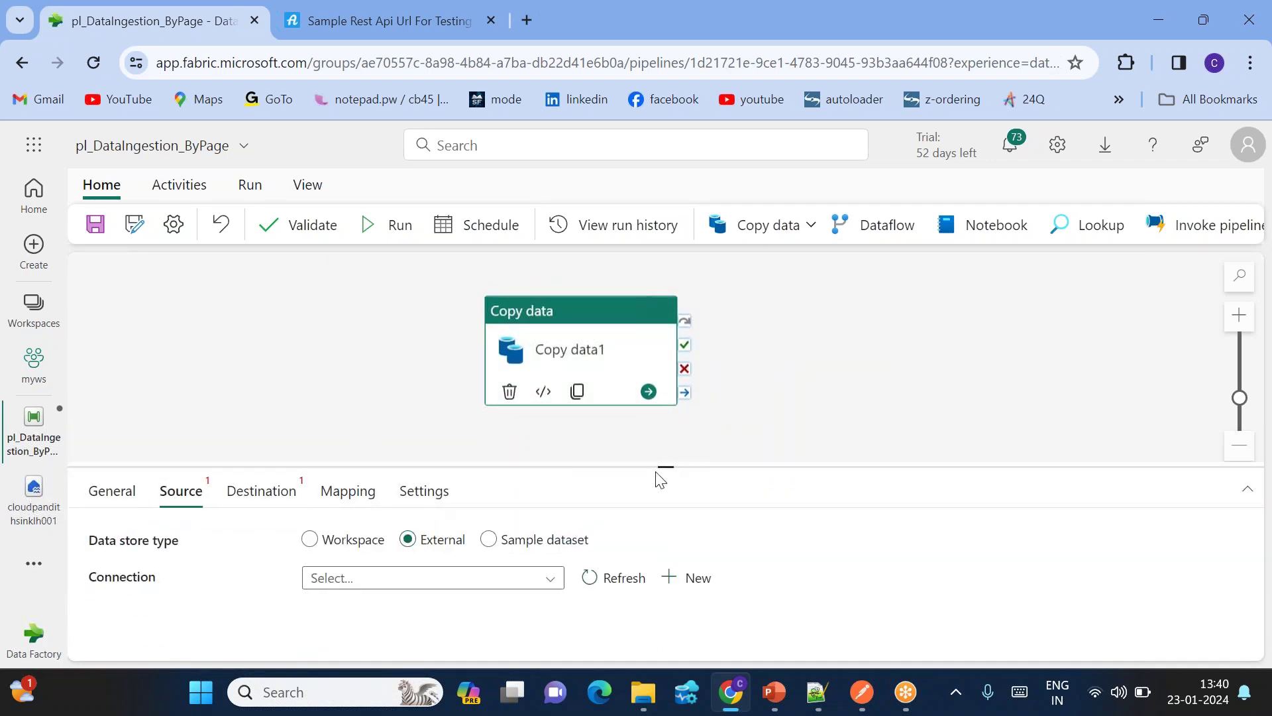
left_click_drag(664, 468, 665, 367)
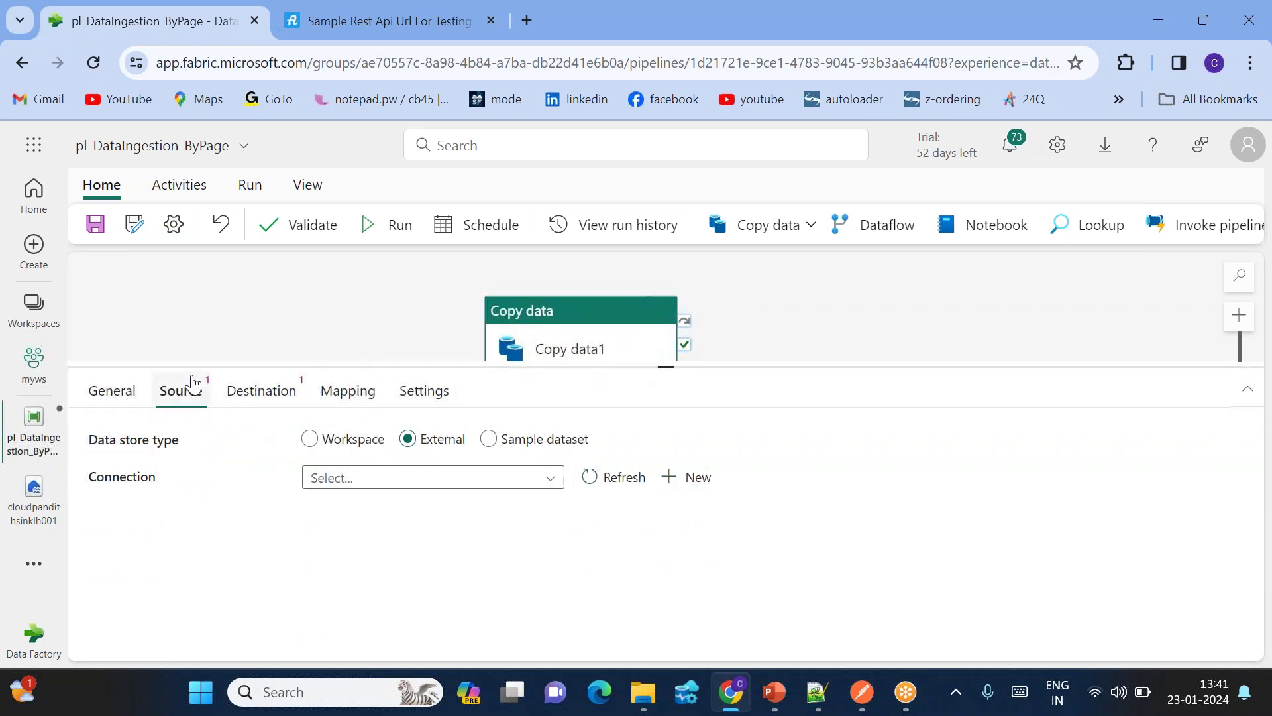
left_click(417, 448)
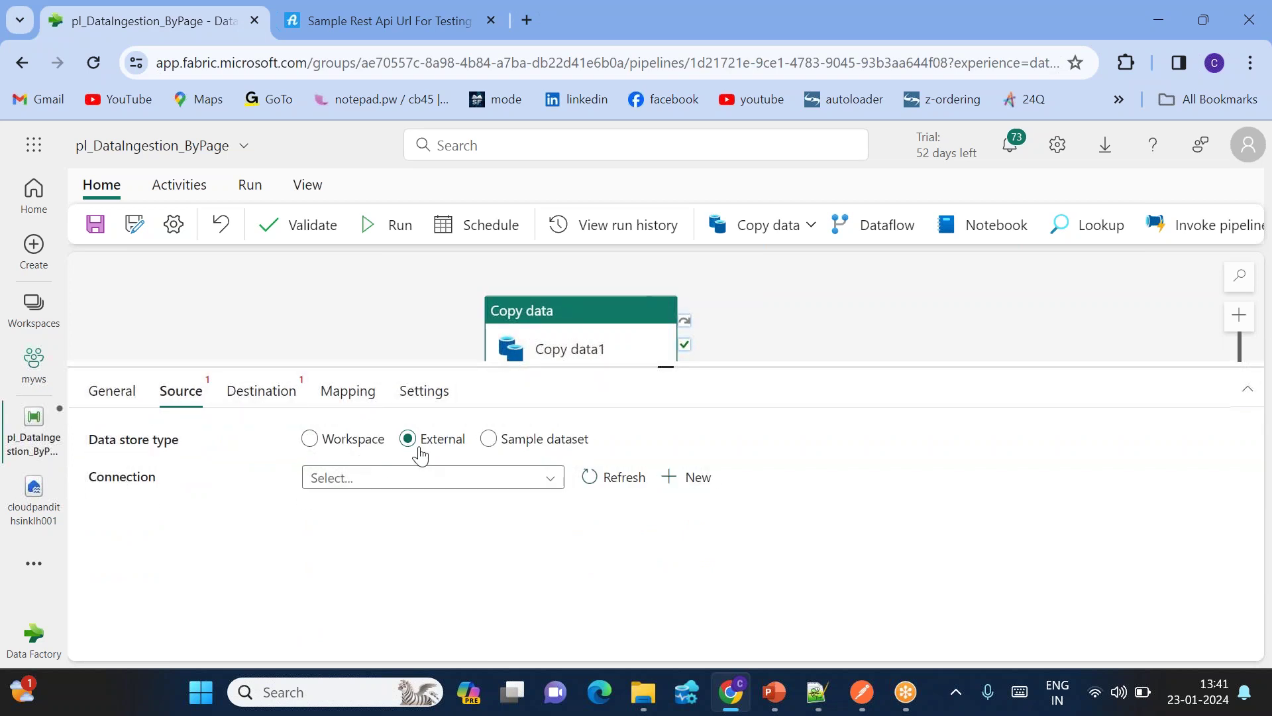
Step: Start a new source connection using the REST connector, found by searching 'rest'
left_click(693, 477)
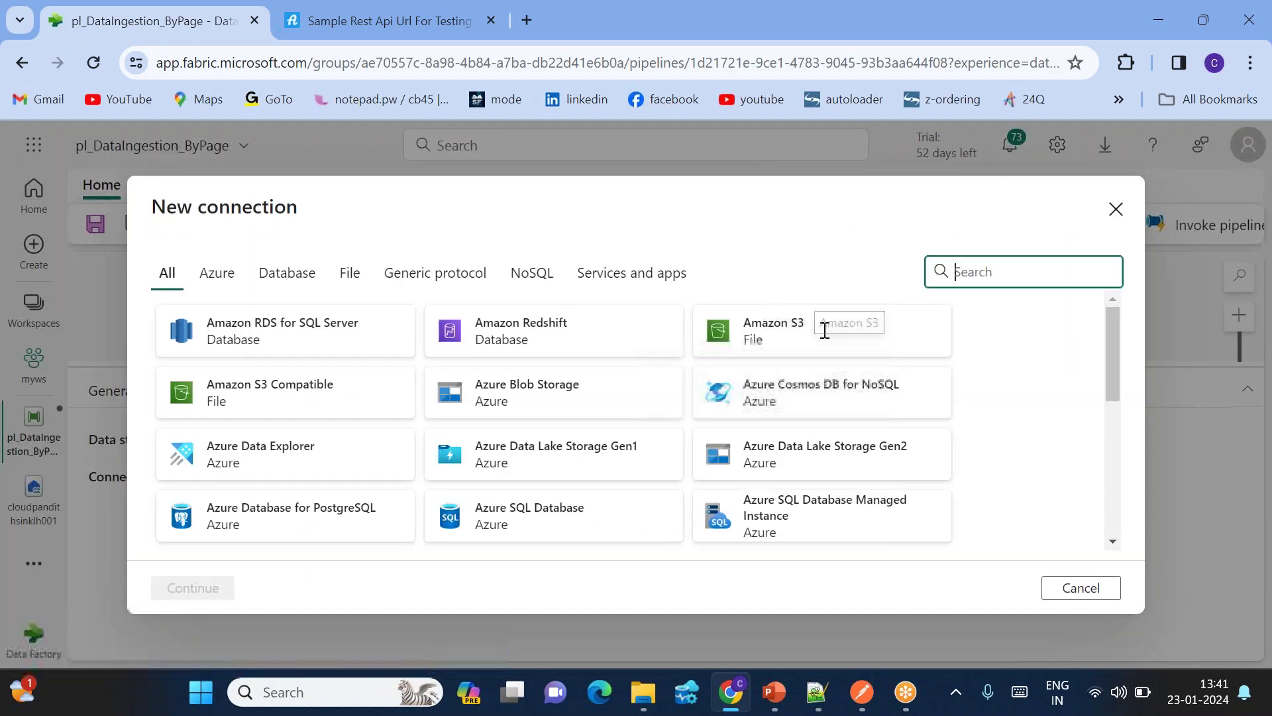
type("rest")
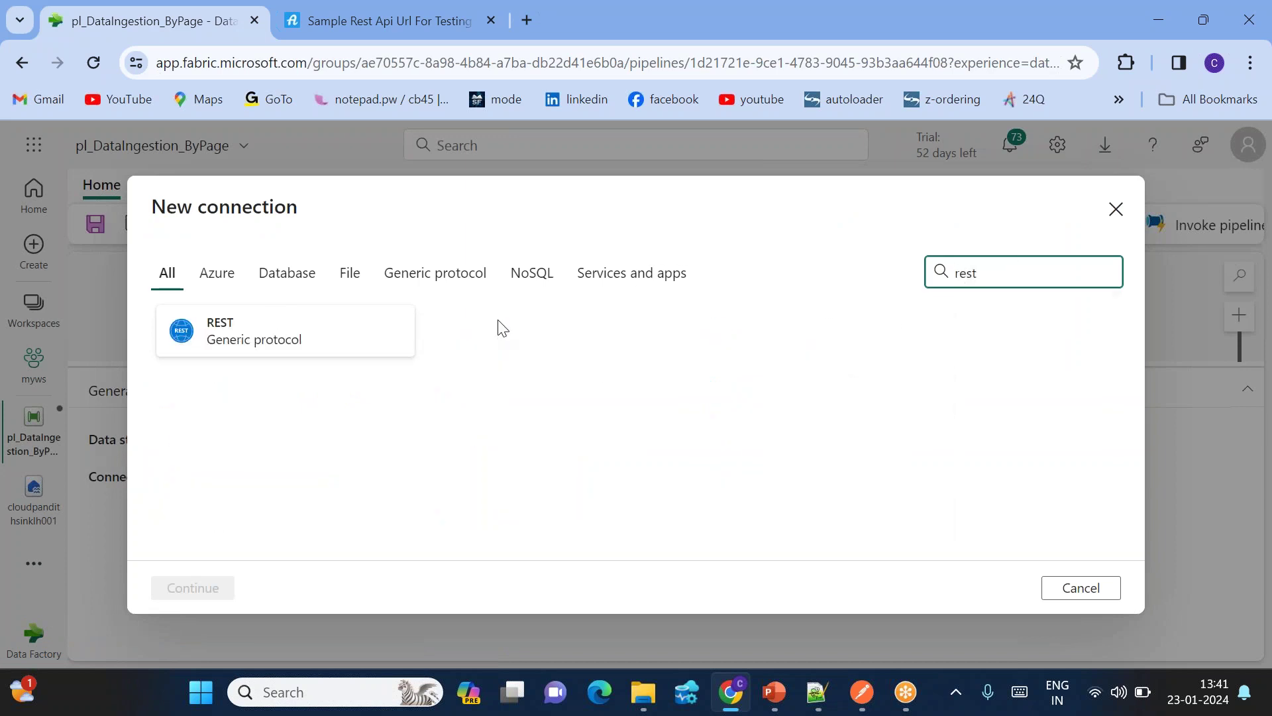
left_click(325, 343)
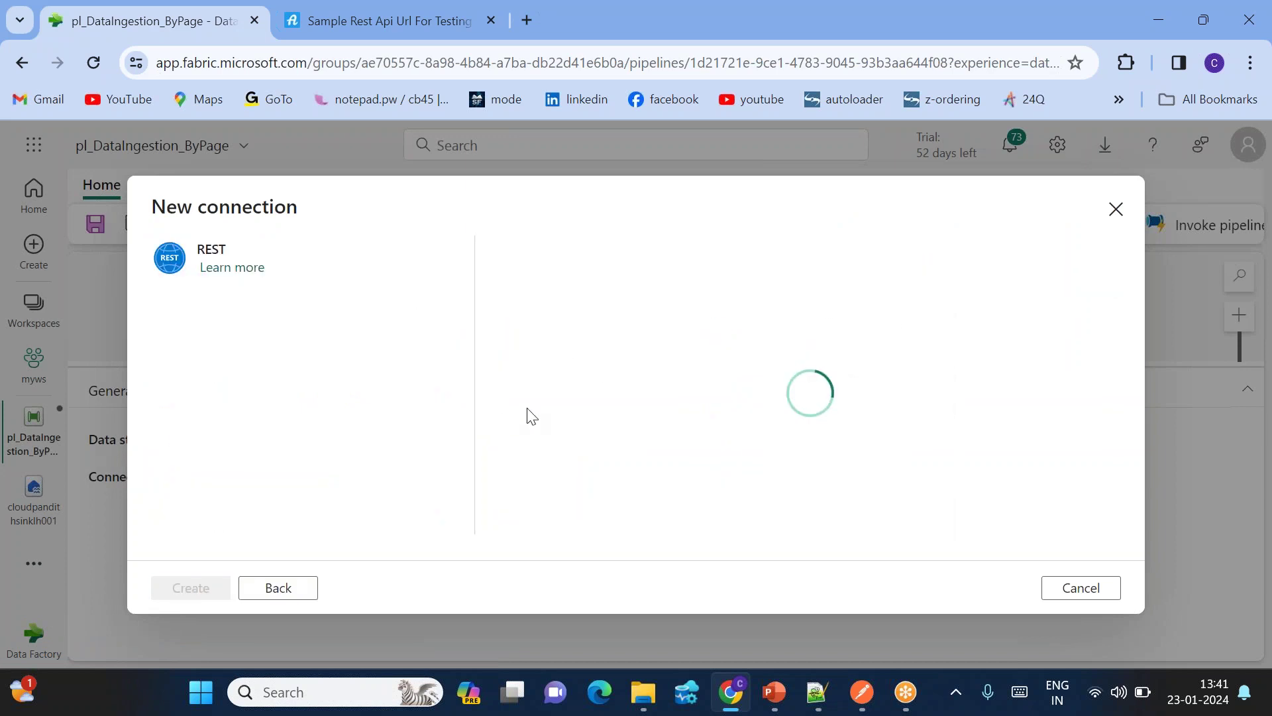
Step: Set the Base Url to the sample API's users URL, with '?page=1' removed
left_click(587, 298)
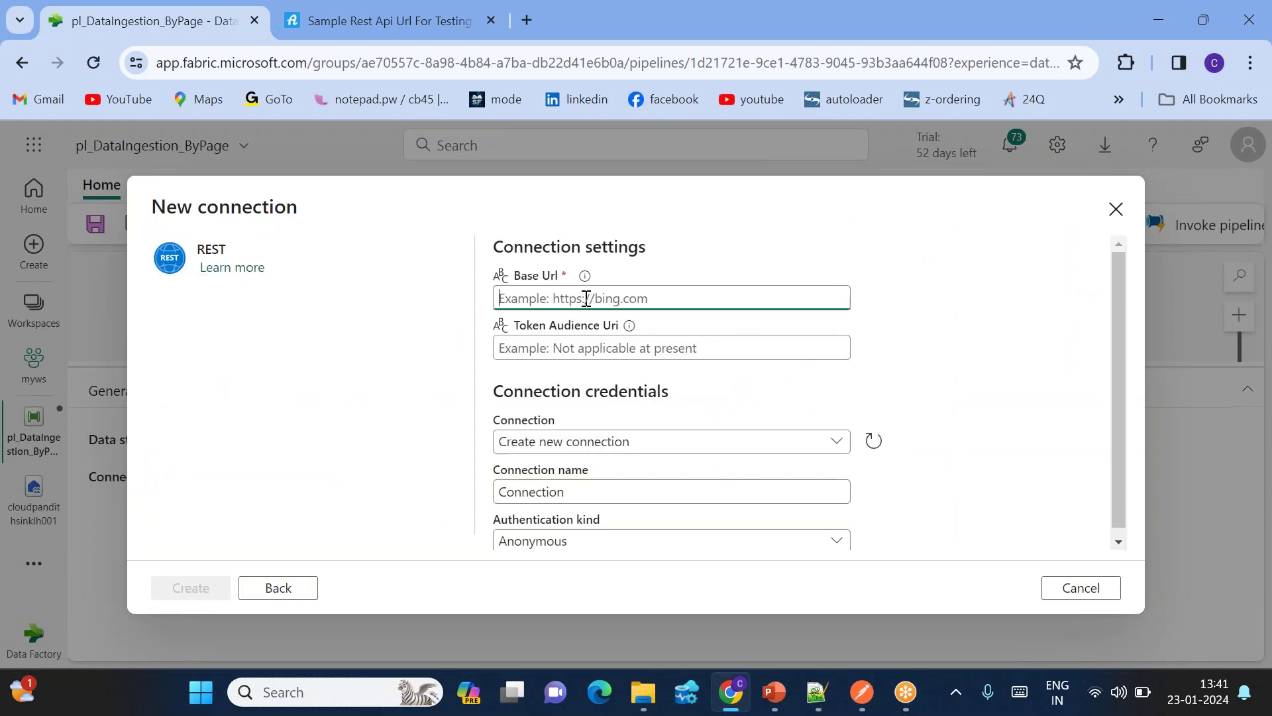
left_click(340, 32)
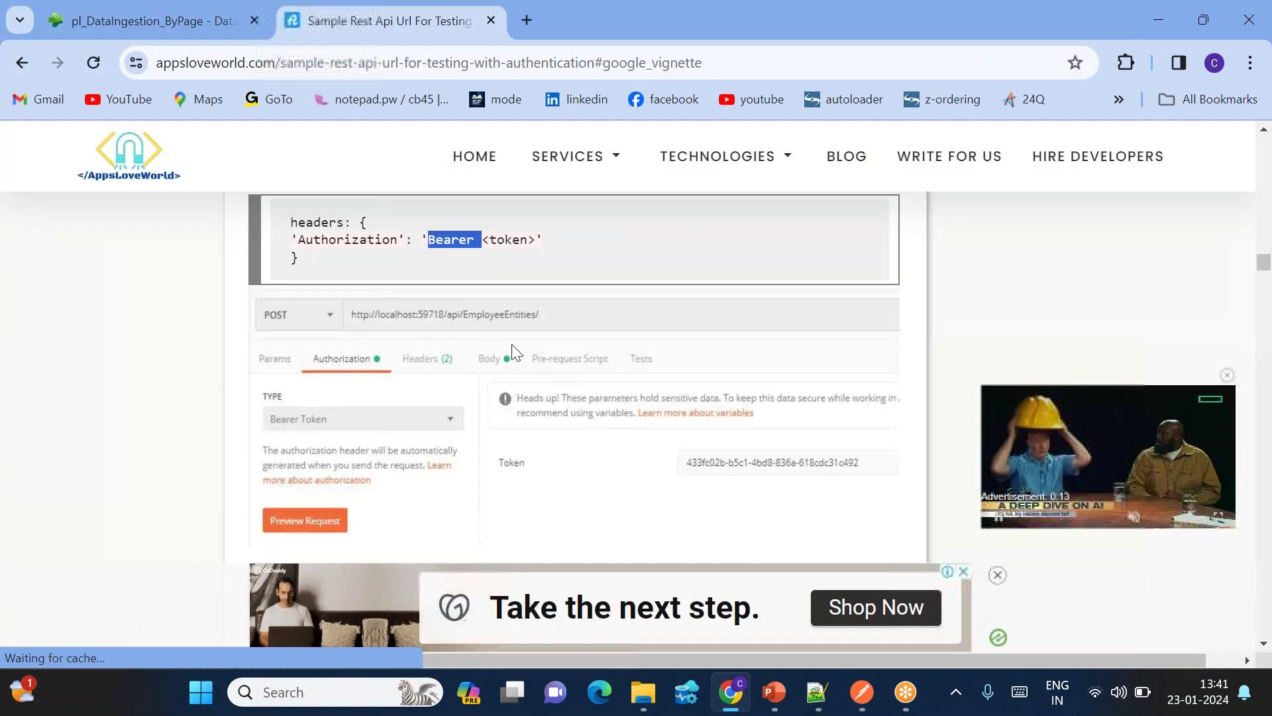
scroll(510, 339, "down", 8)
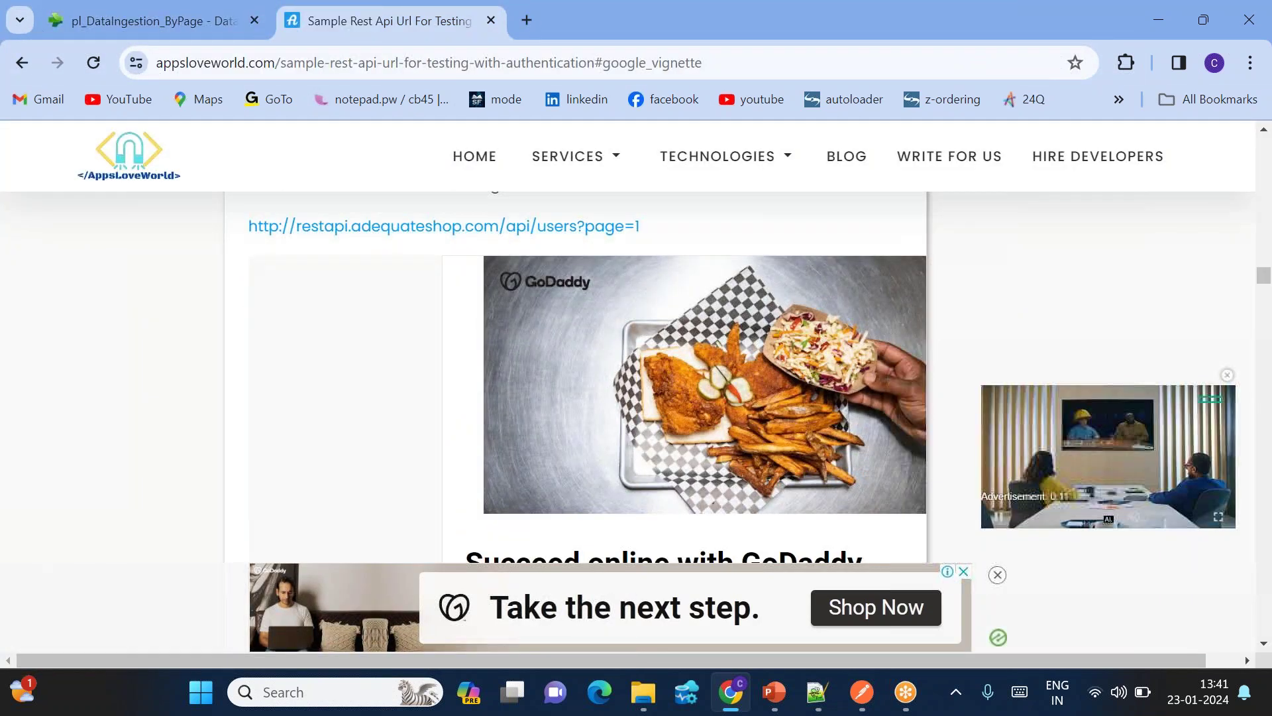
left_click_drag(640, 226, 246, 229)
key("ctrl+c")
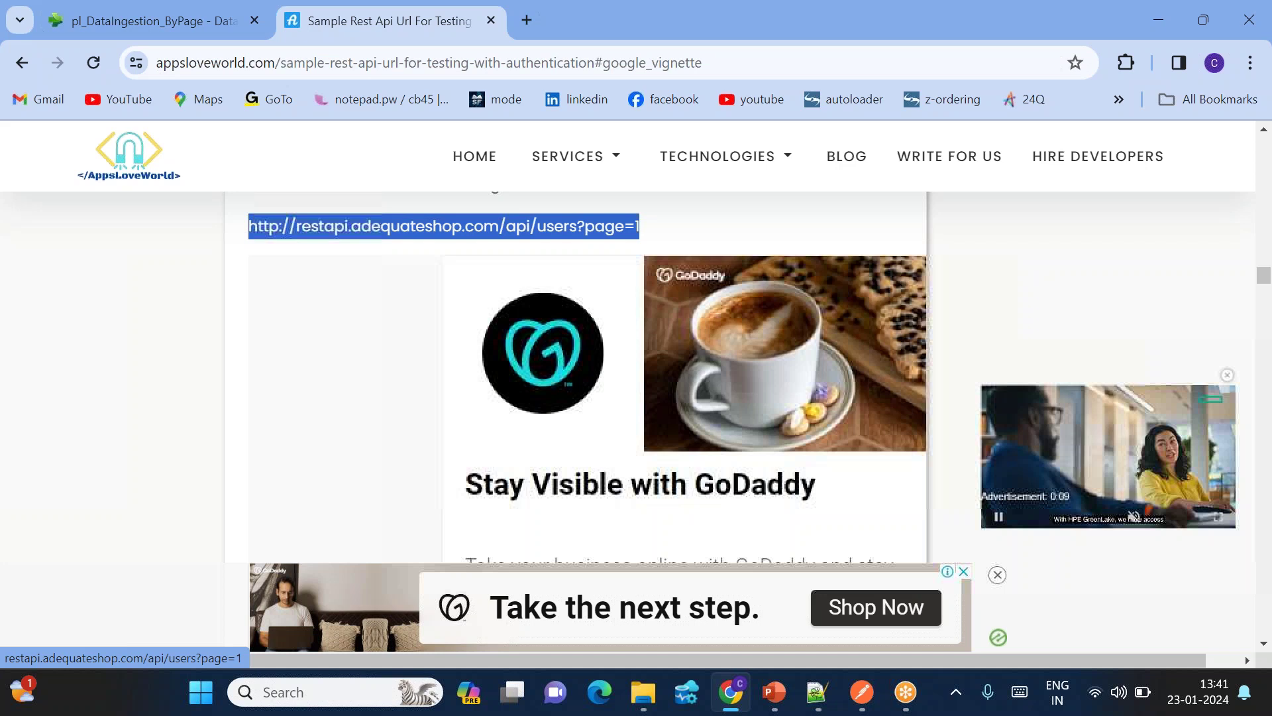
left_click(169, 19)
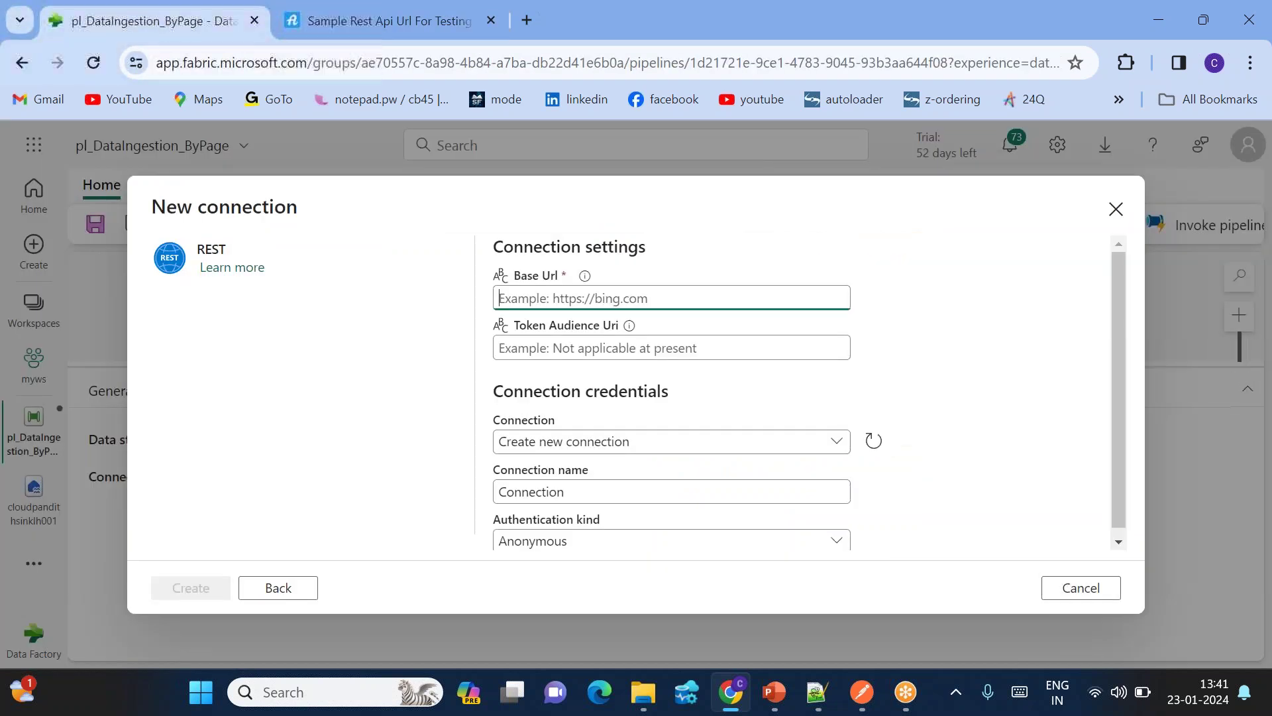
key("ctrl+v")
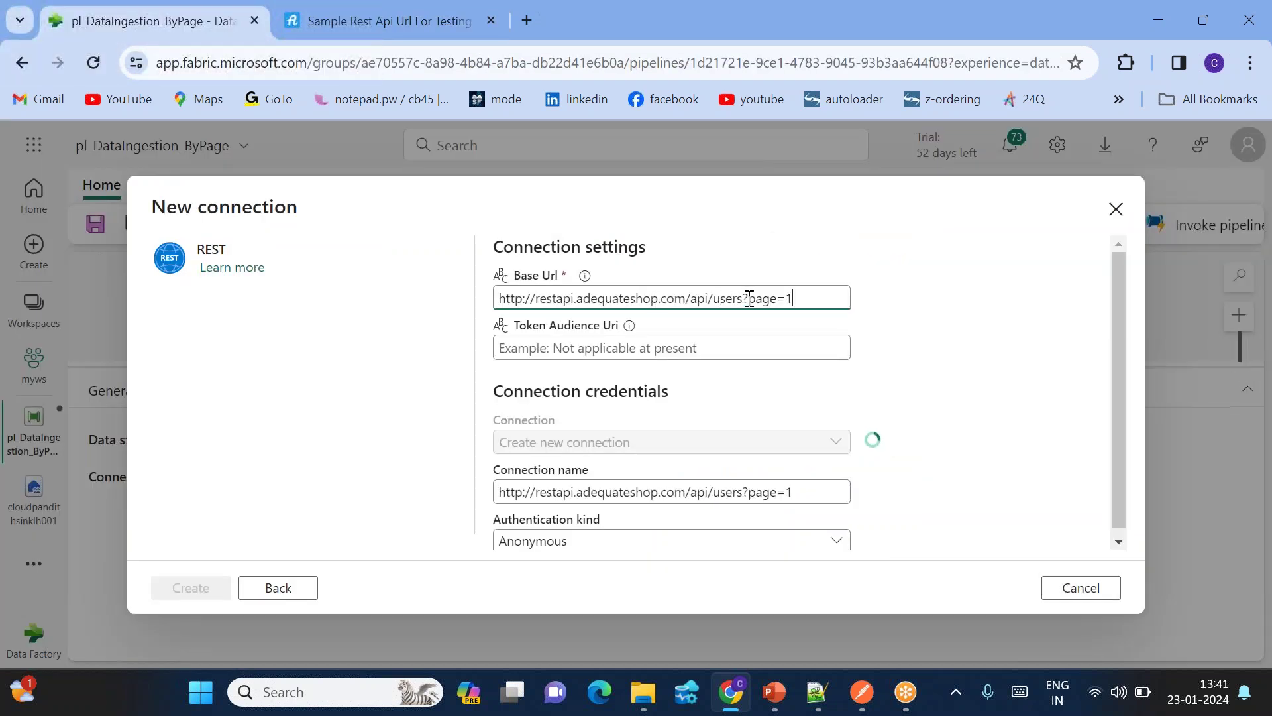
left_click_drag(744, 298, 803, 299)
key("ctrl+c")
key("BackSpace")
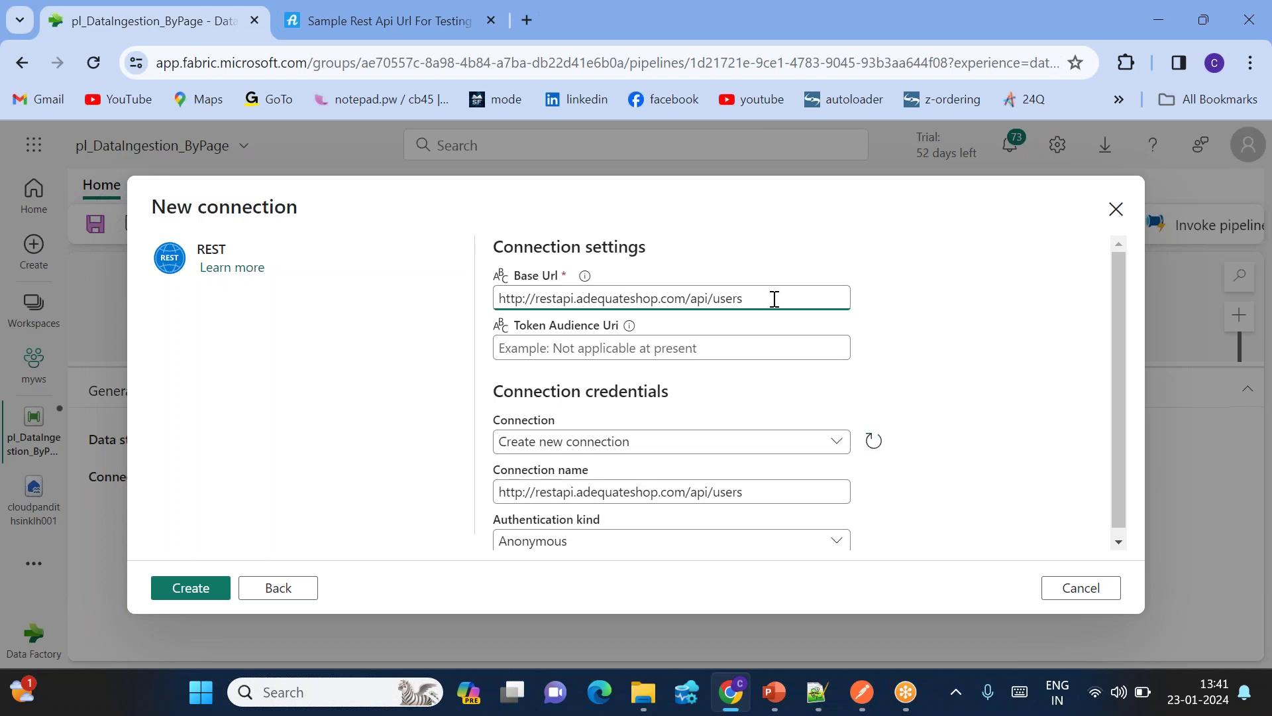
Step: Name the new REST connection ls_restAPI
scroll(740, 399, "down", 1)
triple_click(653, 493)
type("ls")
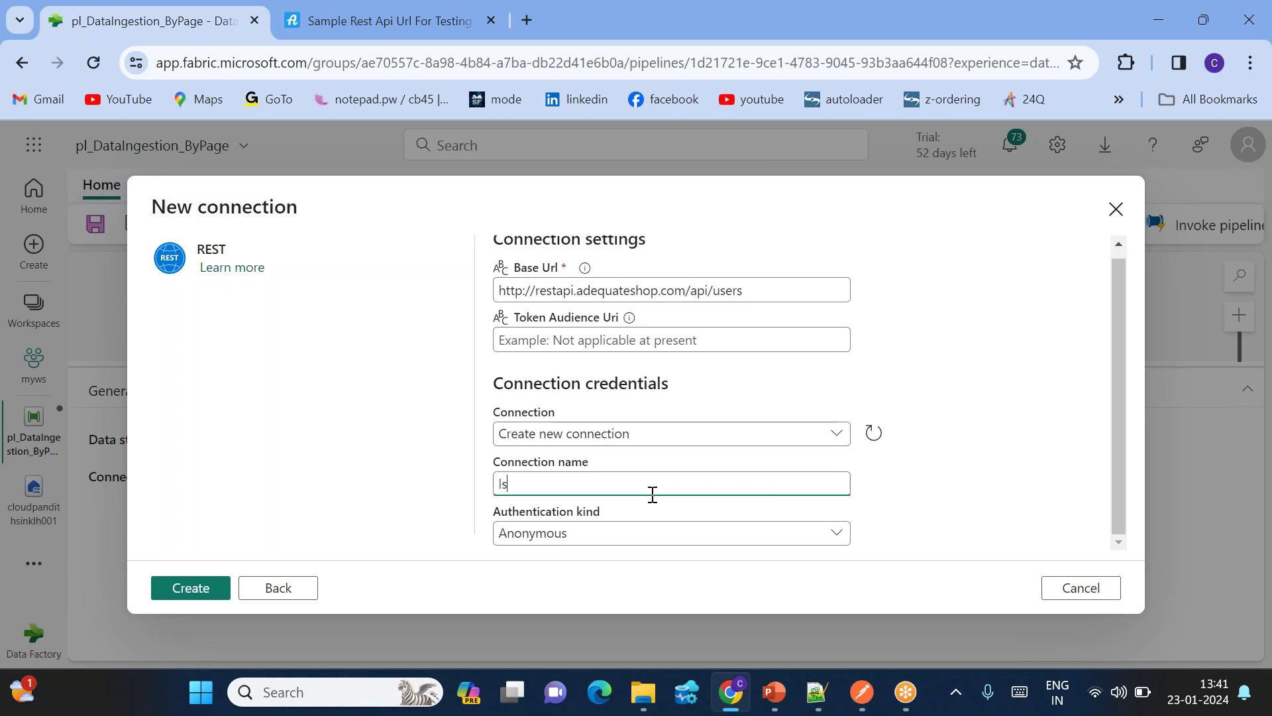
type("_rest")
key("BackSpace")
type("API")
Step: Set Basic authentication with the account username and password, then create the connection
left_click(560, 532)
left_click(831, 322)
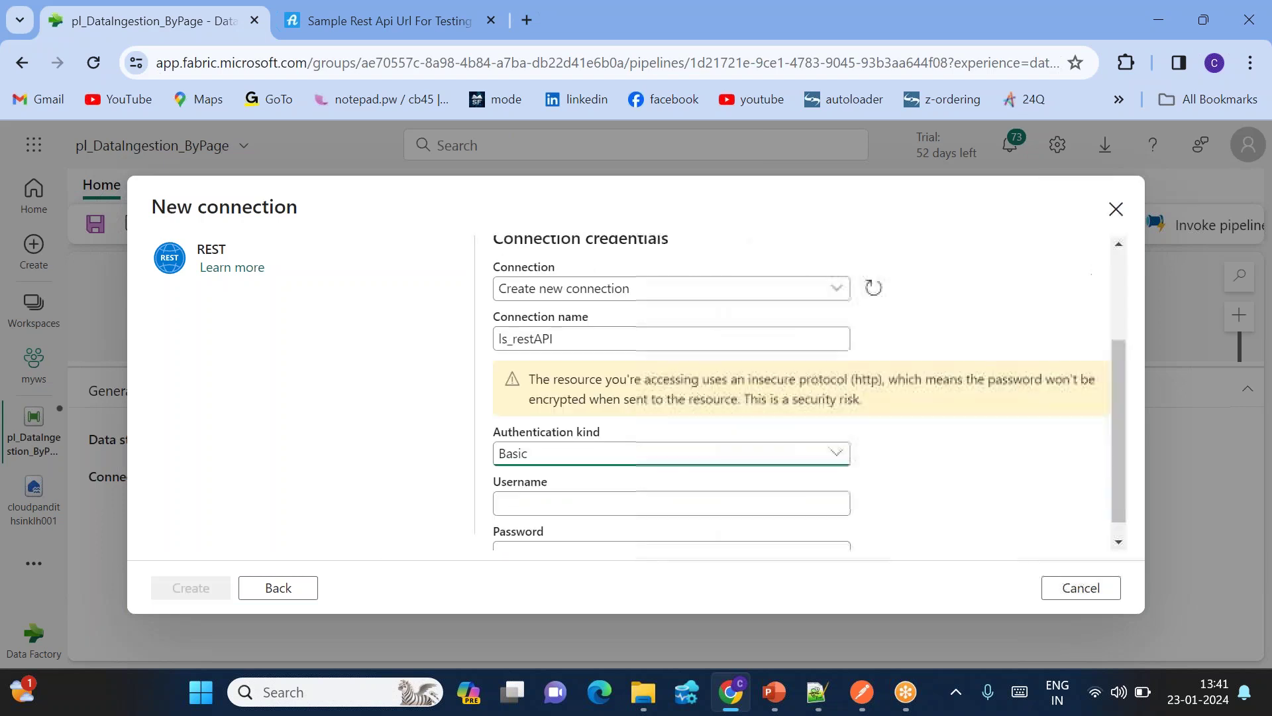
left_click(521, 484)
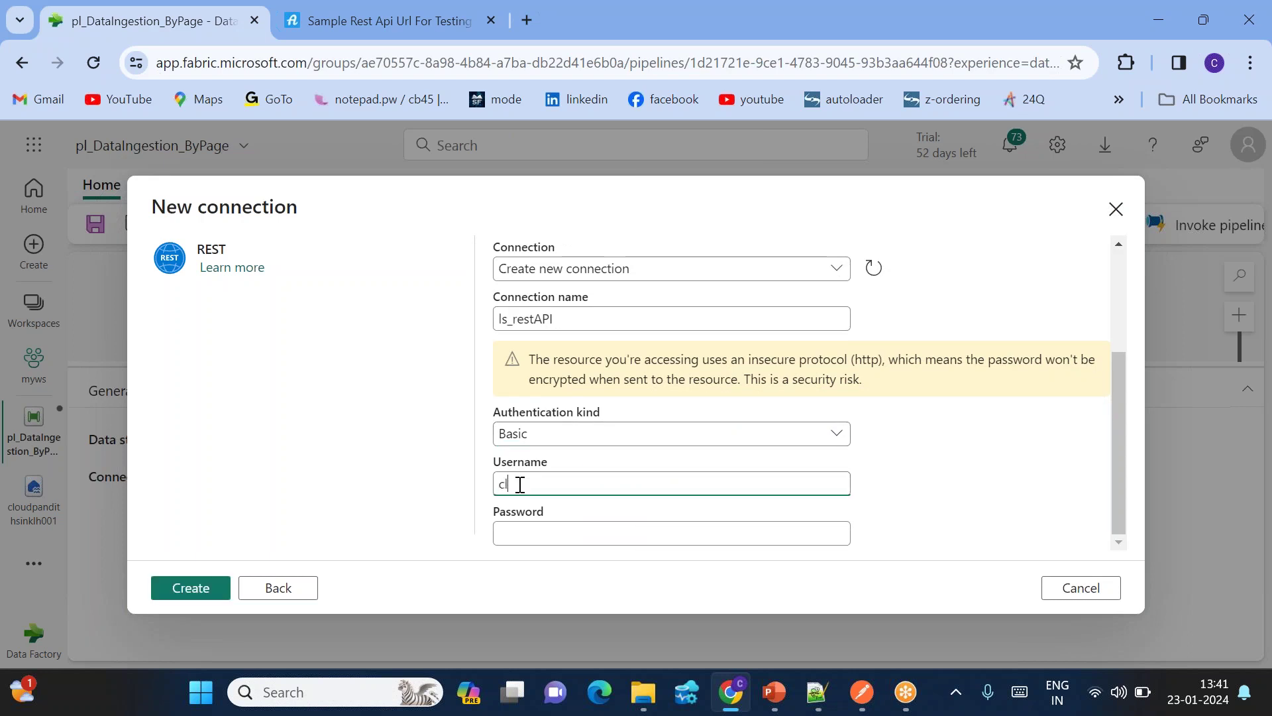
key("Tab")
type("•••••••••")
left_click(187, 588)
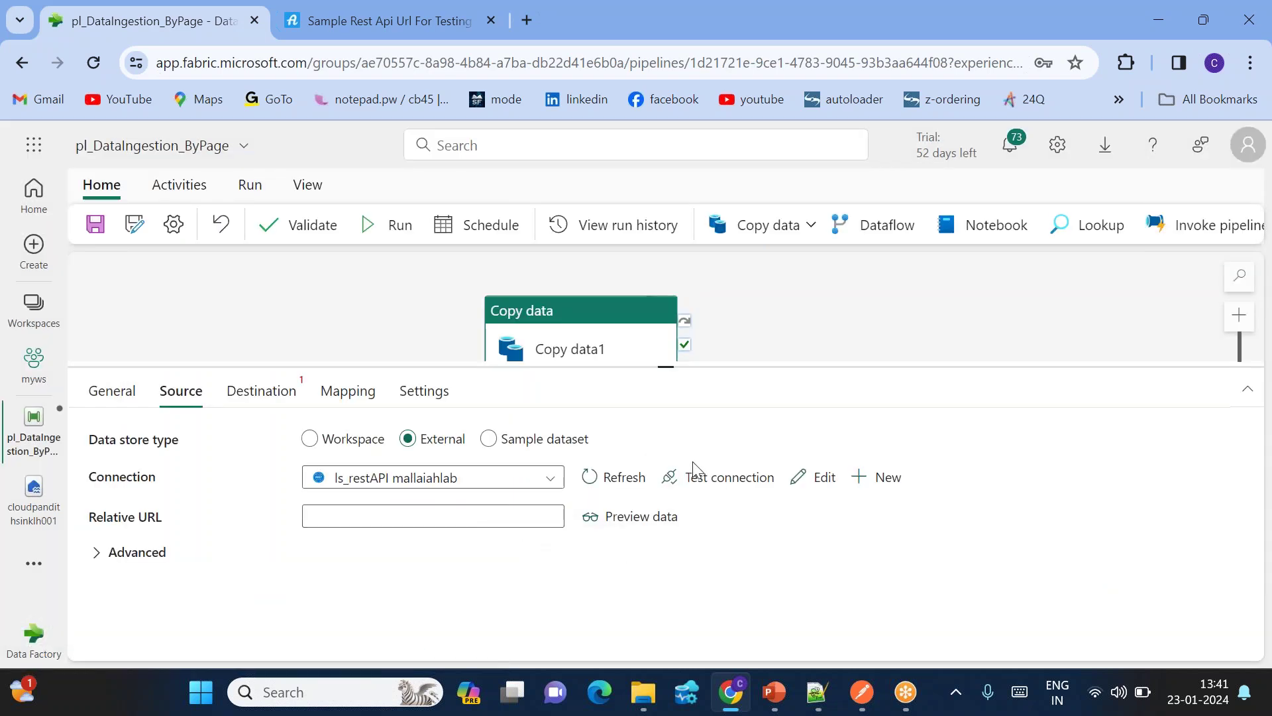
Step: Test the ls_restAPI connection successfully, then open dynamic content for the Relative URL
left_click(691, 477)
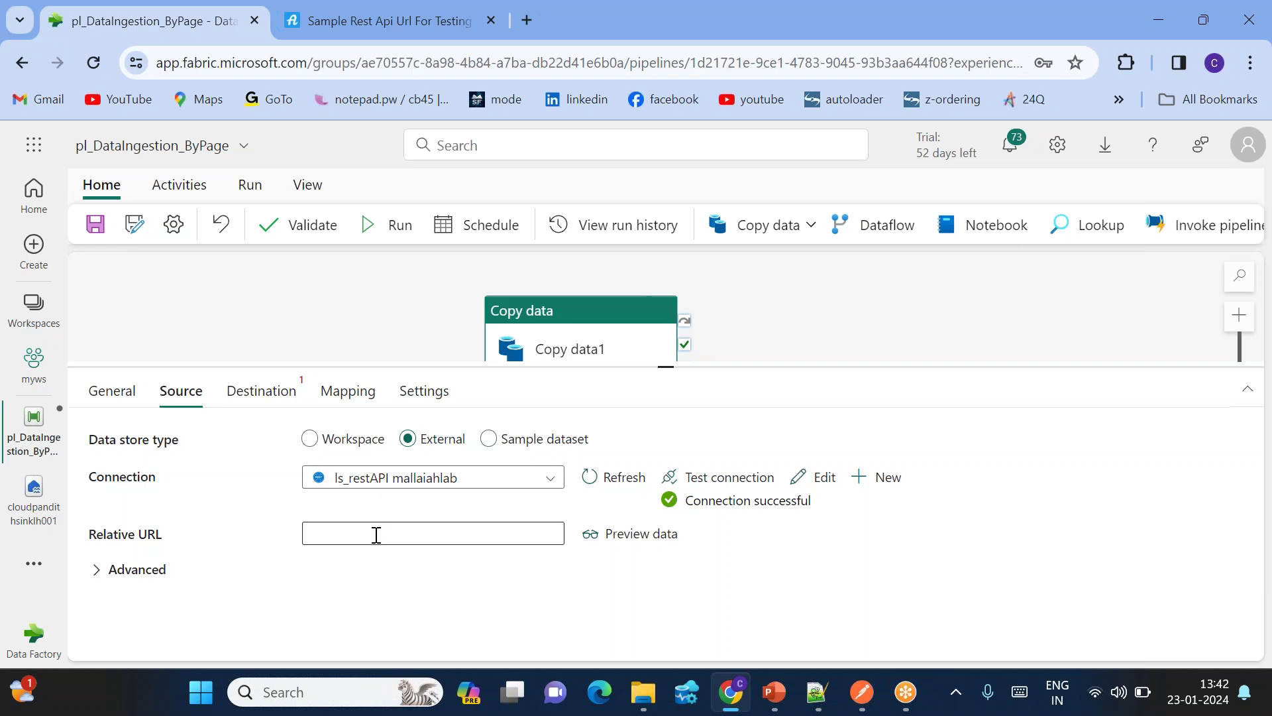
left_click(376, 536)
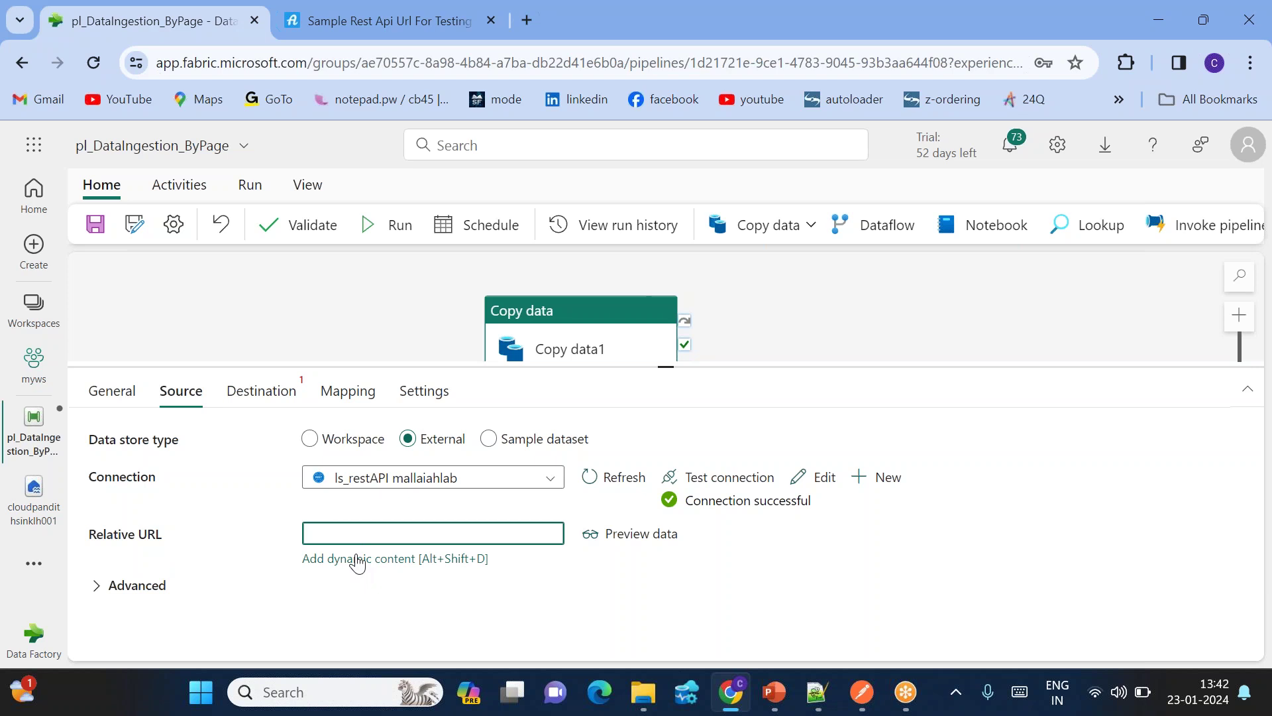
left_click(358, 559)
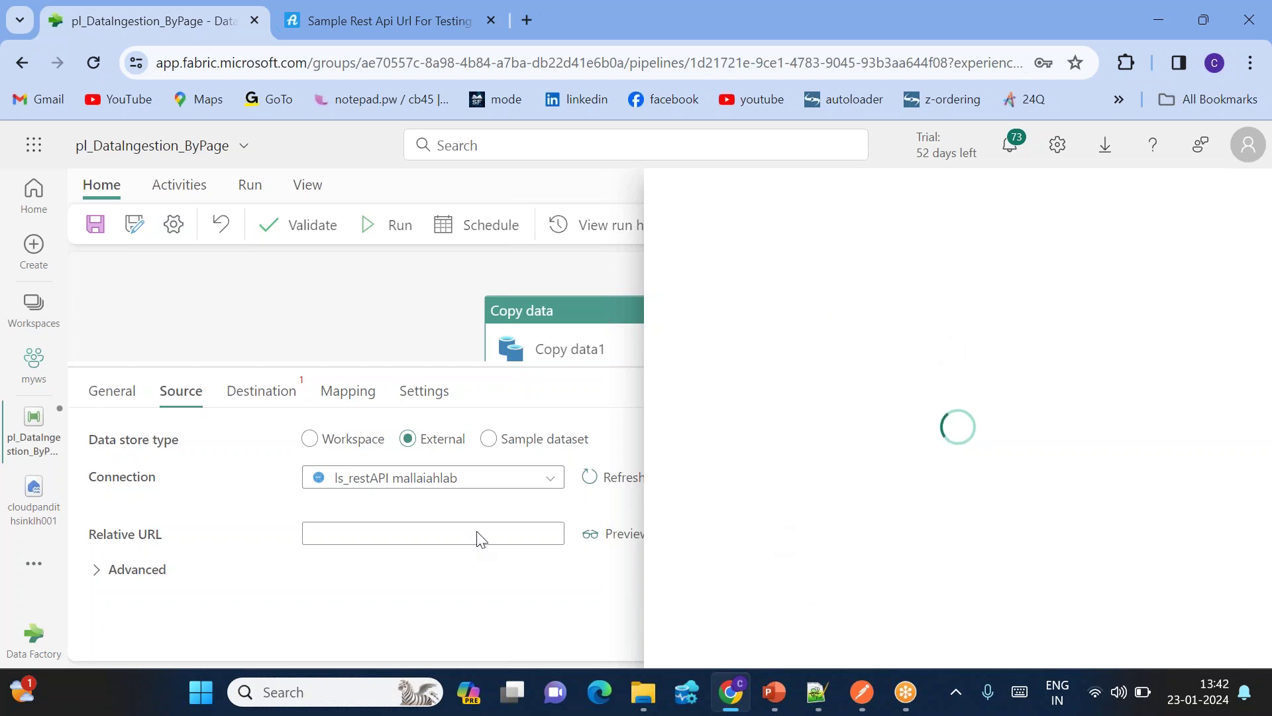
Step: Paste ?page=1 as the Relative URL expression, then bring the sample REST API browser tab forward
left_click(792, 296)
key("ctrl+v")
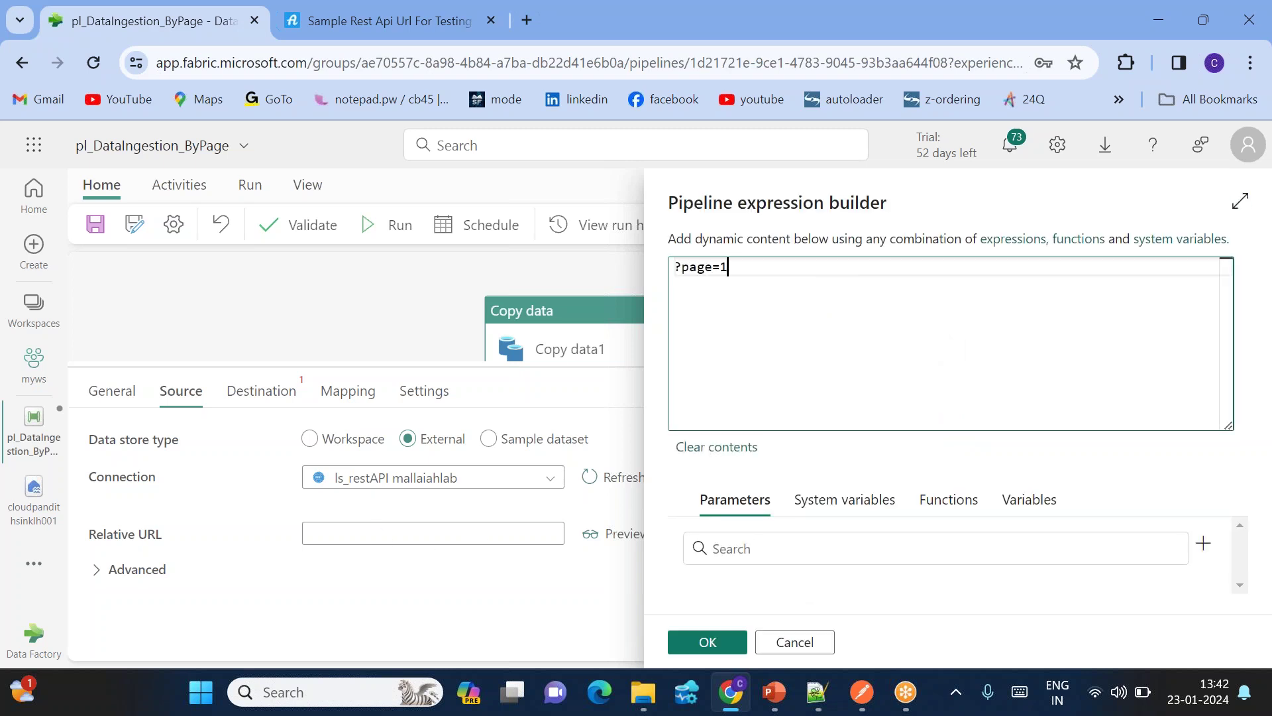
key("ctrl+a")
left_click(773, 267)
left_click(336, 26)
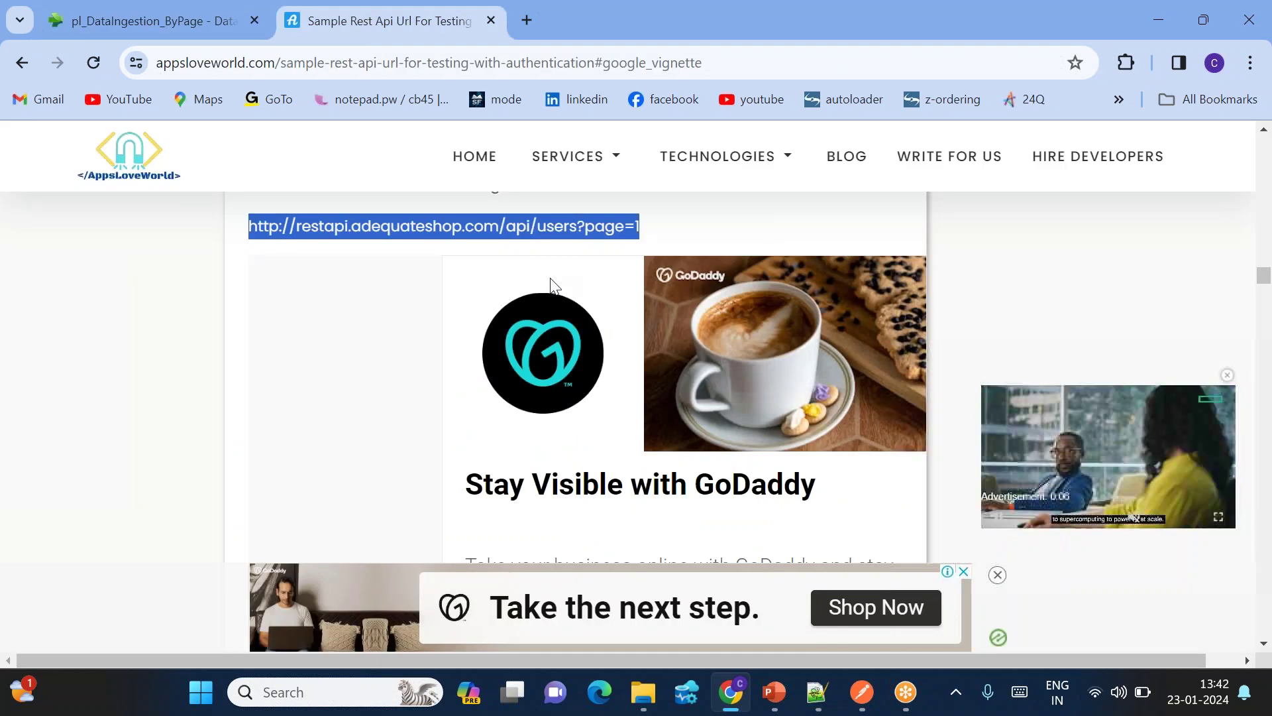
Step: Paste the users API URL onto line 35 of login.py, then return to Fabric's expression builder
left_click(818, 692)
left_click(321, 602)
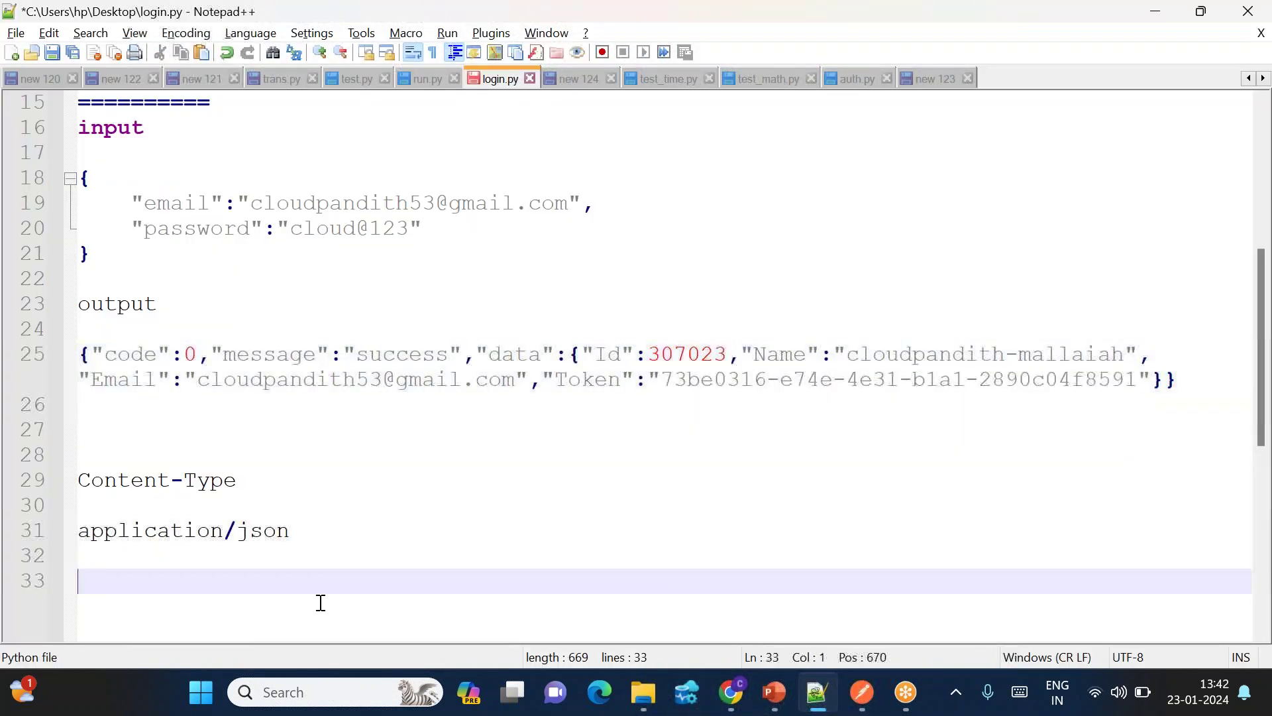
key("Return")
key("Return")
type("http://restapi.adequateshop.com/api/users?page=1")
left_click_drag(625, 613, 78, 607)
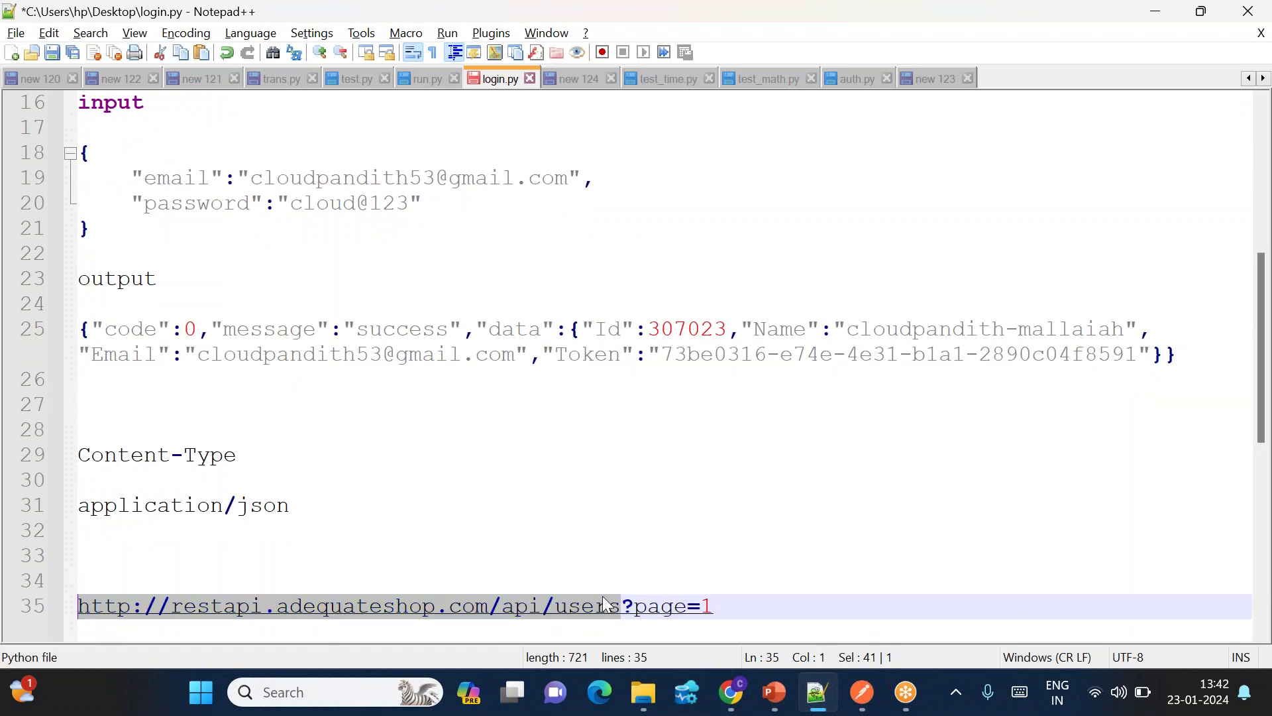
left_click_drag(638, 619, 723, 617)
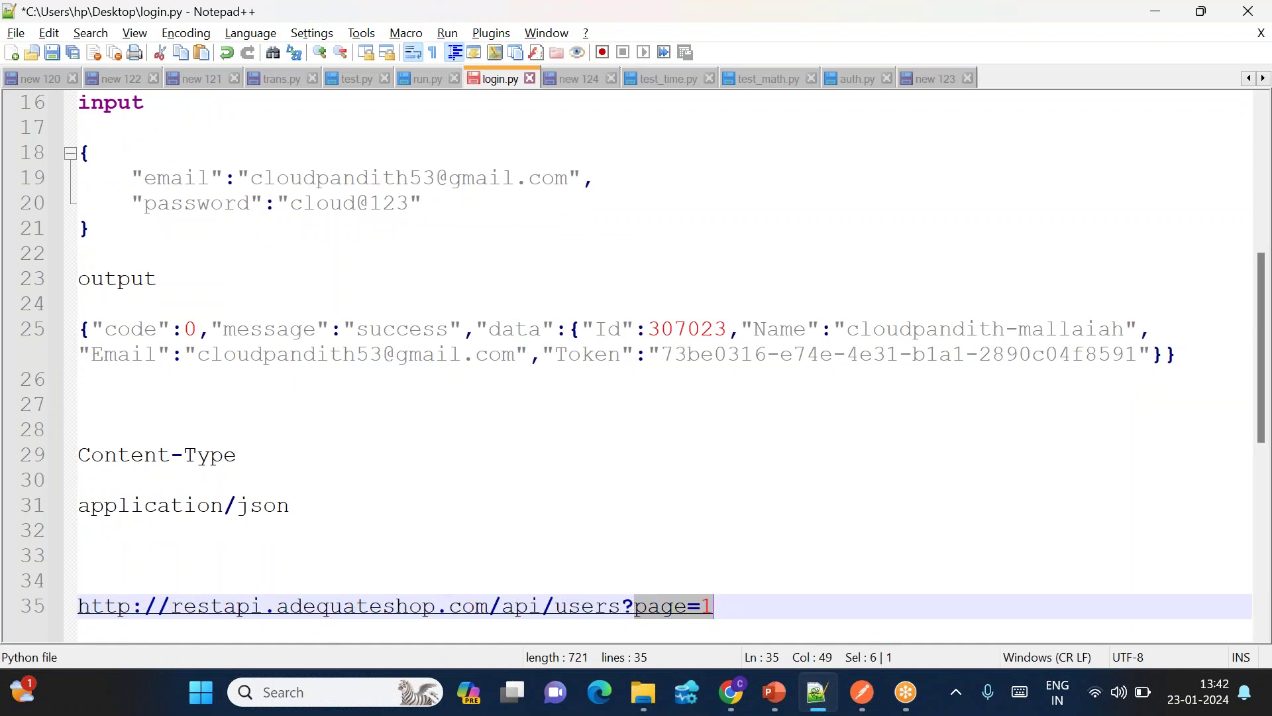
left_click(731, 692)
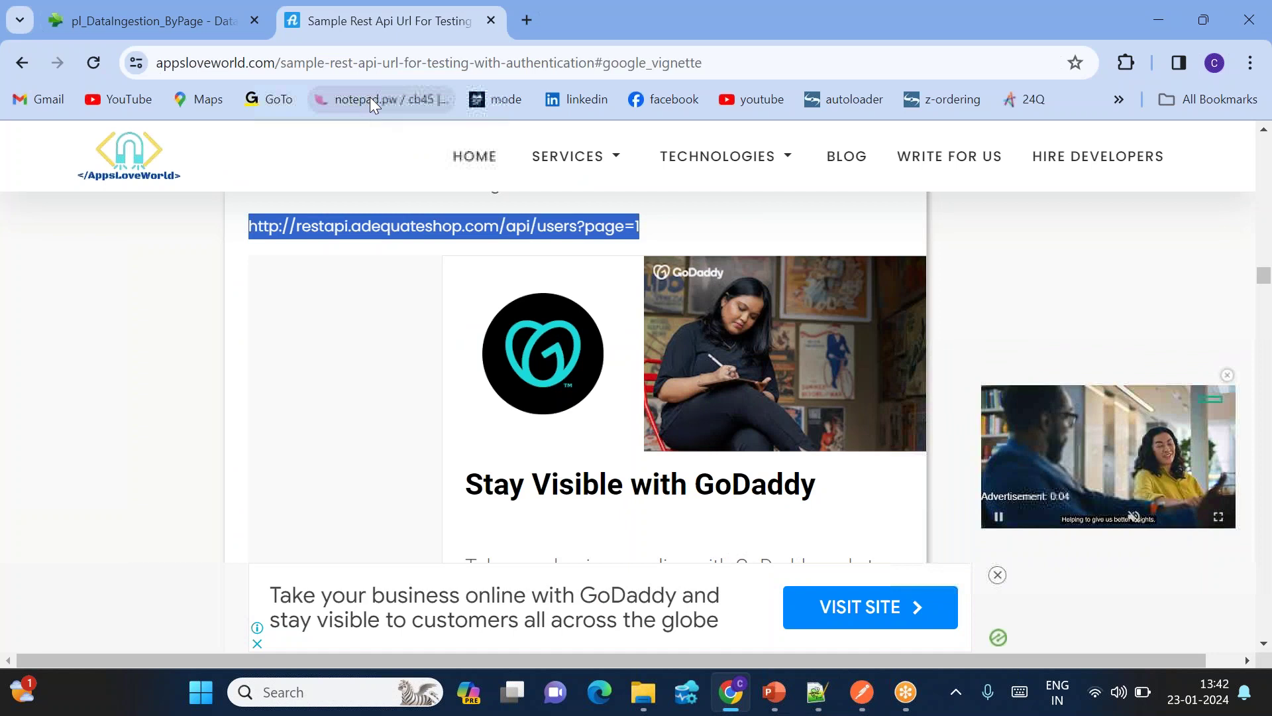
left_click(130, 16)
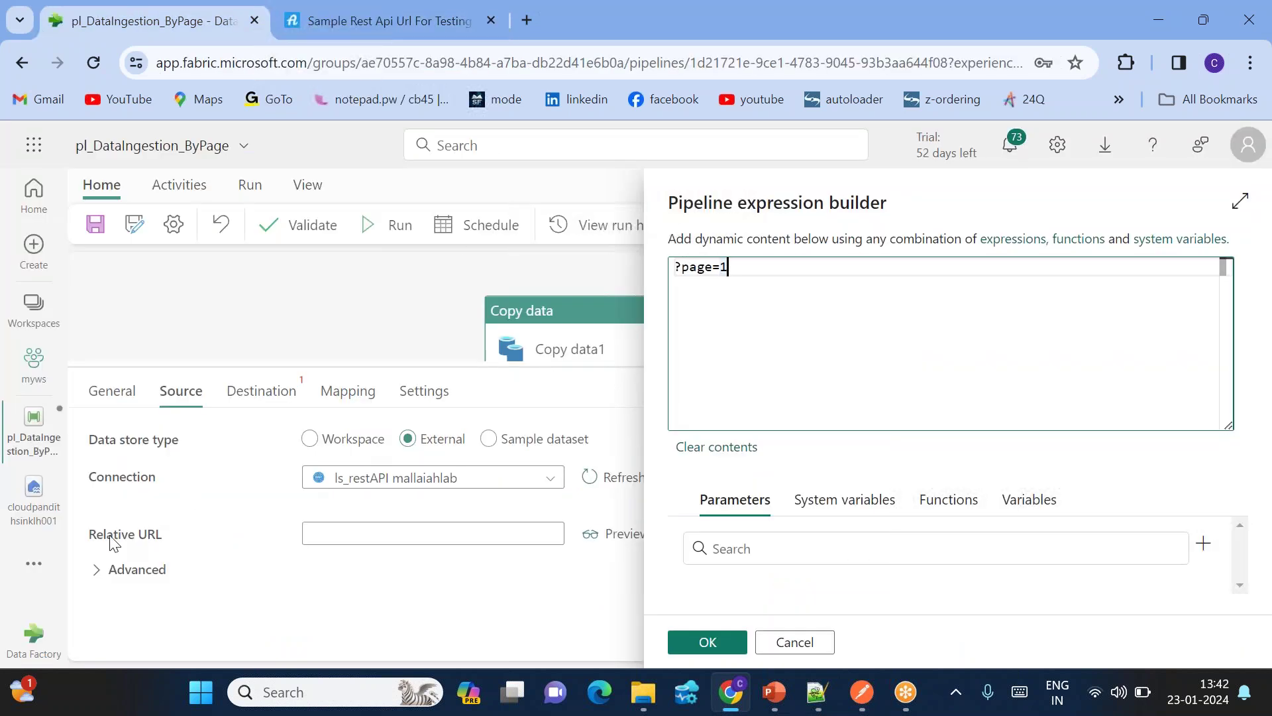
Step: Strip the page number from the line 35 URL in login.py, leaving it ending at users?page=
left_click(748, 264)
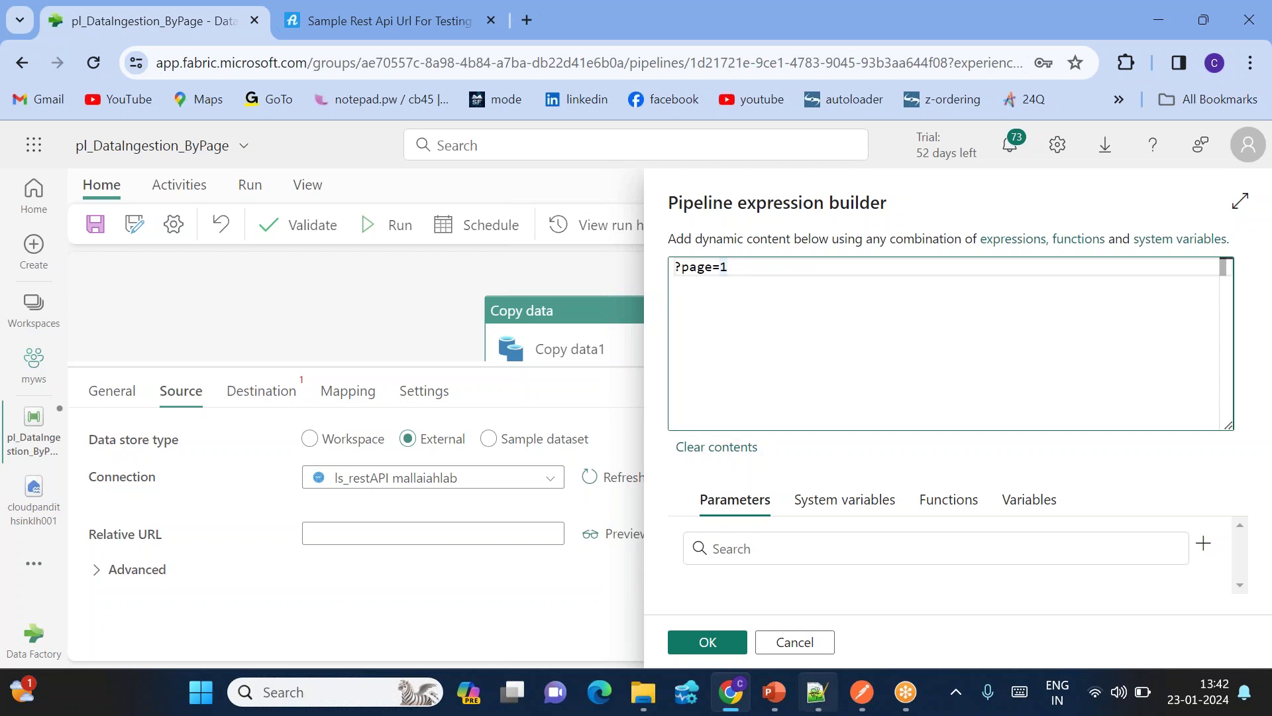
left_click(739, 597)
left_click_drag(739, 607, 210, 607)
left_click(720, 603)
key("BackSpace")
type("2")
key("BackSpace")
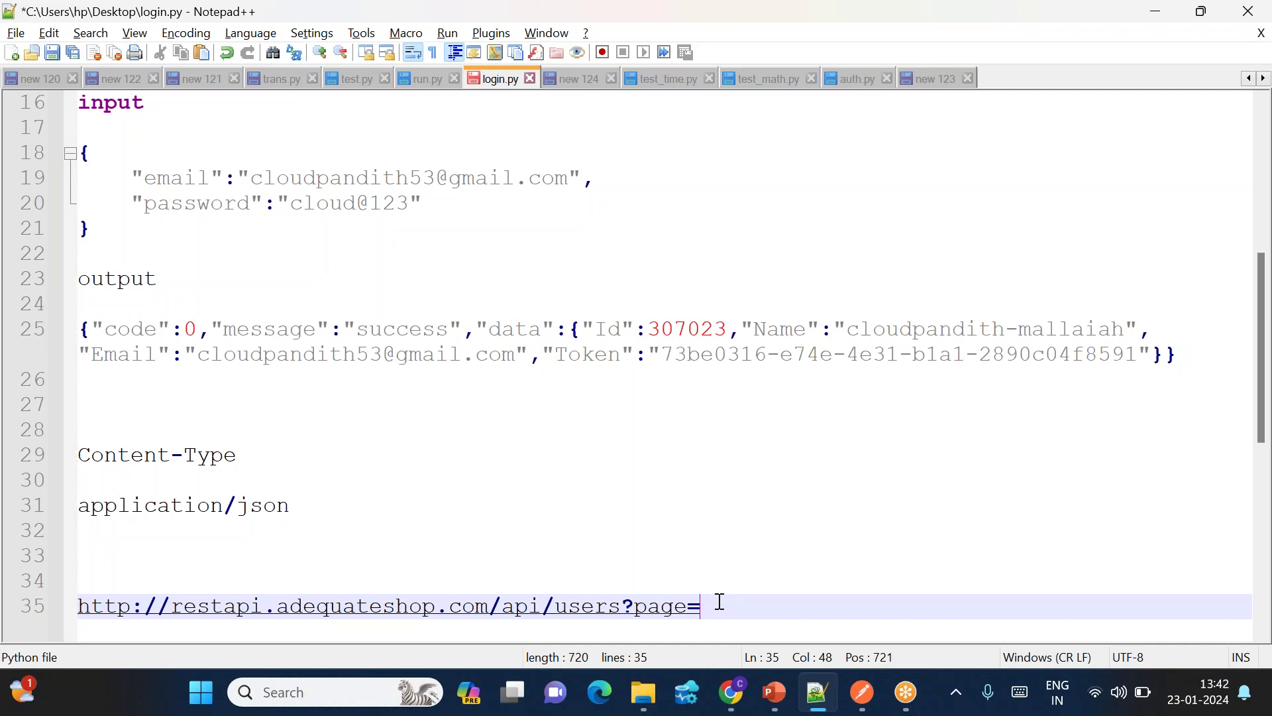
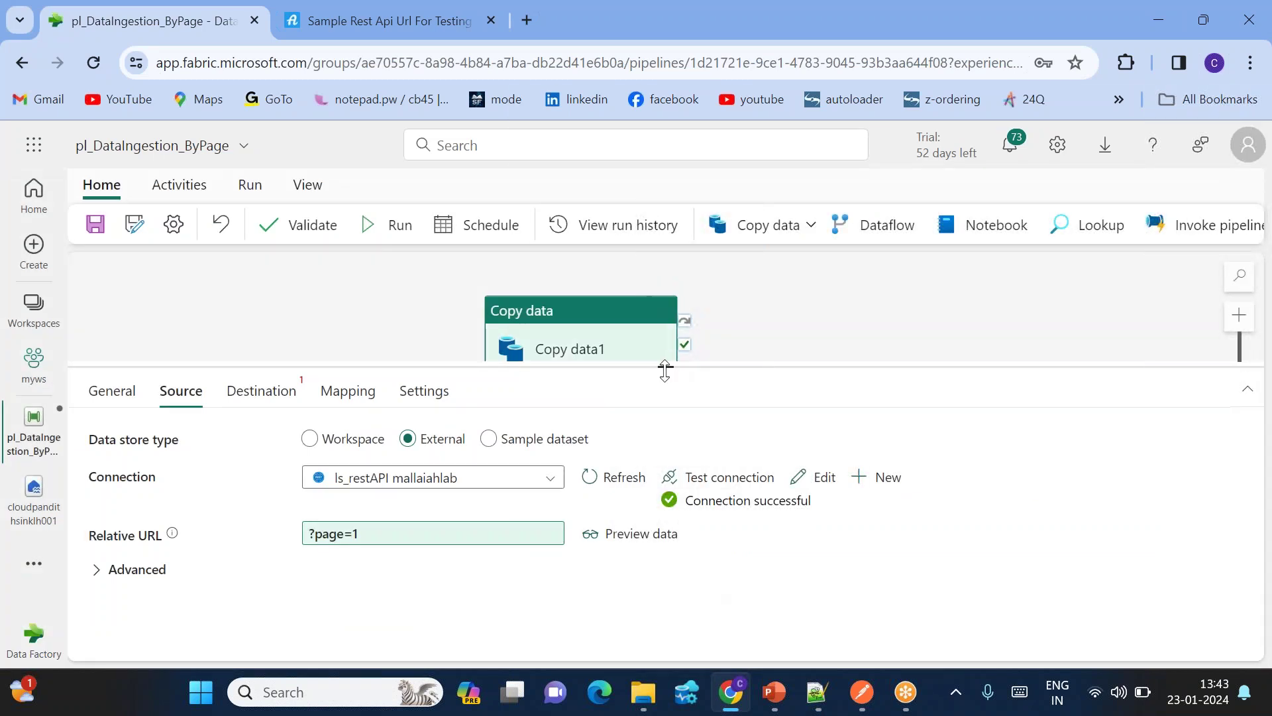
Step: Drag the panel divider down to give the pipeline canvas more room
left_click_drag(665, 367, 665, 492)
Step: Add a ForEach activity and place ForEach1 to the left of Copy data1
left_click_drag(583, 364, 787, 433)
left_click(185, 187)
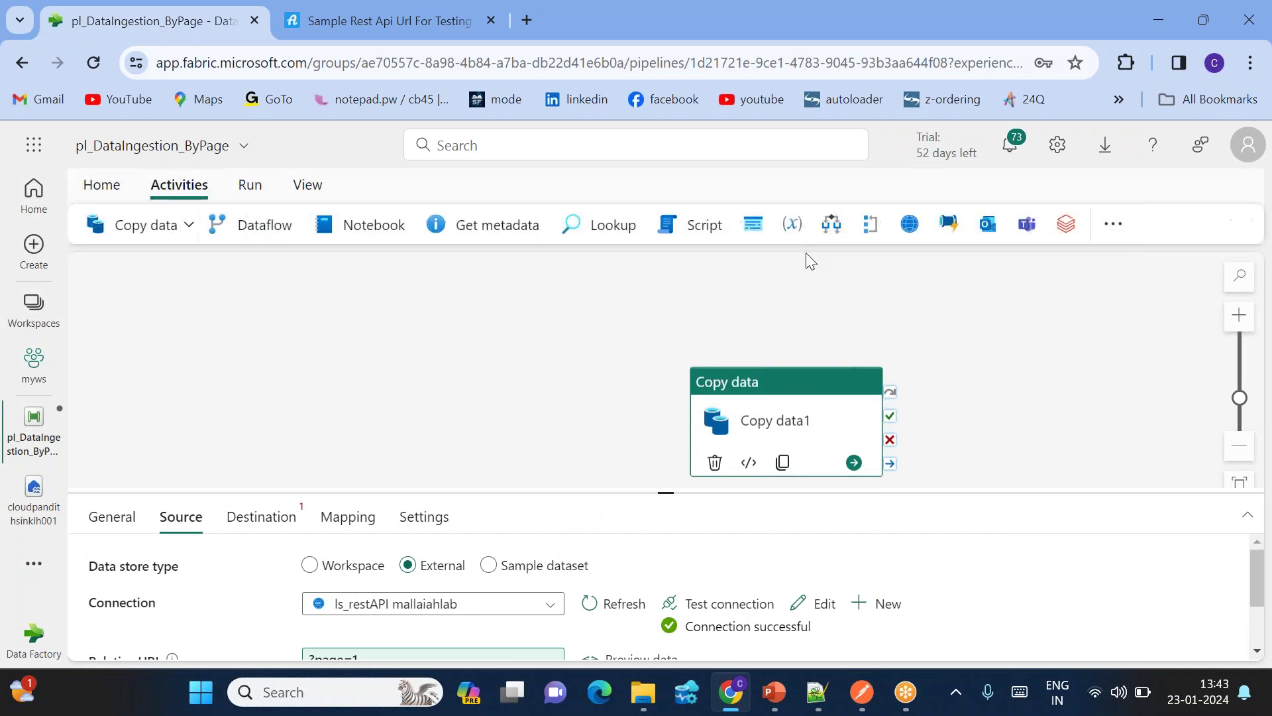
left_click(877, 229)
left_click_drag(1044, 427, 472, 320)
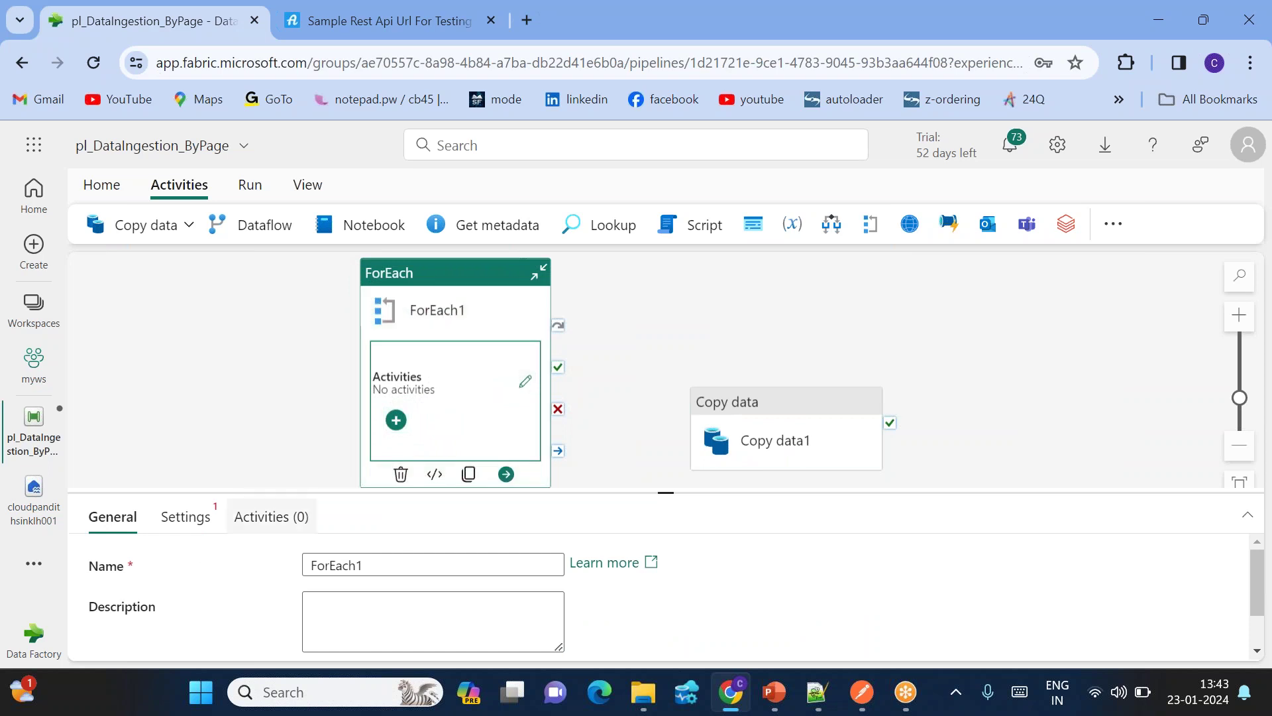
Step: Open the expression builder for ForEach1's Items setting
left_click(185, 517)
left_click_drag(664, 494, 639, 369)
left_click(365, 551)
left_click(335, 581)
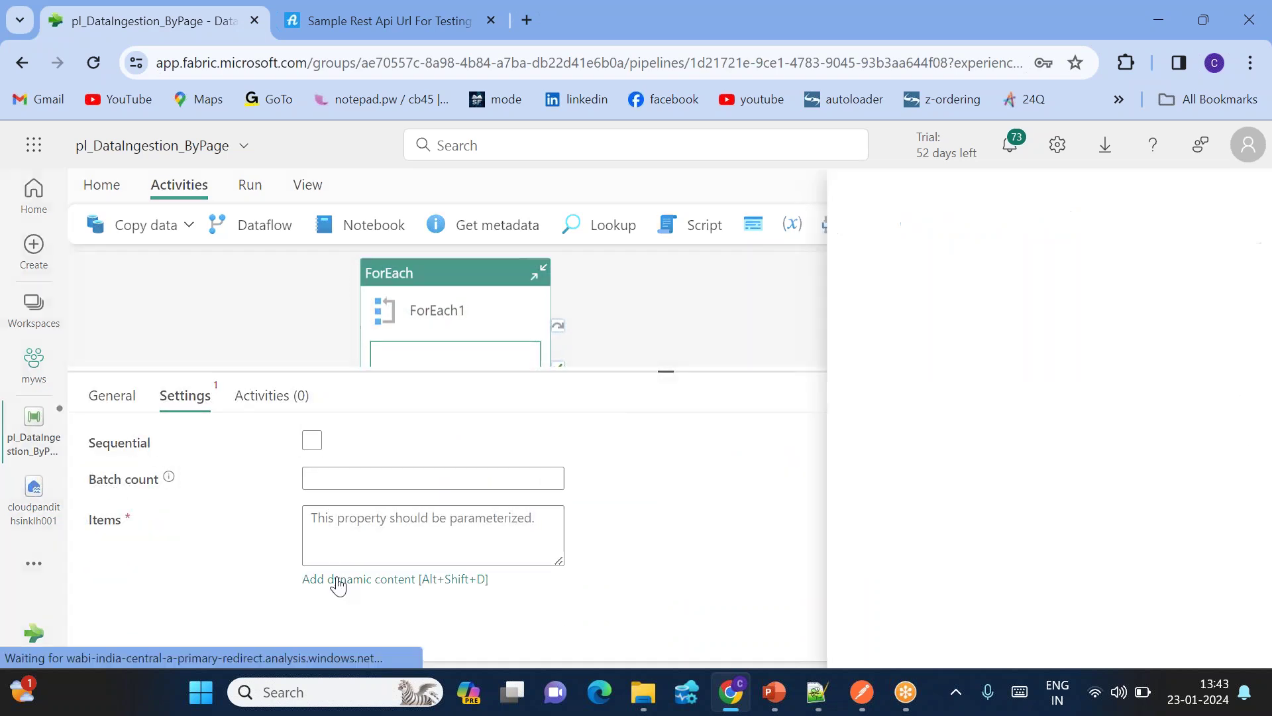
left_click(969, 519)
left_click(814, 553)
type("range")
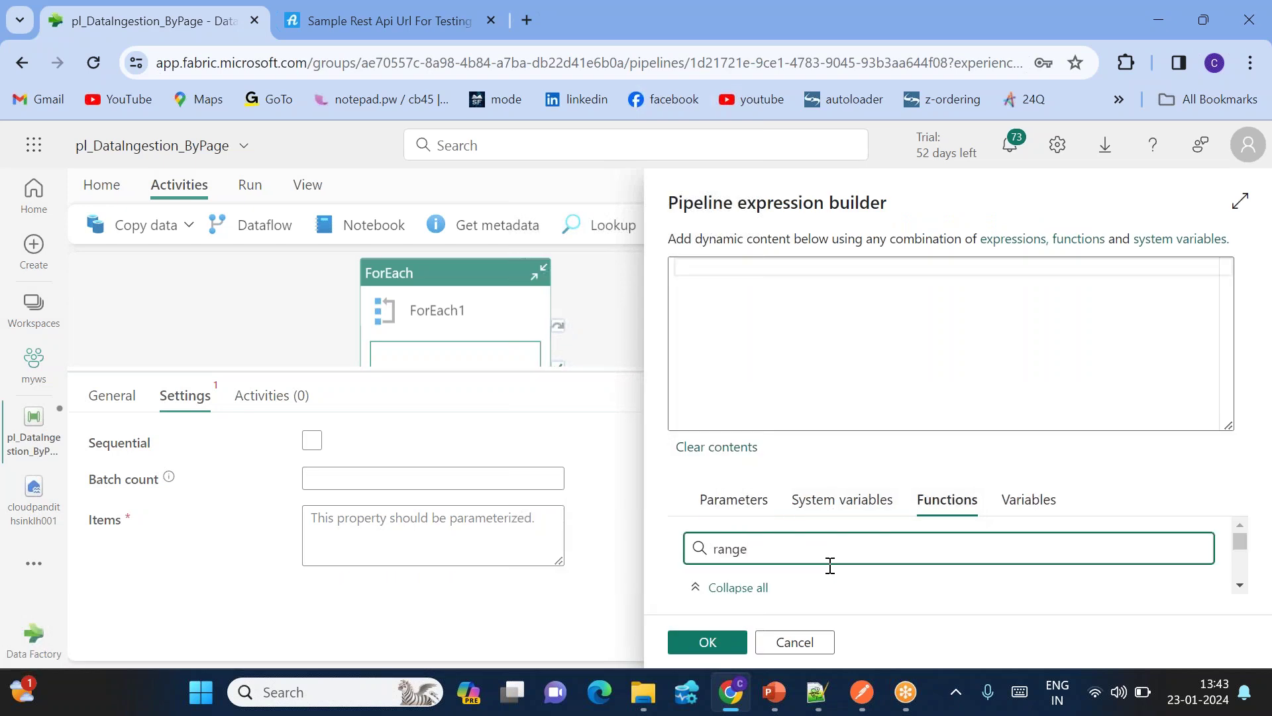
scroll(830, 565, "down", 2)
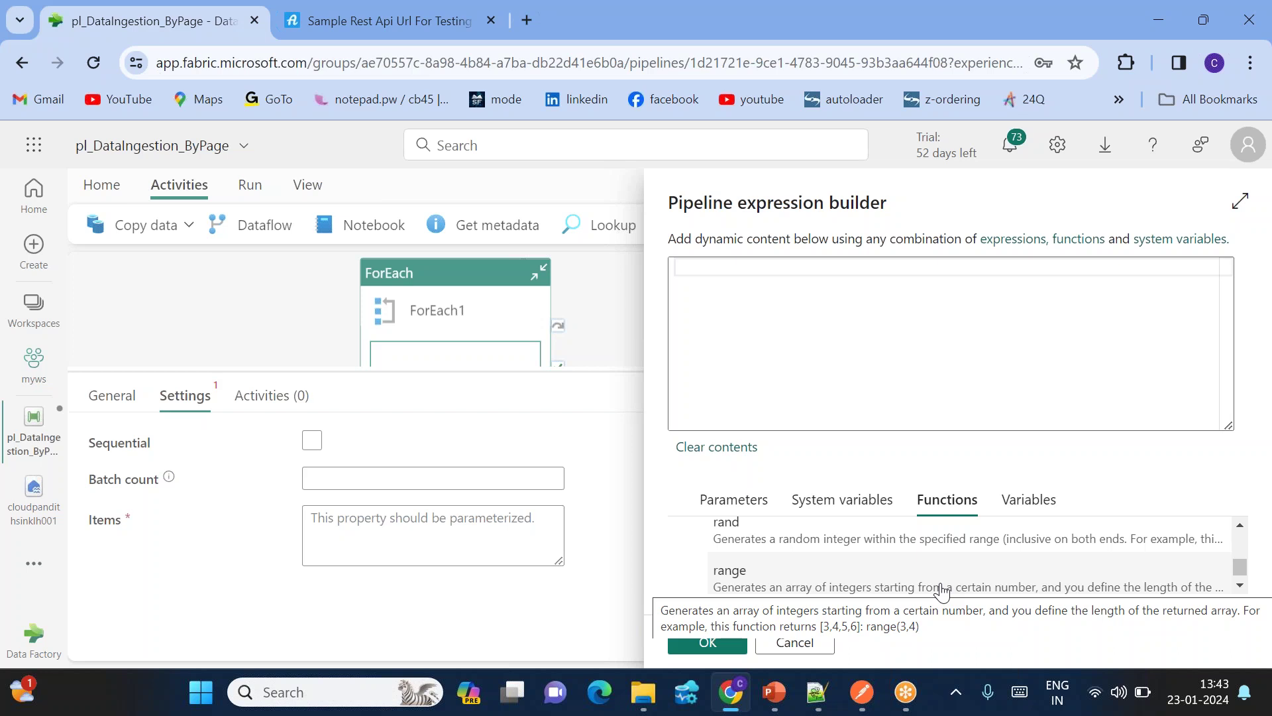
left_click(714, 338)
type("range")
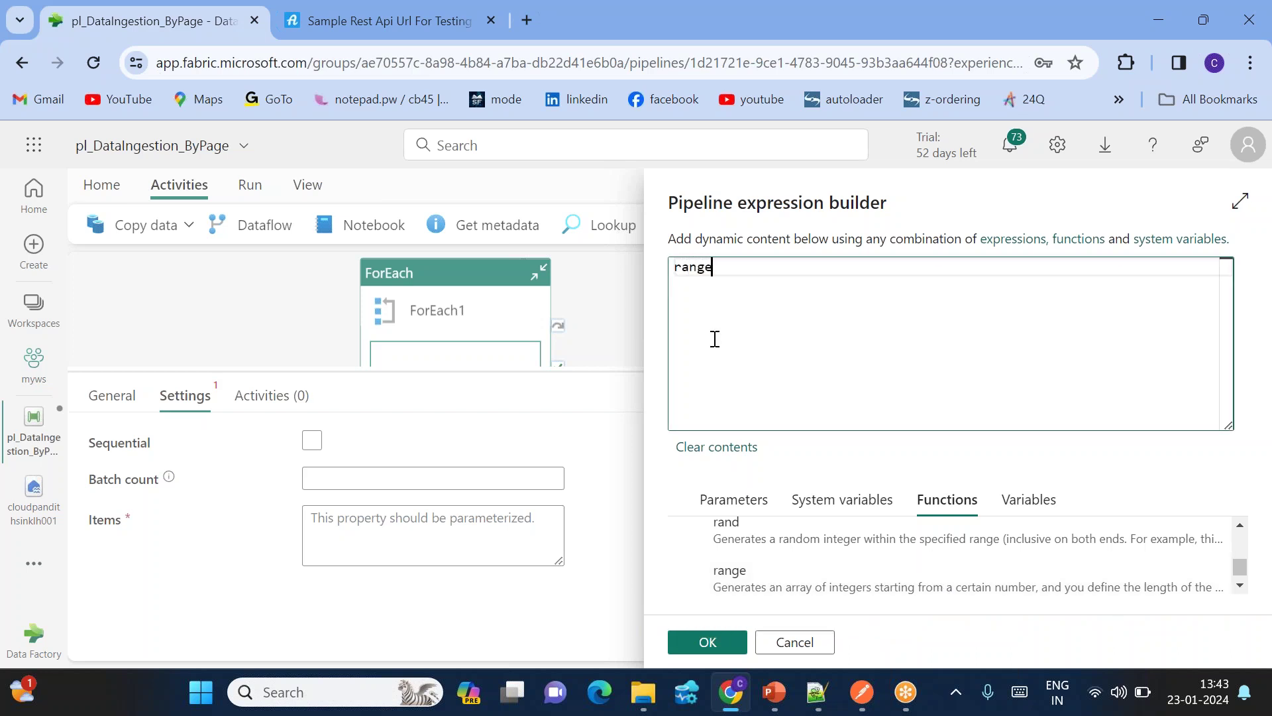
type("(1,10")
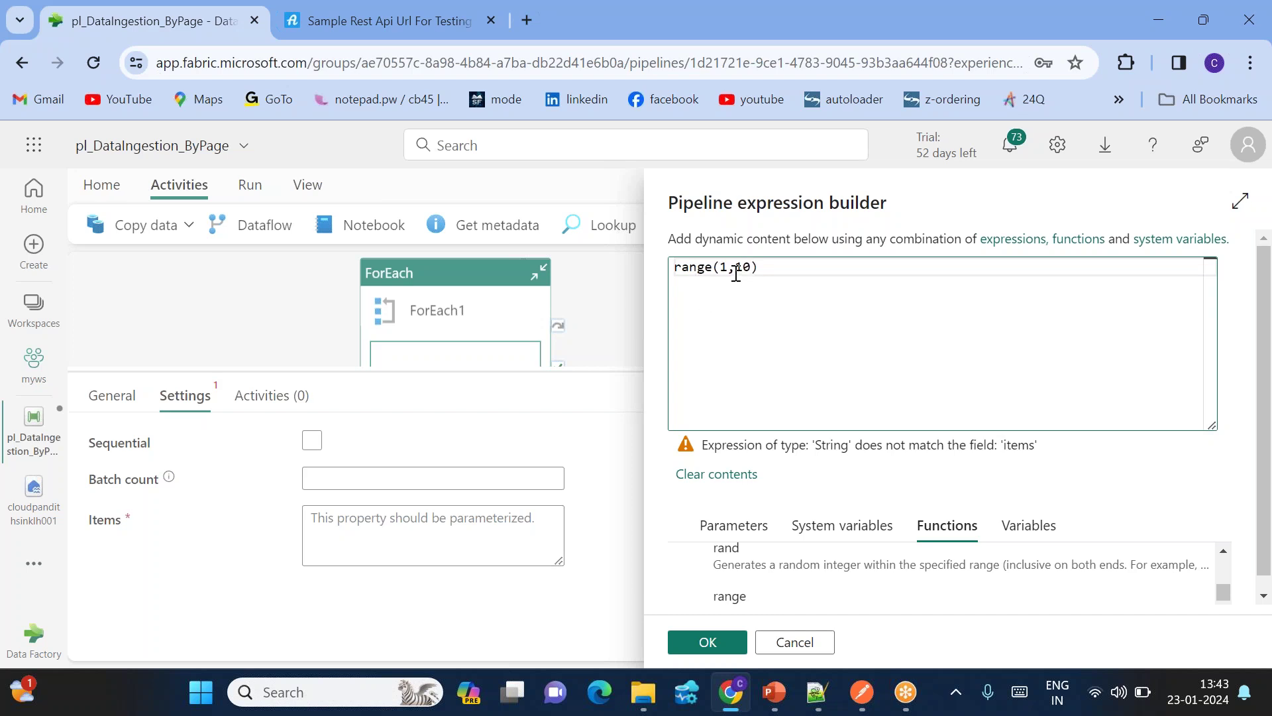
type("@")
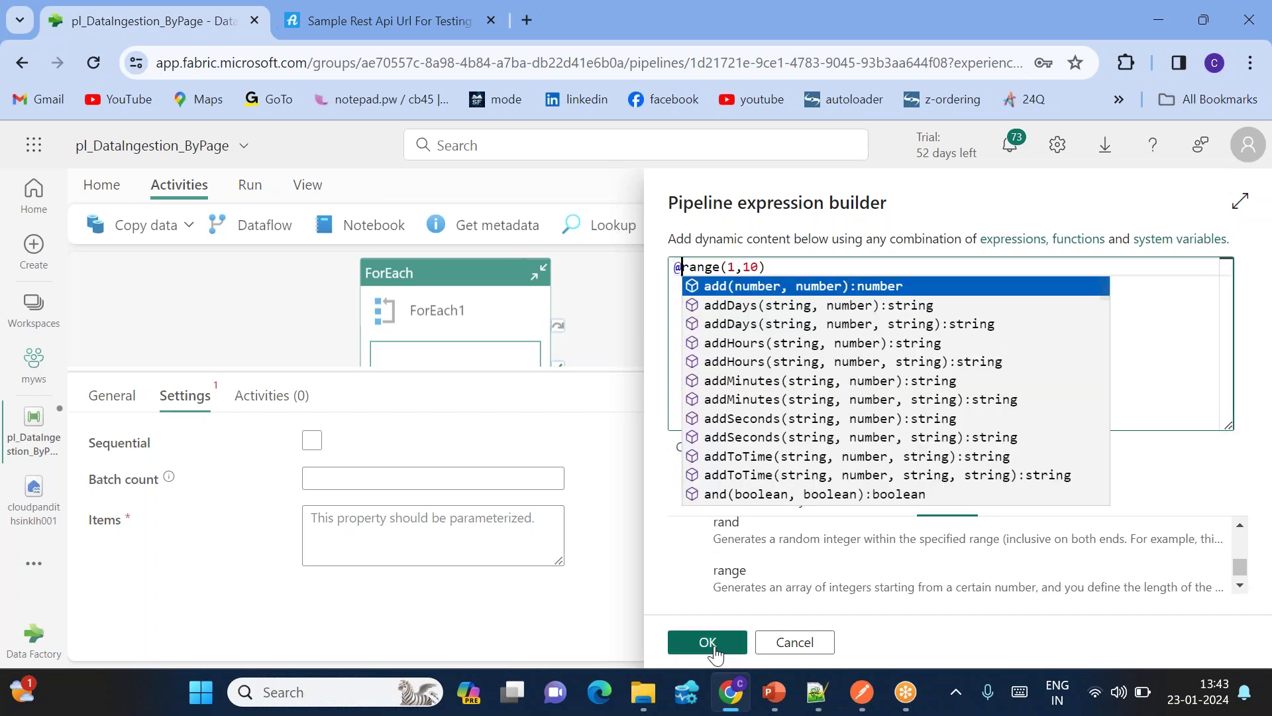
left_click(706, 642)
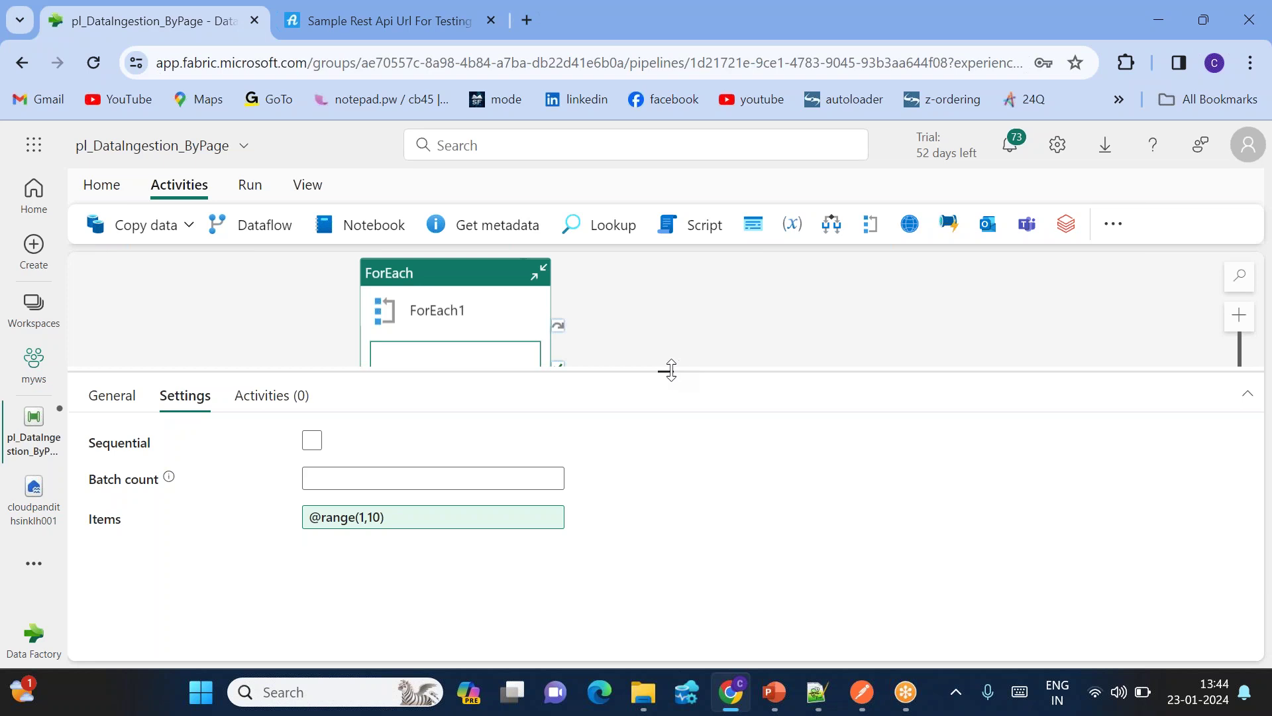
left_click_drag(666, 370, 683, 507)
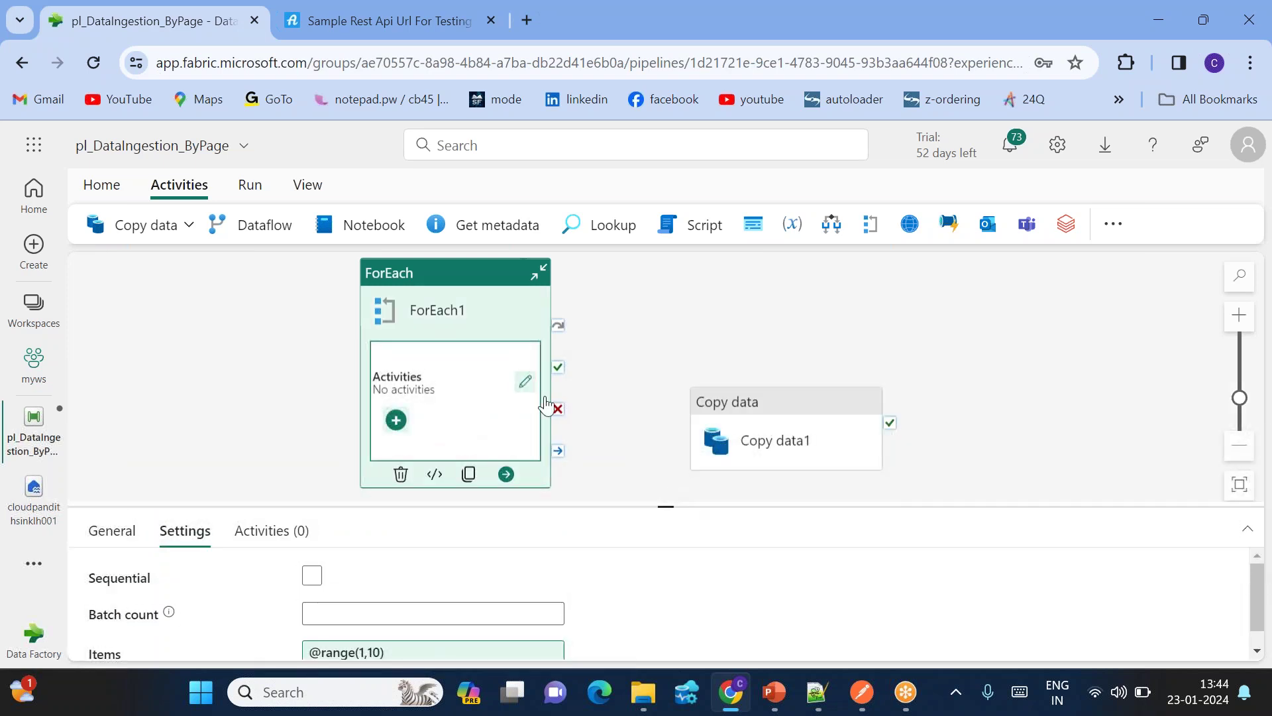
Step: Cut Copy data1 from the main canvas and paste it into ForEach1's inner canvas
left_click(795, 429)
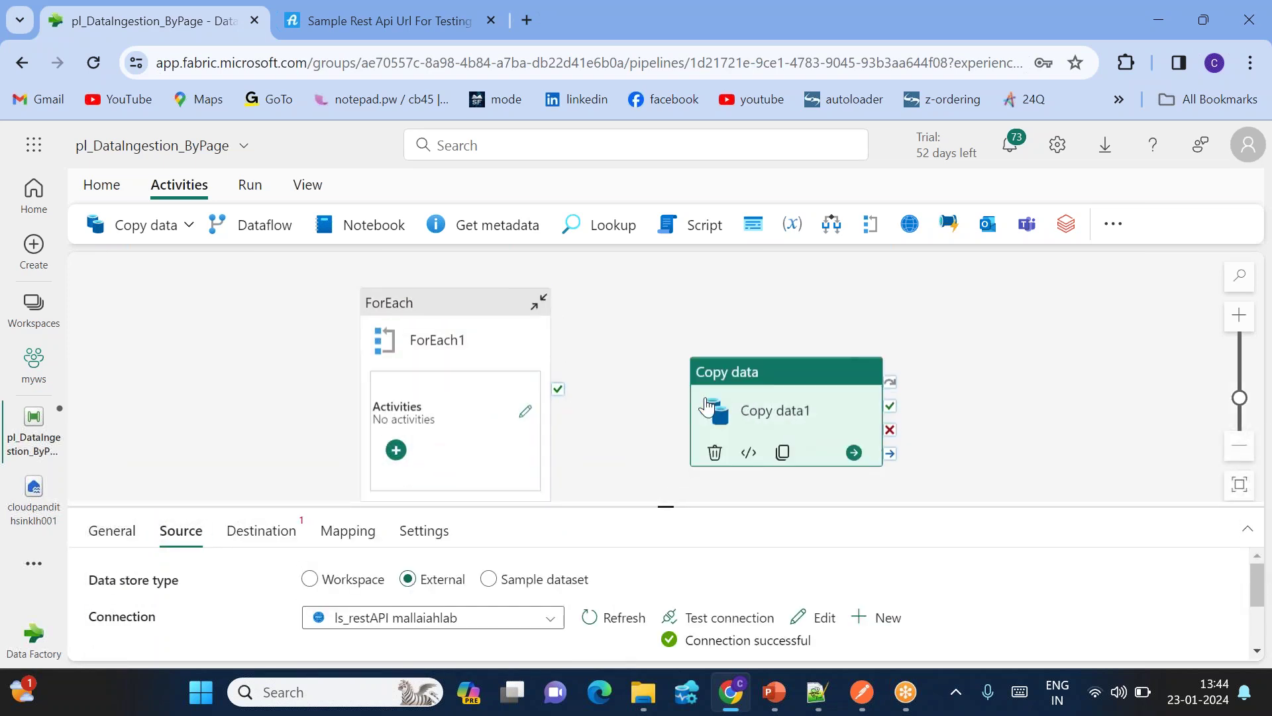
right_click(765, 413)
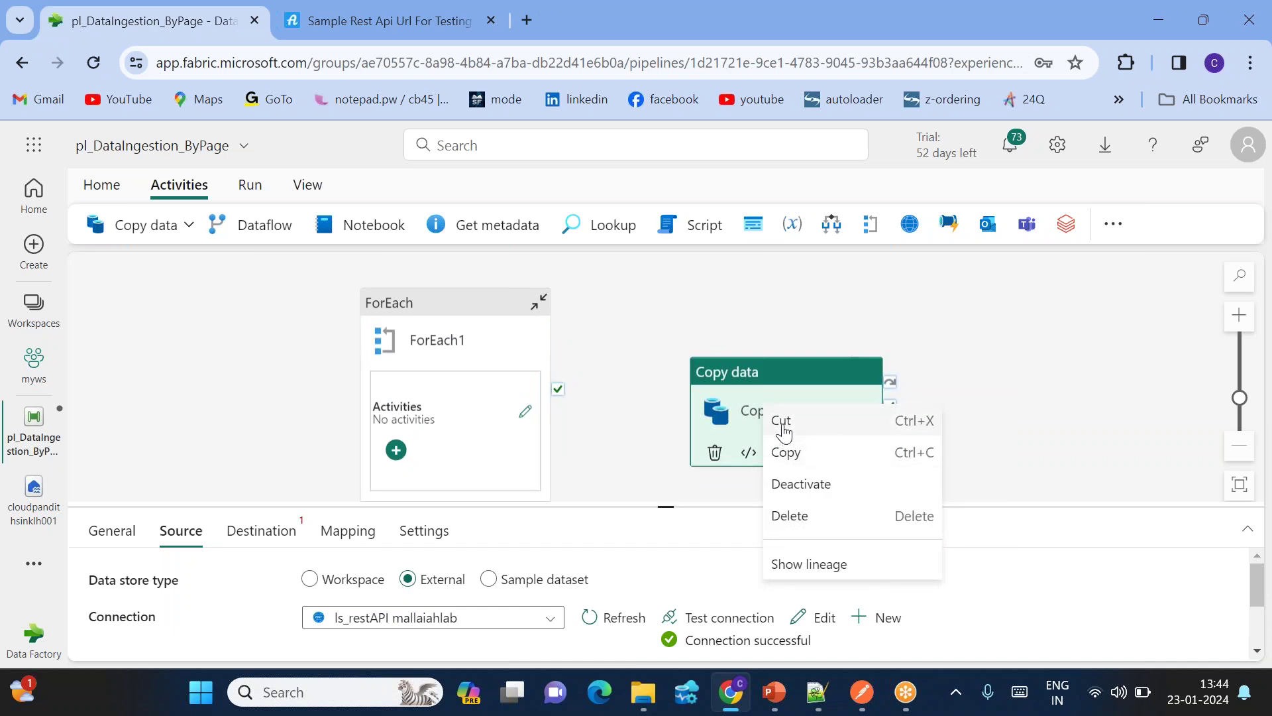
left_click(782, 422)
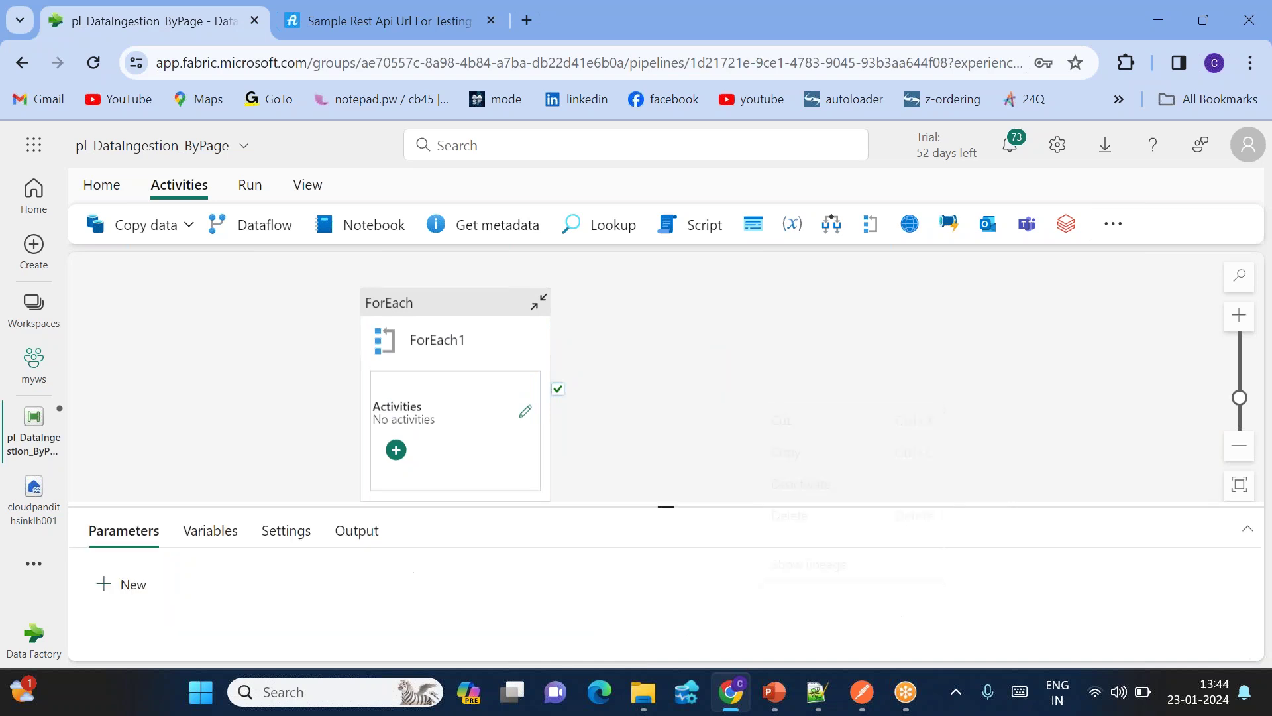
left_click(525, 413)
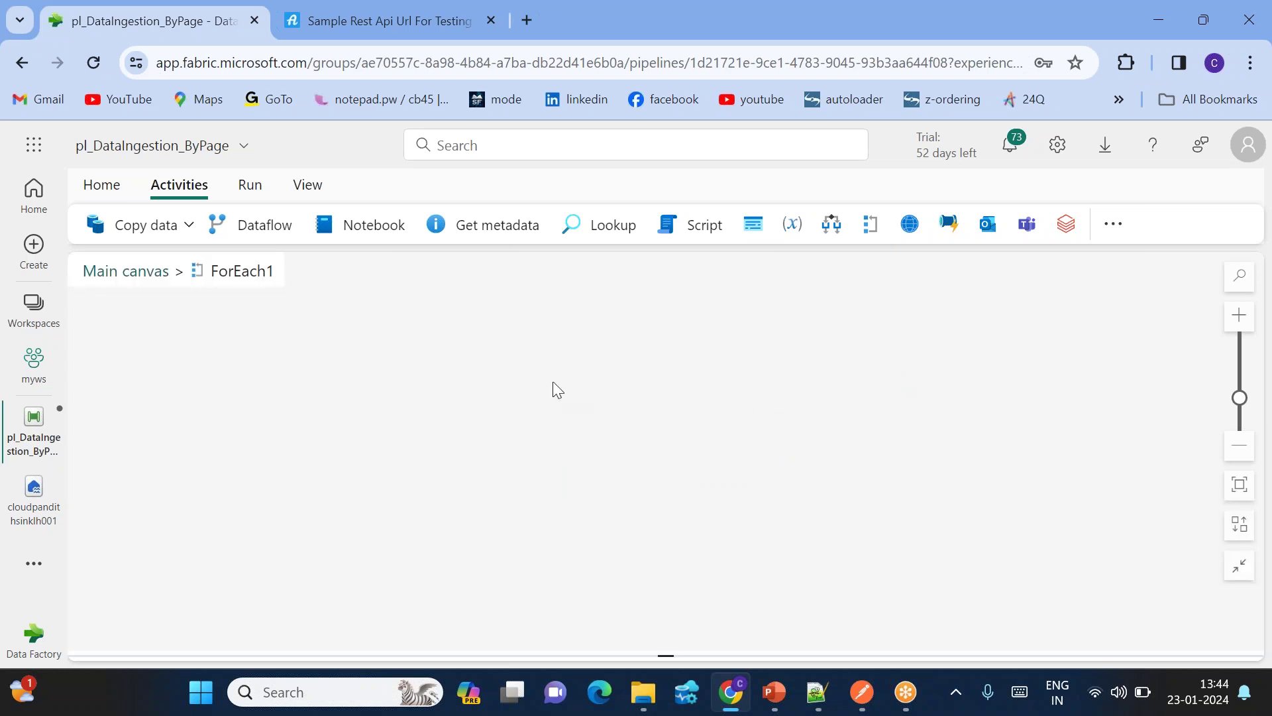
right_click(395, 373)
left_click(420, 361)
Step: Centre Copy data1 on the loop canvas and bring up its Source Relative URL setting
left_click_drag(230, 347, 485, 353)
left_click_drag(666, 506, 662, 412)
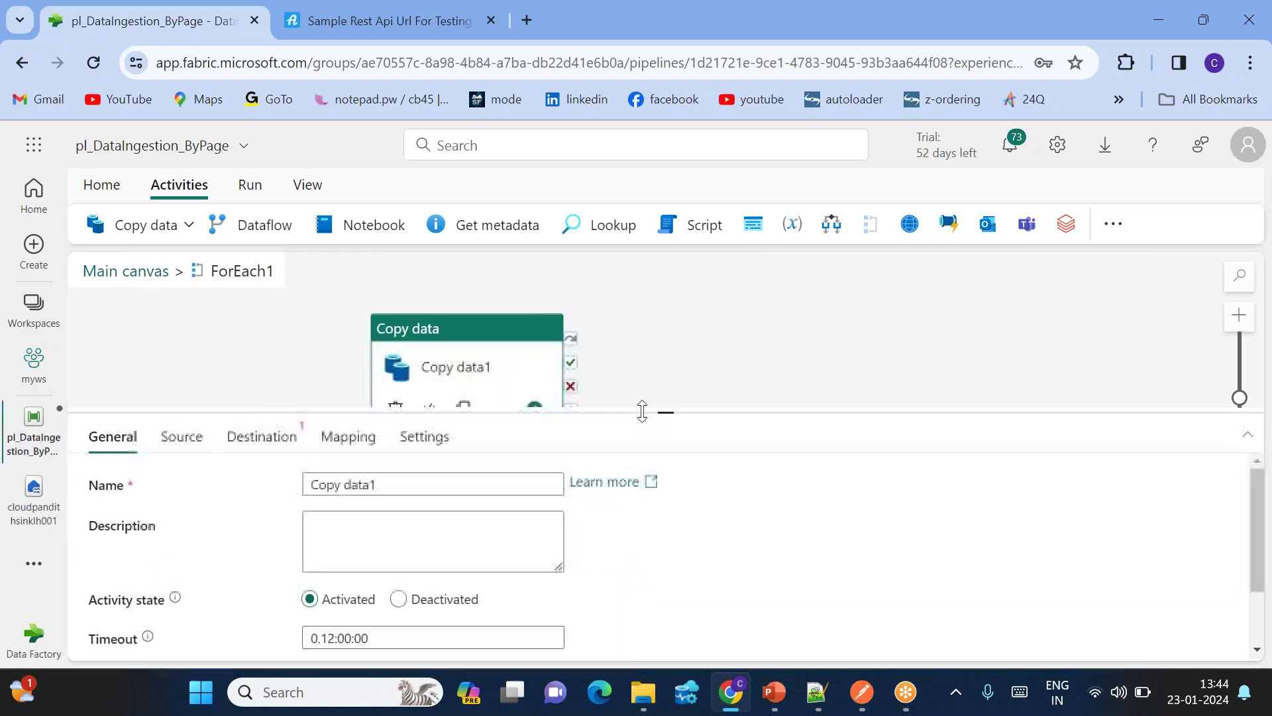
left_click_drag(455, 364, 442, 348)
left_click(184, 437)
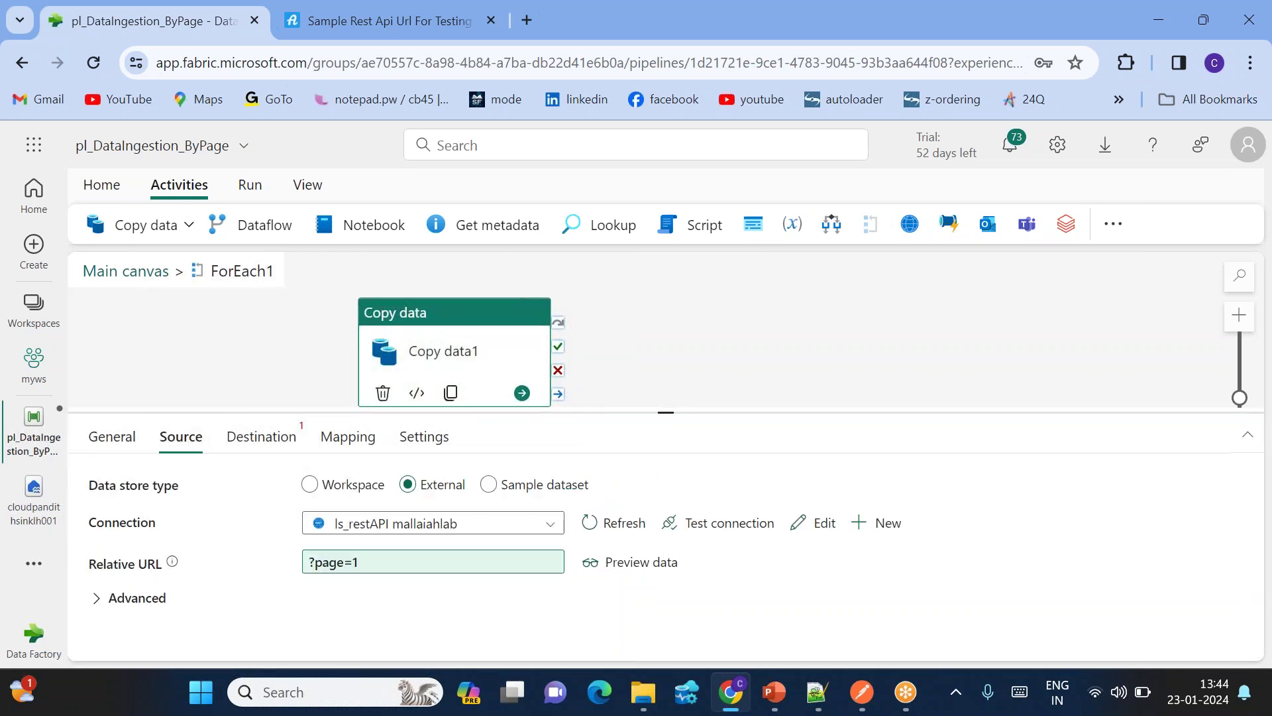
left_click(371, 563)
Step: Replace the fixed page number 1 in the relative URL with ForEach1's current item
left_click(358, 584)
left_click(743, 280)
key("BackSpace")
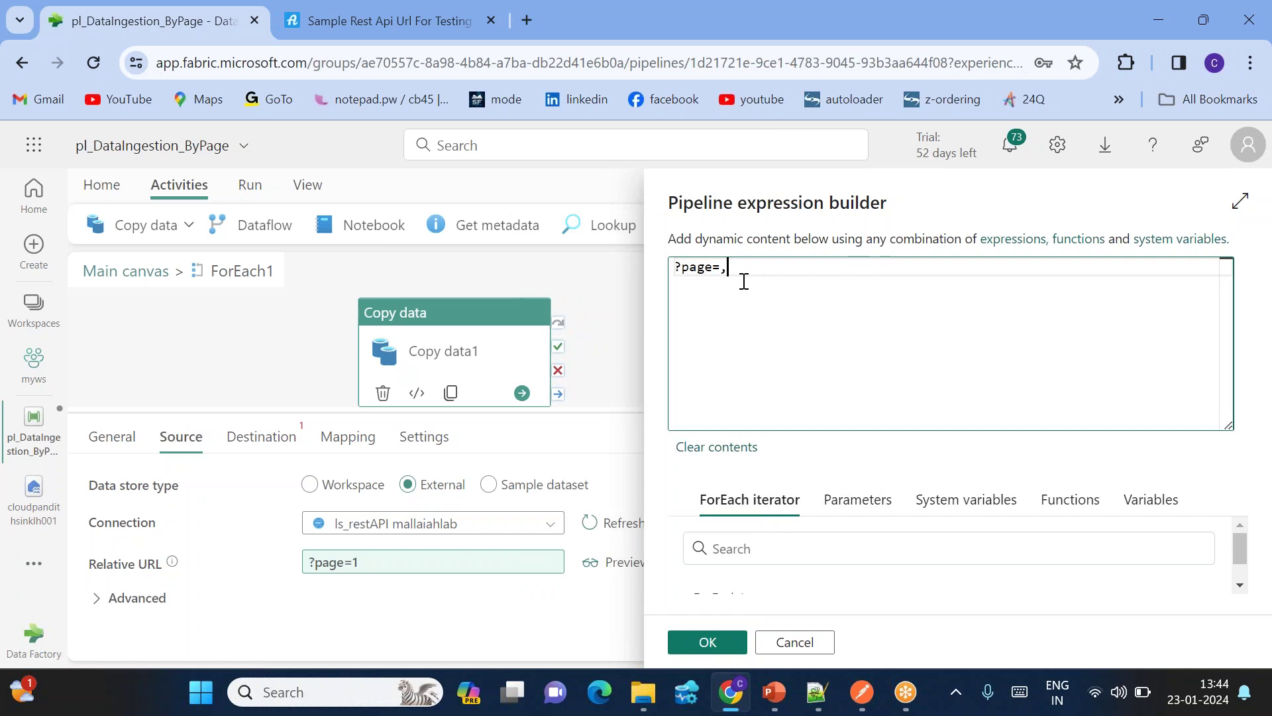
scroll(948, 563, "down", 2)
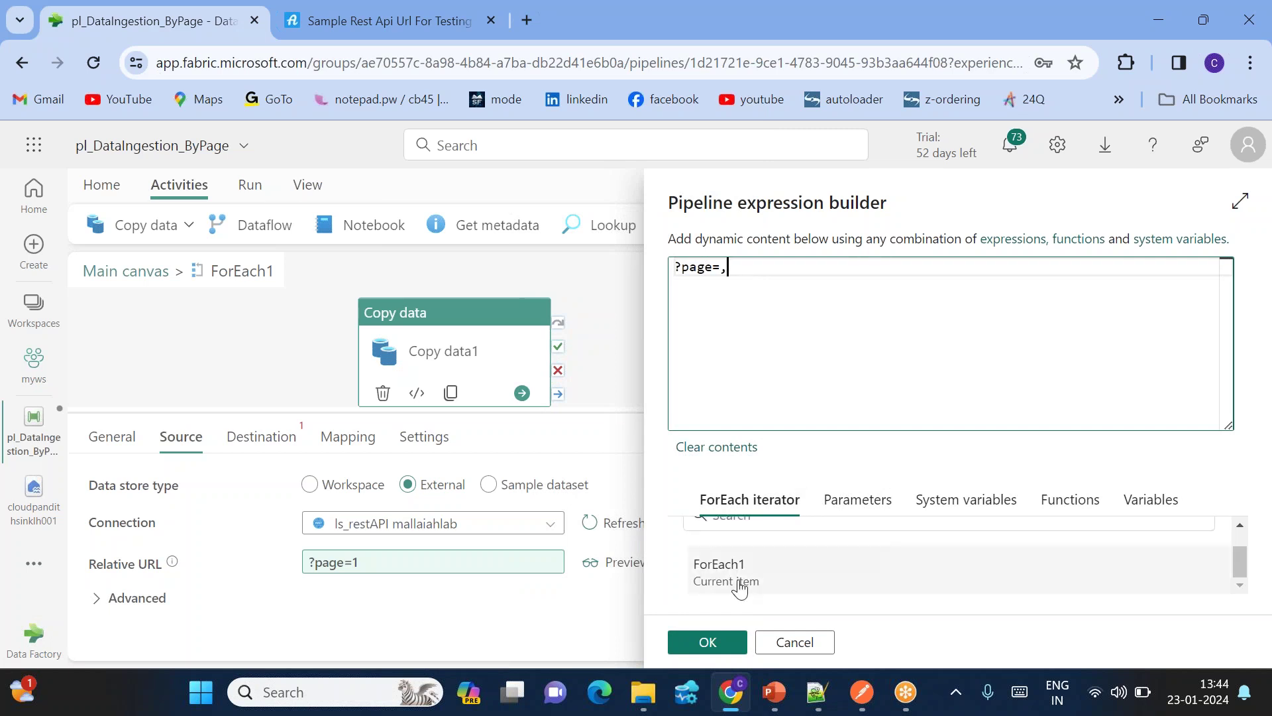
left_click(723, 570)
left_click(679, 267)
key("BackSpace")
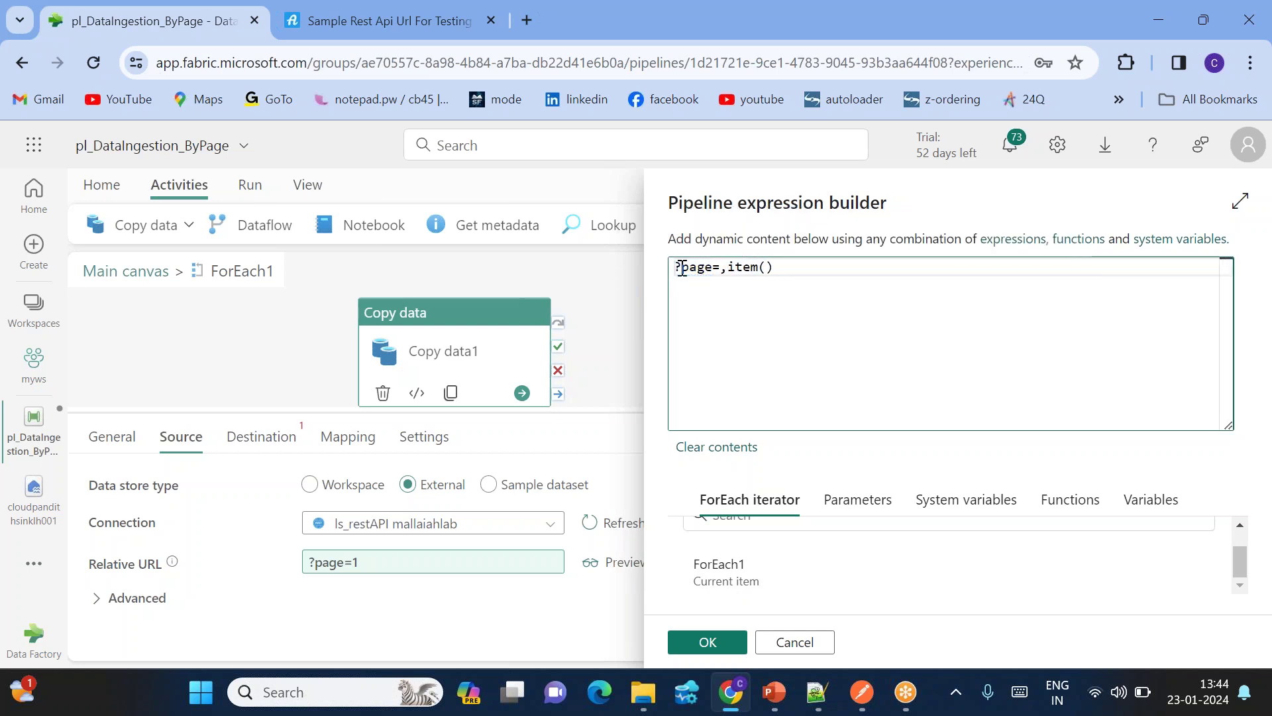
left_click_drag(729, 268, 784, 270)
left_click(798, 270)
type("@concat(")
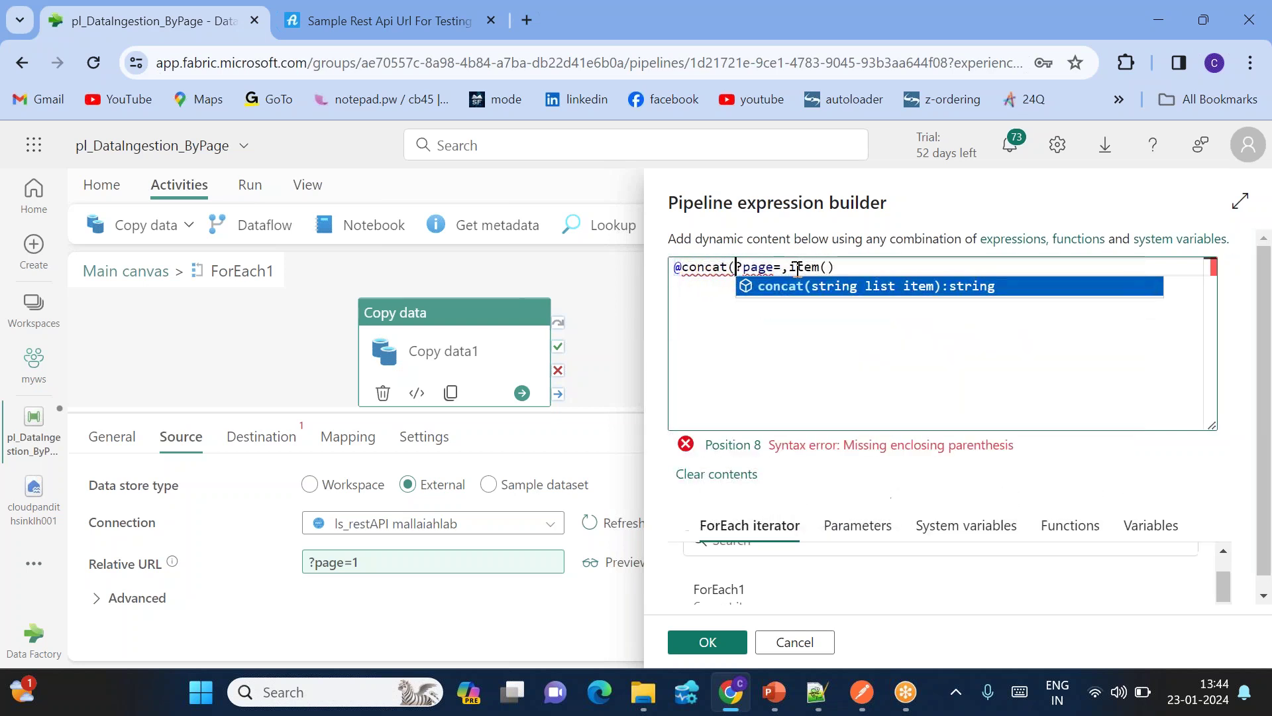
type("'")
key("Right")
key("Right")
key("Right")
key("Right")
key("Right")
key("Right")
type("',")
key("End")
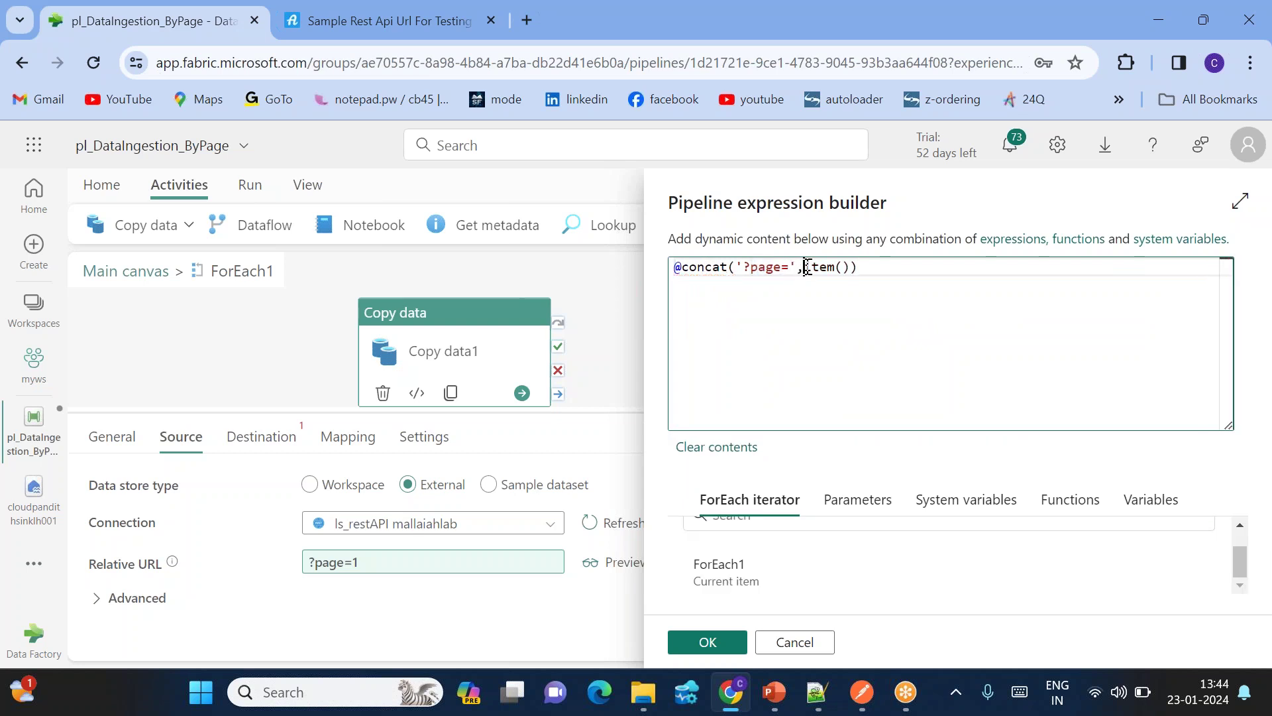
left_click_drag(806, 267, 852, 267)
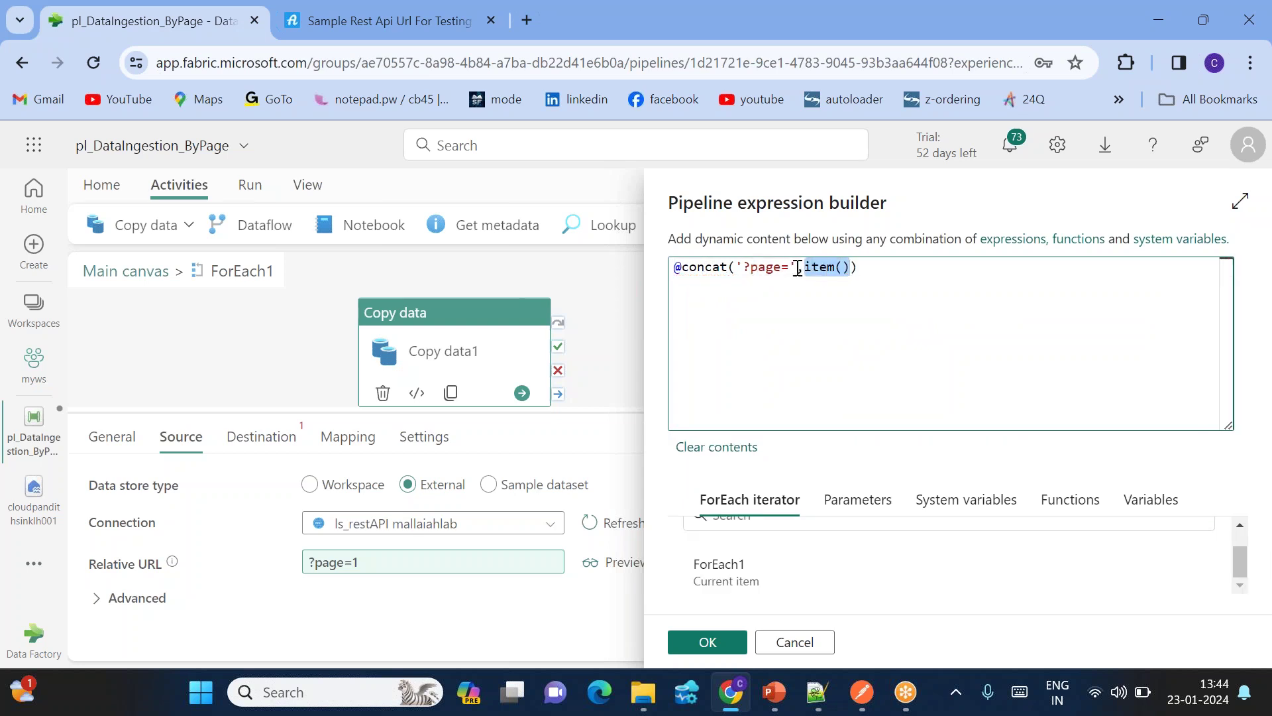
left_click_drag(787, 268, 746, 268)
key("End")
double_click(827, 268)
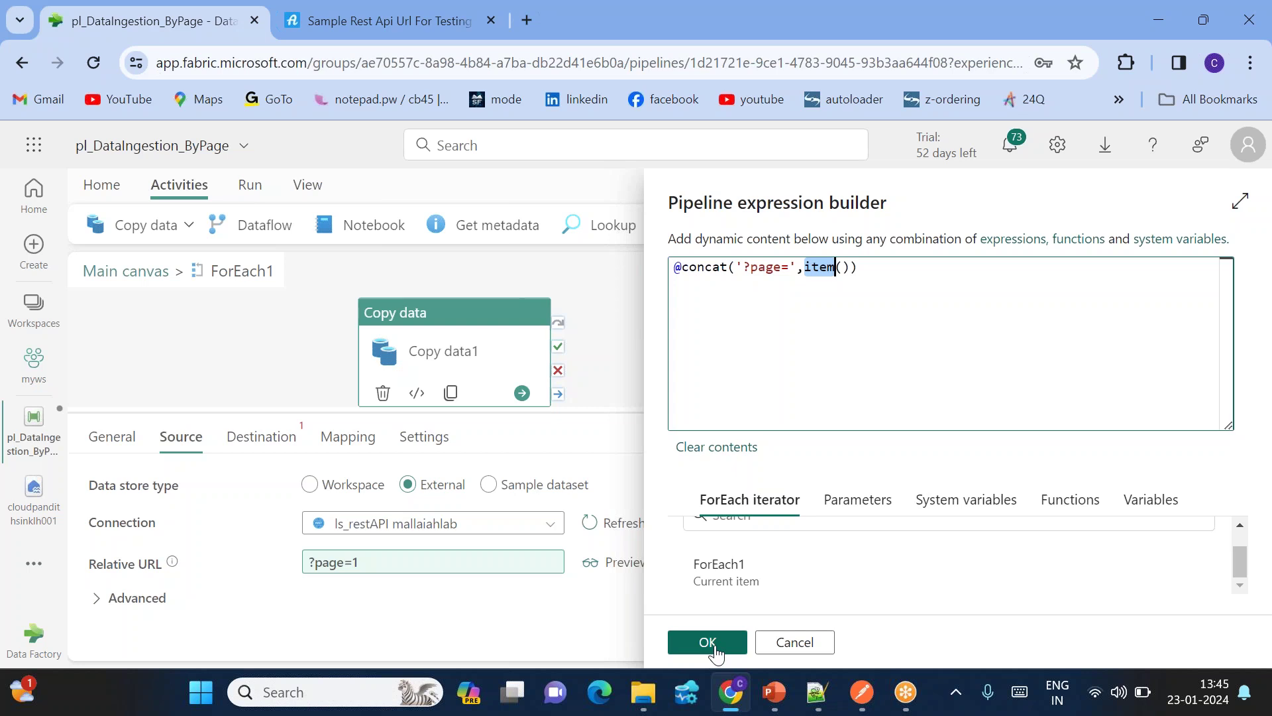
left_click(775, 635)
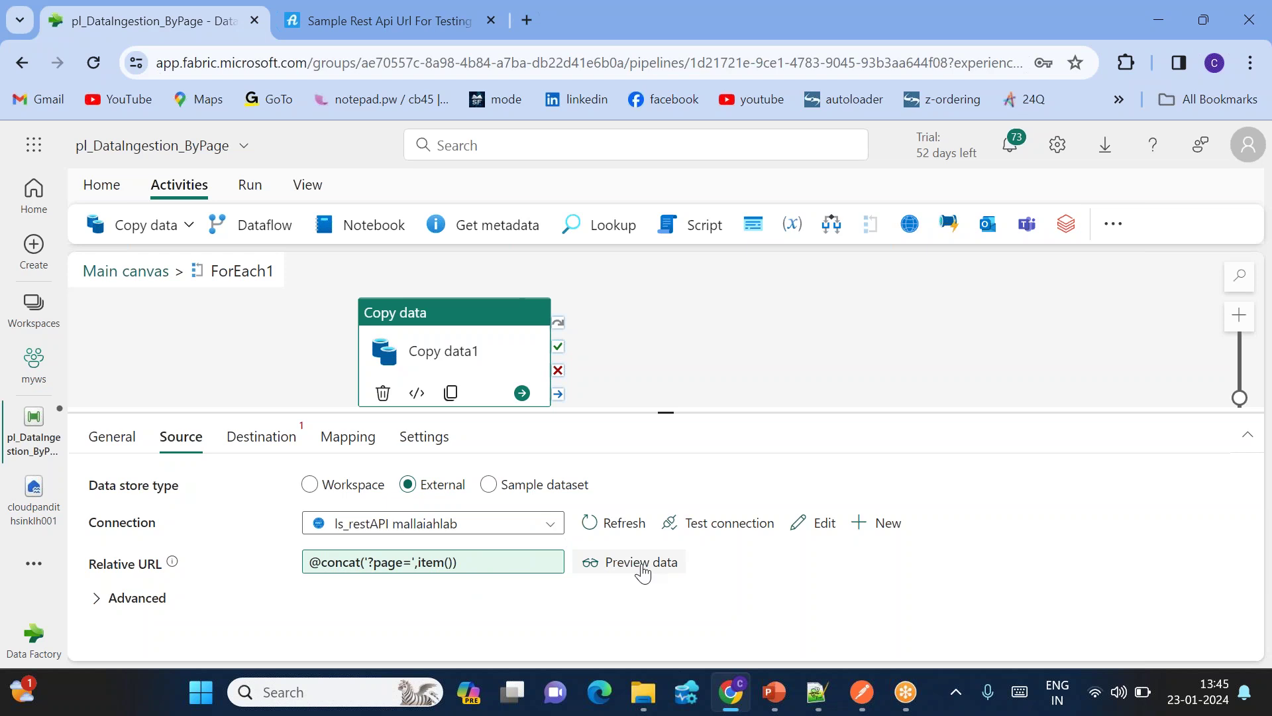
left_click(641, 562)
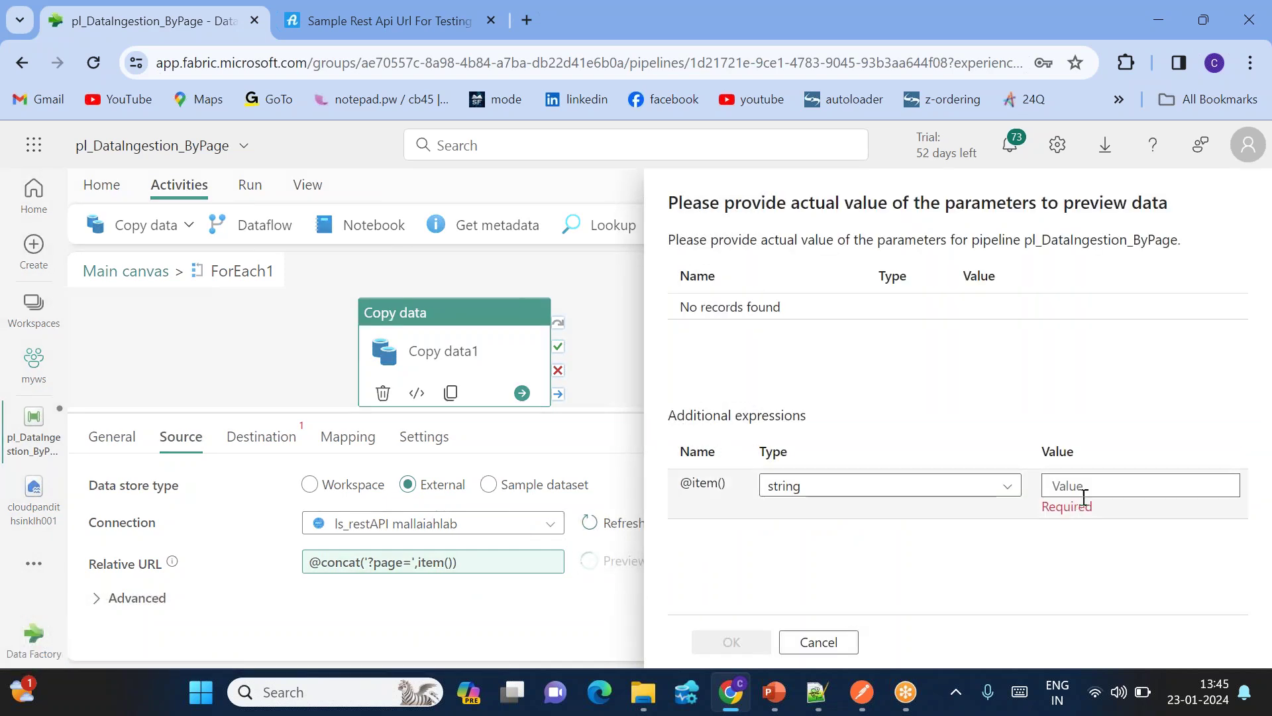
Step: Dismiss the preview prompt, return to the main canvas, and place Web1 left of ForEach1
left_click(819, 642)
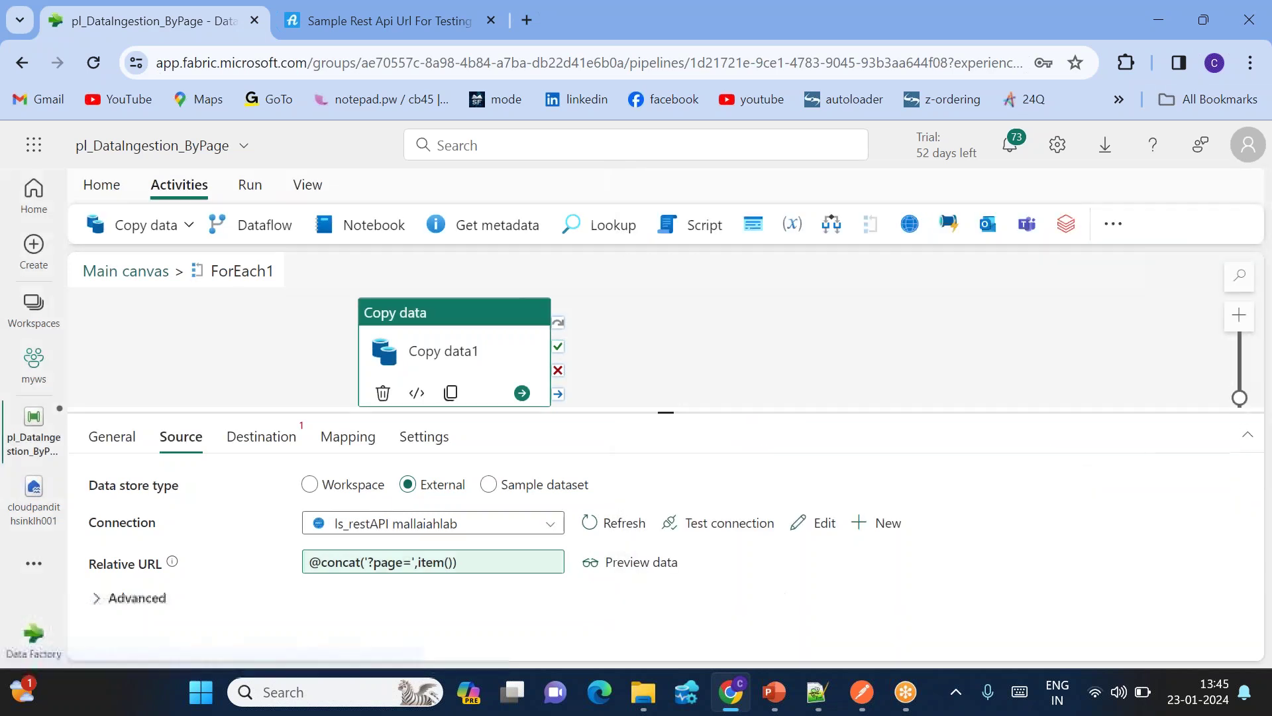
left_click(153, 274)
left_click(417, 321)
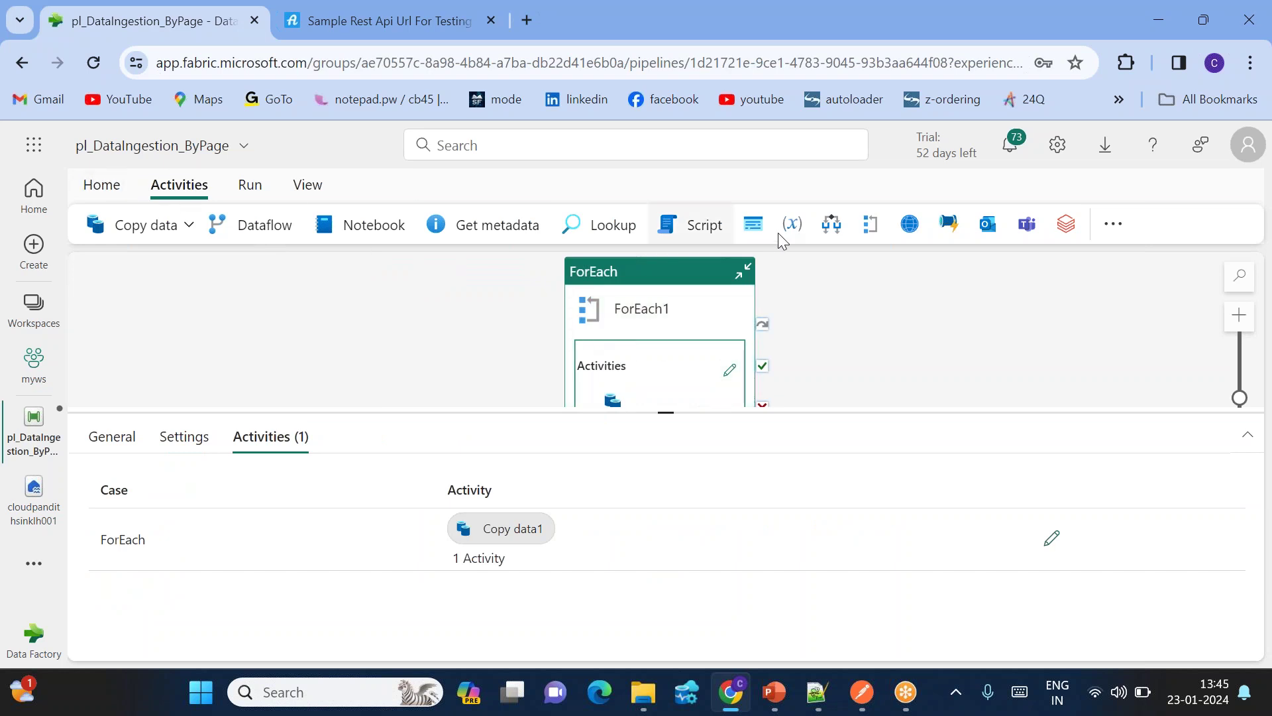
left_click(906, 237)
left_click_drag(891, 300, 386, 326)
Step: Run ForEach1 after Web1 succeeds and show Web1's settings
left_click_drag(659, 320, 677, 293)
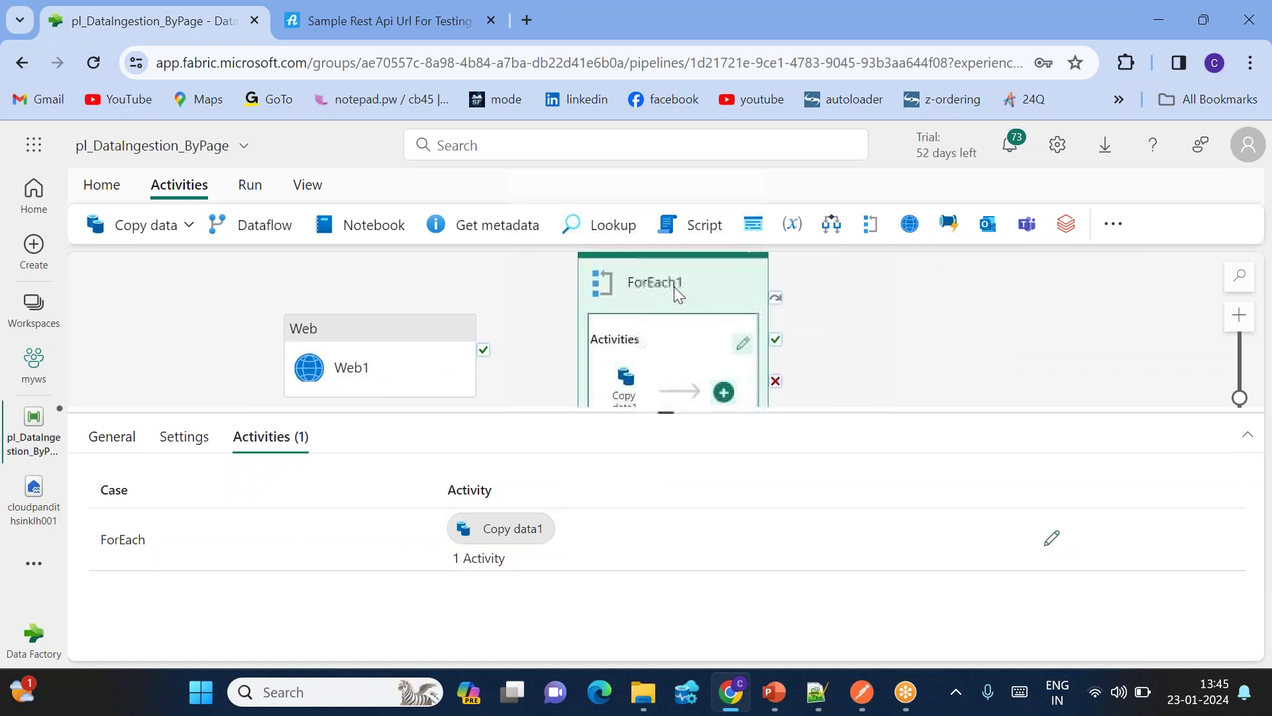
left_click_drag(485, 375, 630, 358)
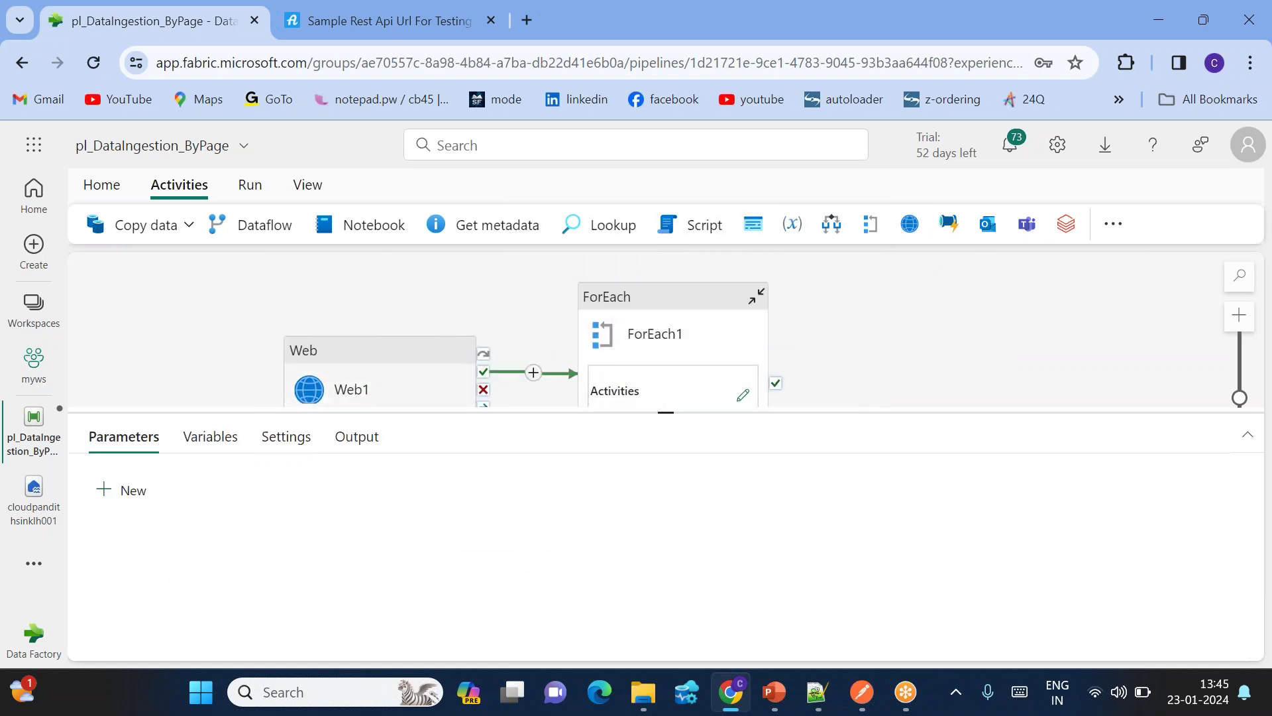
left_click(387, 378)
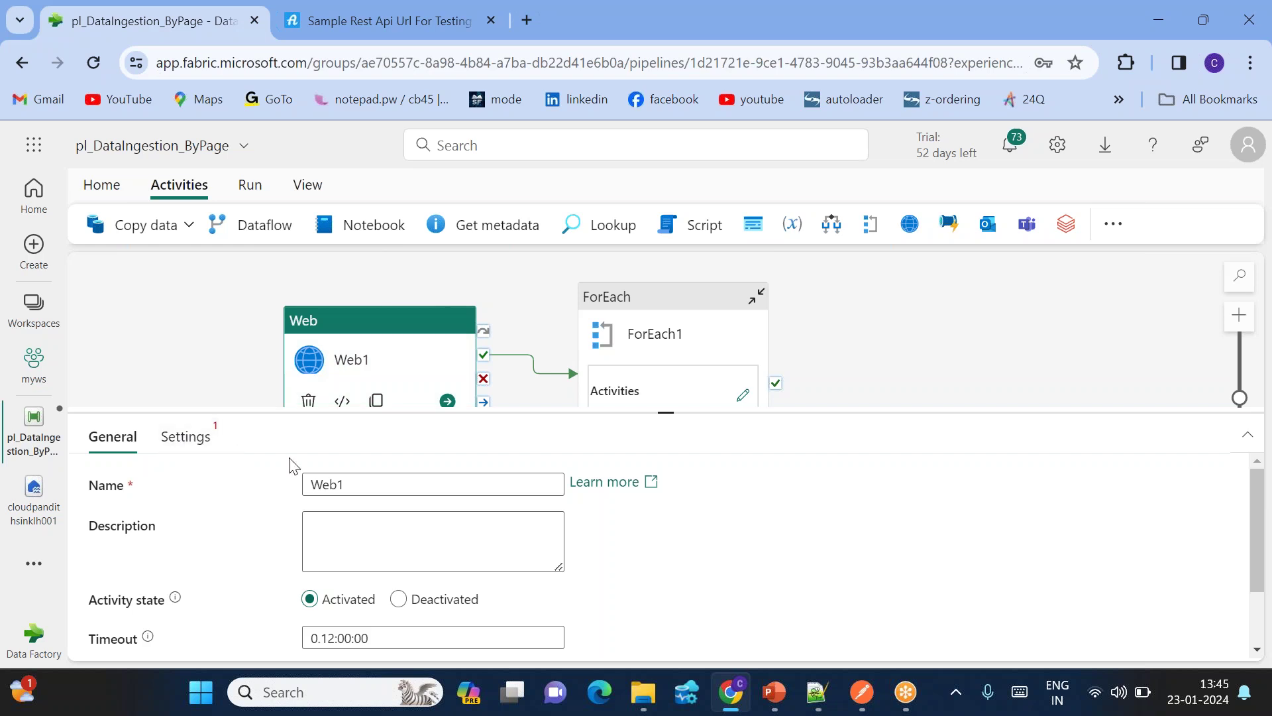
left_click(181, 443)
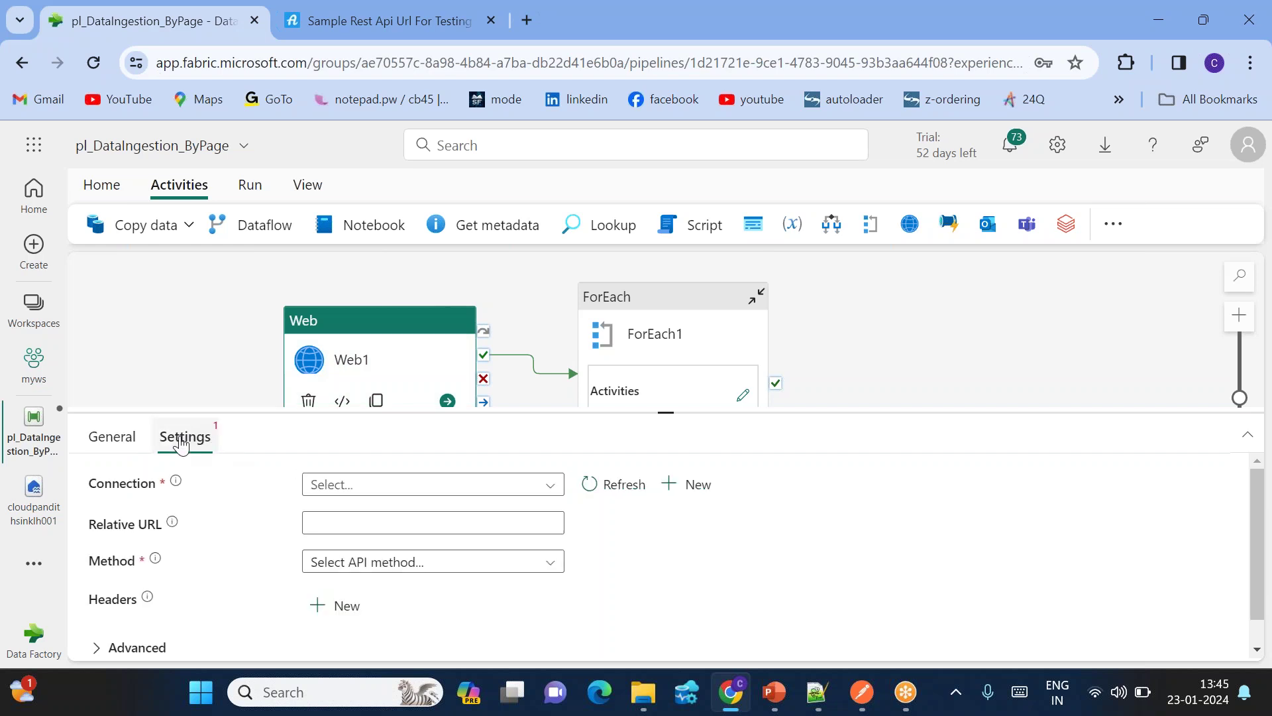
Step: Check the existing connection list, then start a new connection for Web1
left_click(361, 487)
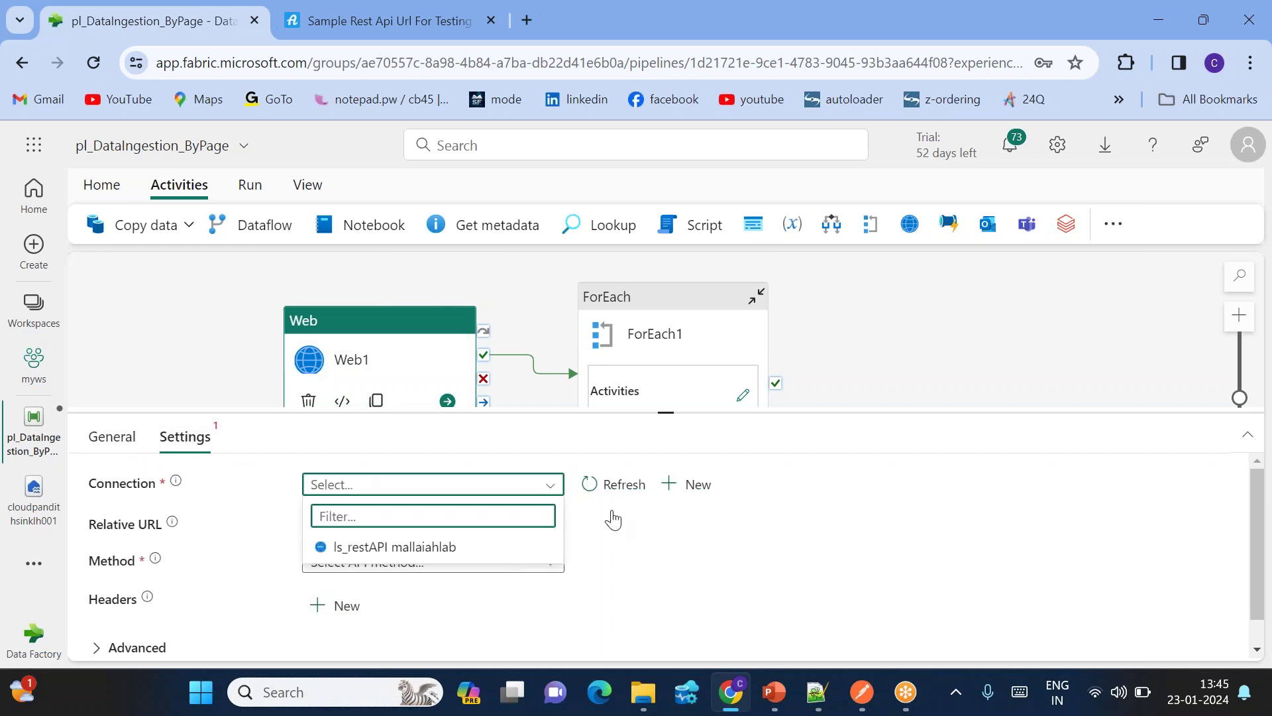
left_click(660, 555)
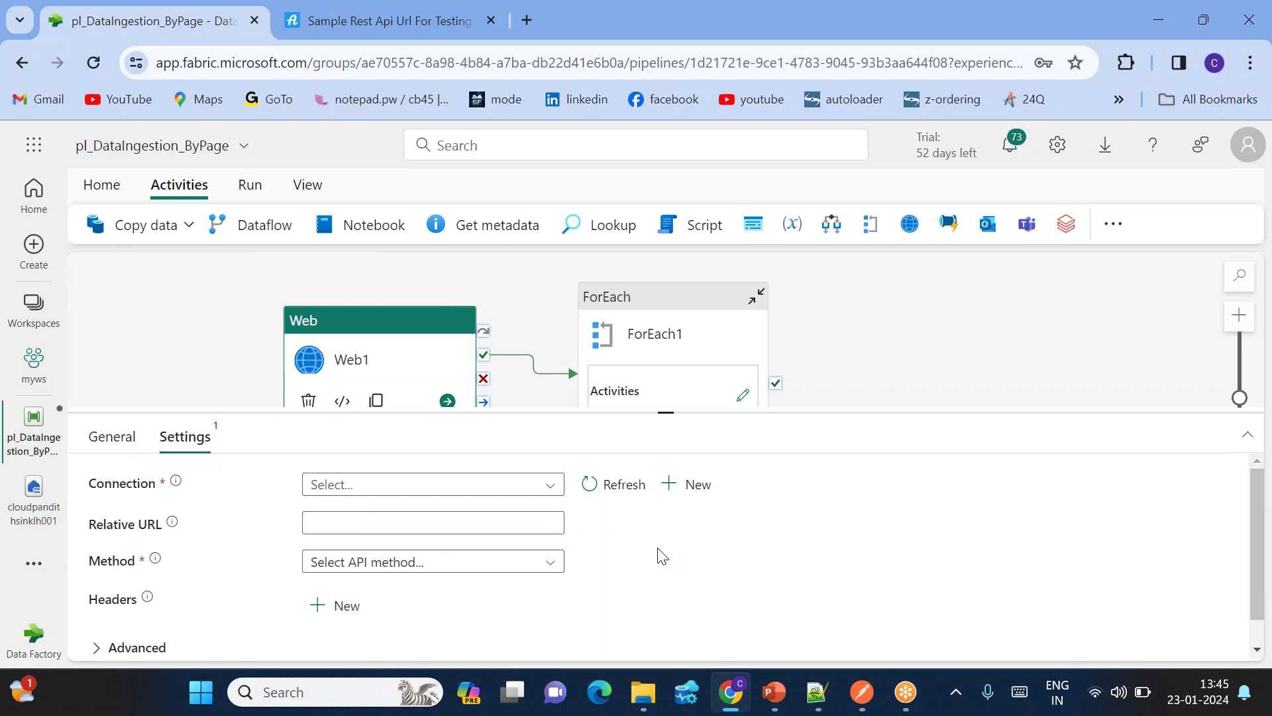
left_click(361, 488)
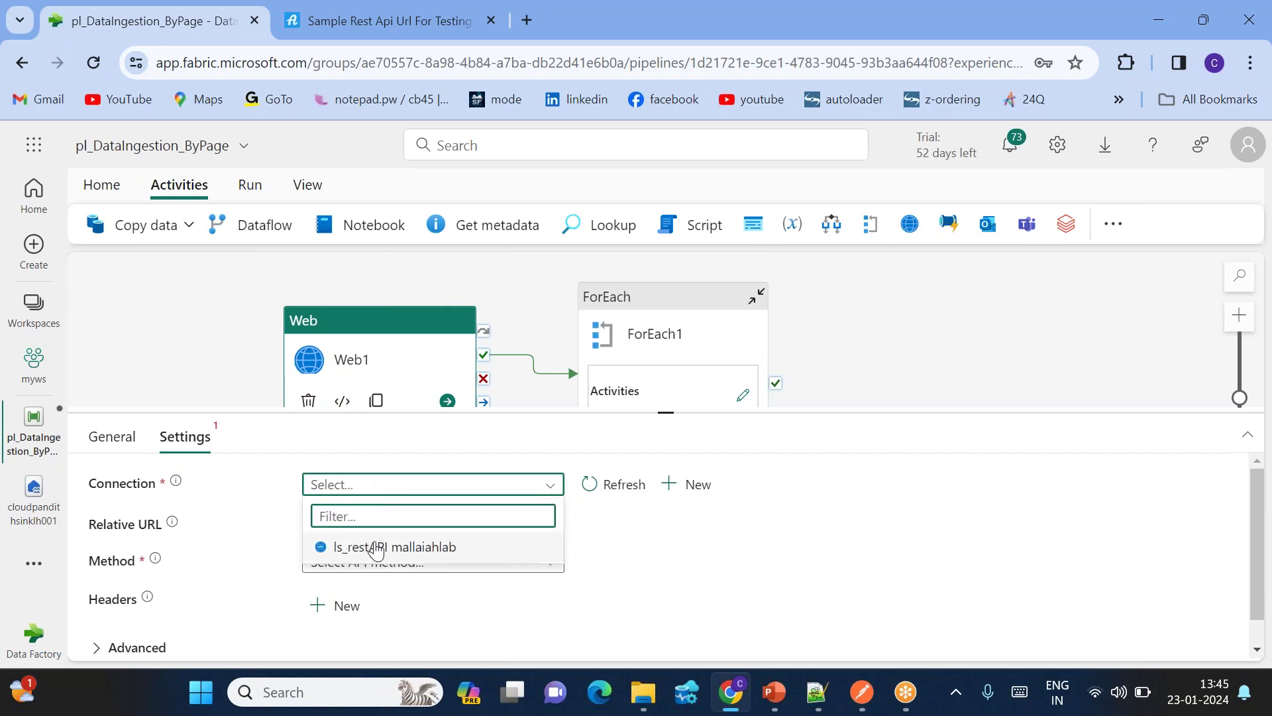
left_click(704, 521)
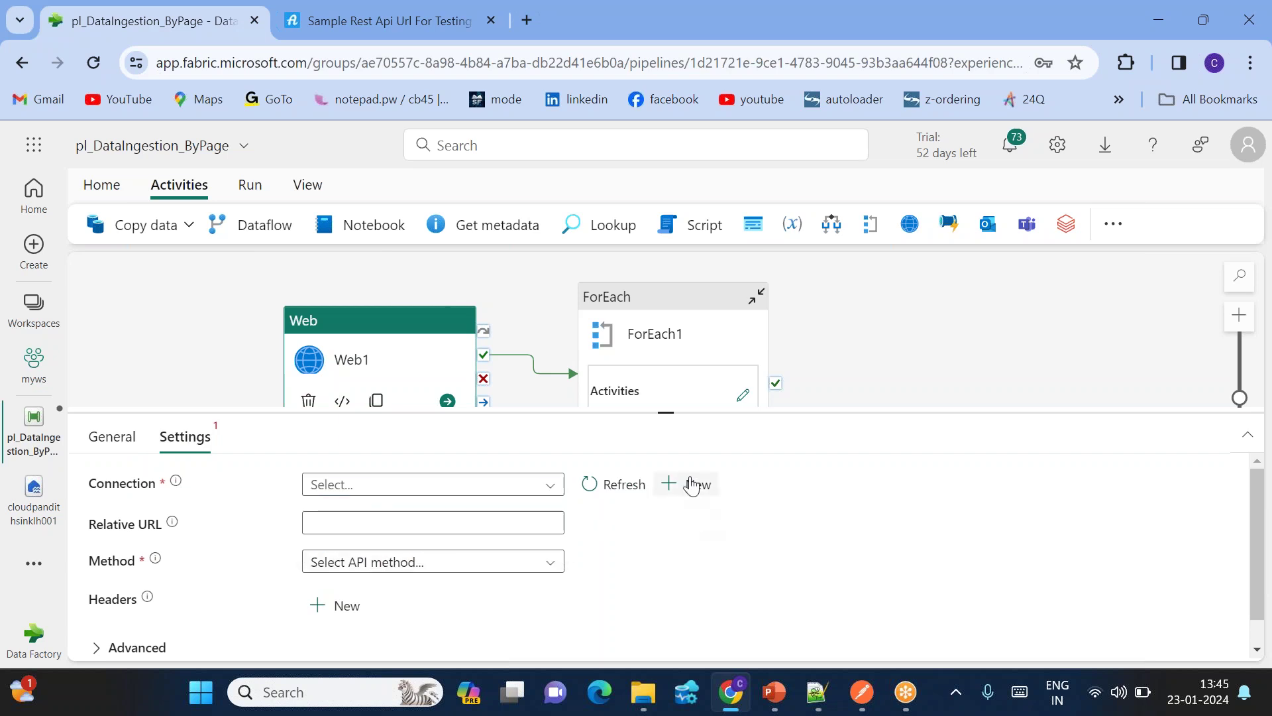
left_click(692, 486)
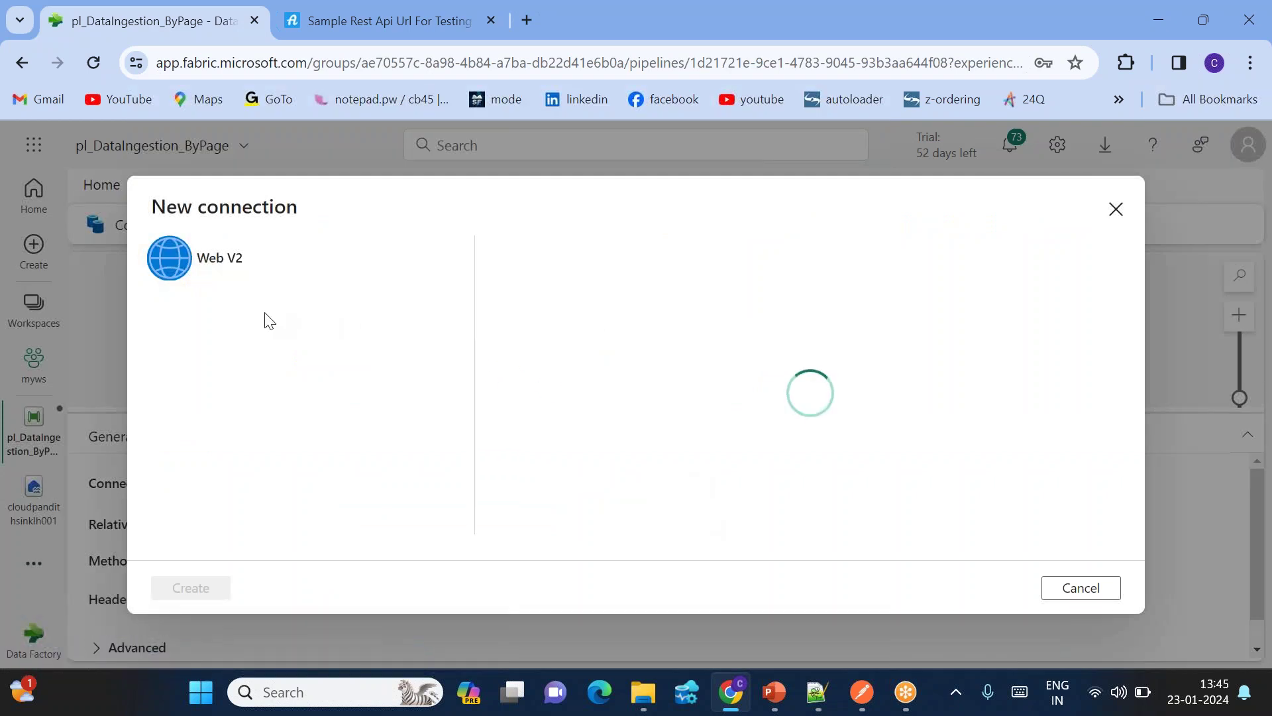
Step: Copy the sample REST API login URL and paste it as the connection's Base Url
left_click(560, 296)
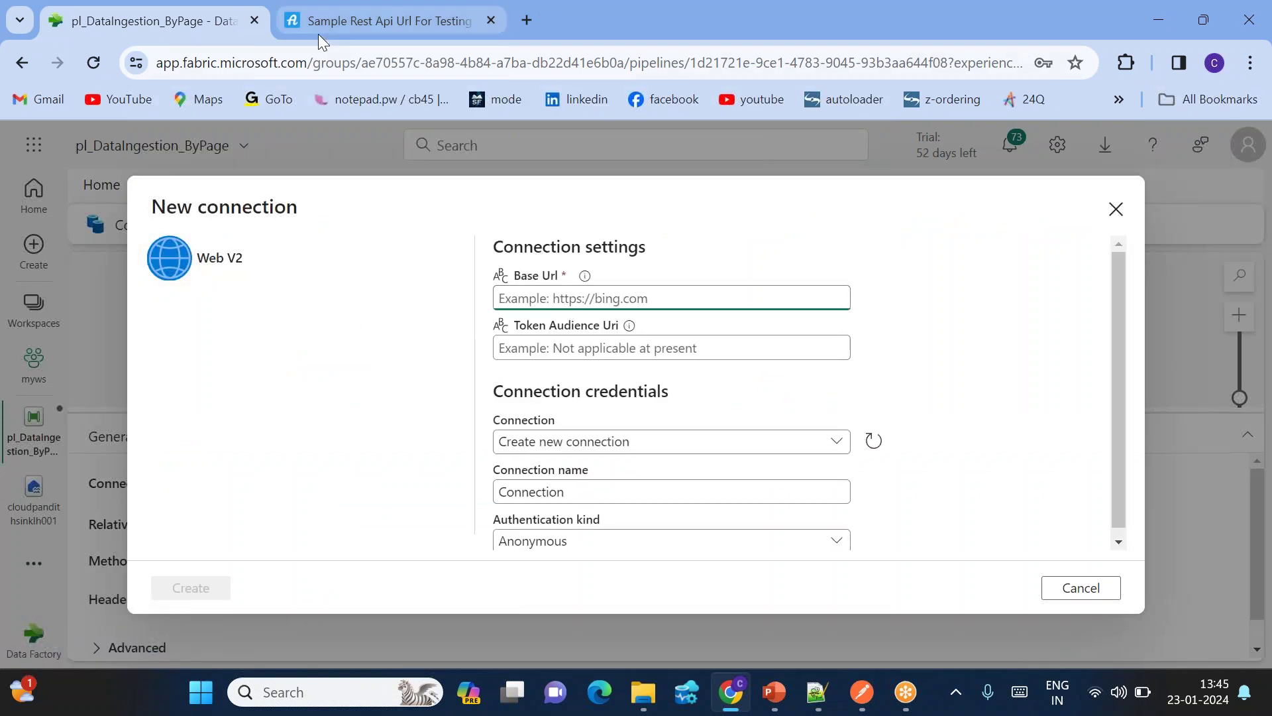
left_click(318, 33)
scroll(576, 371, "up", 8)
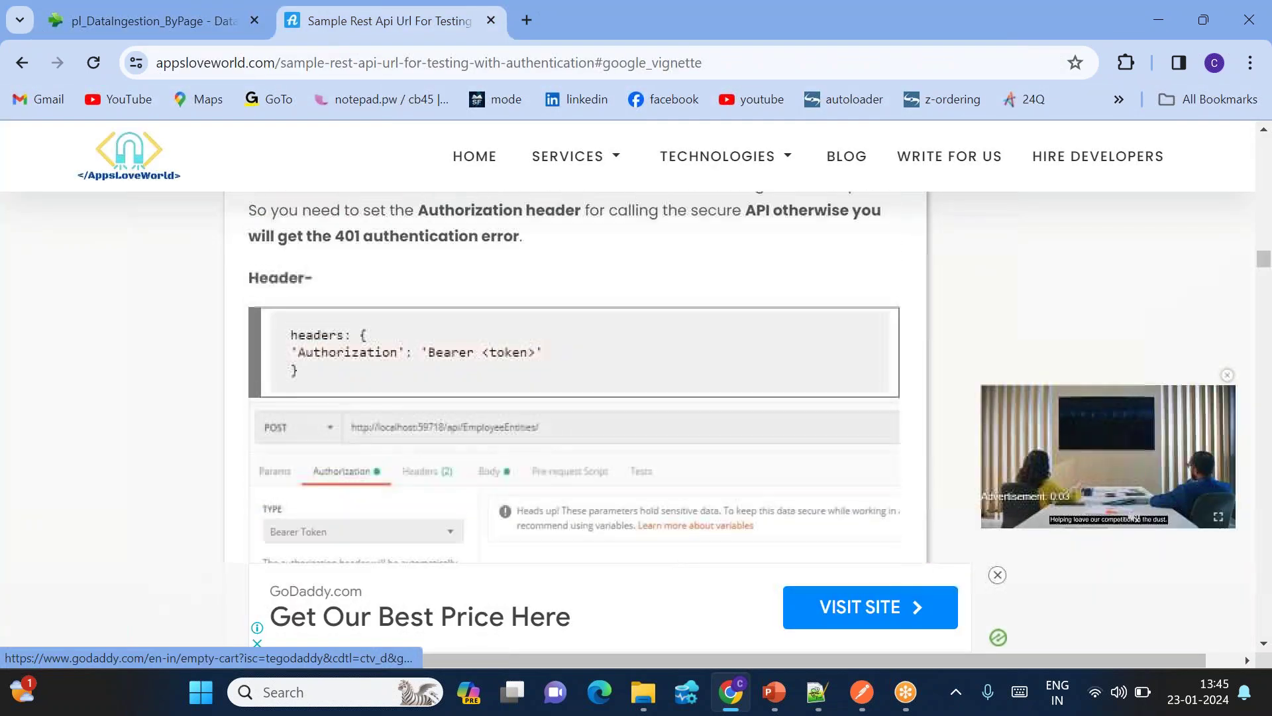
scroll(575, 371, "up", 10)
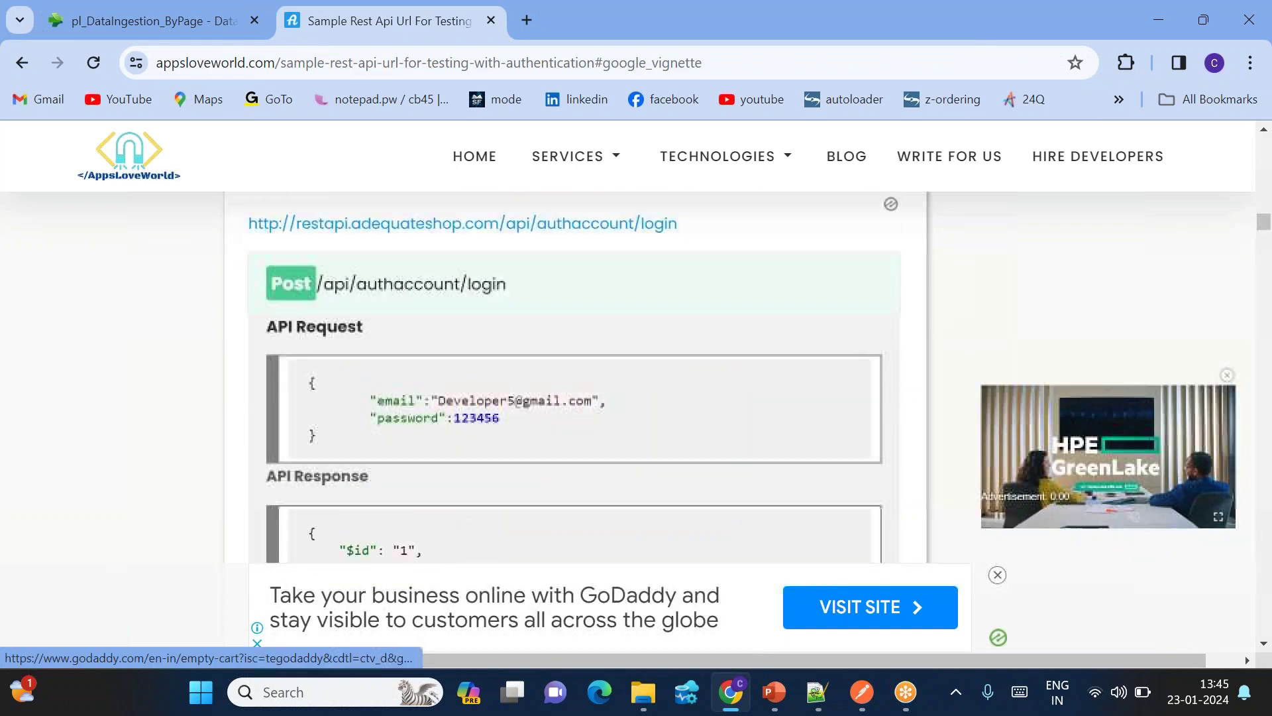
scroll(576, 371, "up", 3)
left_click_drag(679, 410, 249, 411)
key("ctrl+c")
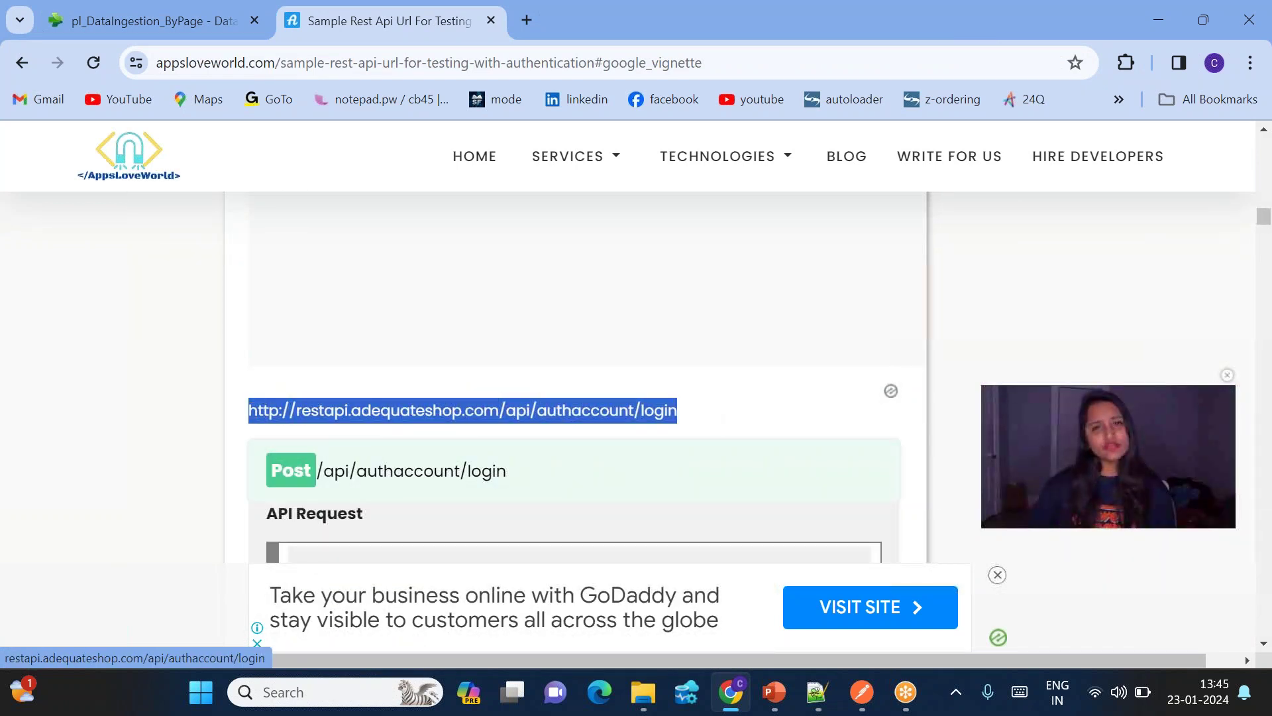
left_click(164, 31)
left_click(568, 298)
key("ctrl+v")
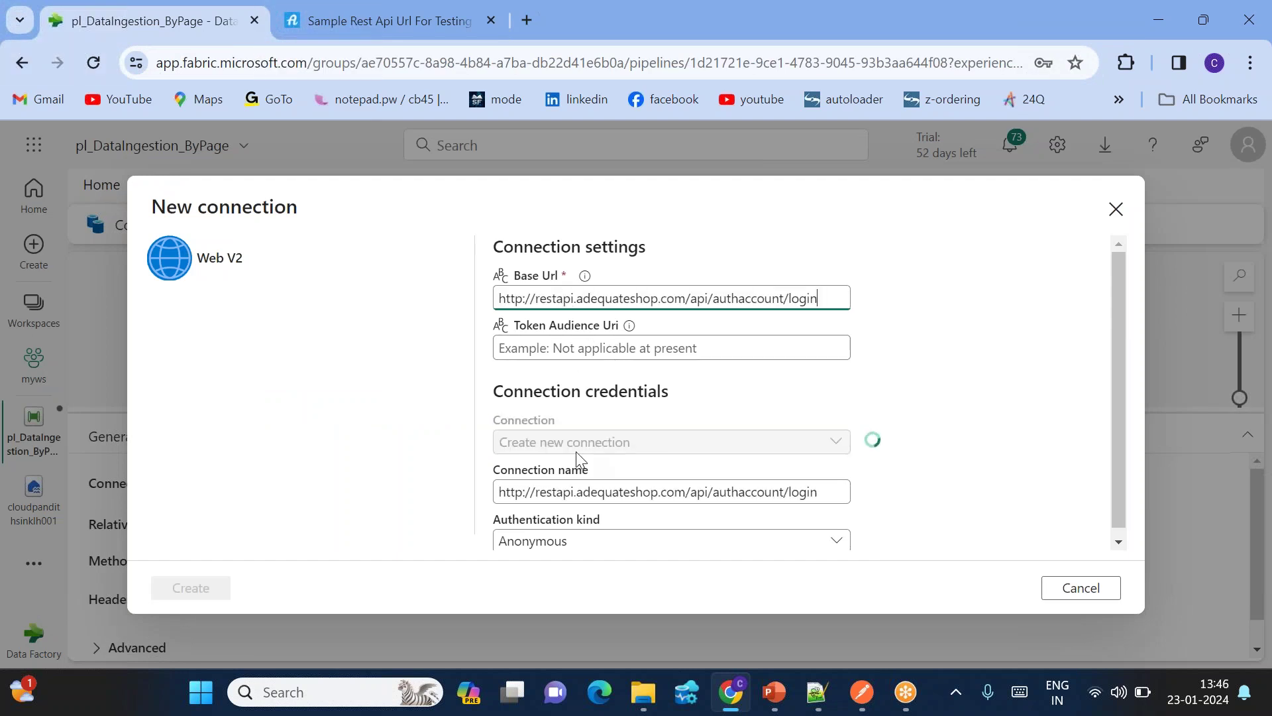
Step: Rename the anonymous Web V2 connection to ls_login and create it
triple_click(656, 483)
key("End")
type("mal")
key("ctrl+a")
type("ls_web")
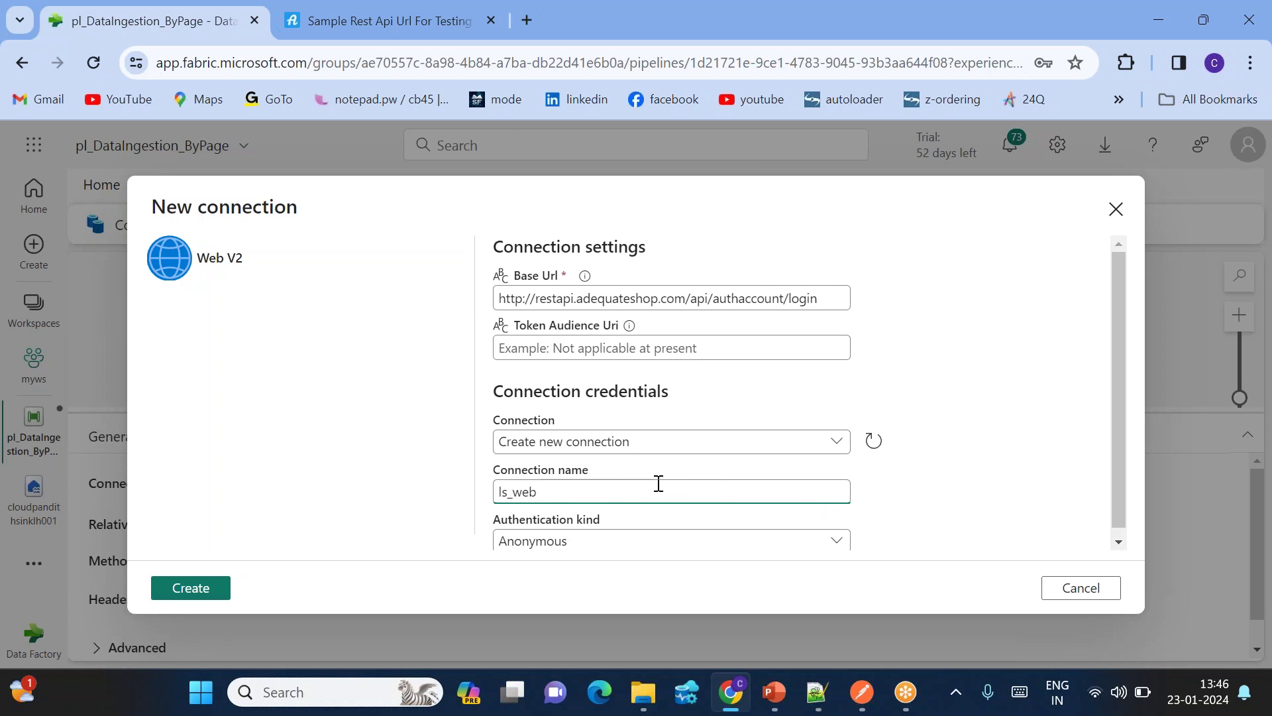
scroll(659, 484, "down", 1)
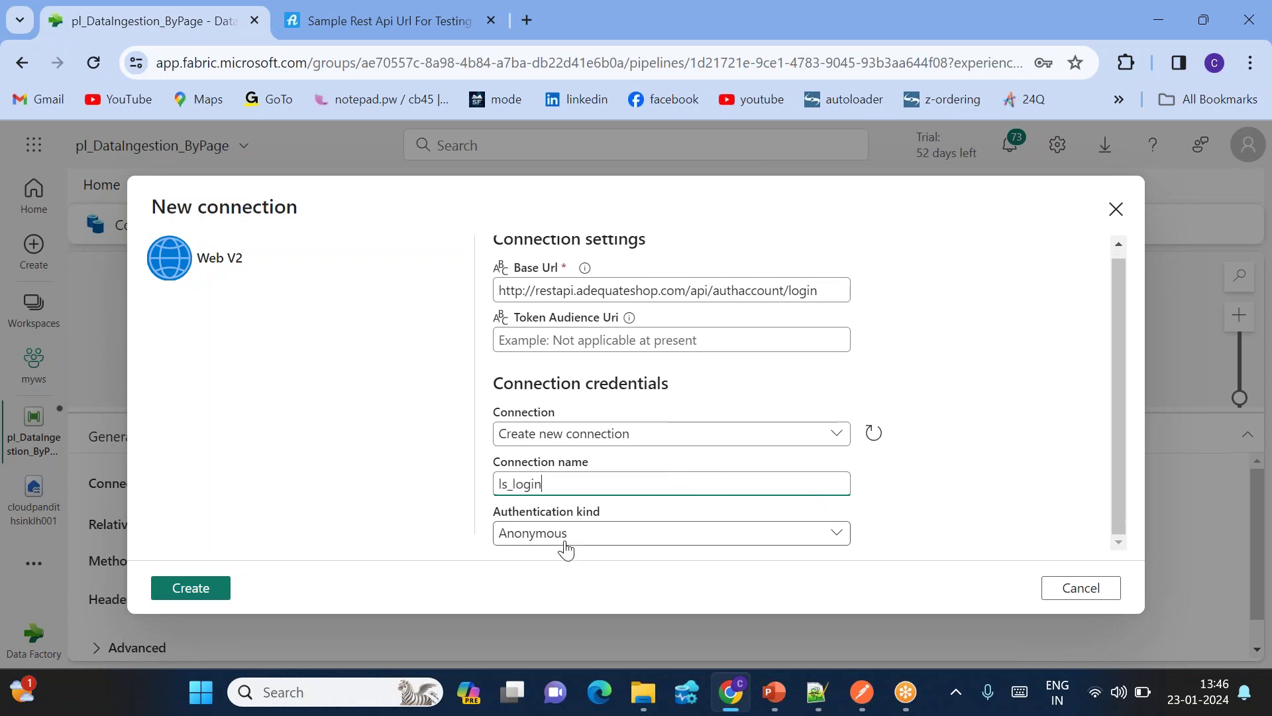
left_click(205, 595)
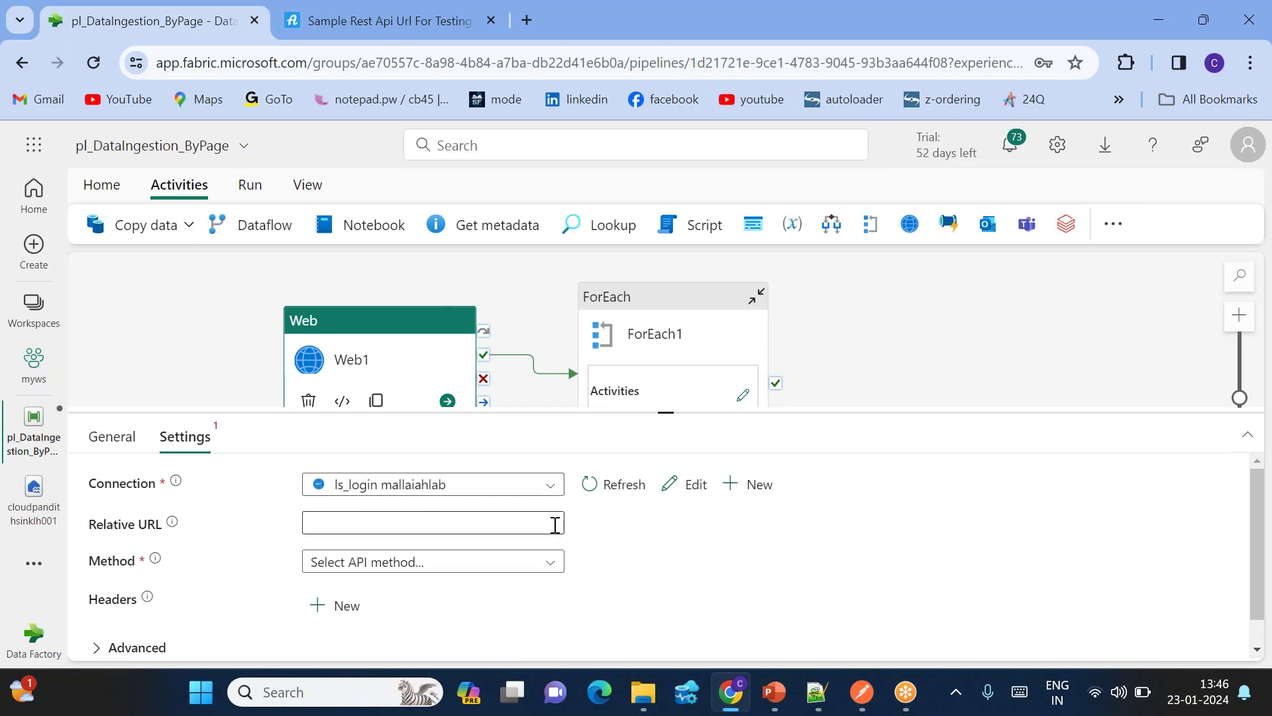
Step: Set Web1's request method to POST
left_click(388, 561)
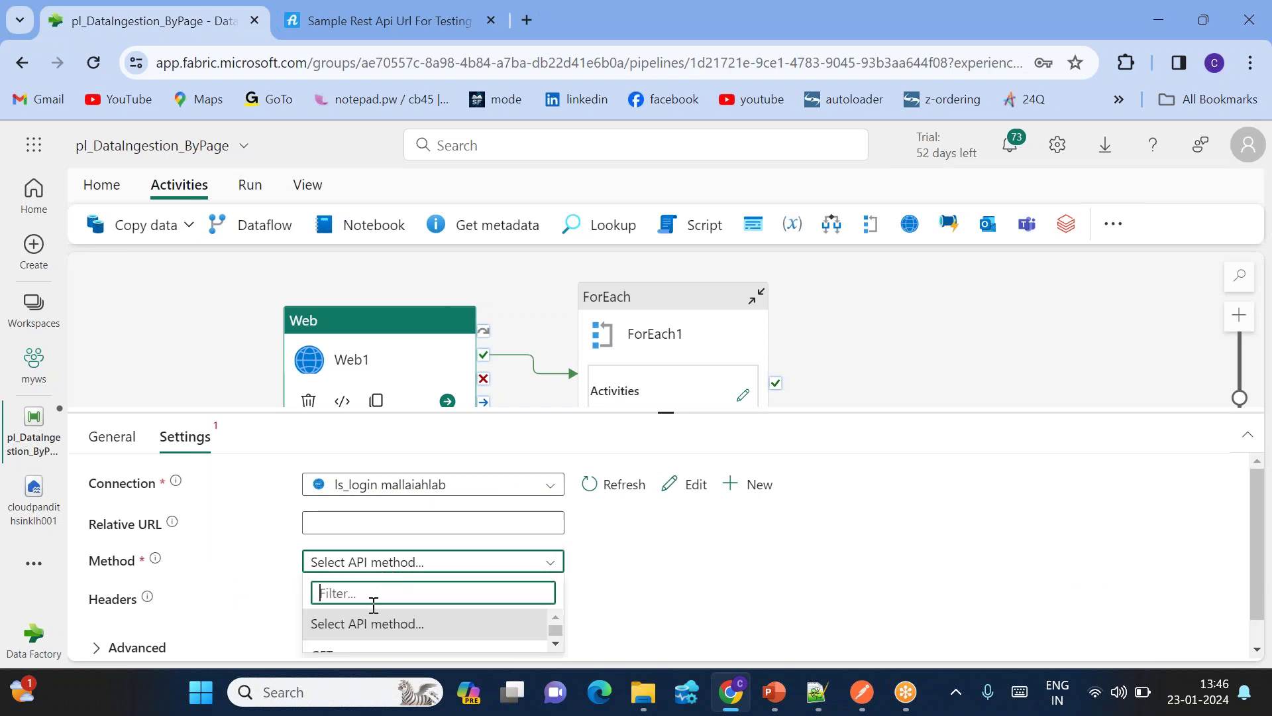
scroll(349, 610, "down", 2)
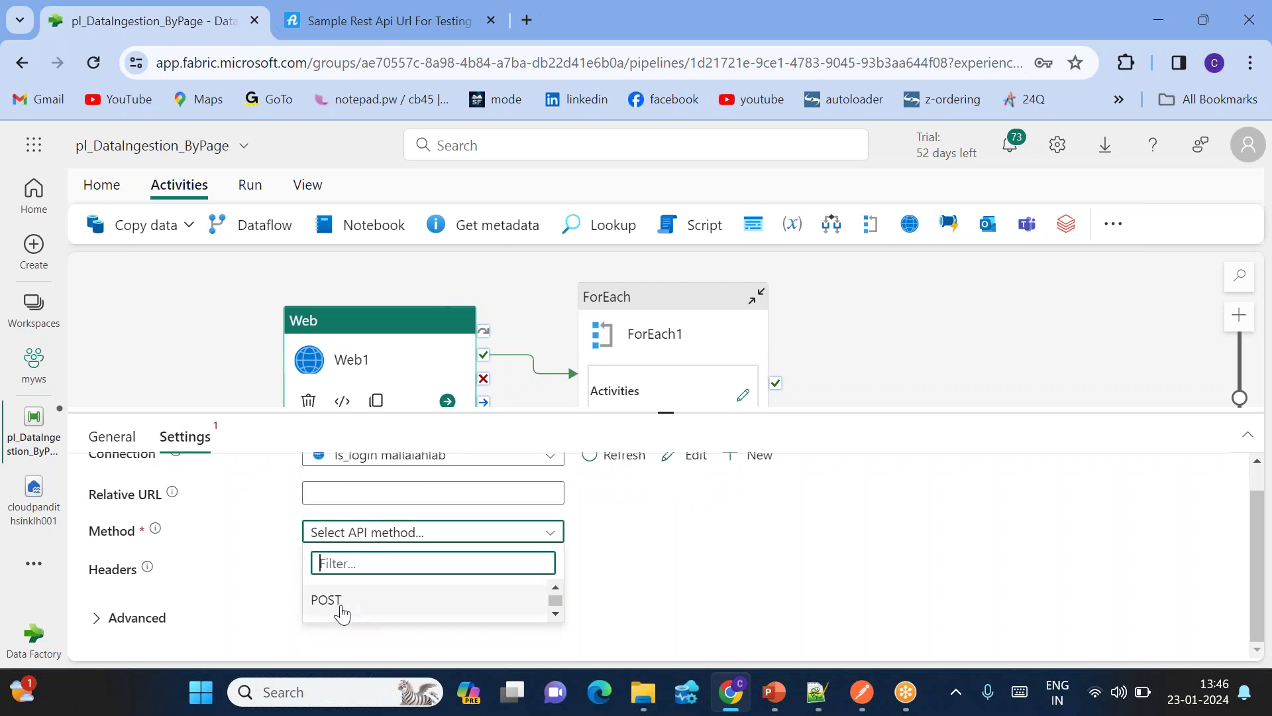
left_click(342, 605)
Step: Paste the login JSON credentials from Notepad++ into the body and add a header row
left_click(336, 583)
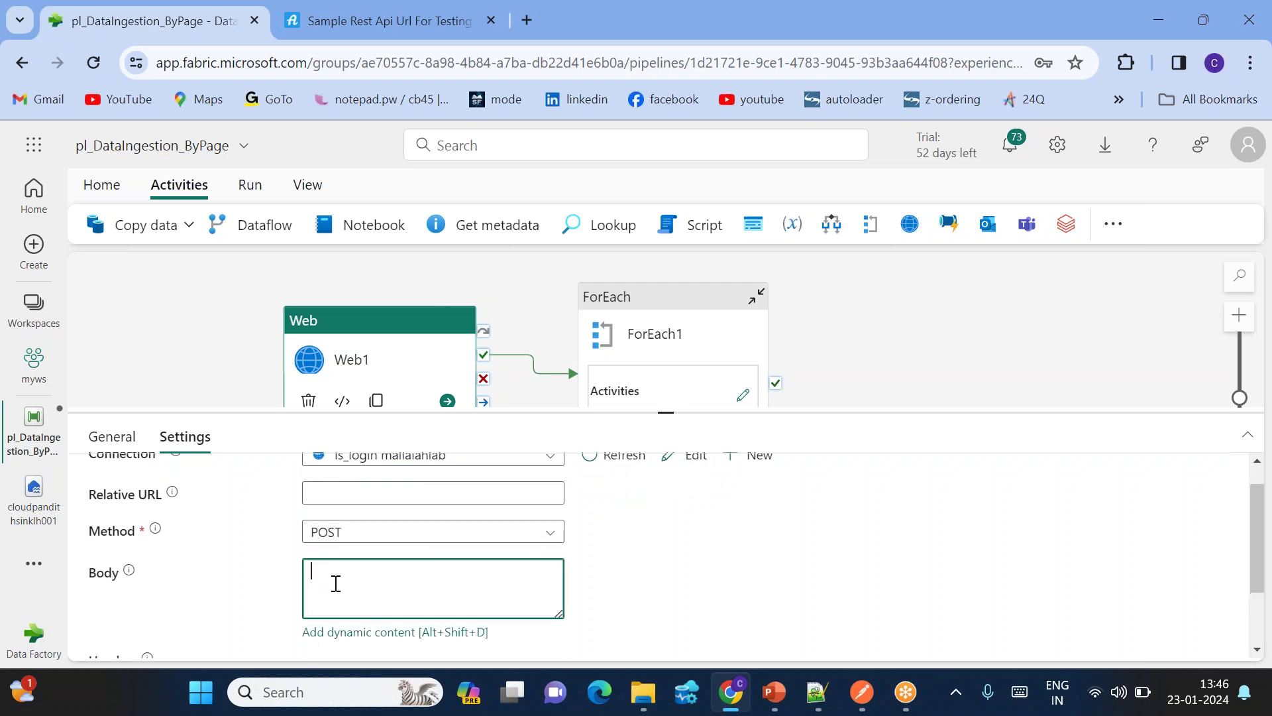
left_click(816, 689)
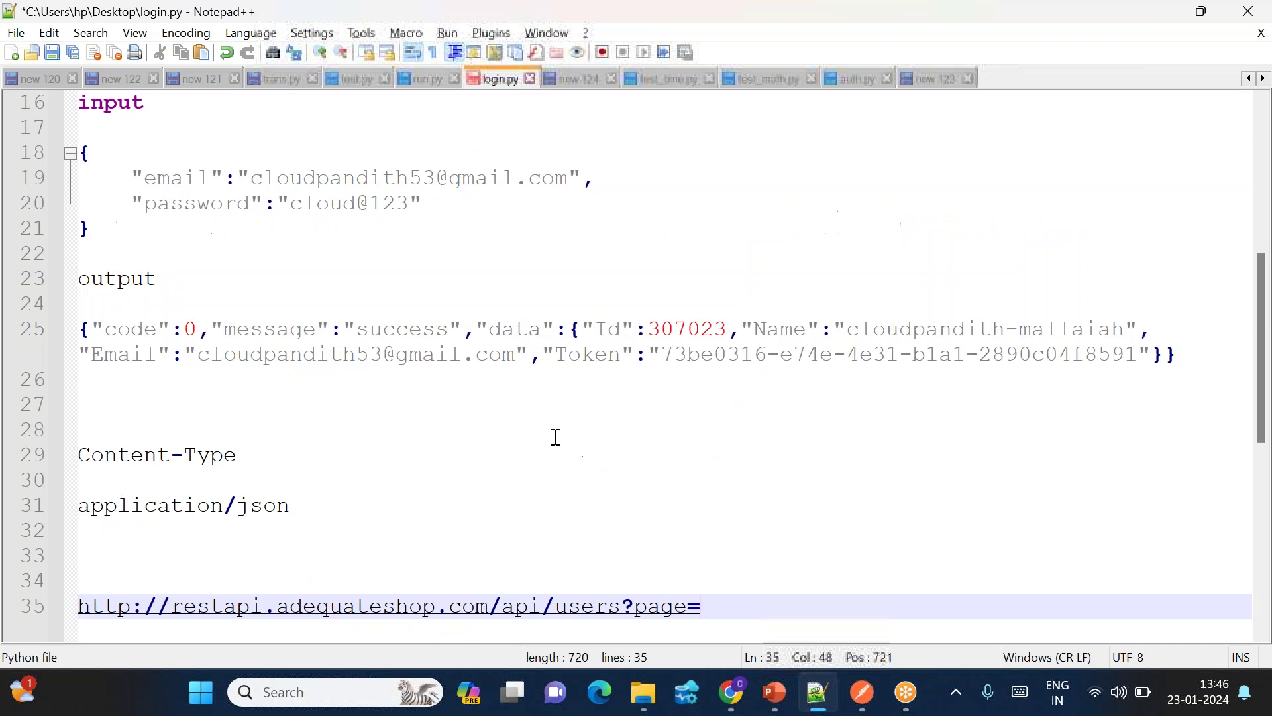
left_click_drag(102, 235, 82, 157)
key("ctrl+c")
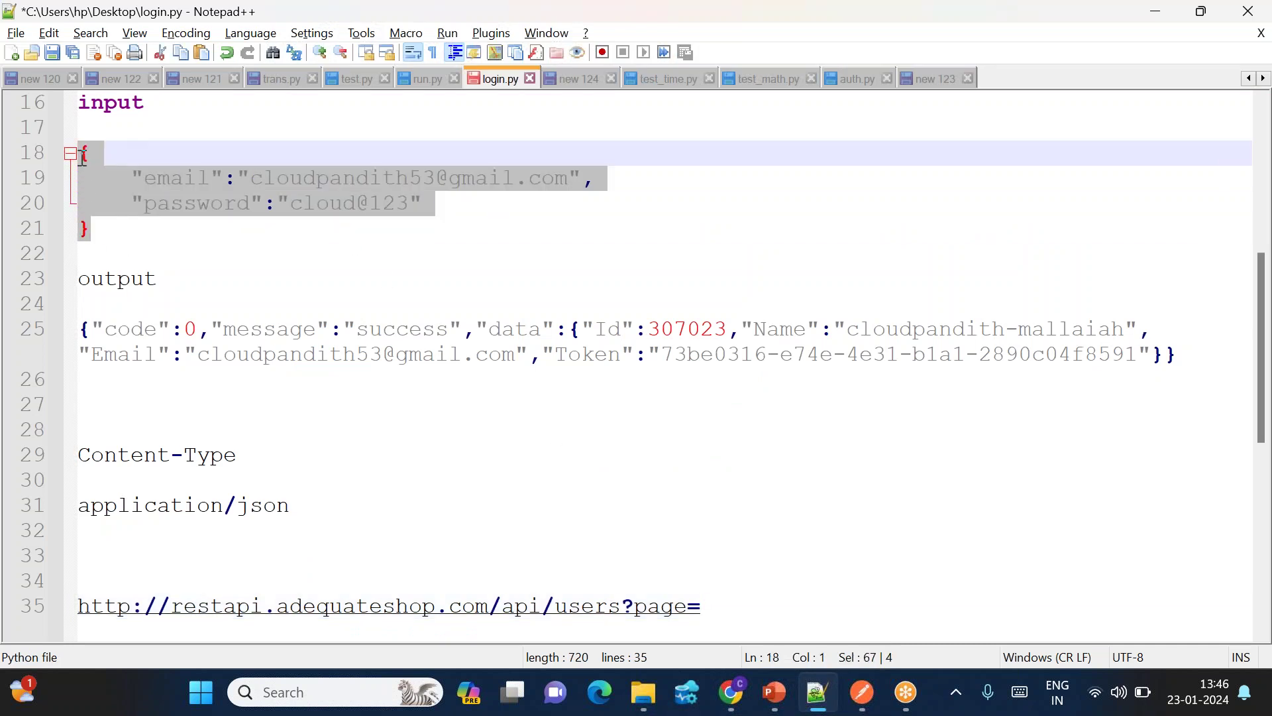
key("alt+Tab")
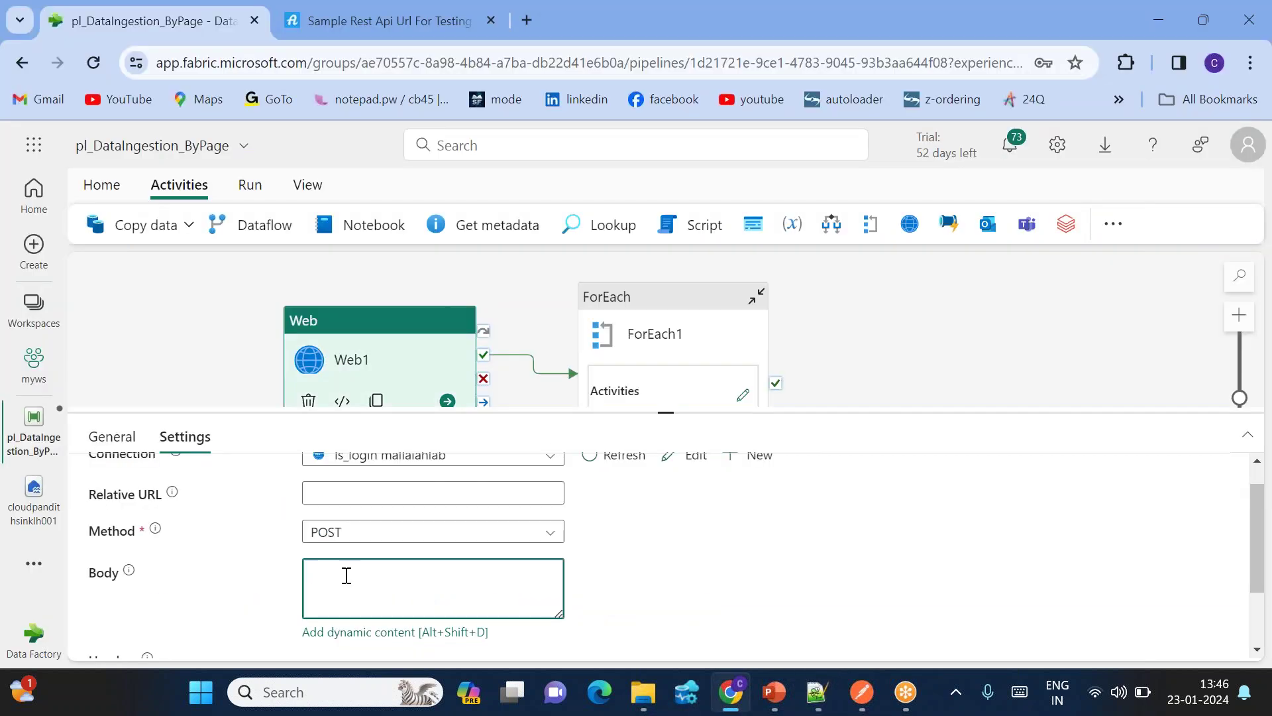
key("ctrl+v")
scroll(405, 601, "up", 1)
scroll(406, 602, "down", 1)
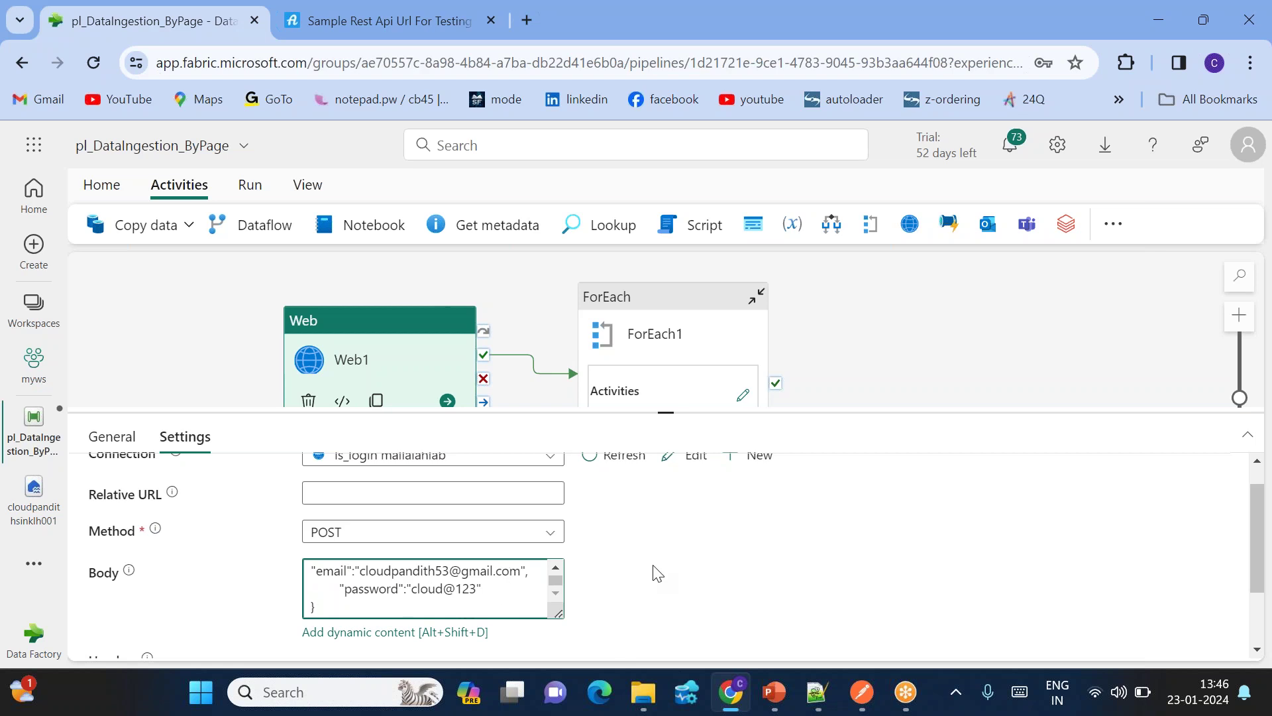
scroll(652, 572, "down", 2)
left_click(329, 584)
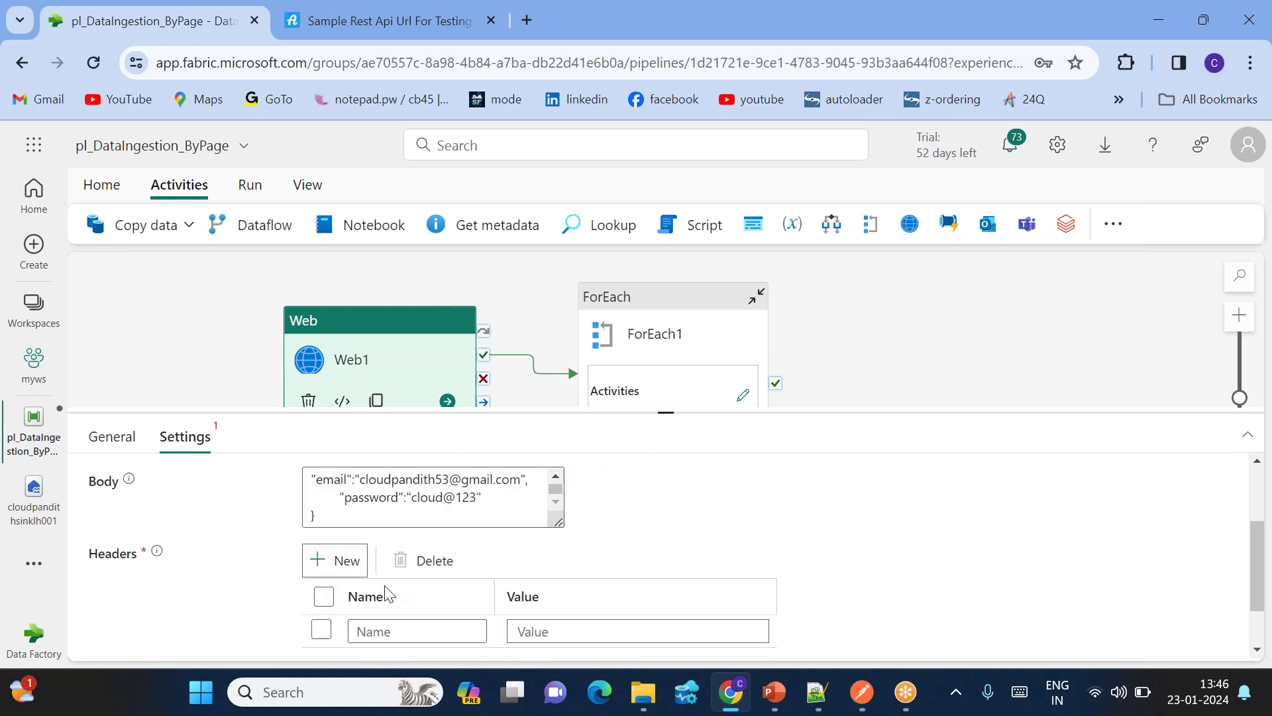
Step: Fill the new header's Name with Content-Type copied from the notes file
scroll(387, 589, "down", 1)
left_click(369, 586)
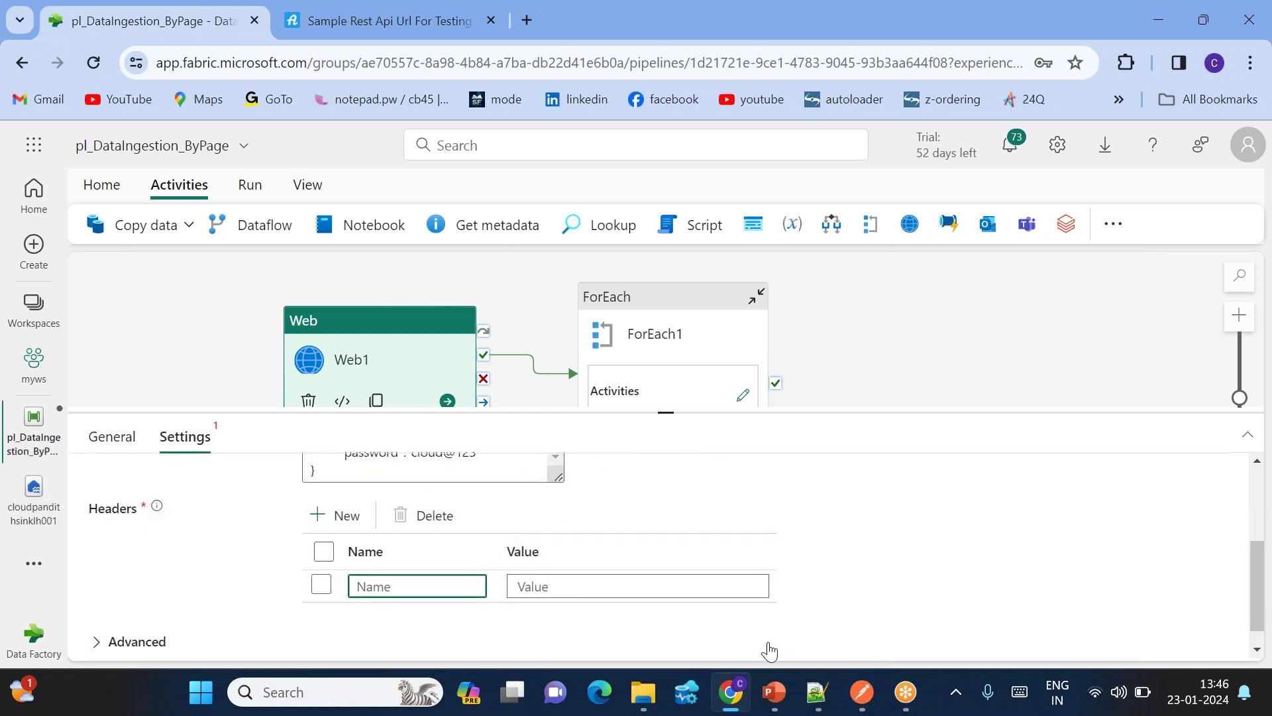
left_click(817, 692)
left_click_drag(250, 455, 68, 456)
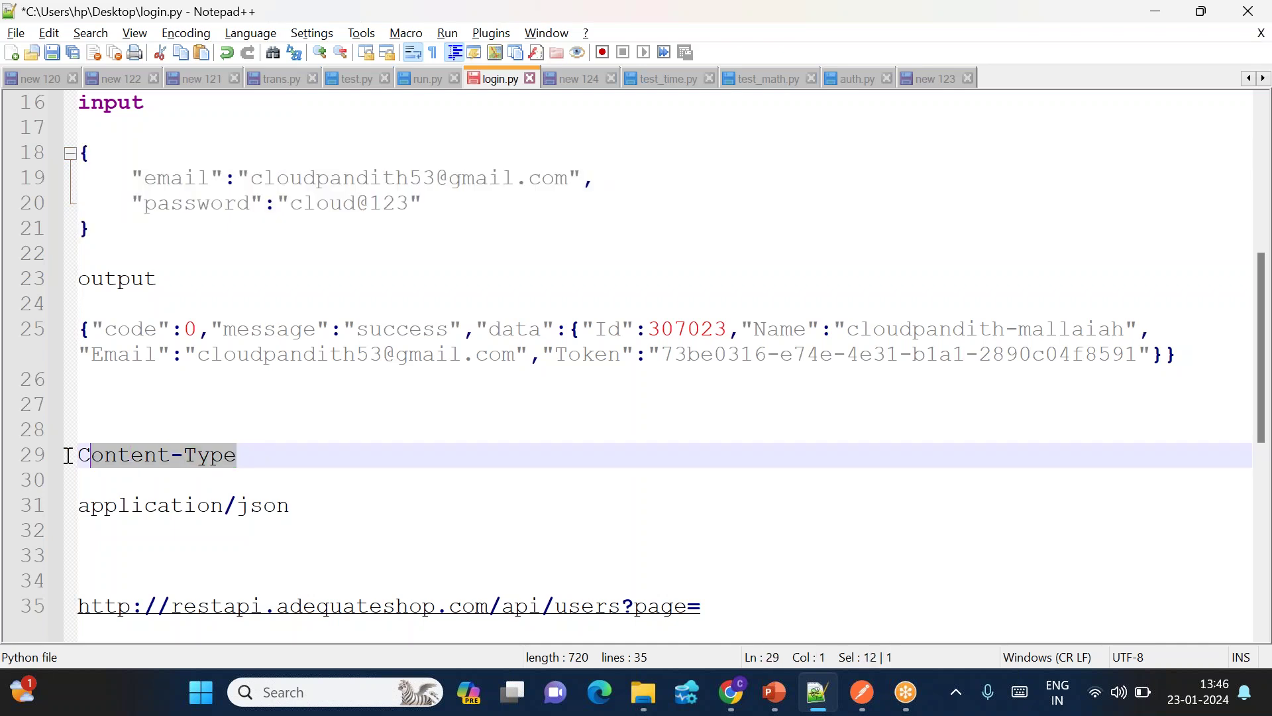
key("alt+Tab")
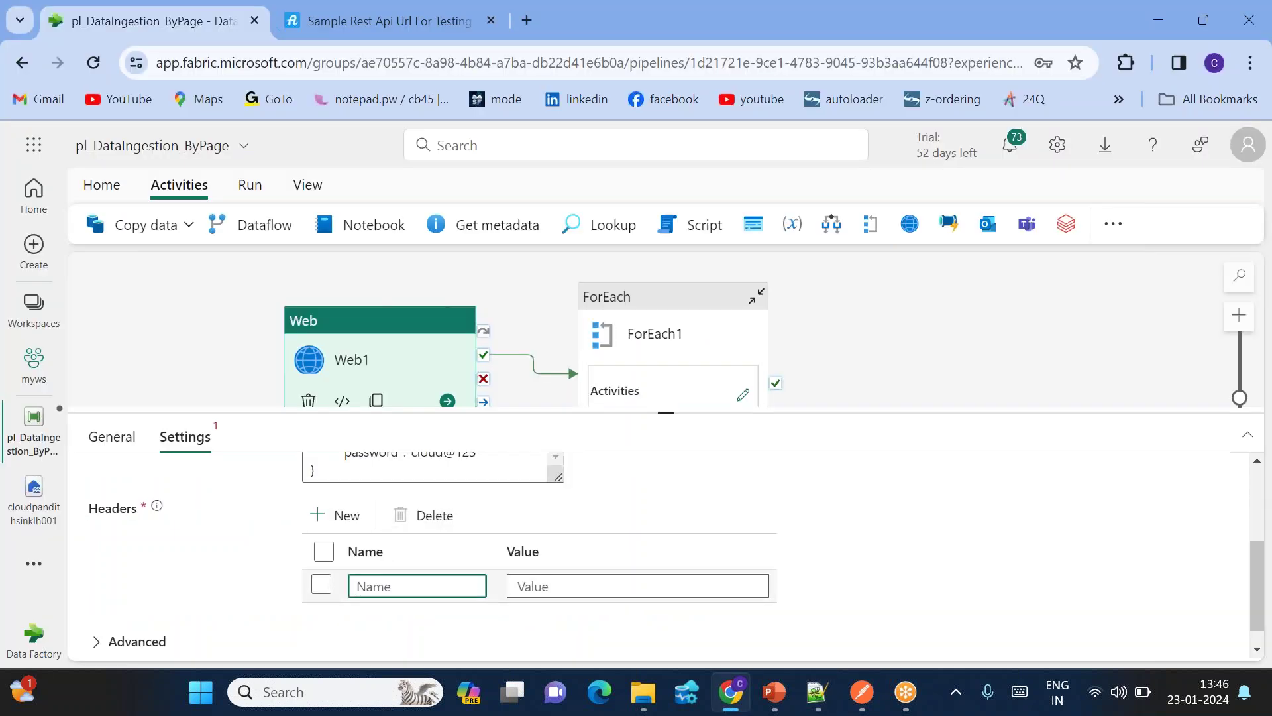
Step: Fill the header's Value with application/json copied from the notes file
key("alt+Tab")
left_click_drag(304, 506, 68, 509)
key("ctrl+c")
key("alt+Tab")
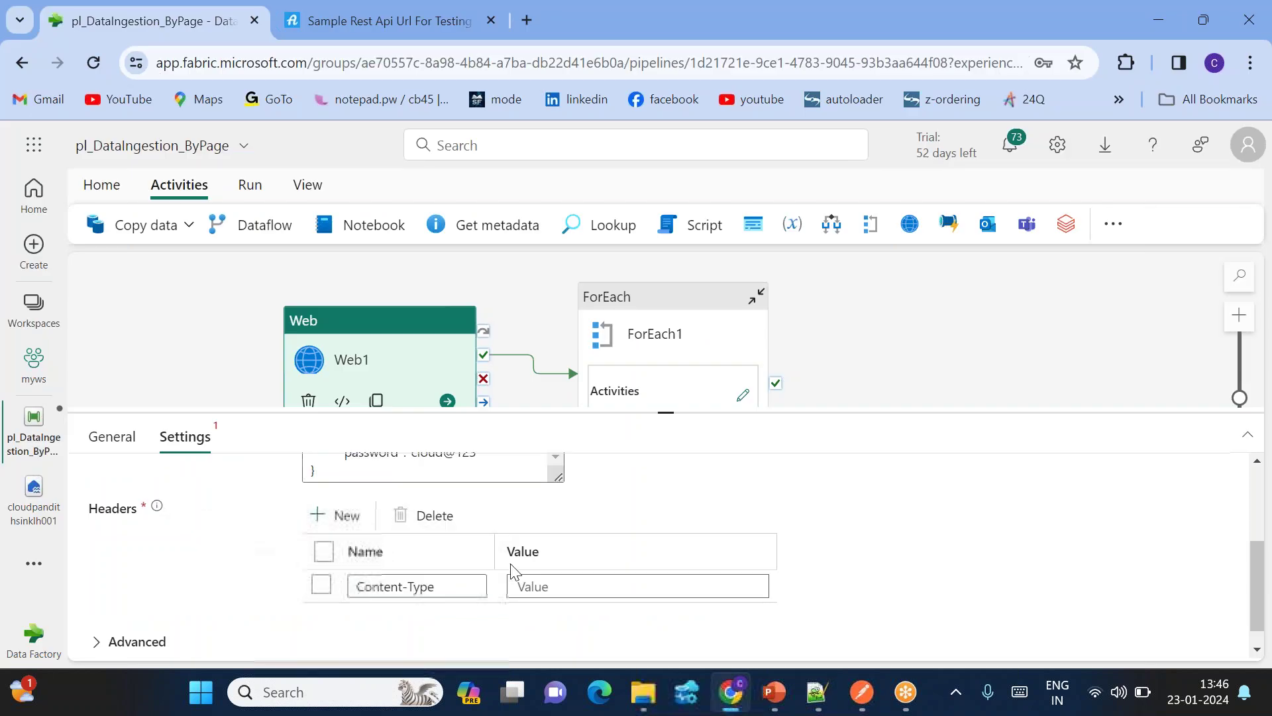
left_click(533, 585)
key("ctrl+v")
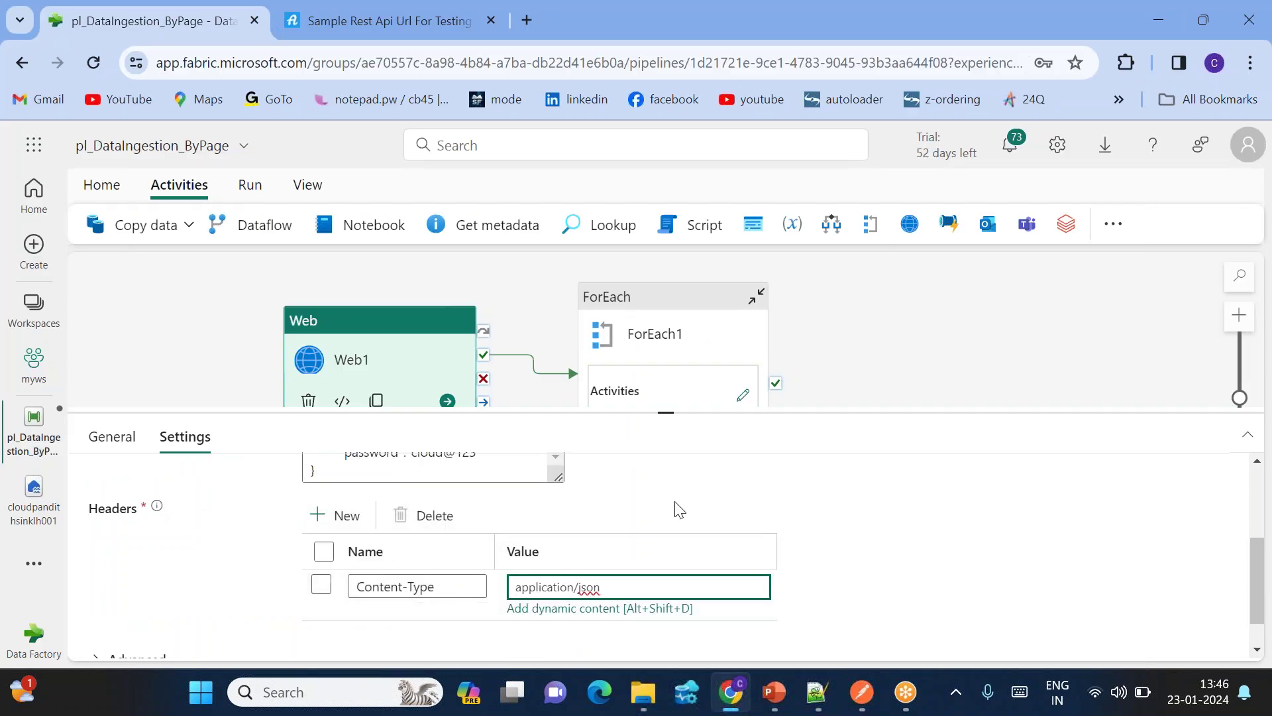
scroll(702, 506, "up", 2)
scroll(703, 507, "up", 1)
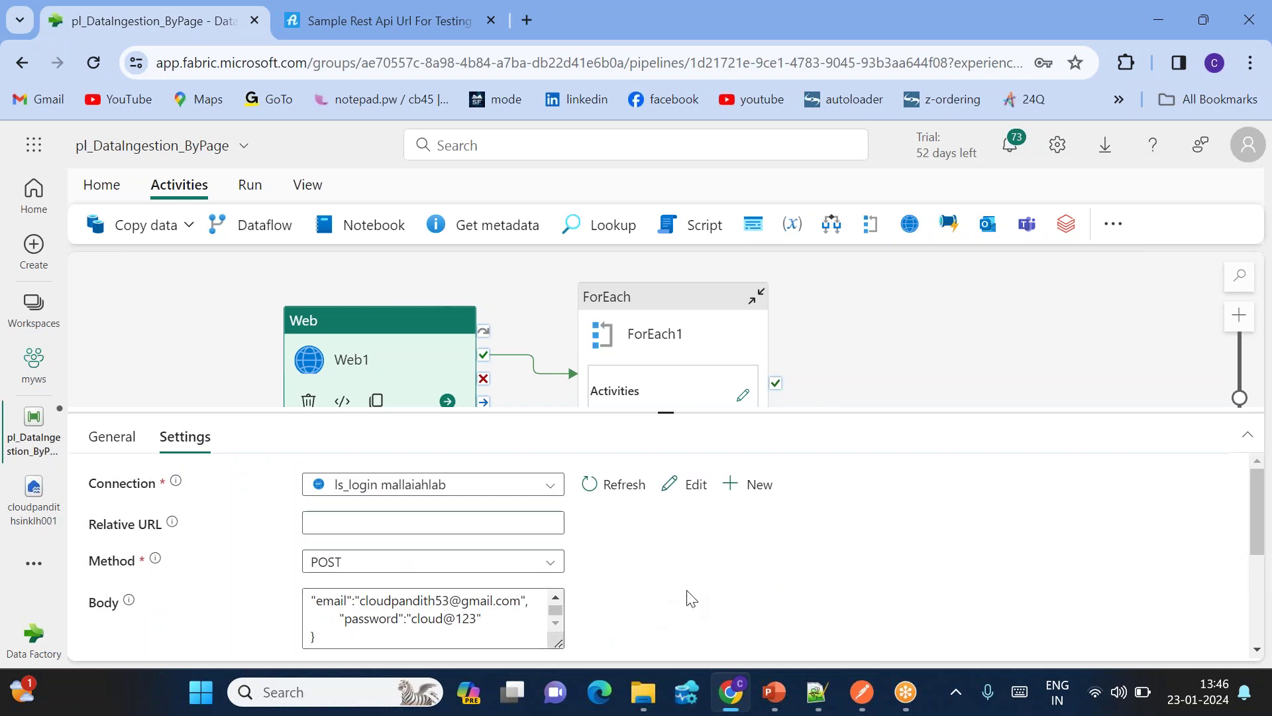
left_click(817, 696)
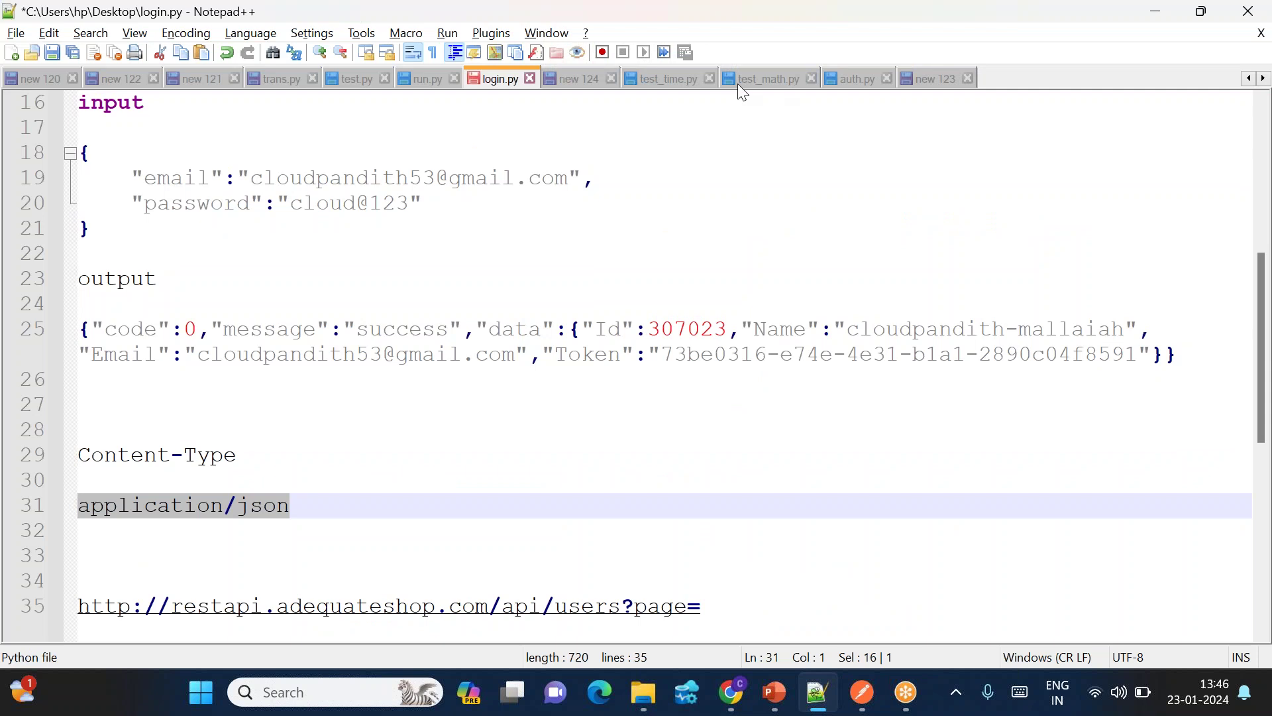
Step: Browse the open Notepad++ files, including auth.py and the new 123 sample JSON
left_click(589, 80)
left_click(678, 79)
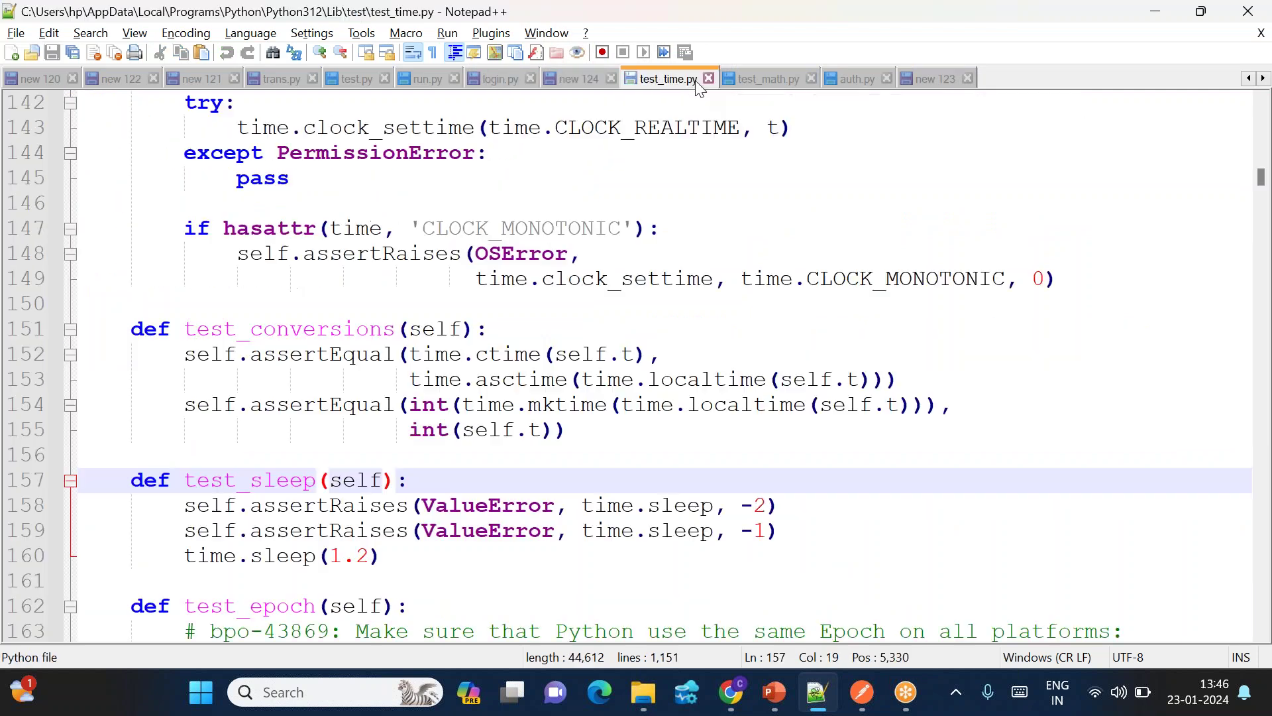
left_click(757, 80)
left_click(857, 81)
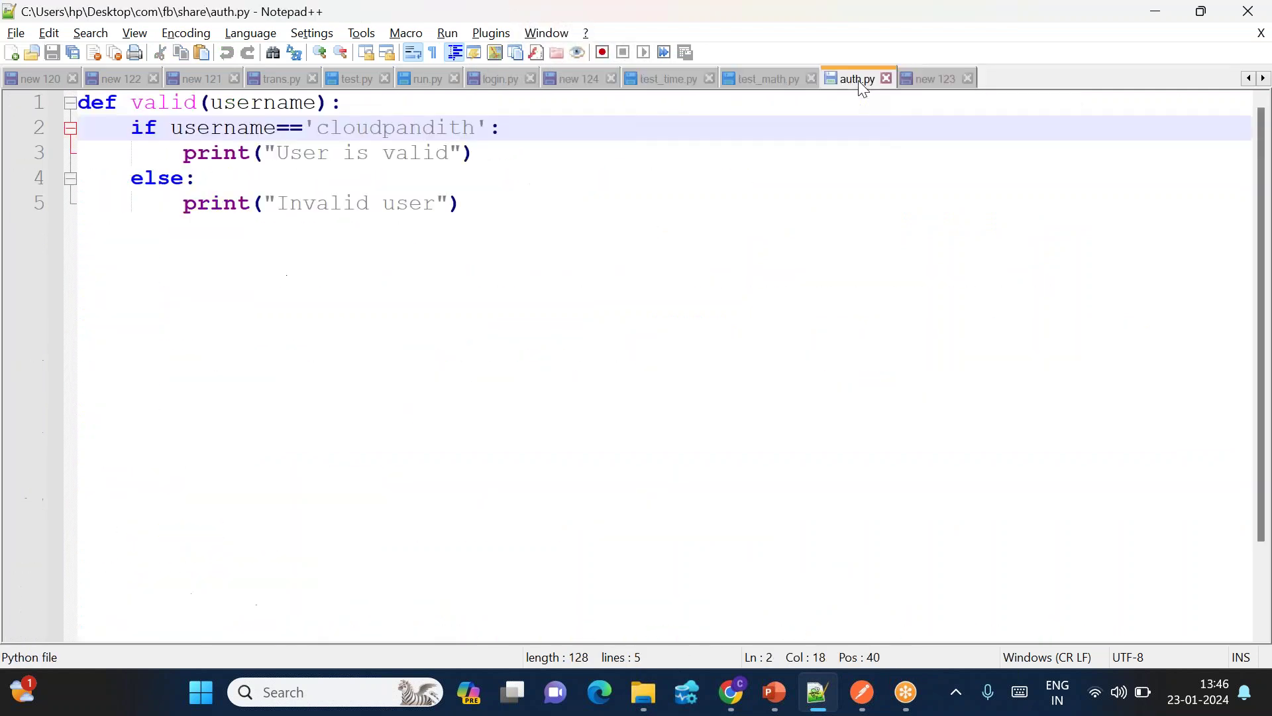
left_click(920, 86)
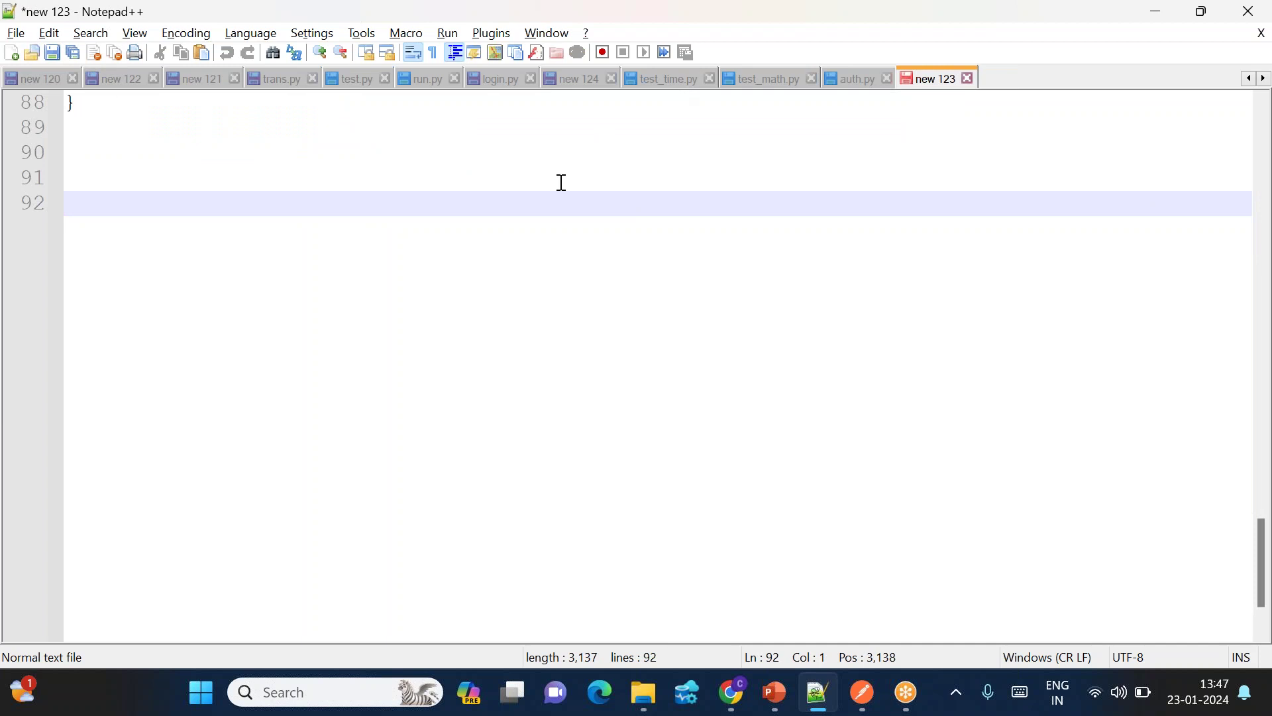
scroll(562, 183, "up", 15)
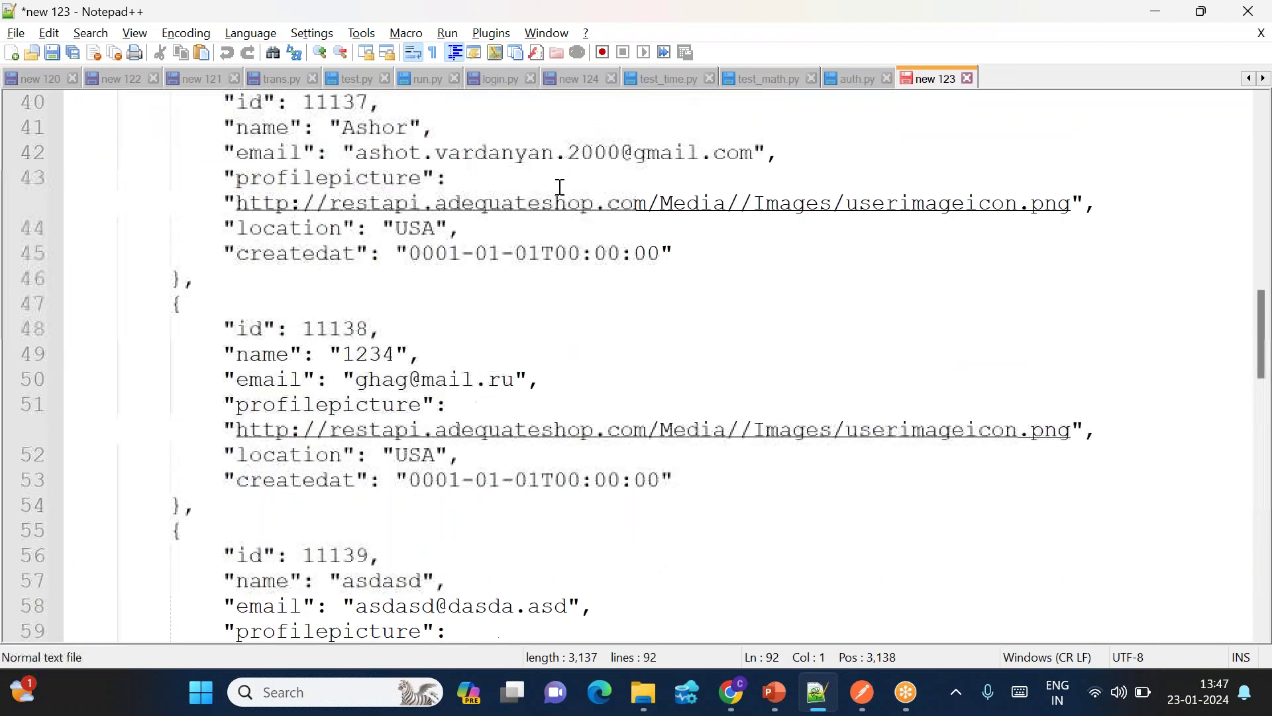
scroll(560, 187, "up", 13)
Step: Review login.py's login request, token response and Content-Type notes, then return to Fabric
left_click(502, 79)
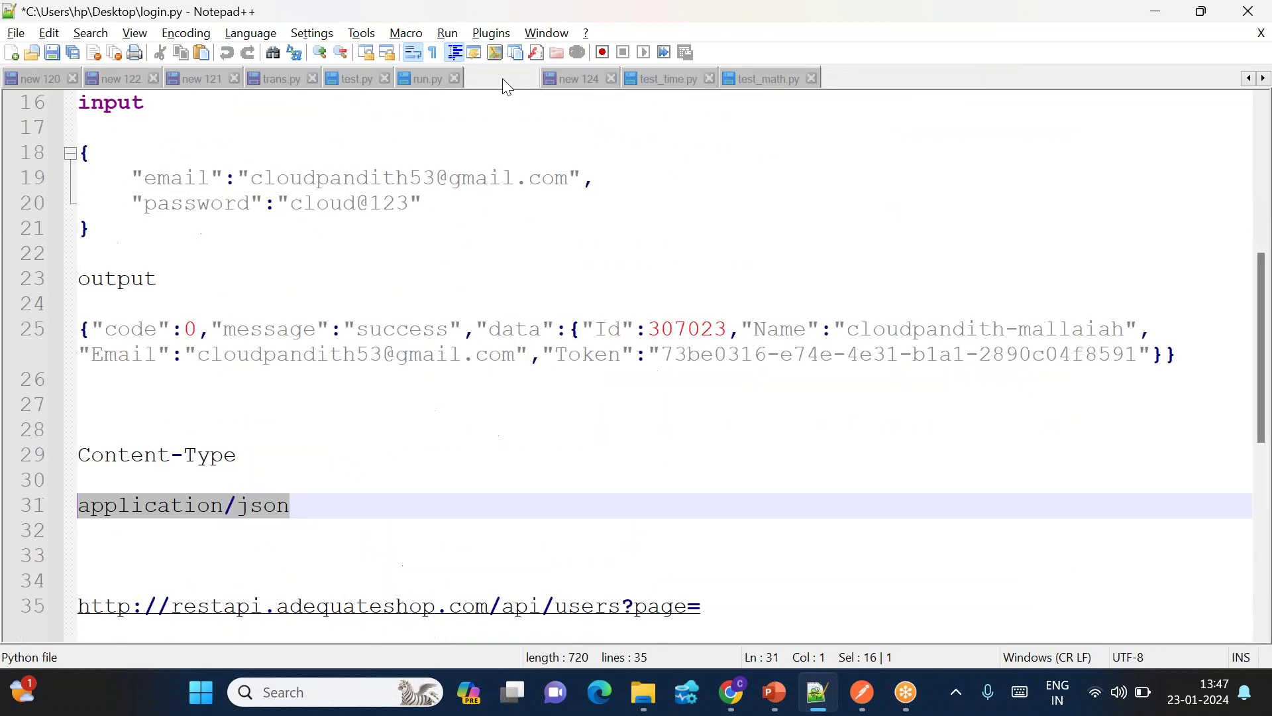
scroll(448, 378, "down", 6)
scroll(451, 379, "up", 7)
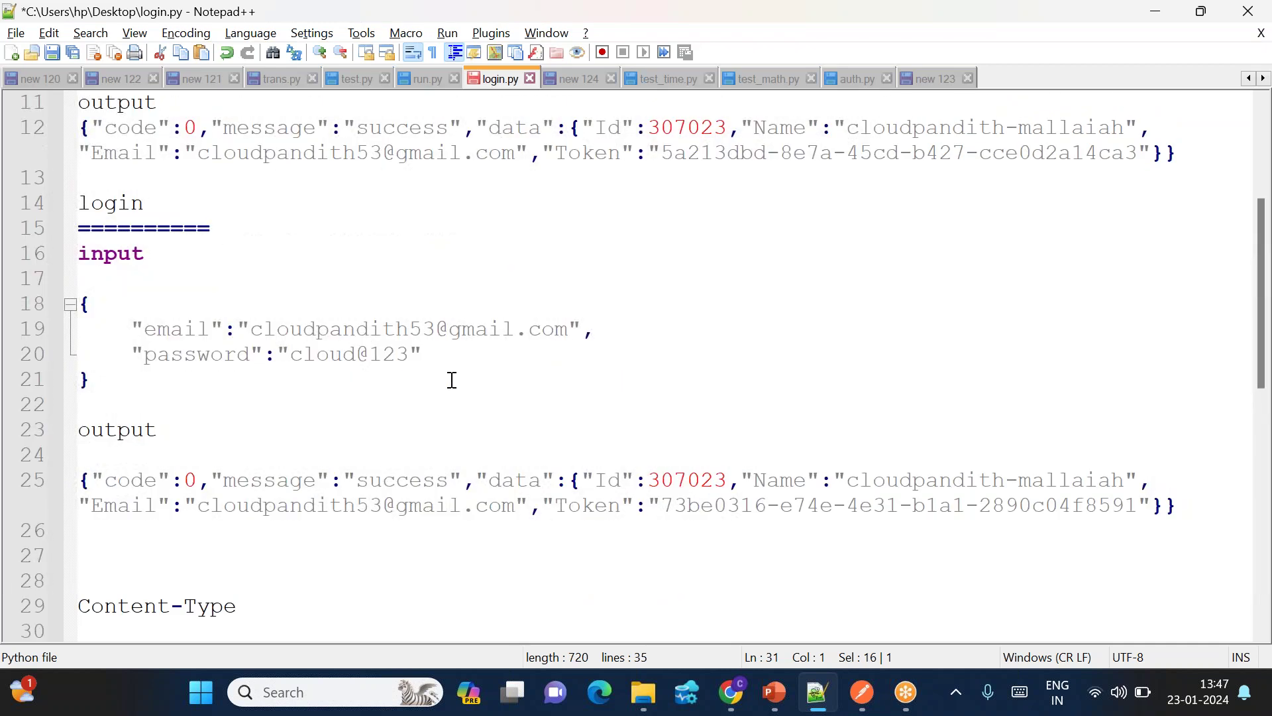
scroll(452, 380, "up", 3)
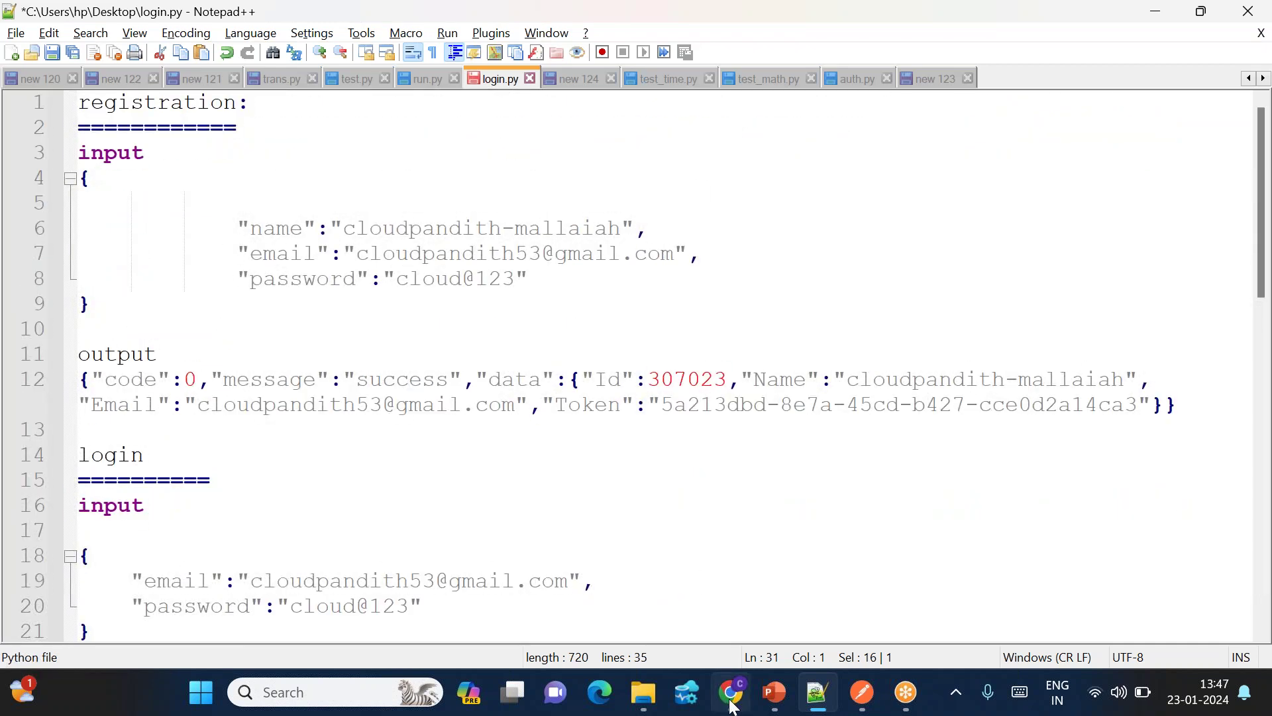
left_click(732, 703)
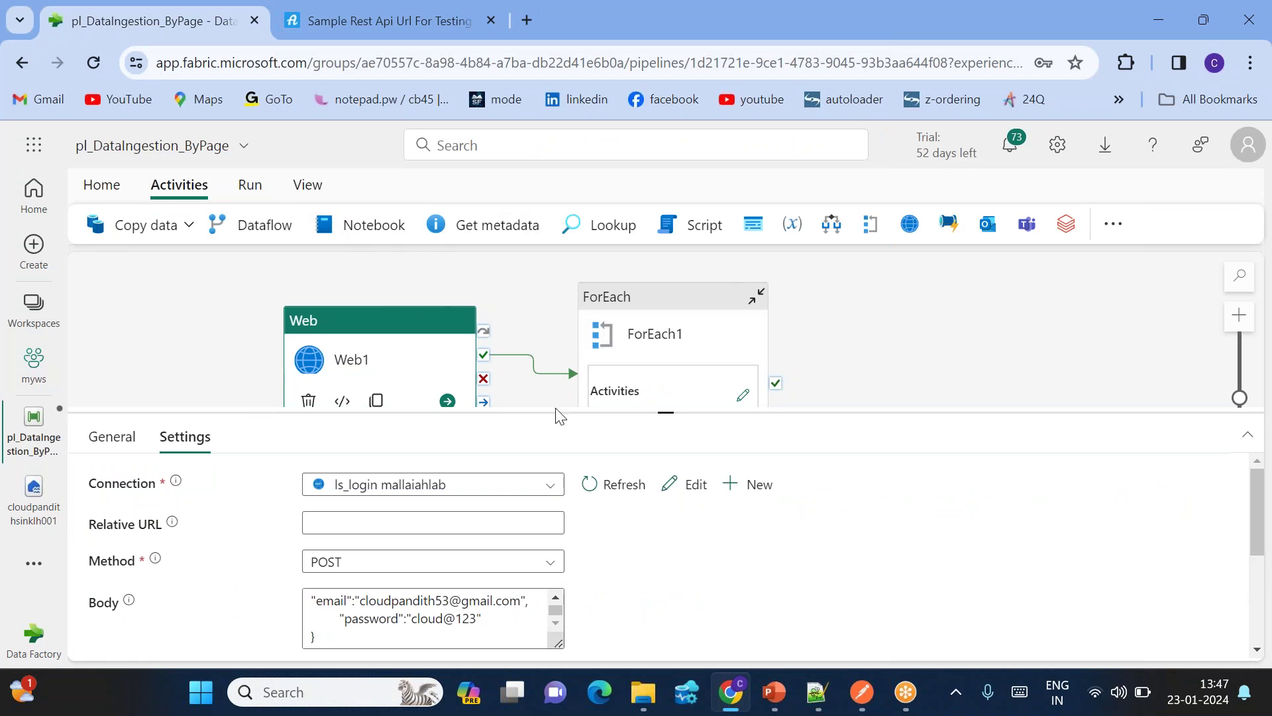
Step: Cut Web1 from pl_DataIngestion_ByPage and create a new data pipeline named pipeline1 in myws
right_click(371, 329)
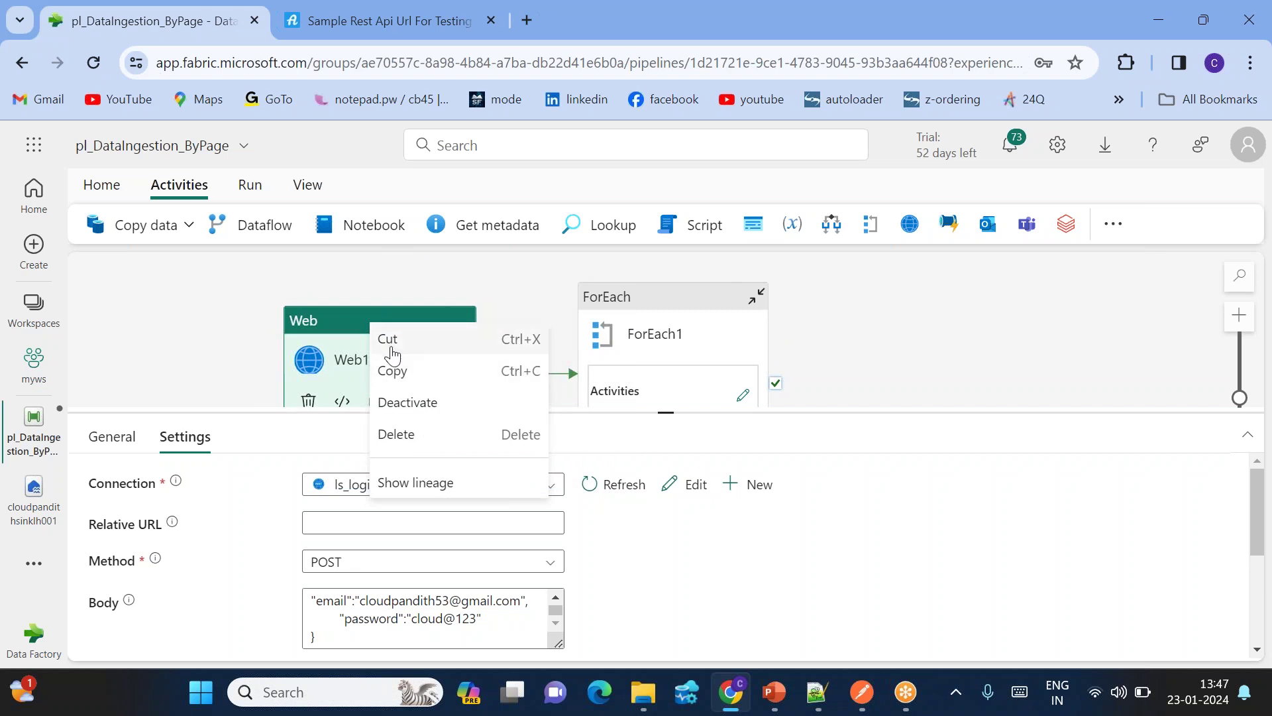
left_click(385, 340)
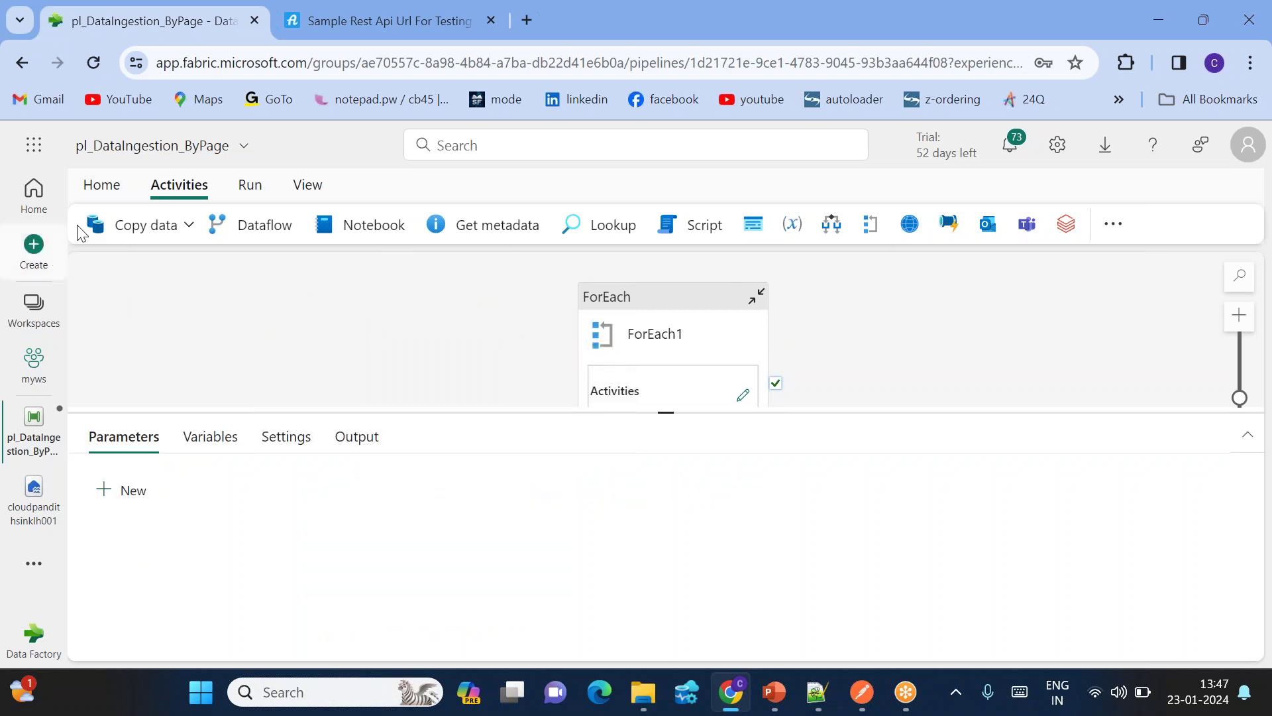
left_click(33, 361)
left_click(170, 242)
left_click(180, 135)
left_click(650, 483)
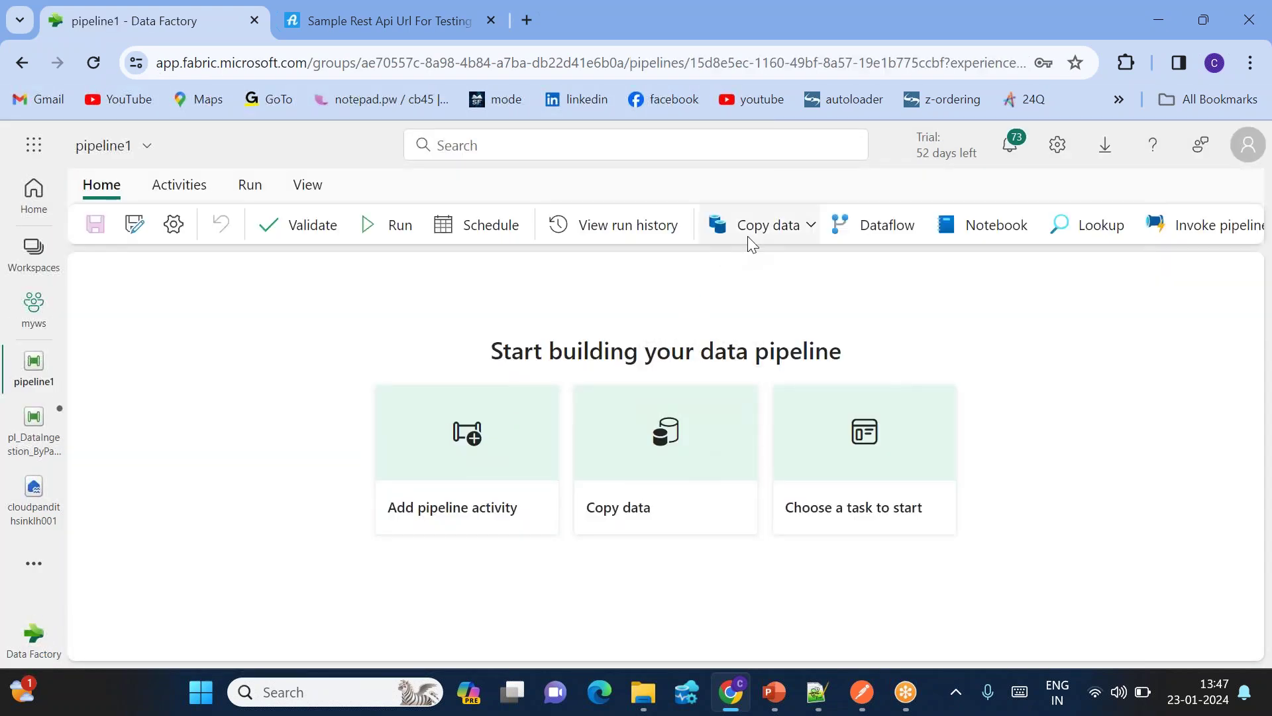
Step: Clear pipeline1's canvas and paste Web1 into it, centred on the canvas
left_click(756, 231)
left_click(426, 320)
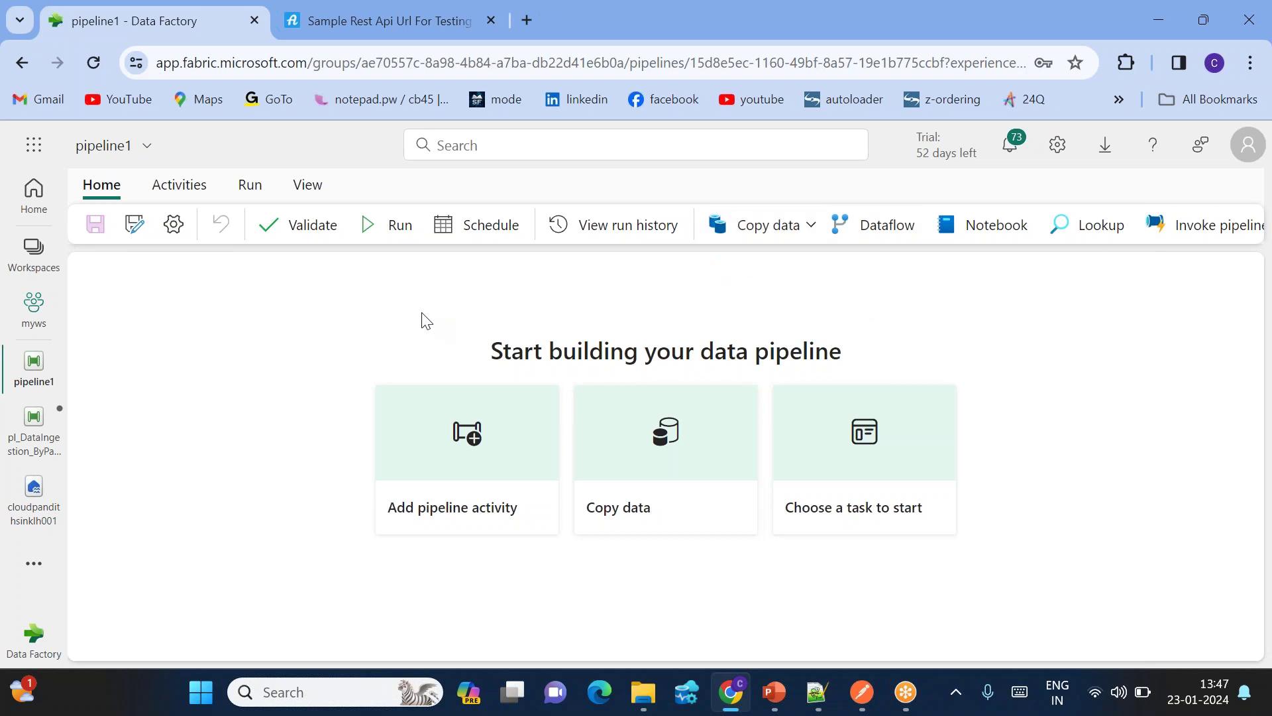
left_click(1092, 230)
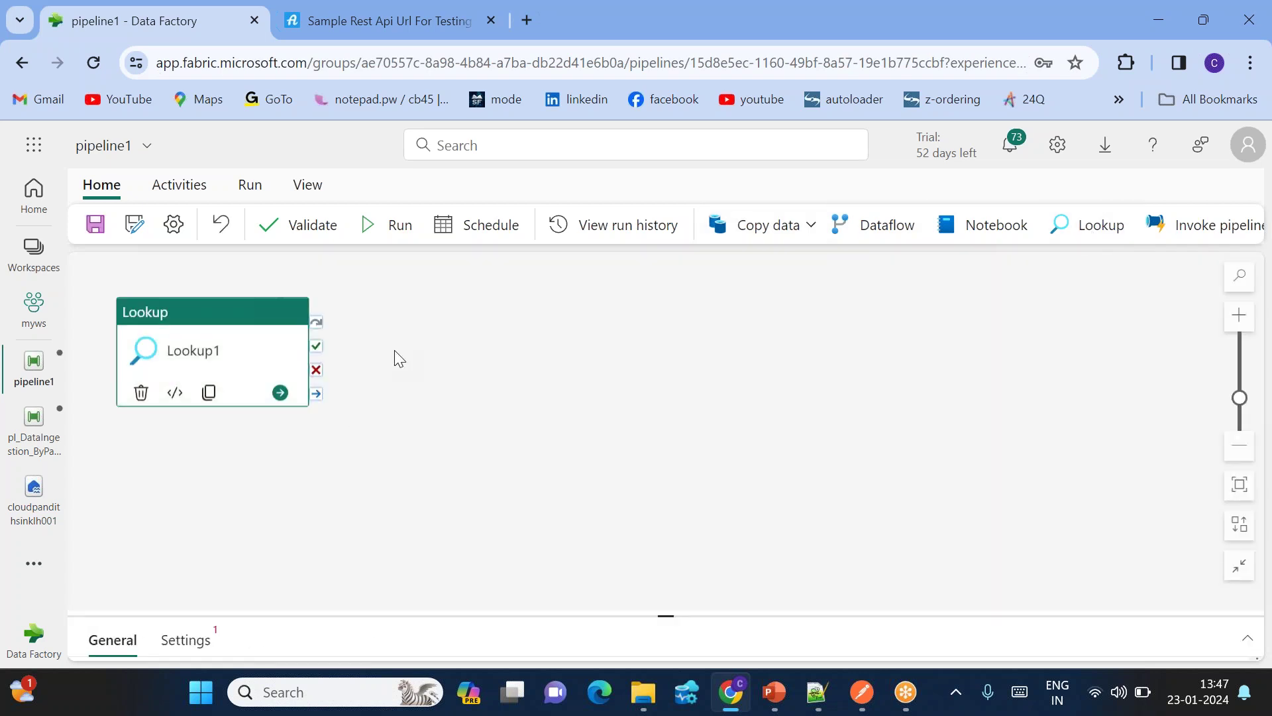
left_click(141, 393)
right_click(329, 313)
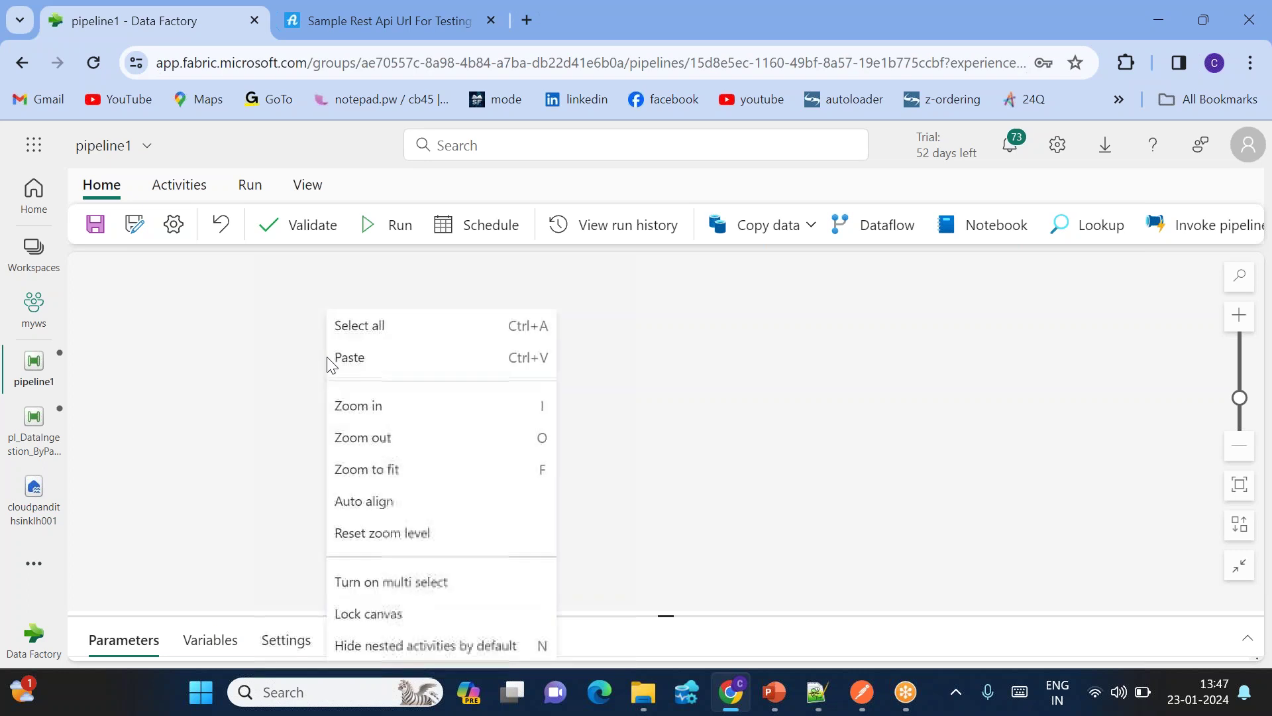
left_click(391, 361)
left_click_drag(213, 355, 416, 343)
Step: Check Web1's POST body and Content-Type header settings, then run pipeline1
left_click_drag(660, 616, 596, 451)
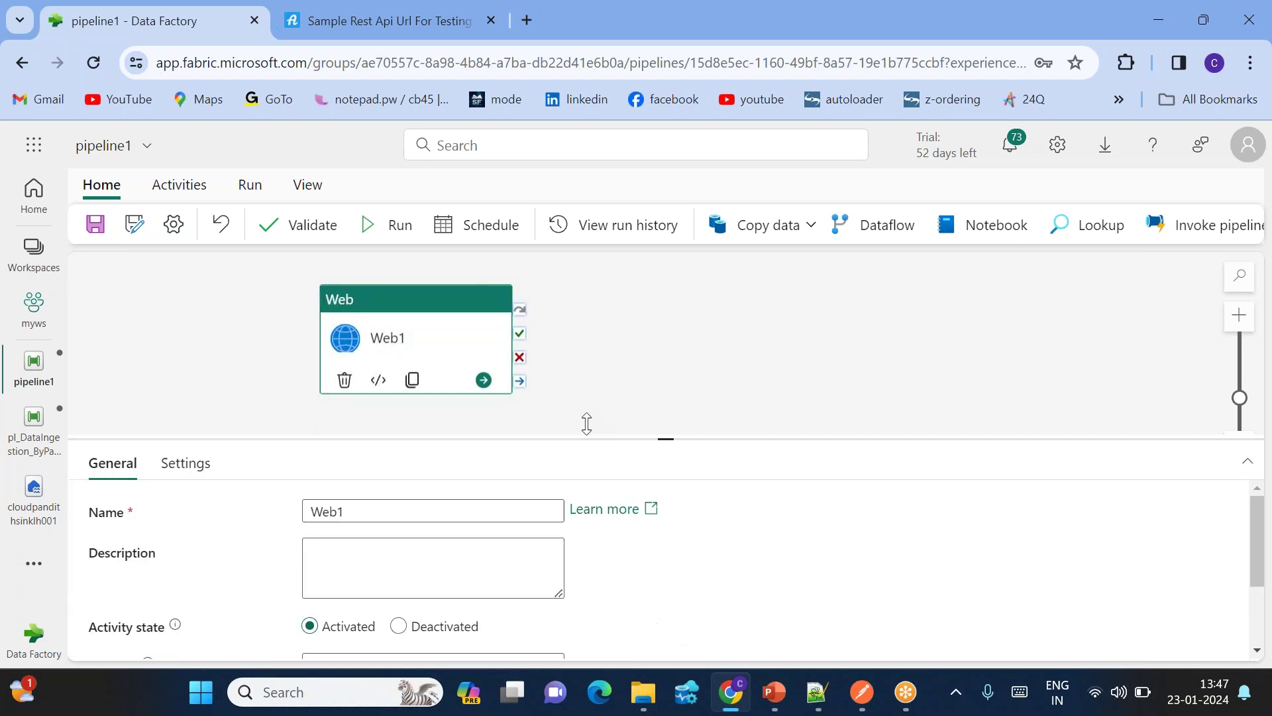
left_click(182, 441)
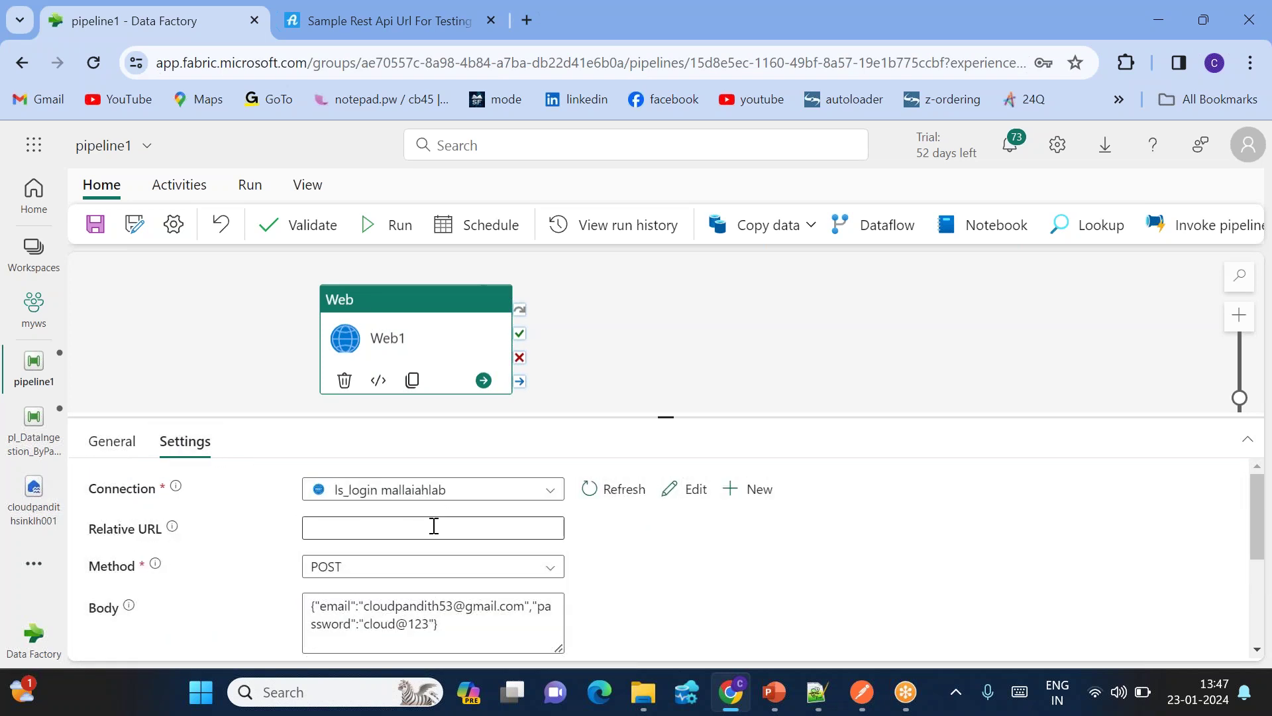
scroll(432, 525, "down", 2)
scroll(440, 562, "down", 1)
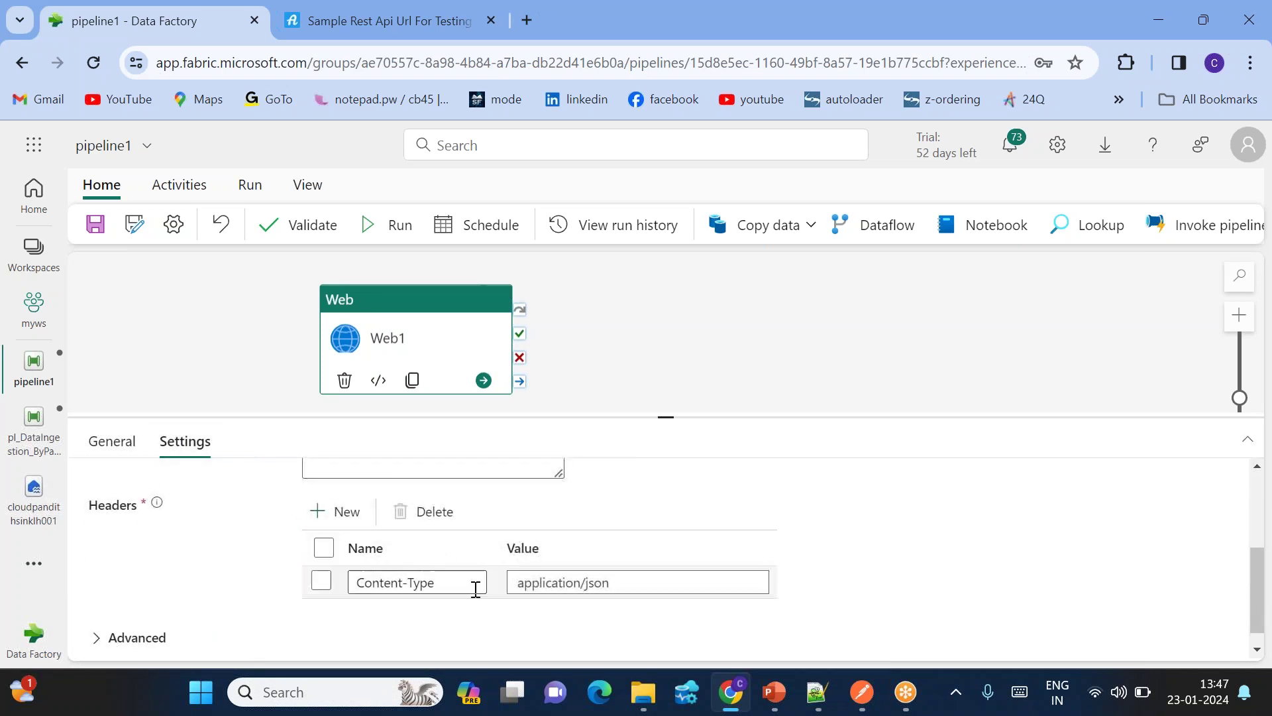
left_click(392, 229)
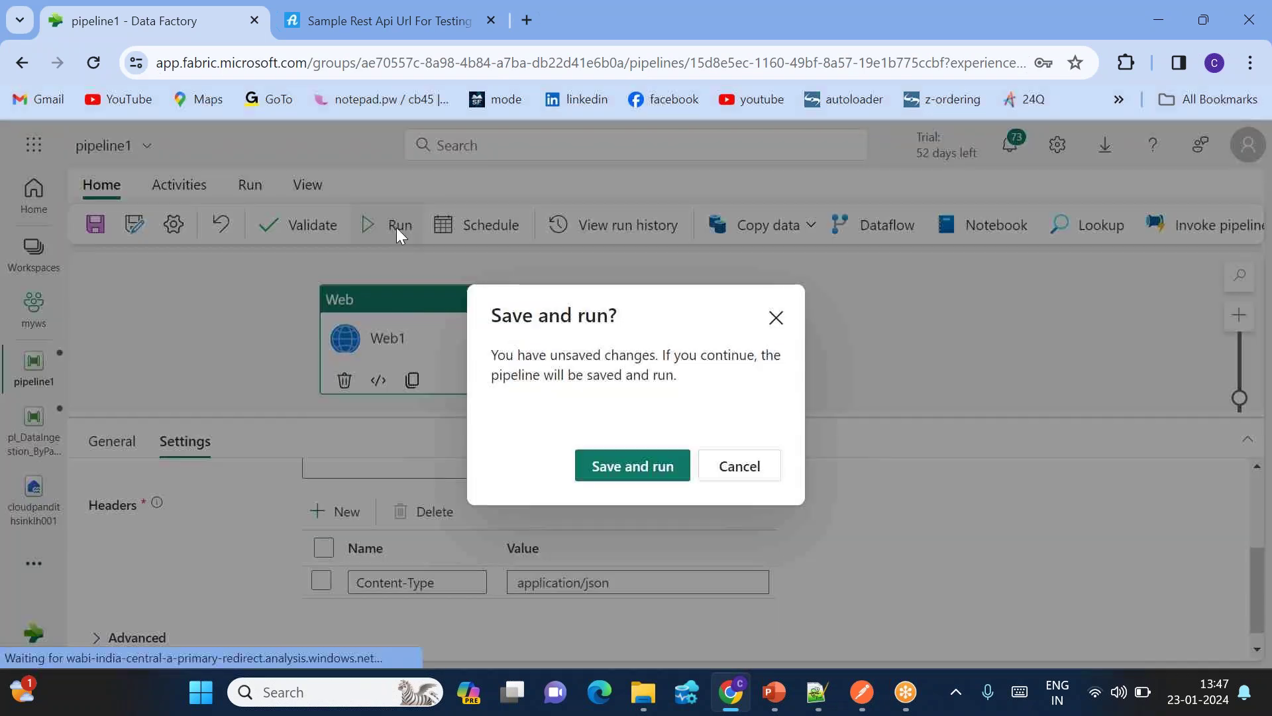
Step: Save and run pipeline1, refreshing the status until Web1 succeeds
left_click(604, 475)
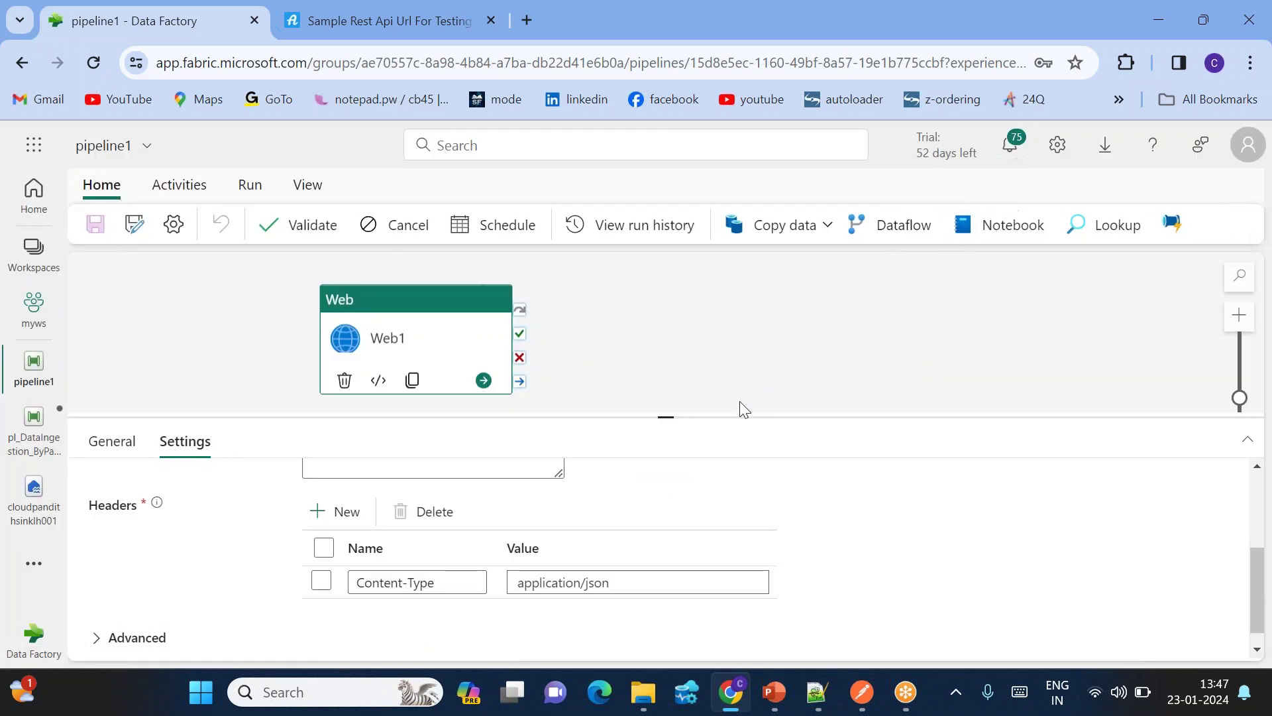
left_click(420, 363)
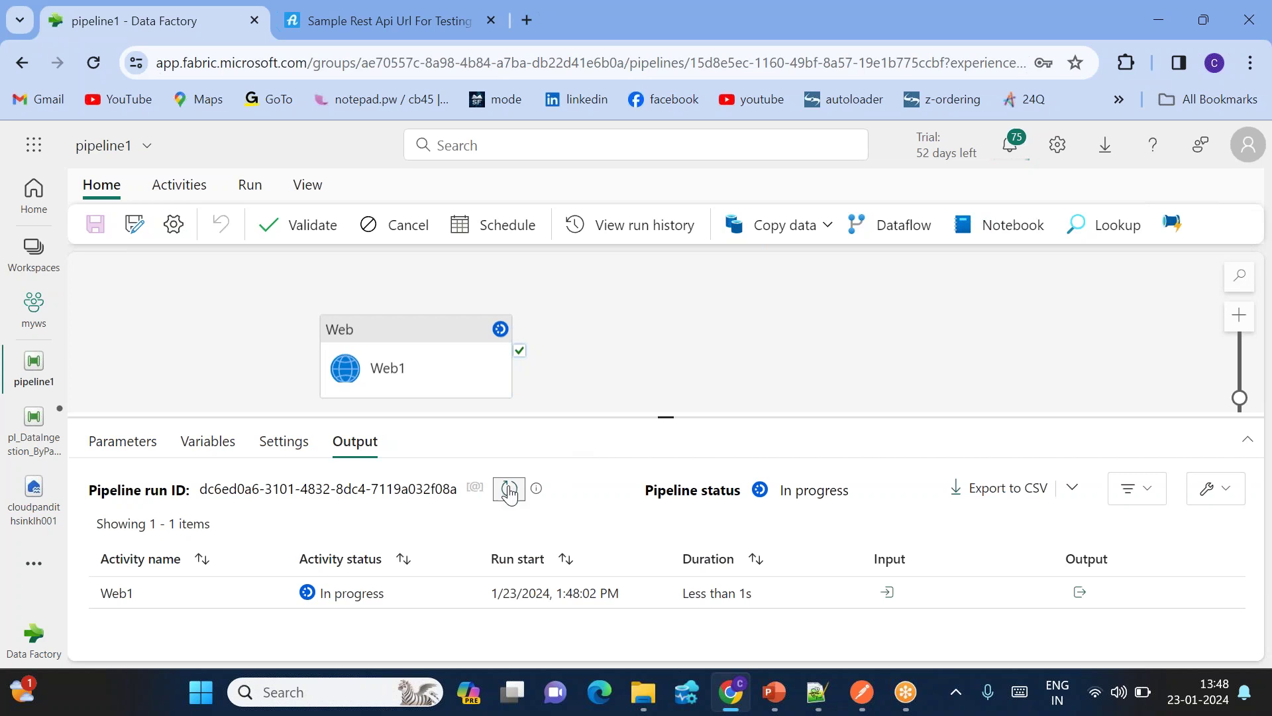
left_click(509, 491)
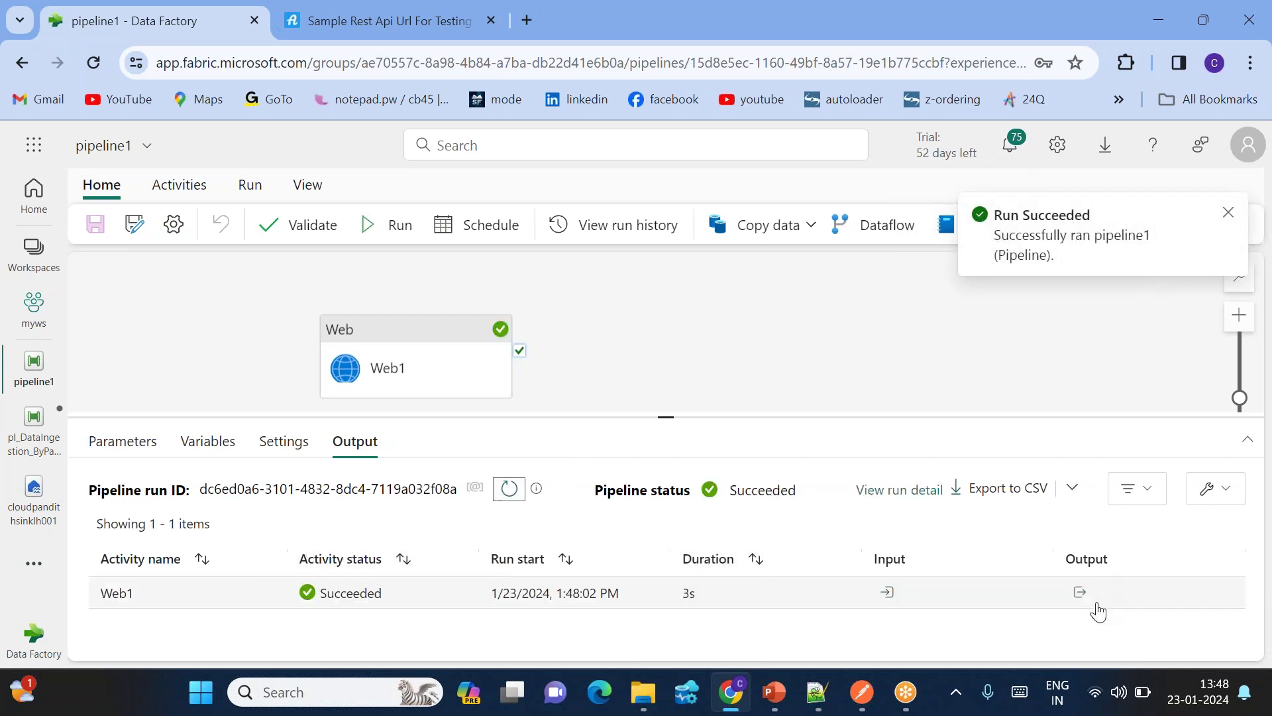
Step: Inspect Web1's run output and locate the returned login Token field
left_click(1079, 593)
scroll(979, 488, "down", 1)
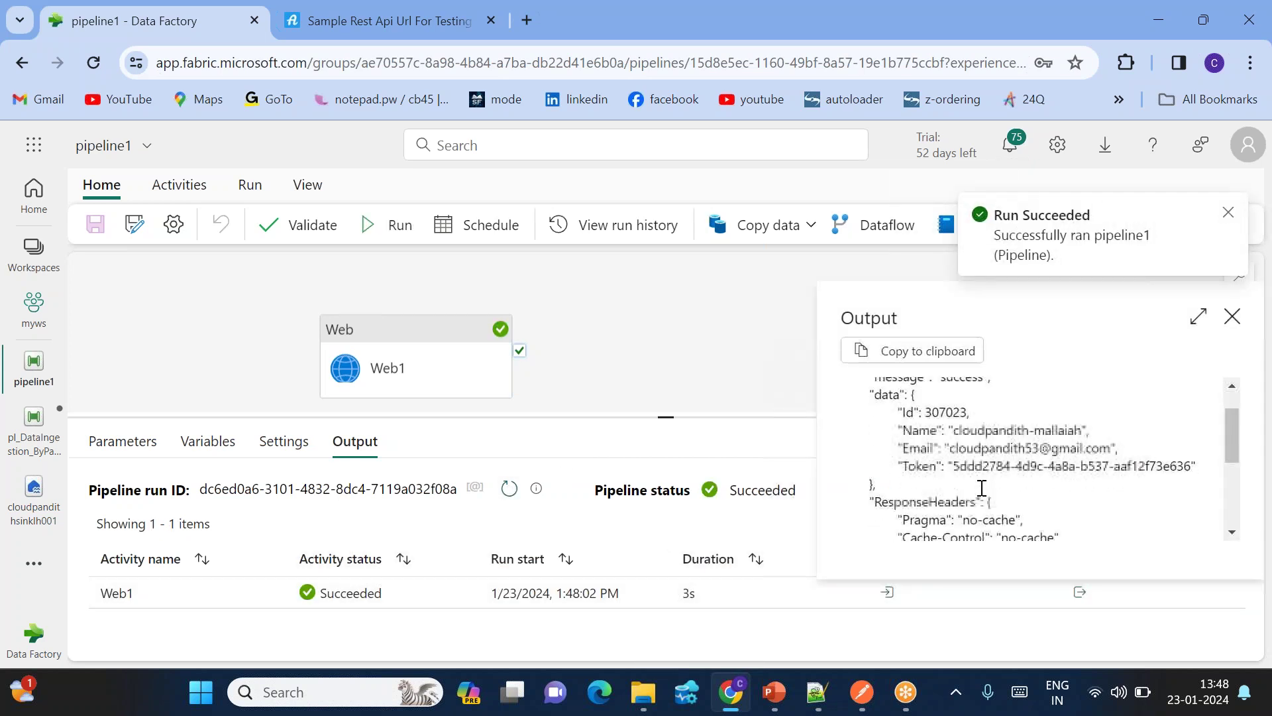
scroll(913, 466, "up", 1)
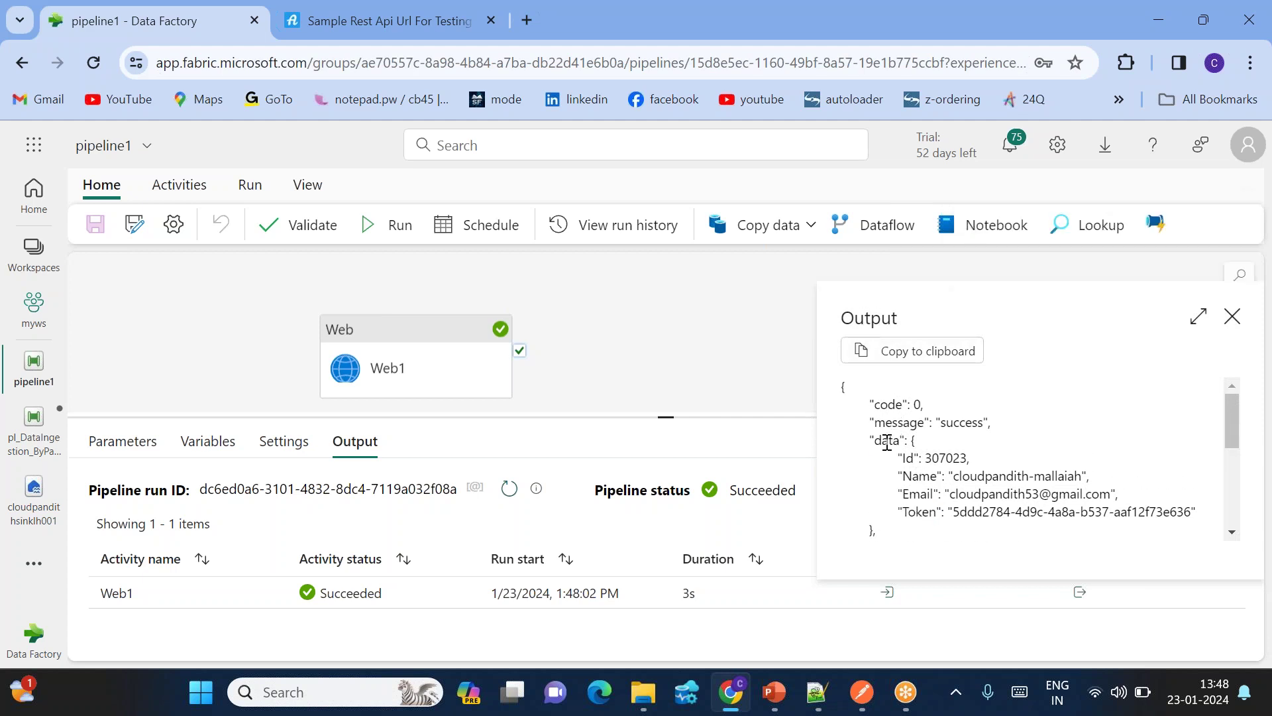
double_click(920, 516)
left_click(1232, 316)
left_click(412, 363)
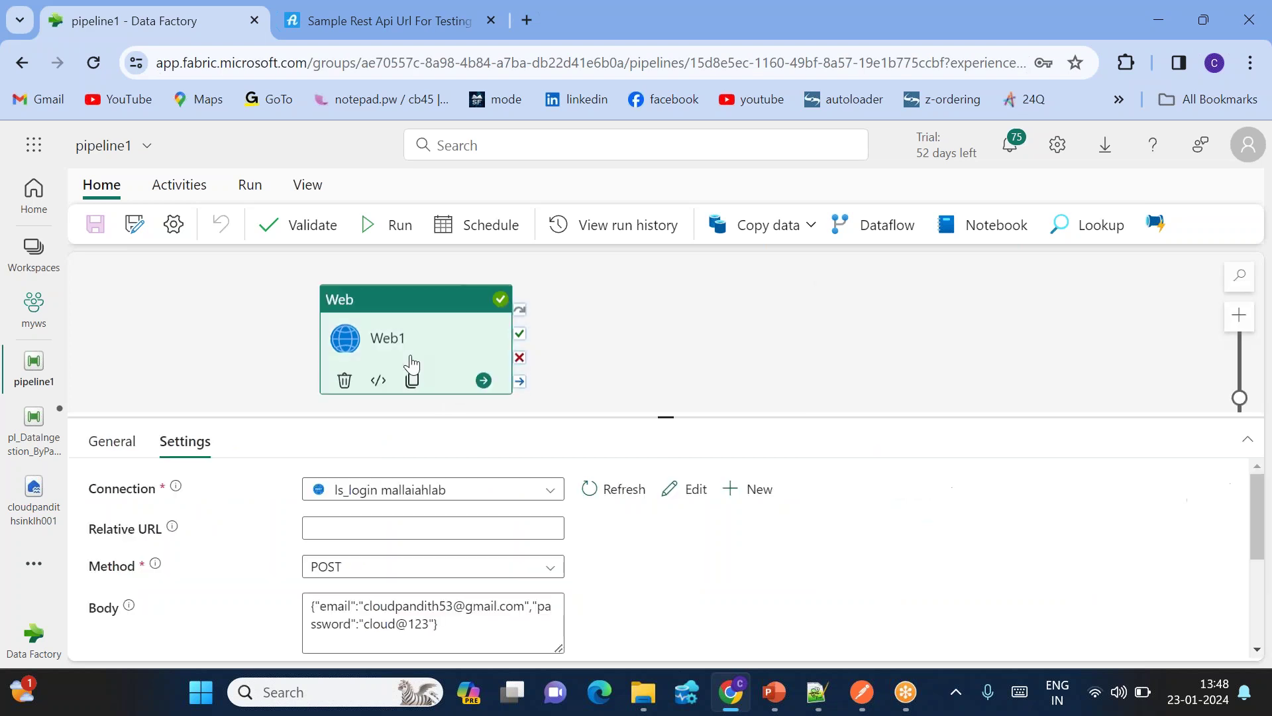
Step: Copy Web1 from pipeline1 and paste it into pl_DataIngestion_ByPage, left of ForEach1
right_click(403, 342)
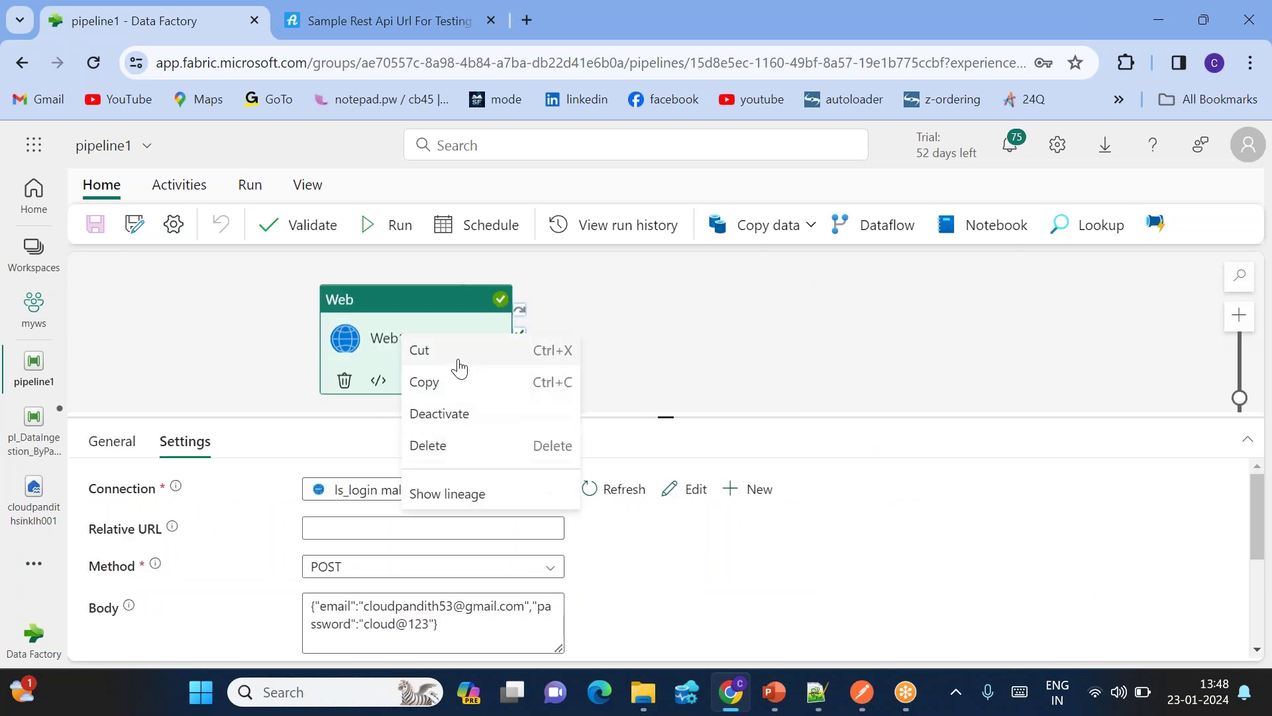
left_click(444, 400)
left_click(32, 424)
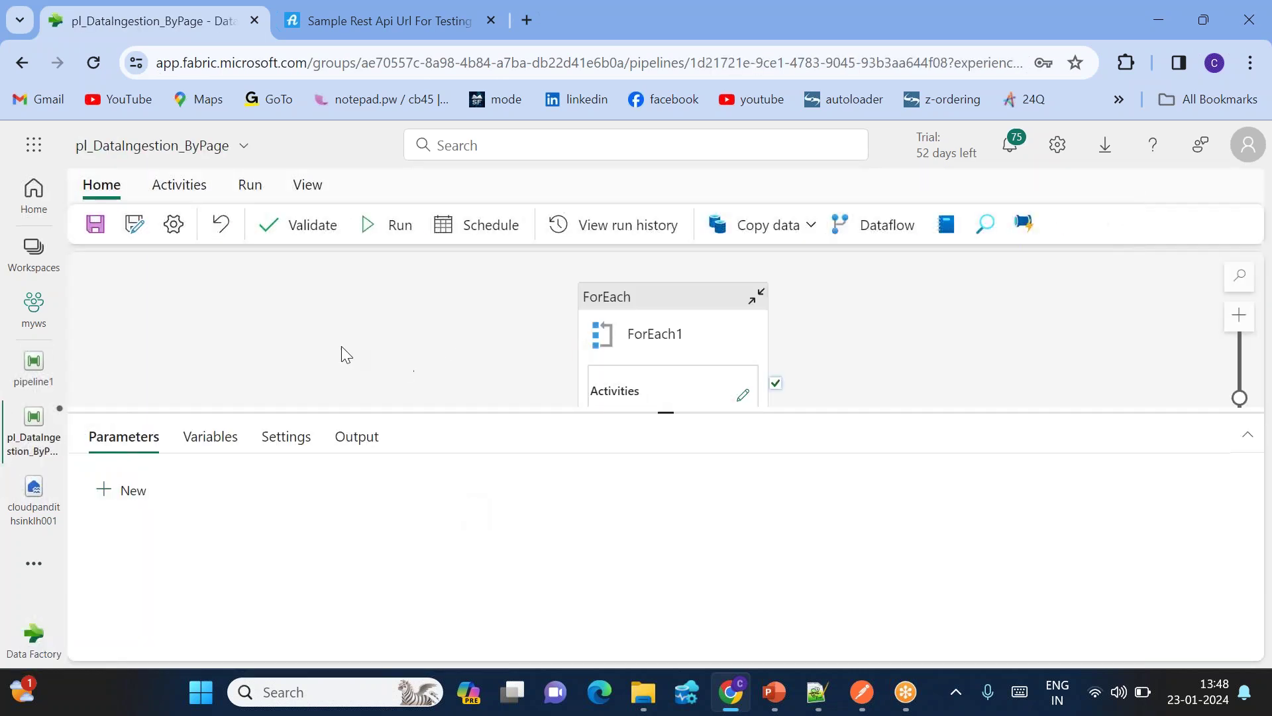
right_click(340, 346)
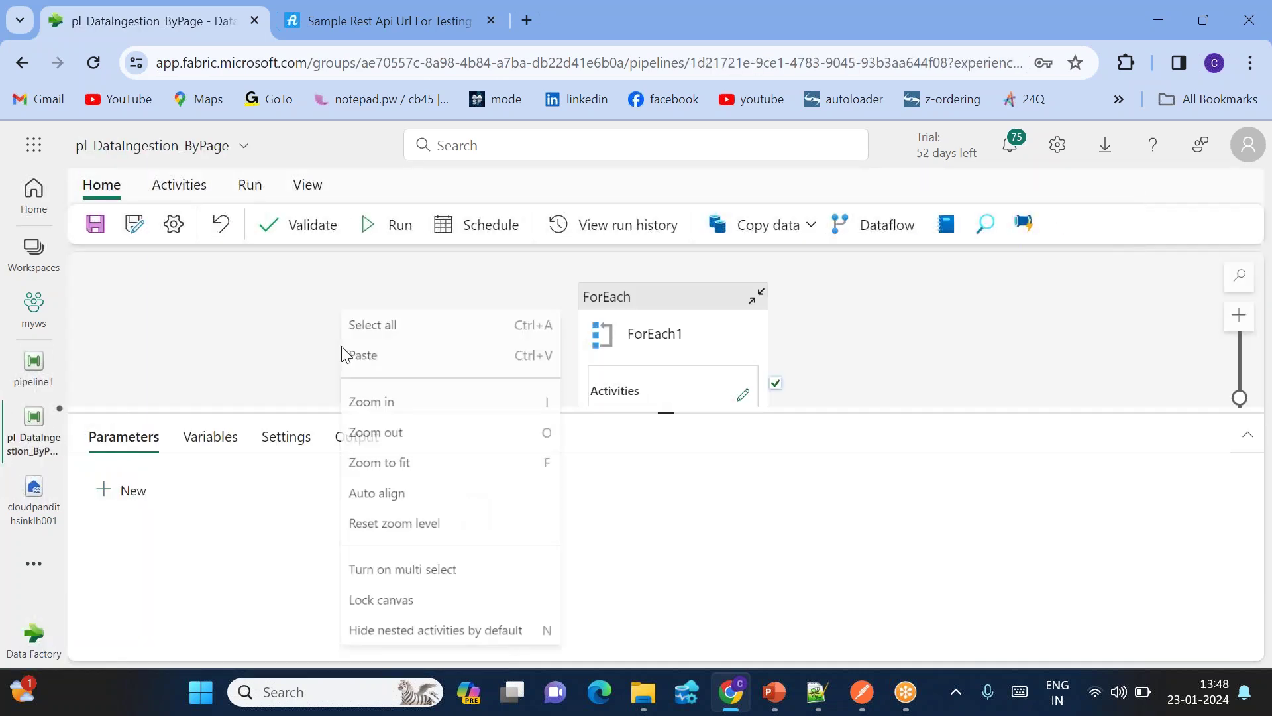
left_click(380, 365)
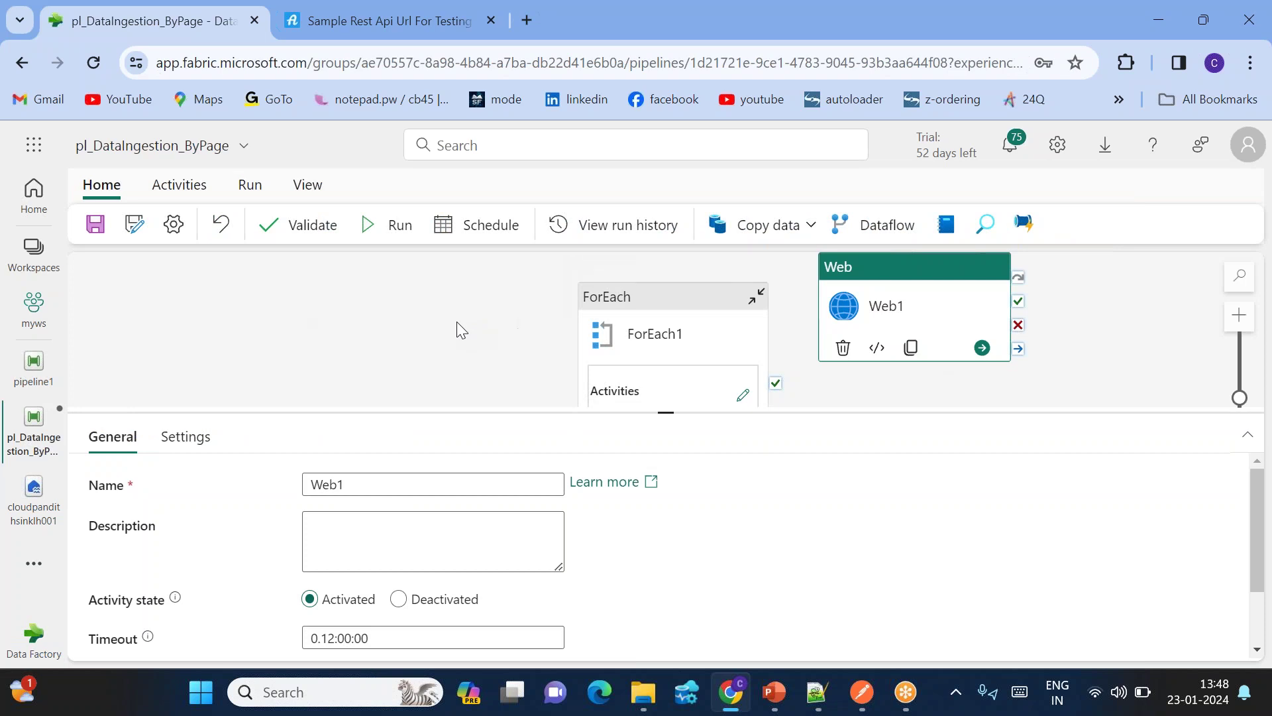
mouse_move(878, 292)
left_mouse_down()
mouse_move(654, 338)
mouse_move(360, 315)
left_mouse_up()
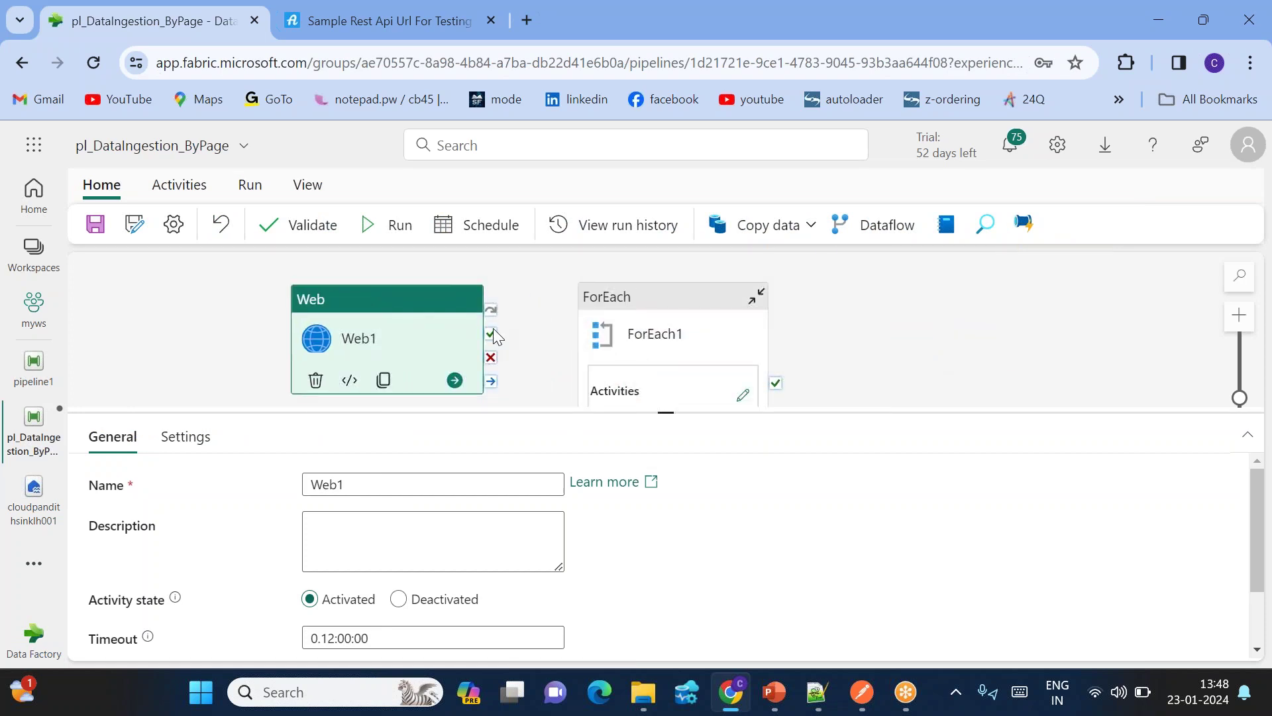
Step: Connect Web1's success output to ForEach1
left_click_drag(490, 350, 643, 344)
left_click(643, 344)
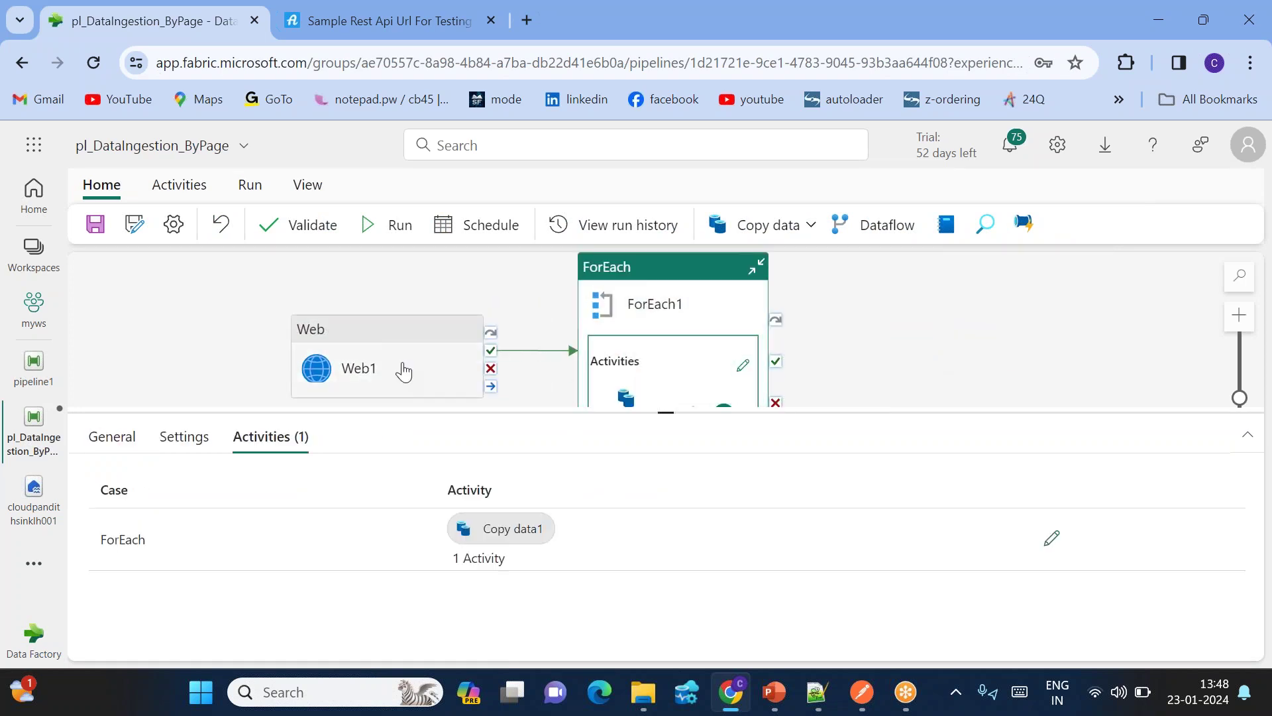
left_click(376, 371)
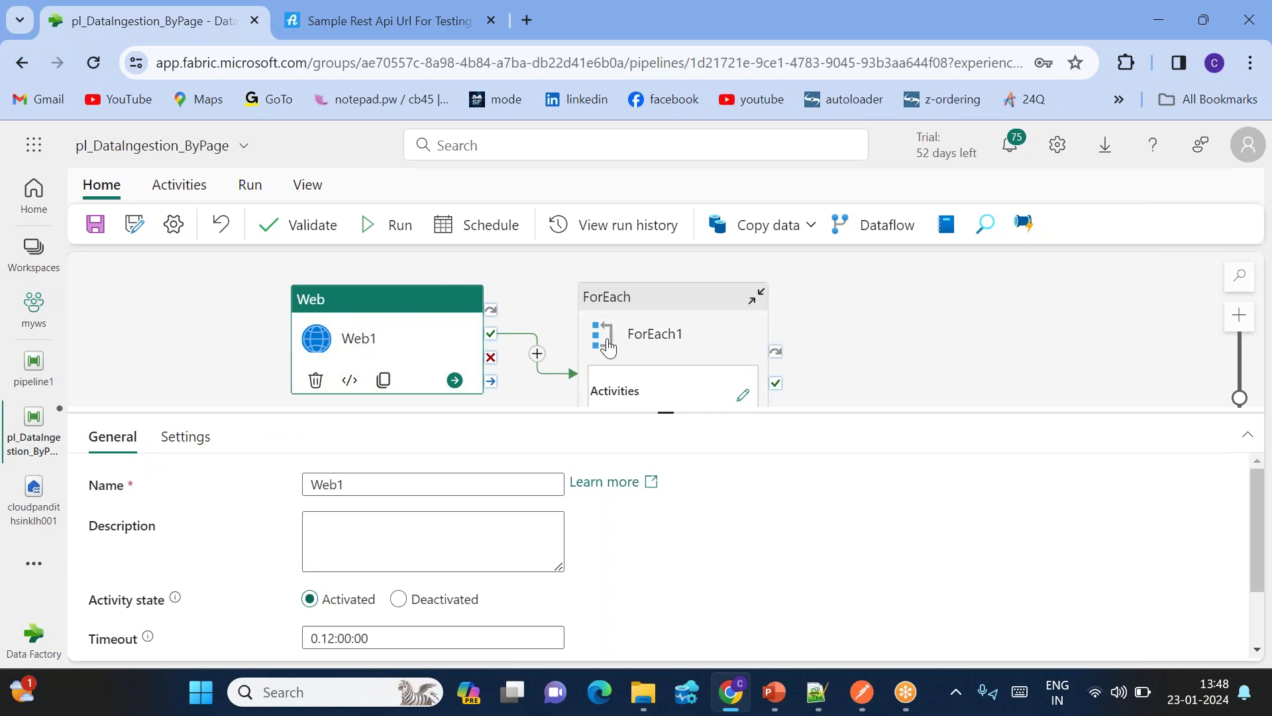
Step: Open Copy data1 inside ForEach1 and add an Additional headers row under advanced source options
left_click(669, 332)
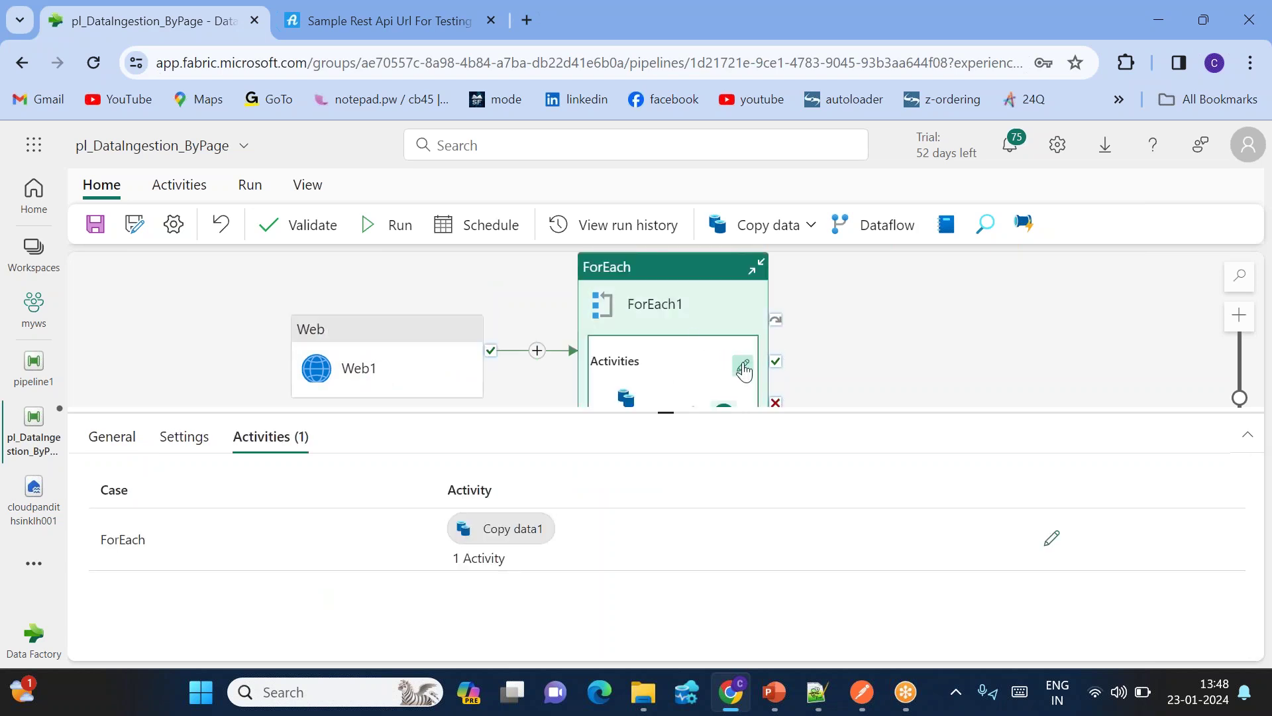
left_click(743, 369)
left_click(647, 279)
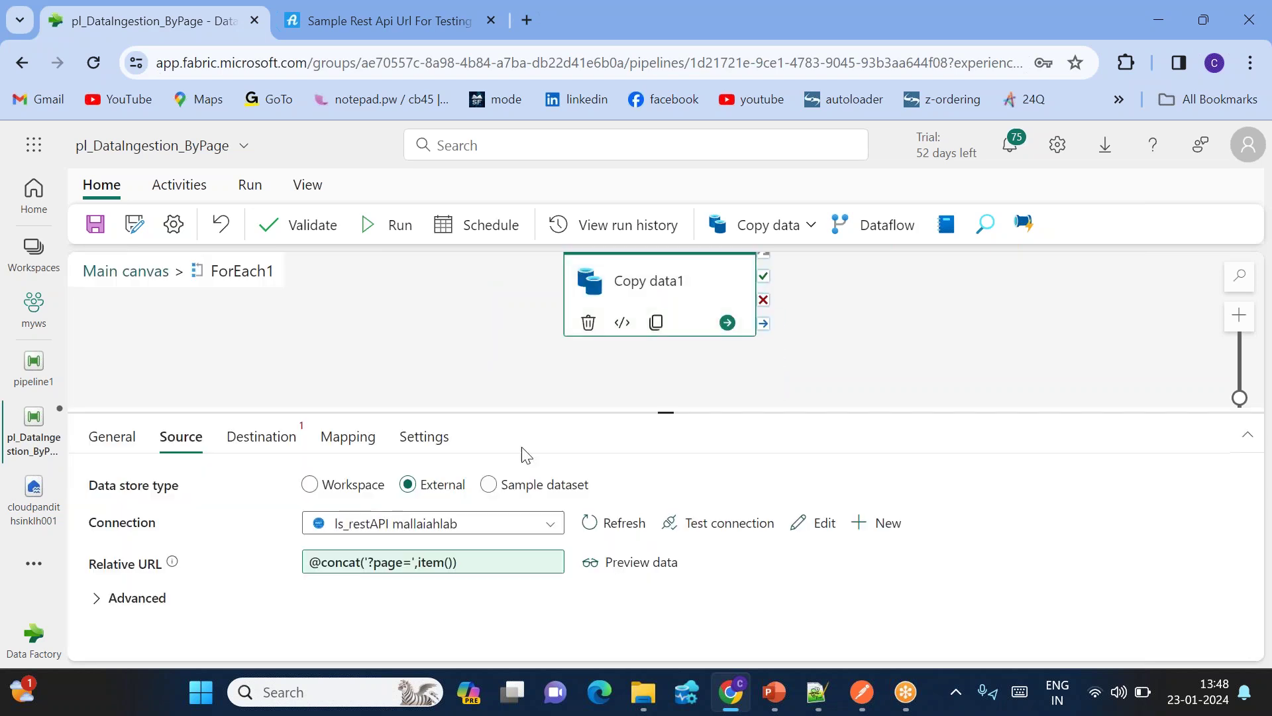
left_click(97, 600)
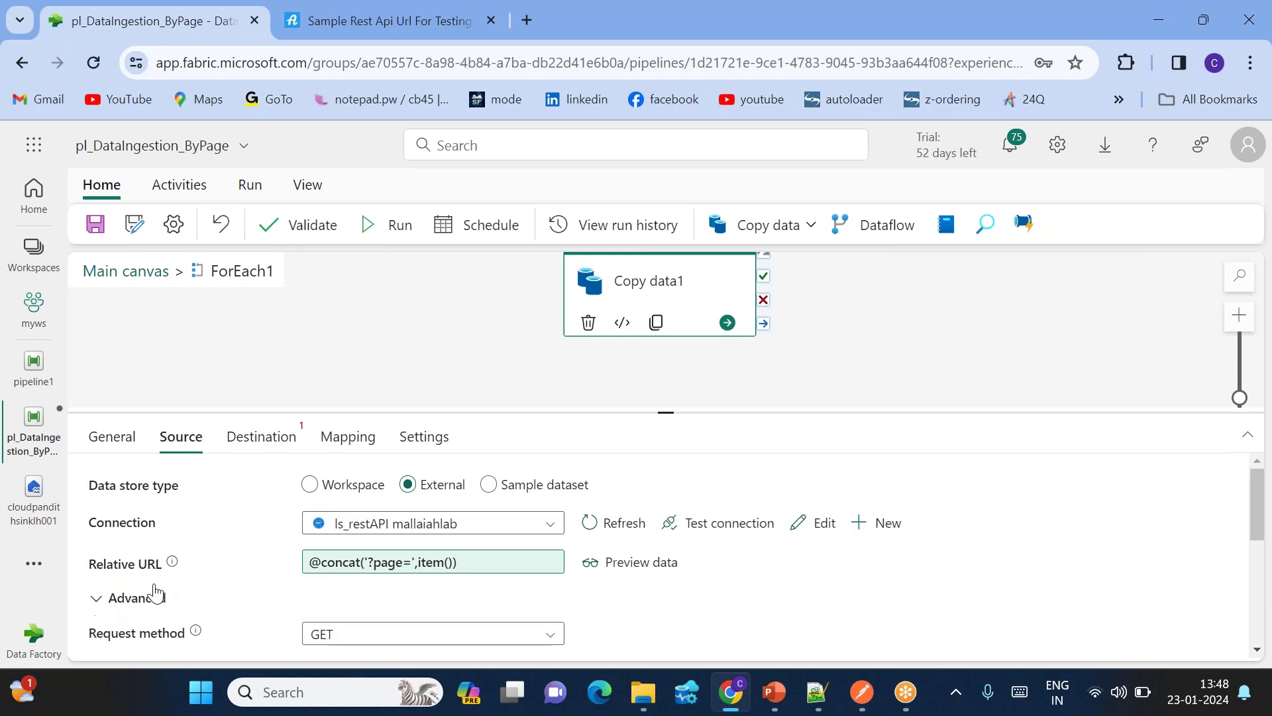
scroll(324, 591, "down", 4)
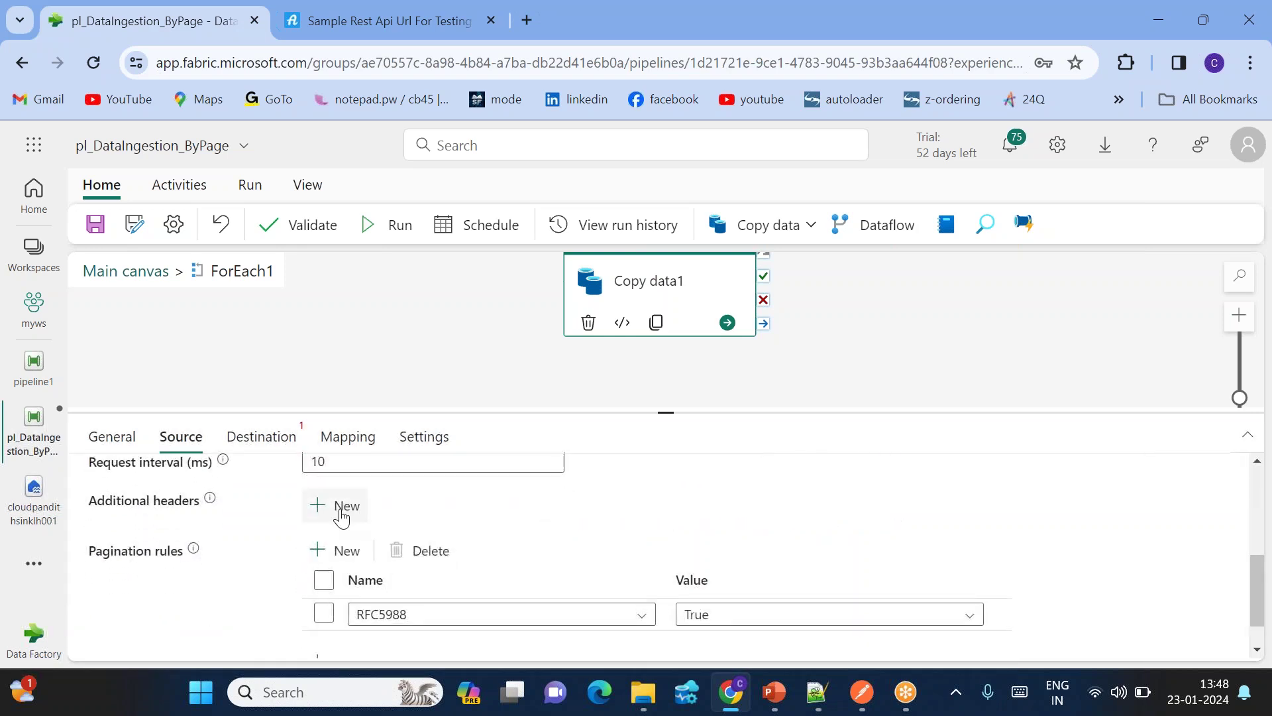
left_click(341, 509)
Step: Name the new header 'Authorization', copied from the sample REST API page
left_click(360, 575)
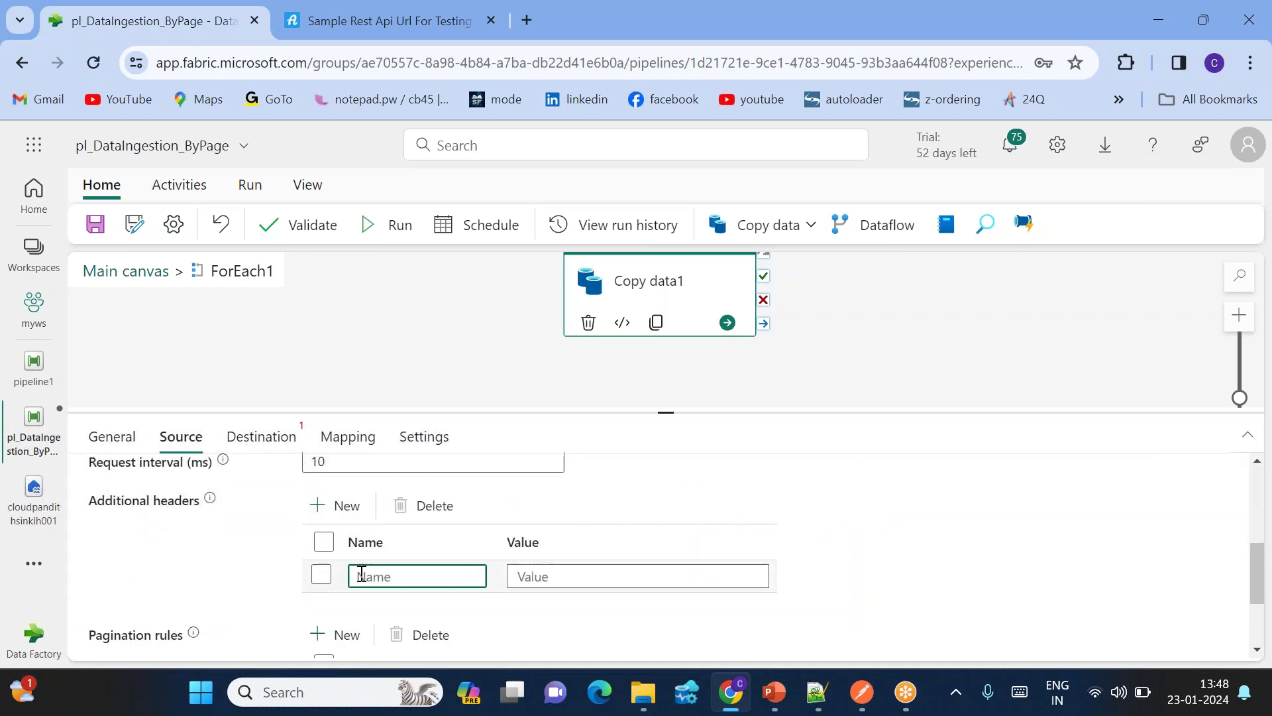
left_click(303, 21)
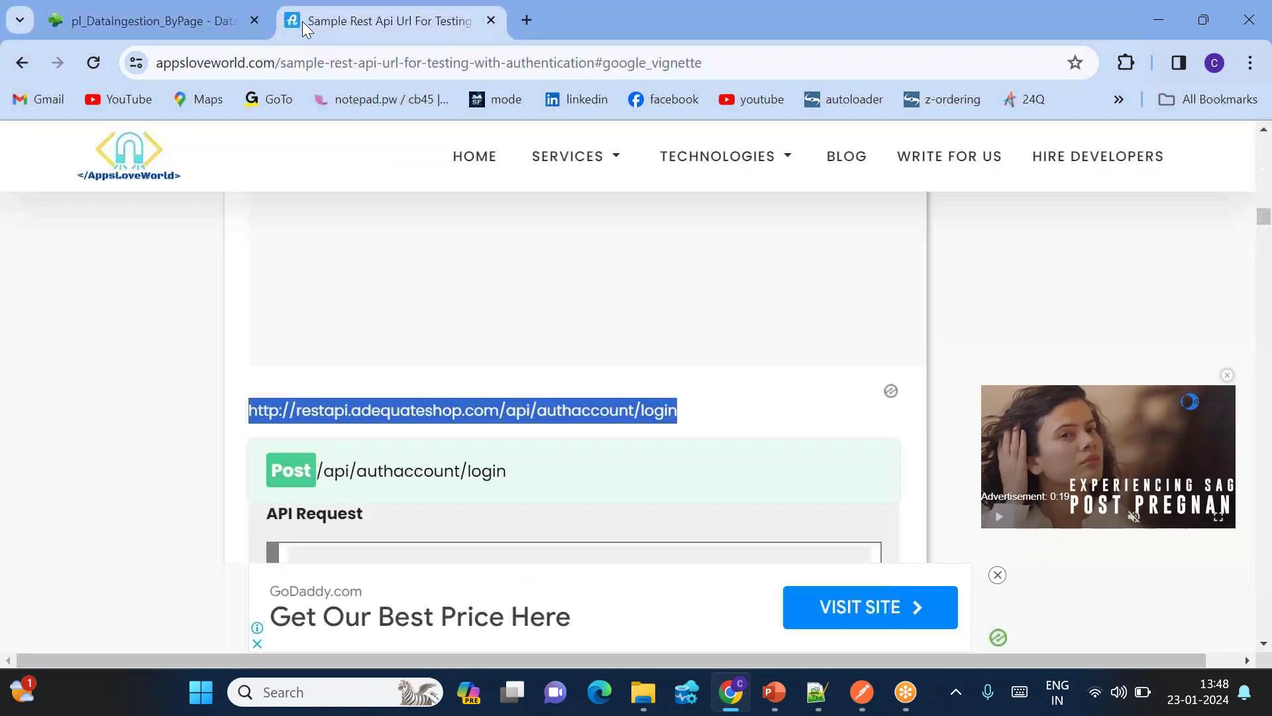
scroll(381, 435, "down", 7)
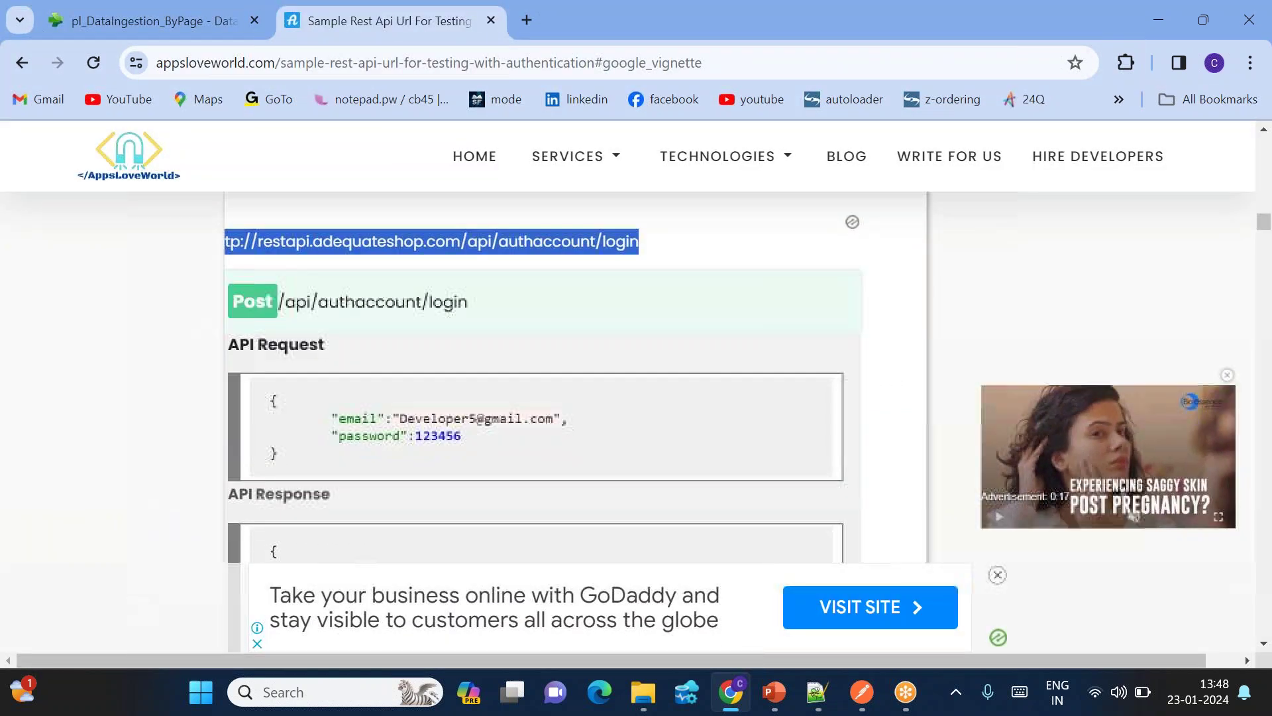
scroll(576, 378, "down", 10)
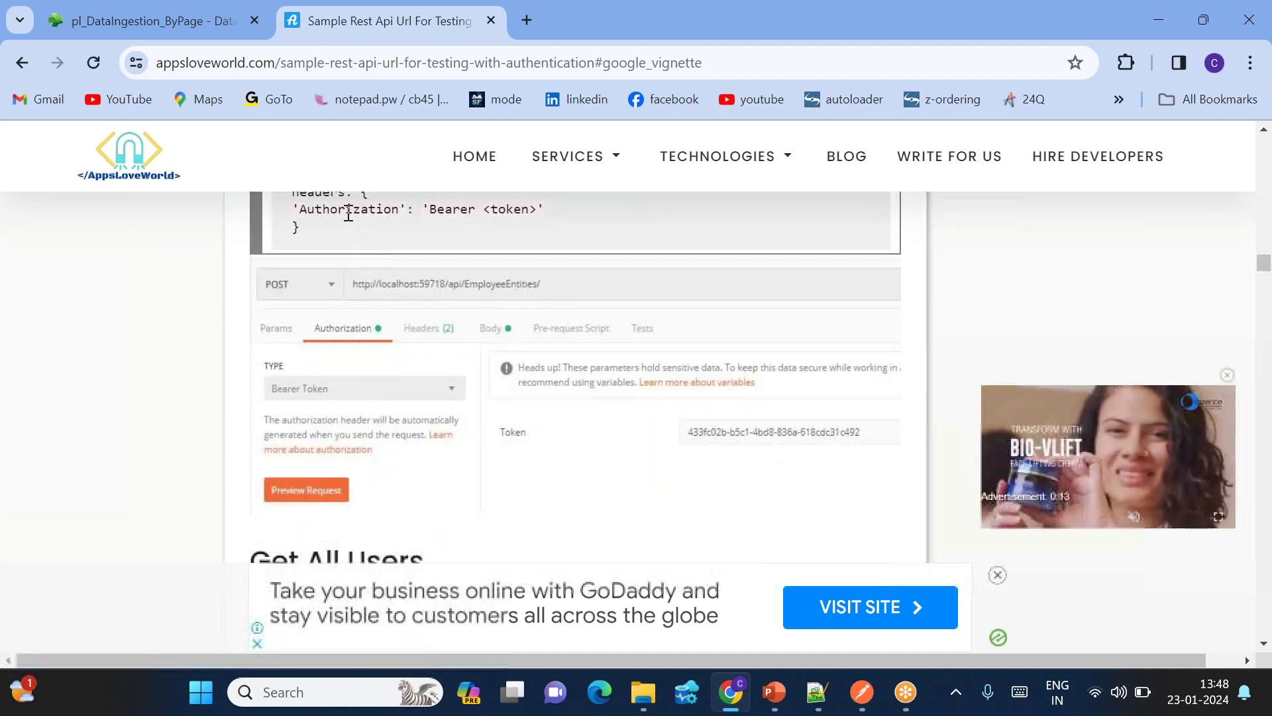
double_click(350, 209)
left_click(184, 18)
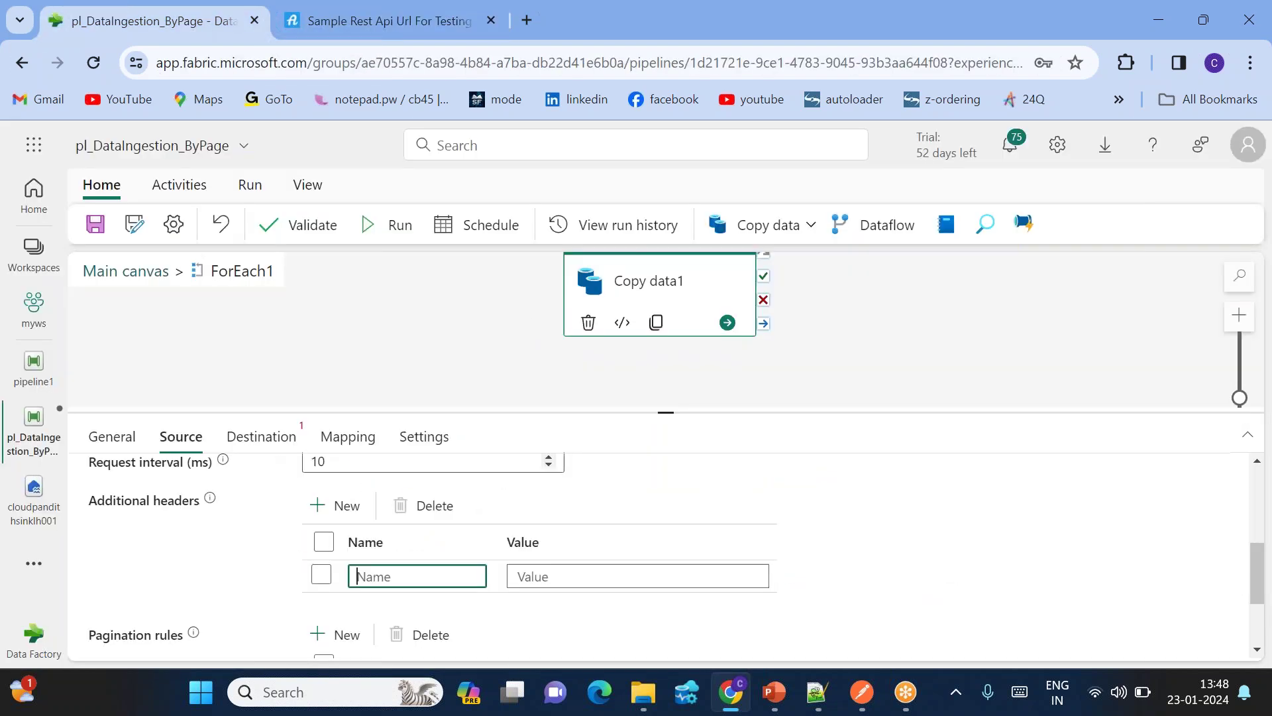
left_click(531, 576)
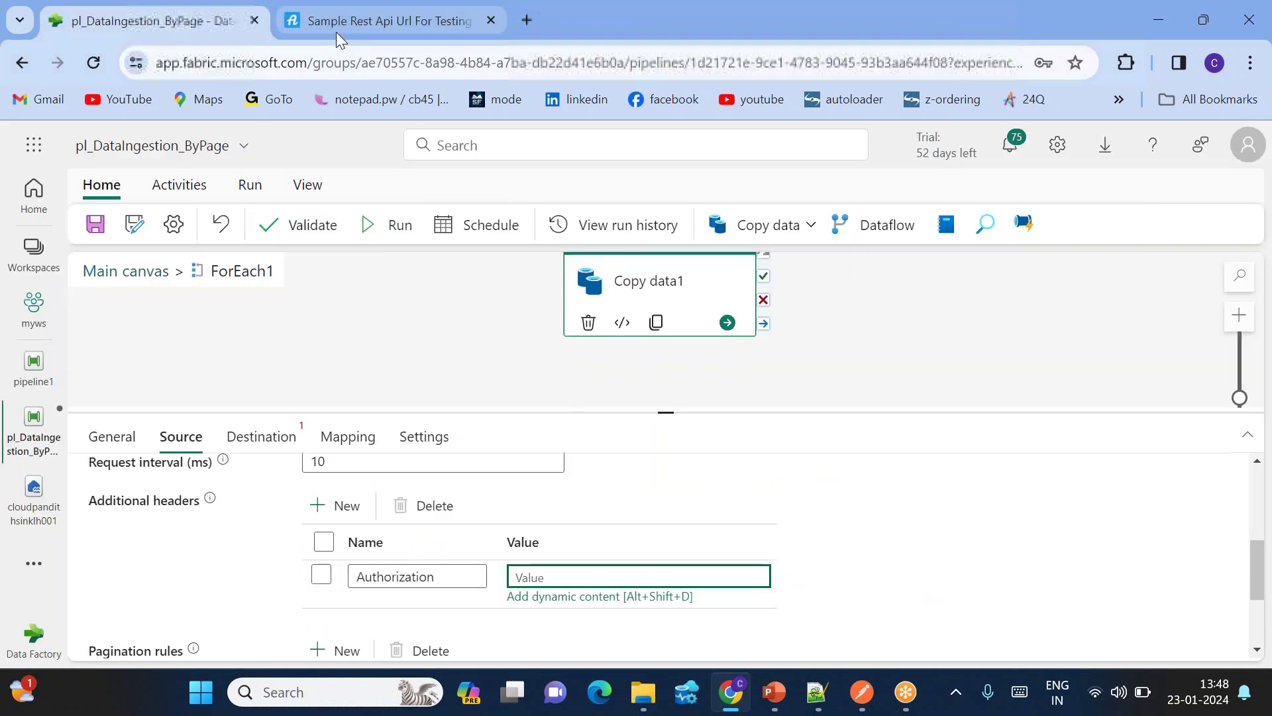
Step: Copy the Bearer prefix from the sample page and open the header value's expression builder
left_click(338, 24)
double_click(454, 210)
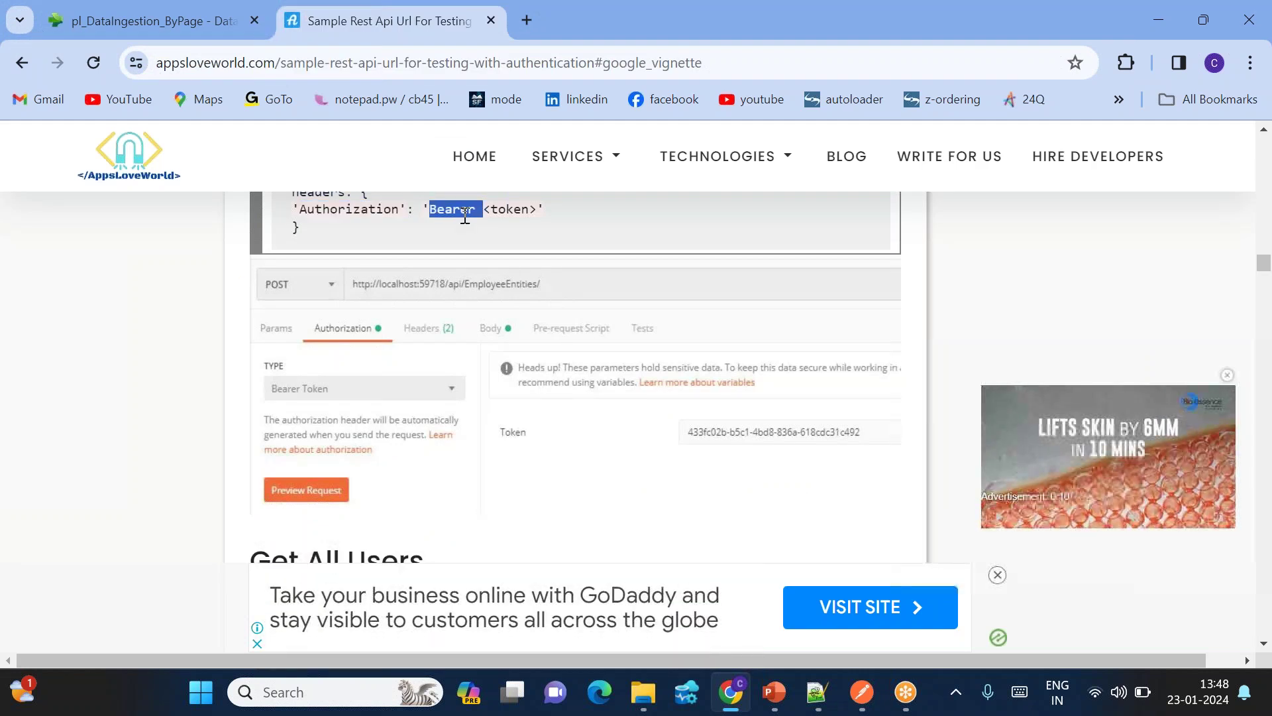
left_click(197, 22)
left_click(575, 576)
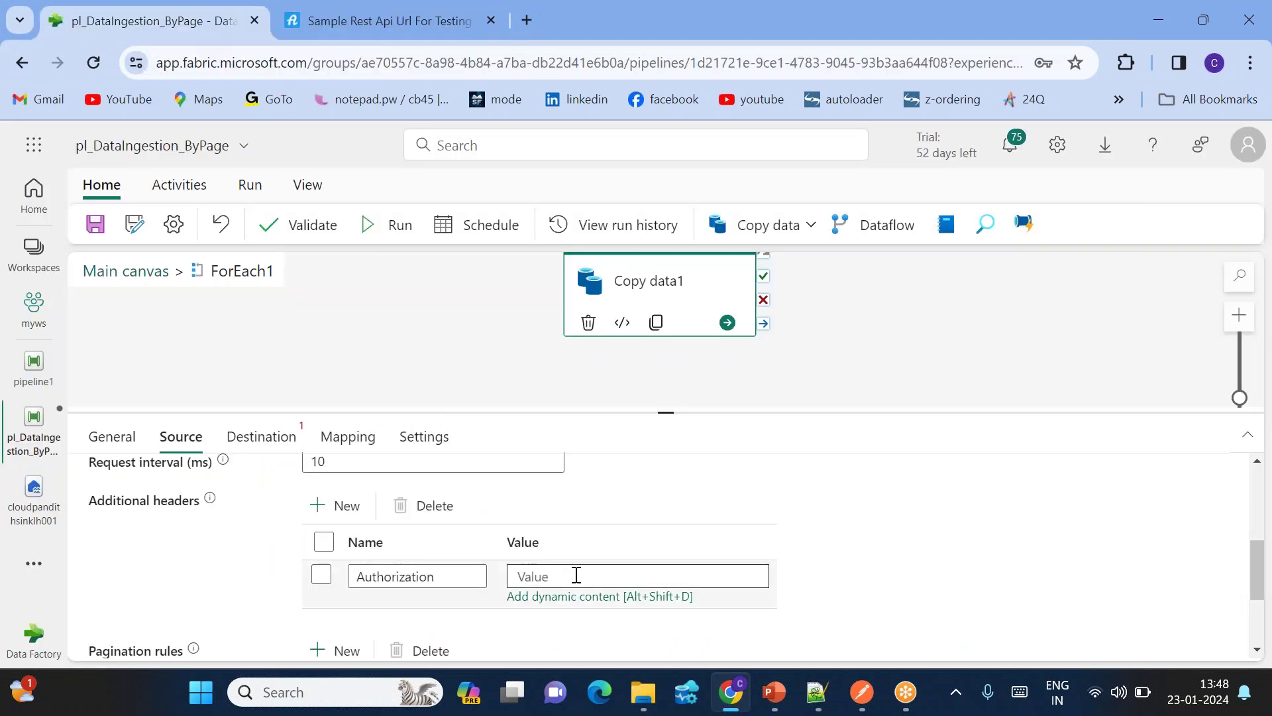
left_click(546, 596)
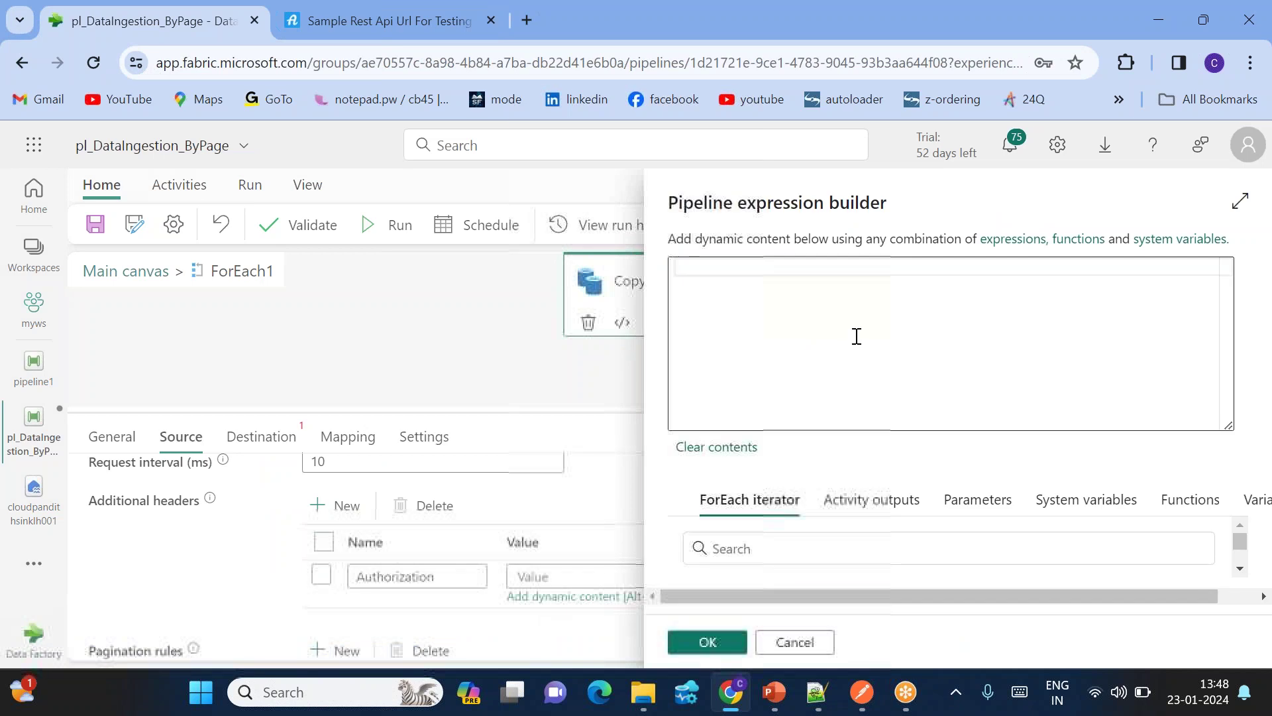
type("@concat('Bearer ',")
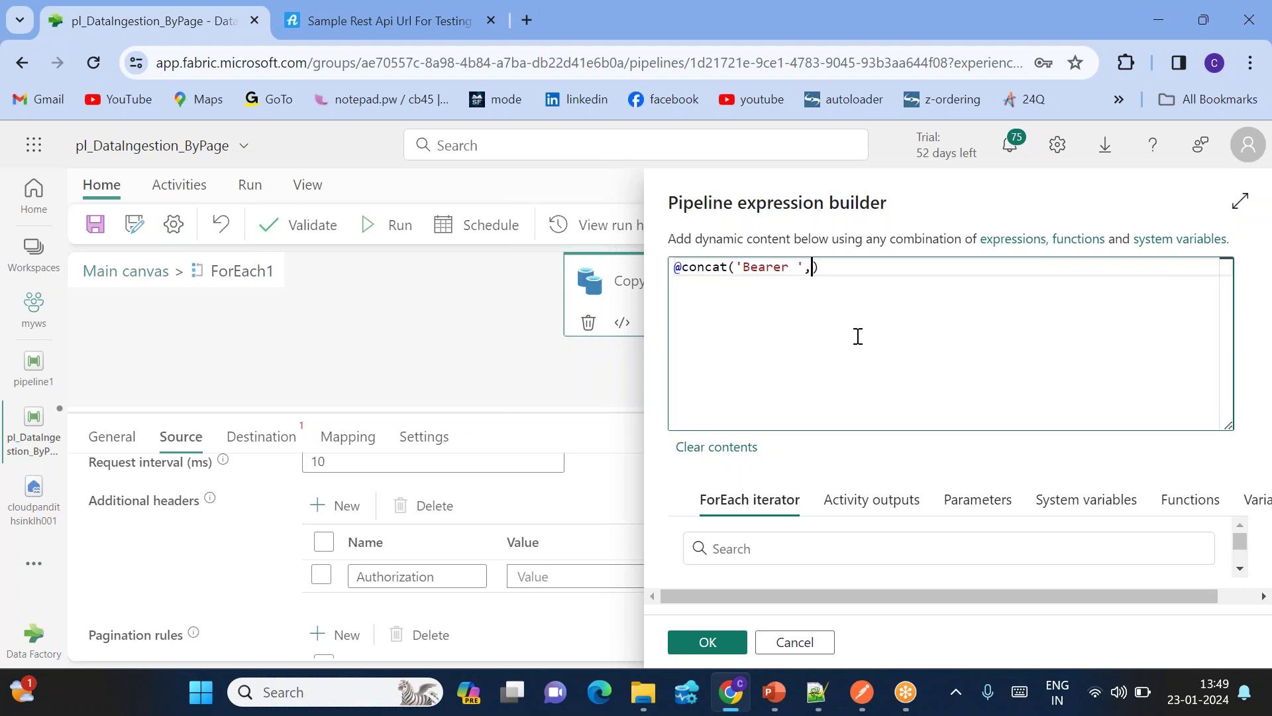
scroll(872, 524, "down", 1)
left_click(871, 511)
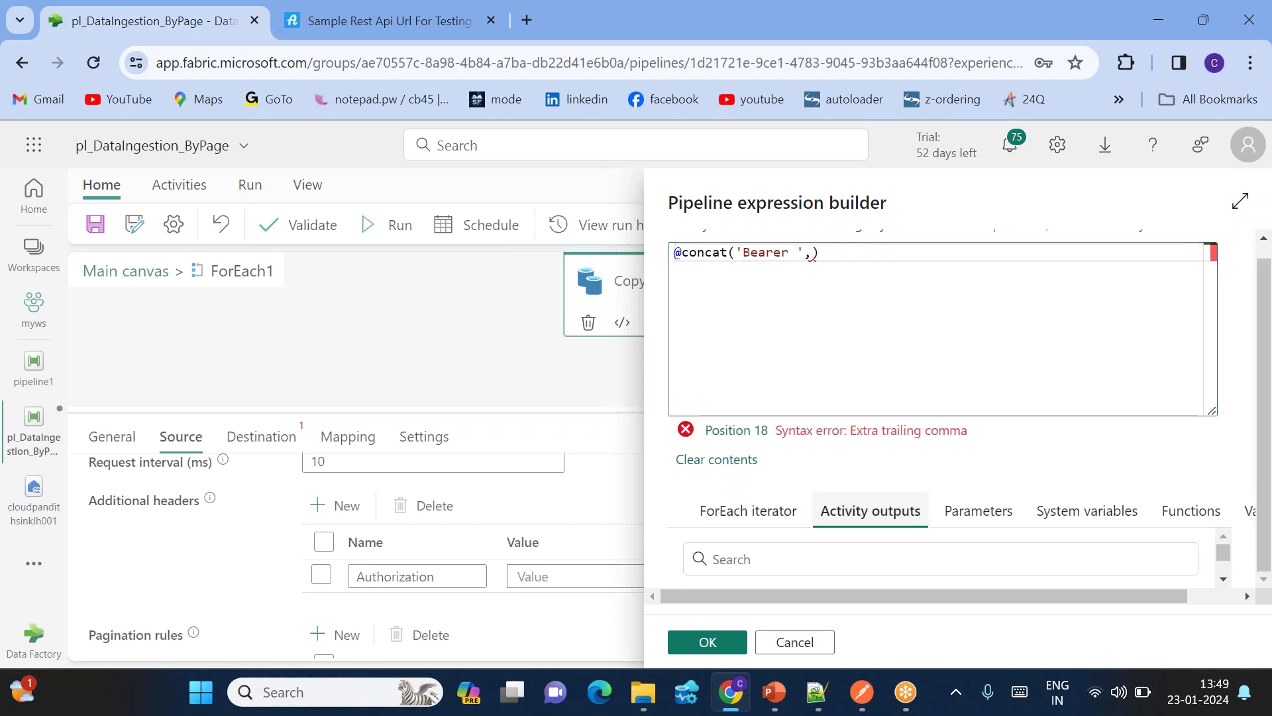
scroll(801, 554, "down", 1)
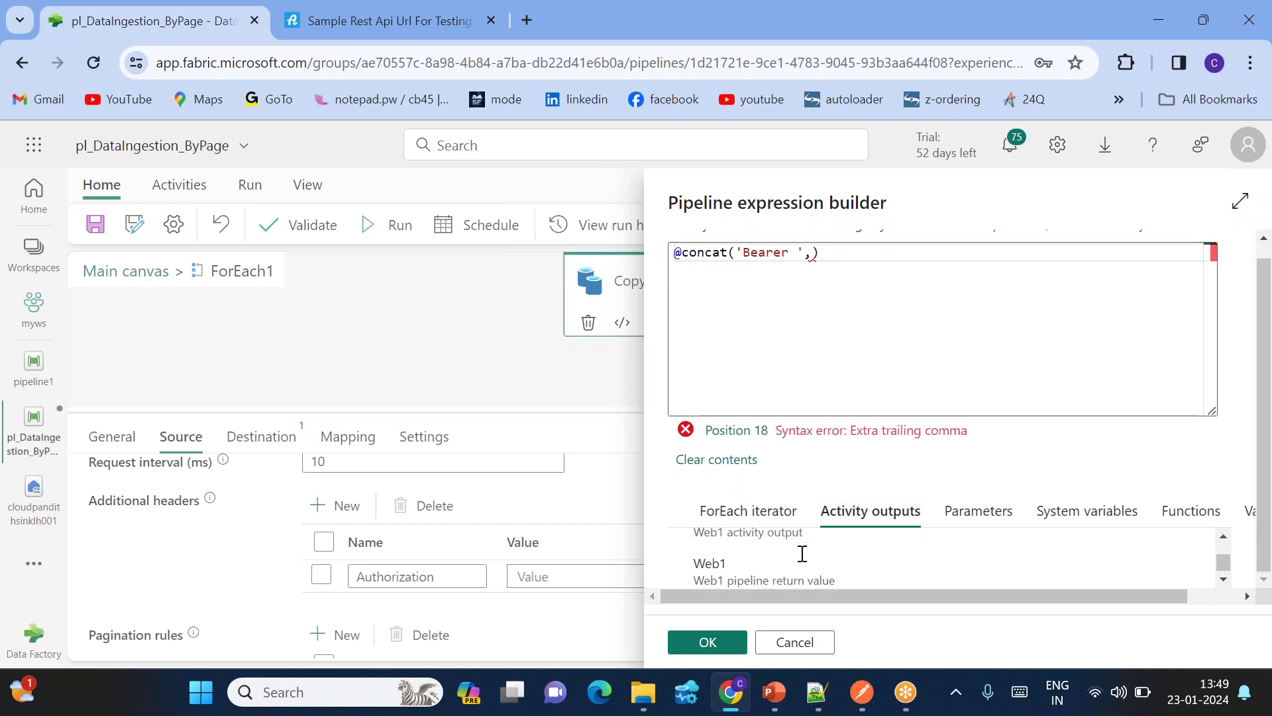
left_click(734, 556)
left_click(992, 268)
type(".data.Token)")
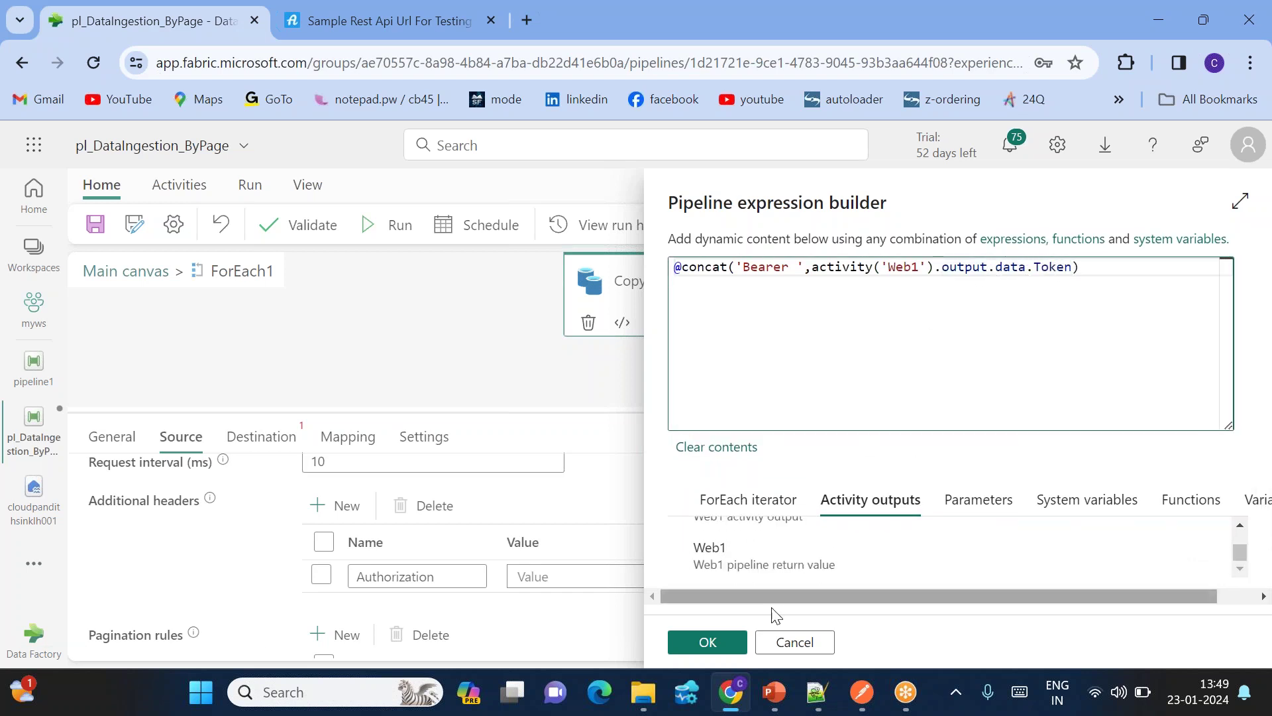
left_click(707, 641)
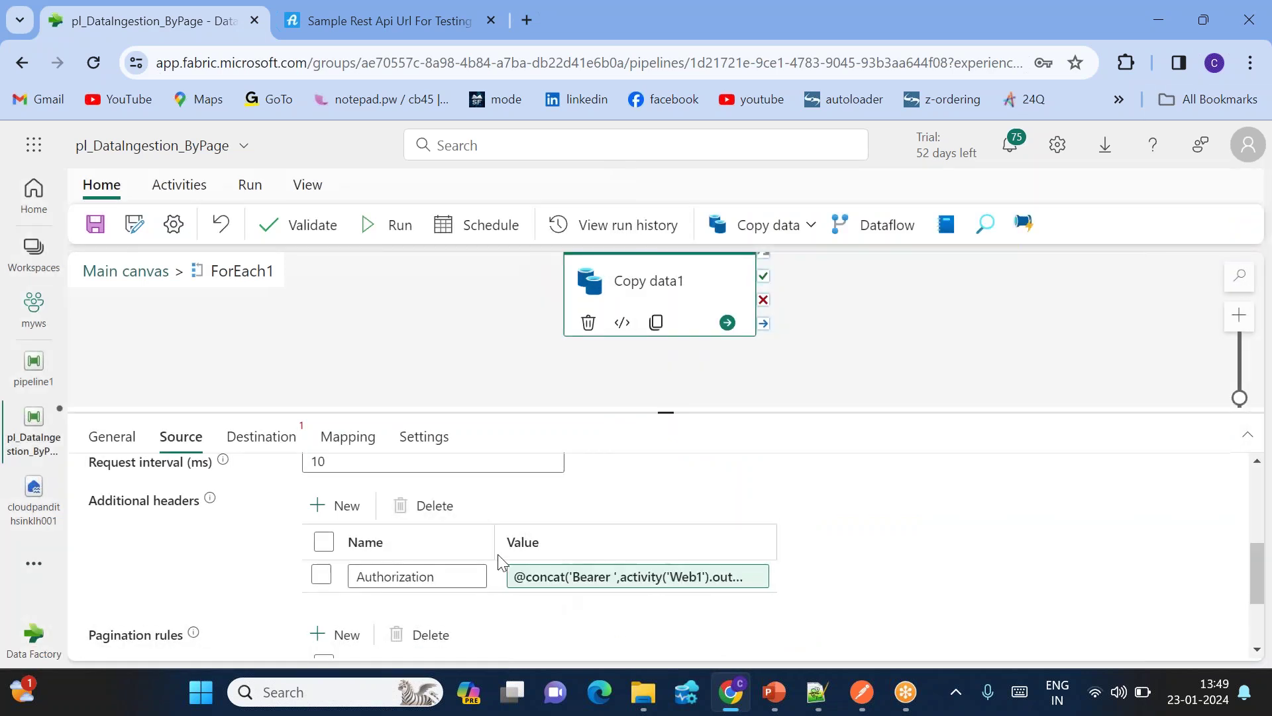
Step: Point Copy data1's destination to the output folder in cloudpandithsinklh001 Files, then go back to the main canvas
left_click(263, 439)
left_click(534, 562)
left_click(398, 592)
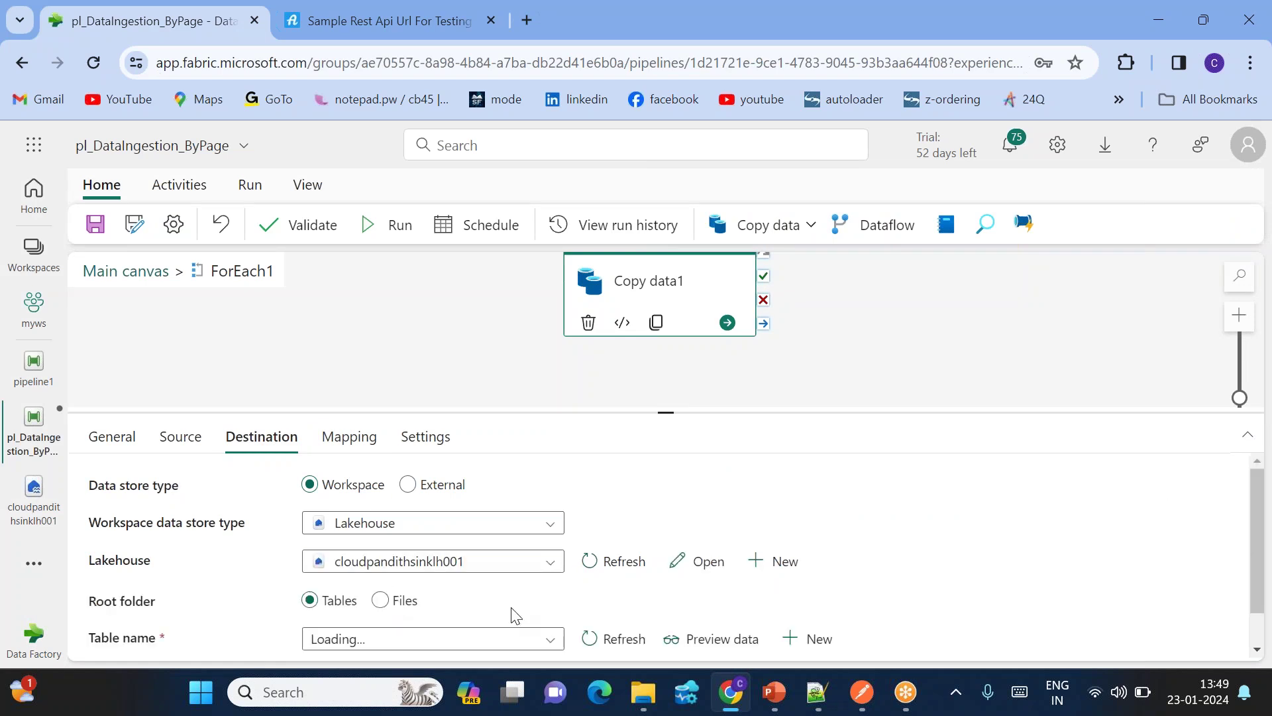
scroll(451, 618, "down", 1)
left_click(388, 563)
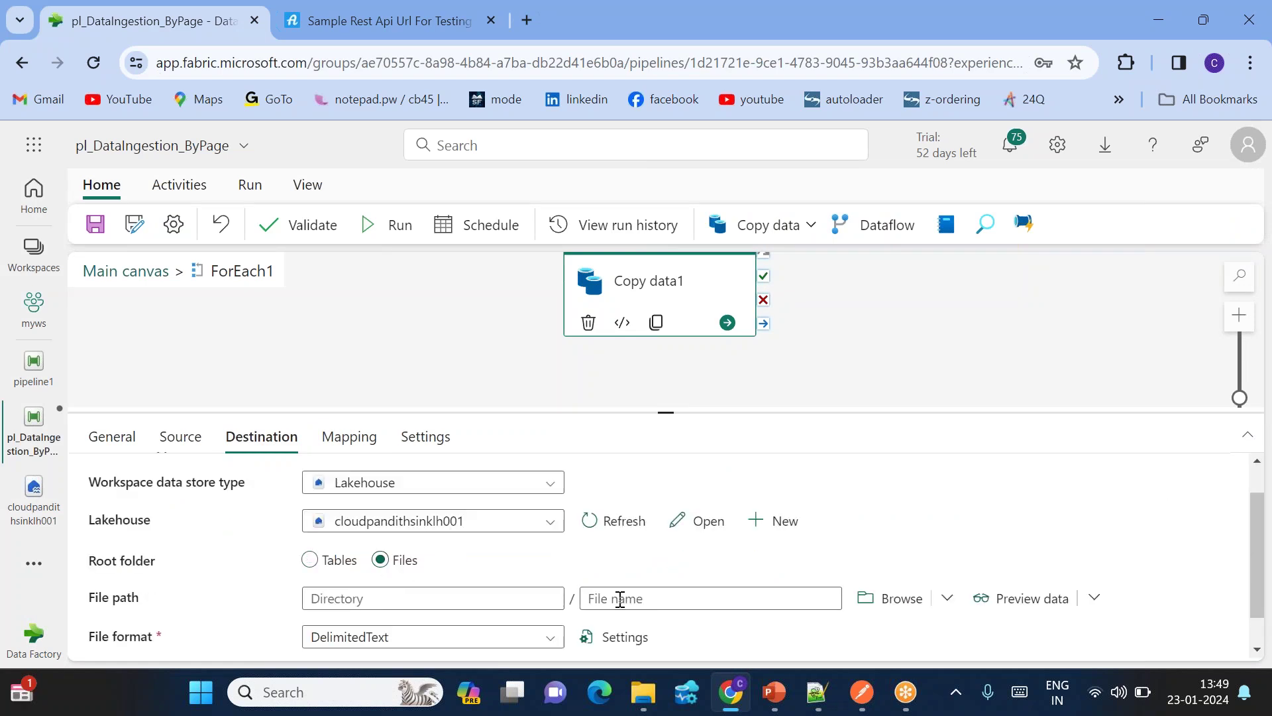
left_click(895, 598)
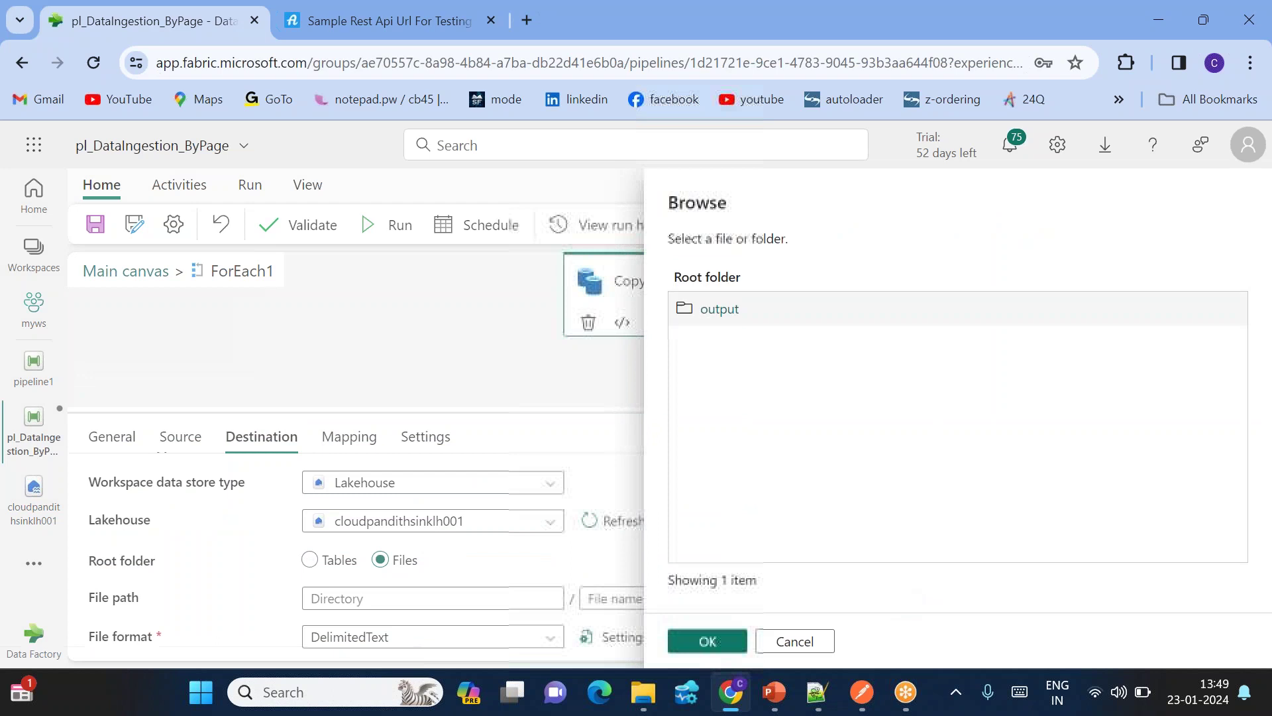
left_click(733, 317)
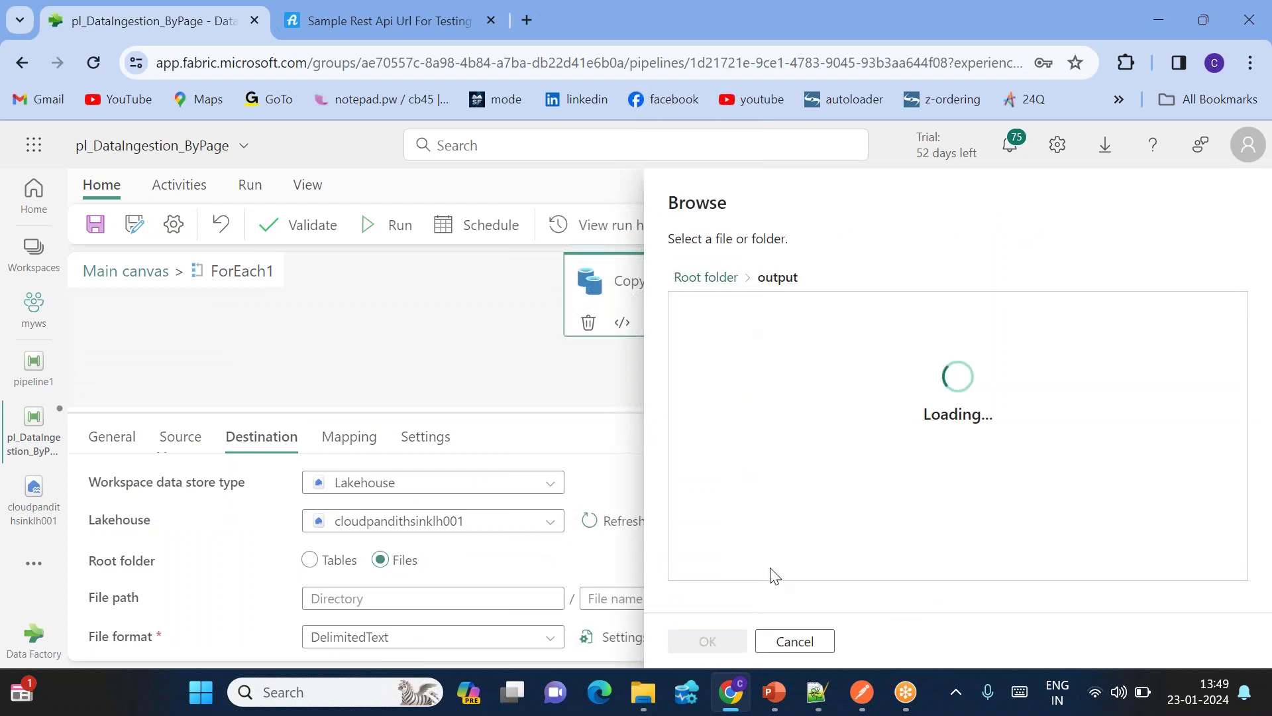
left_click(715, 642)
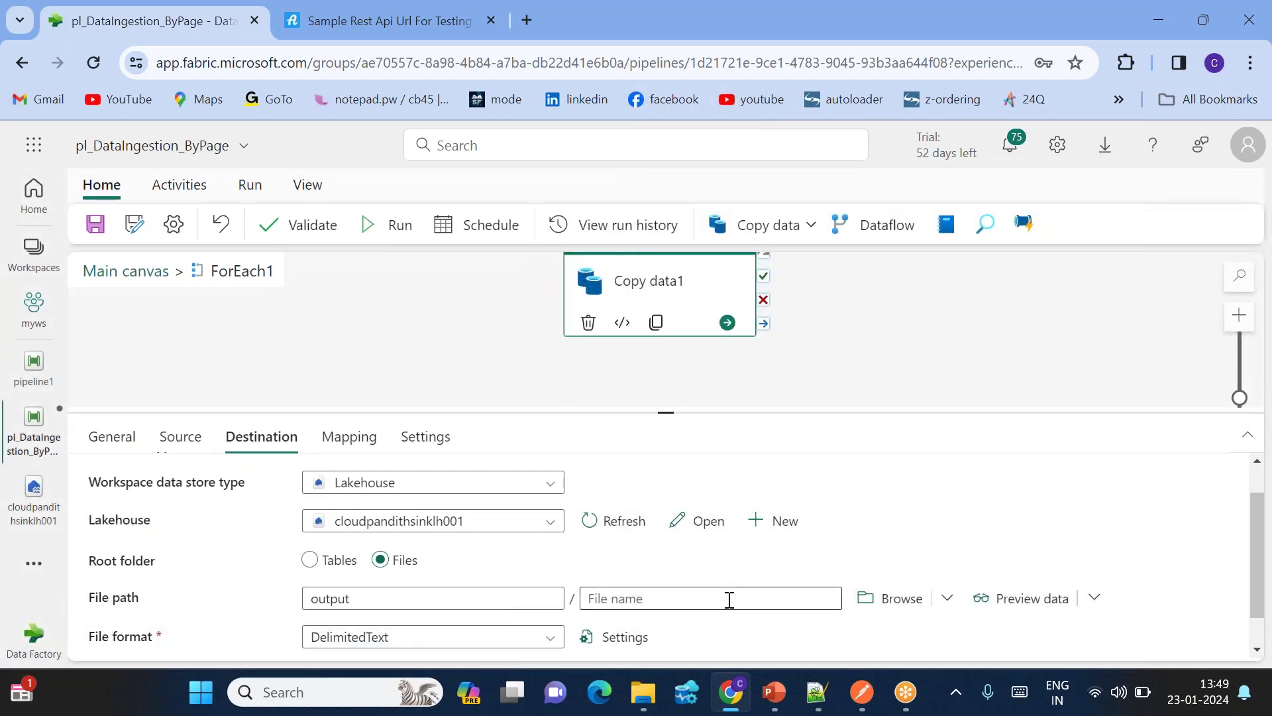
left_click(147, 273)
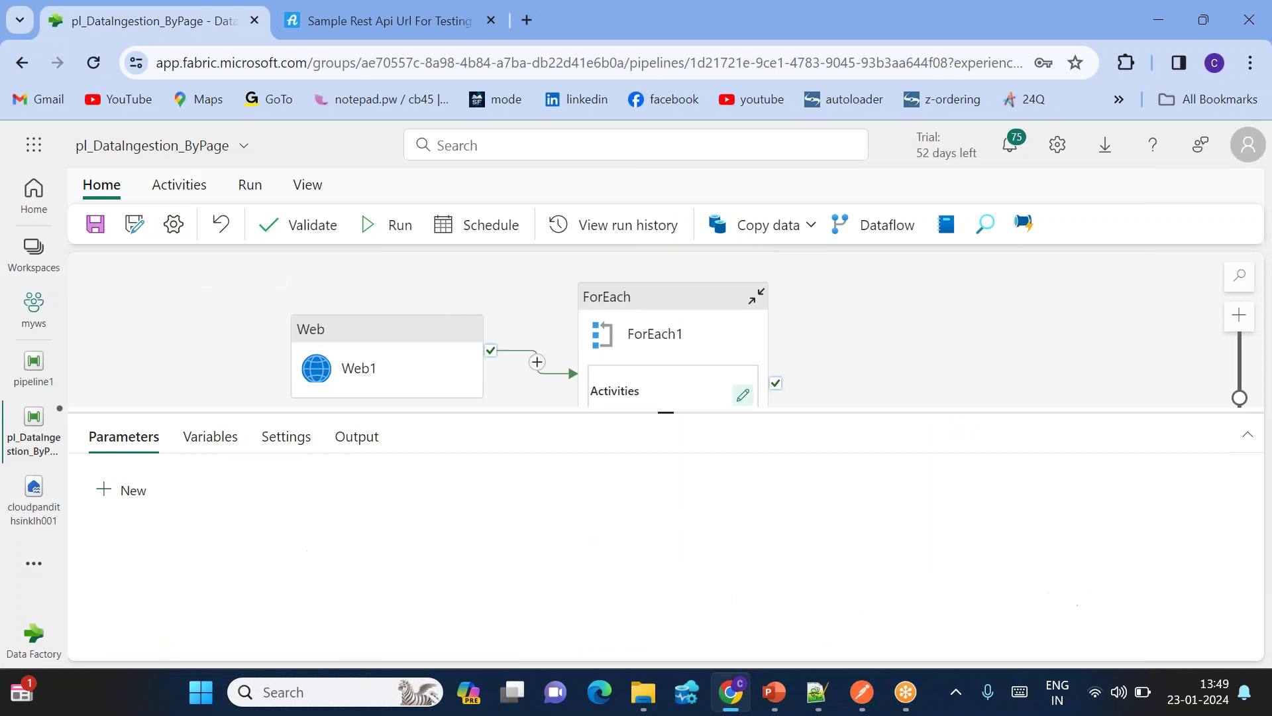
Step: Review Web1's login request settings on the main canvas
left_click(509, 345)
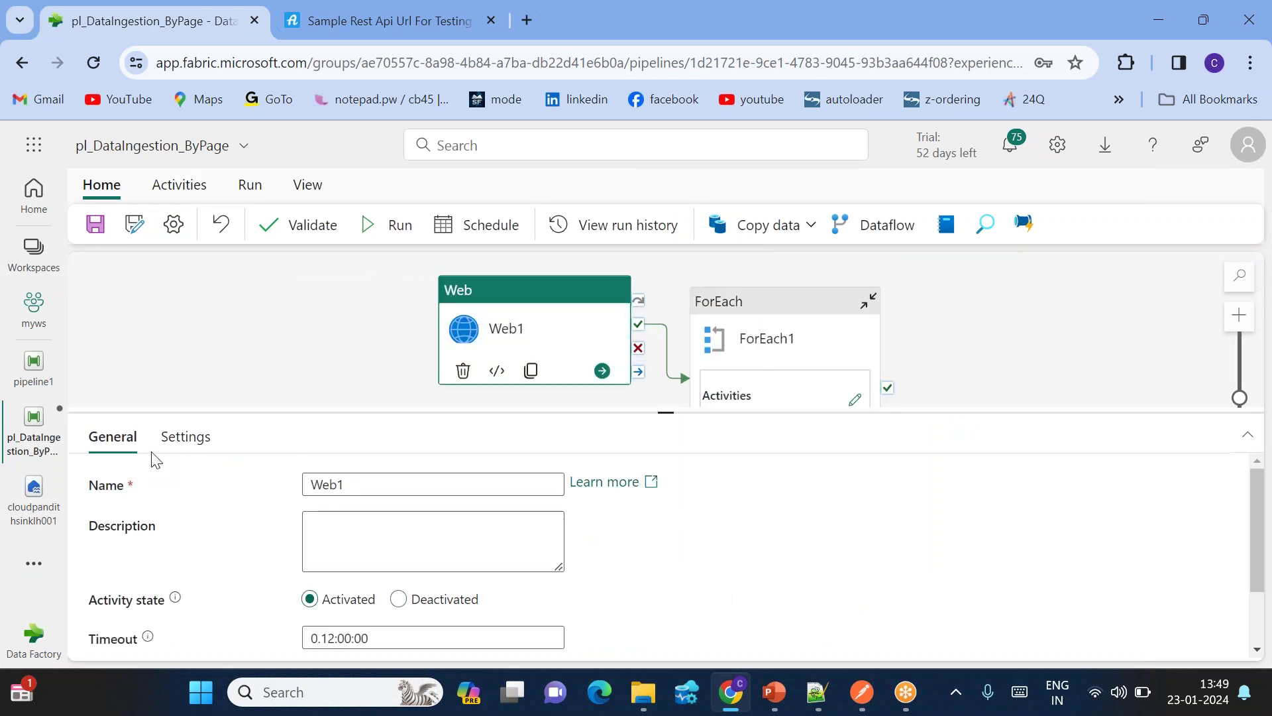
left_click(185, 437)
scroll(431, 531, "down", 1)
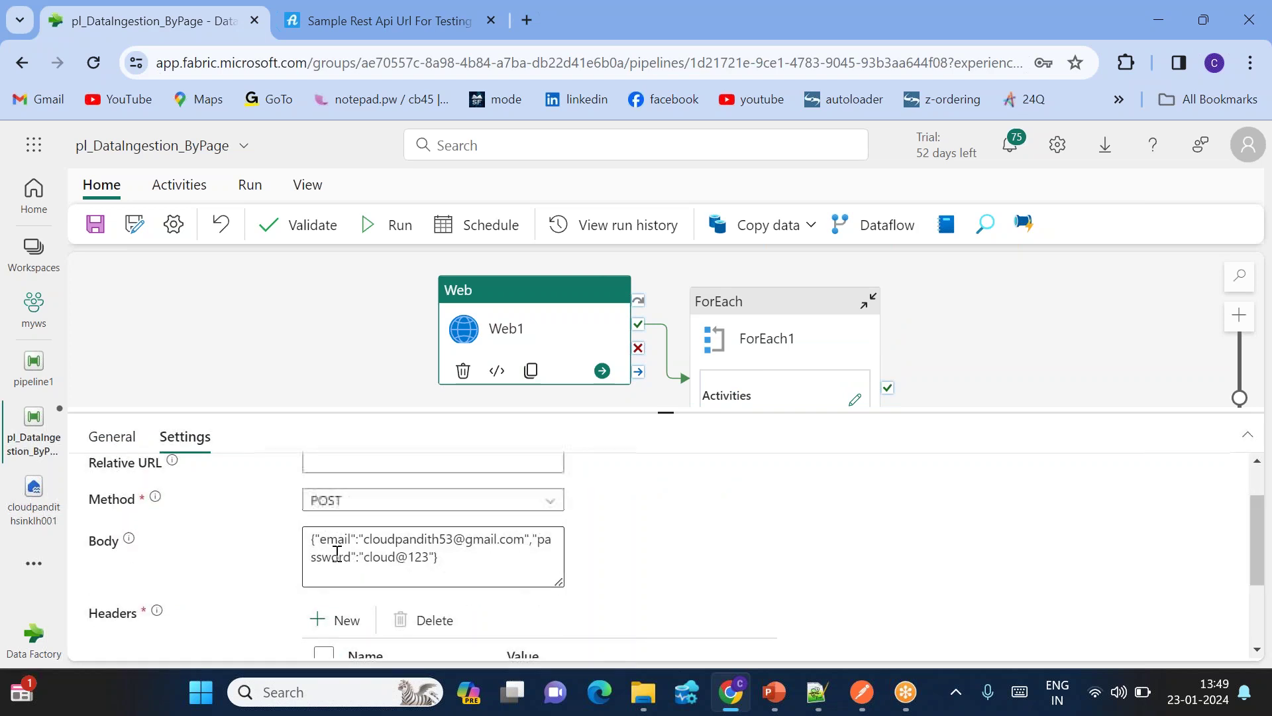
scroll(430, 597, "down", 1)
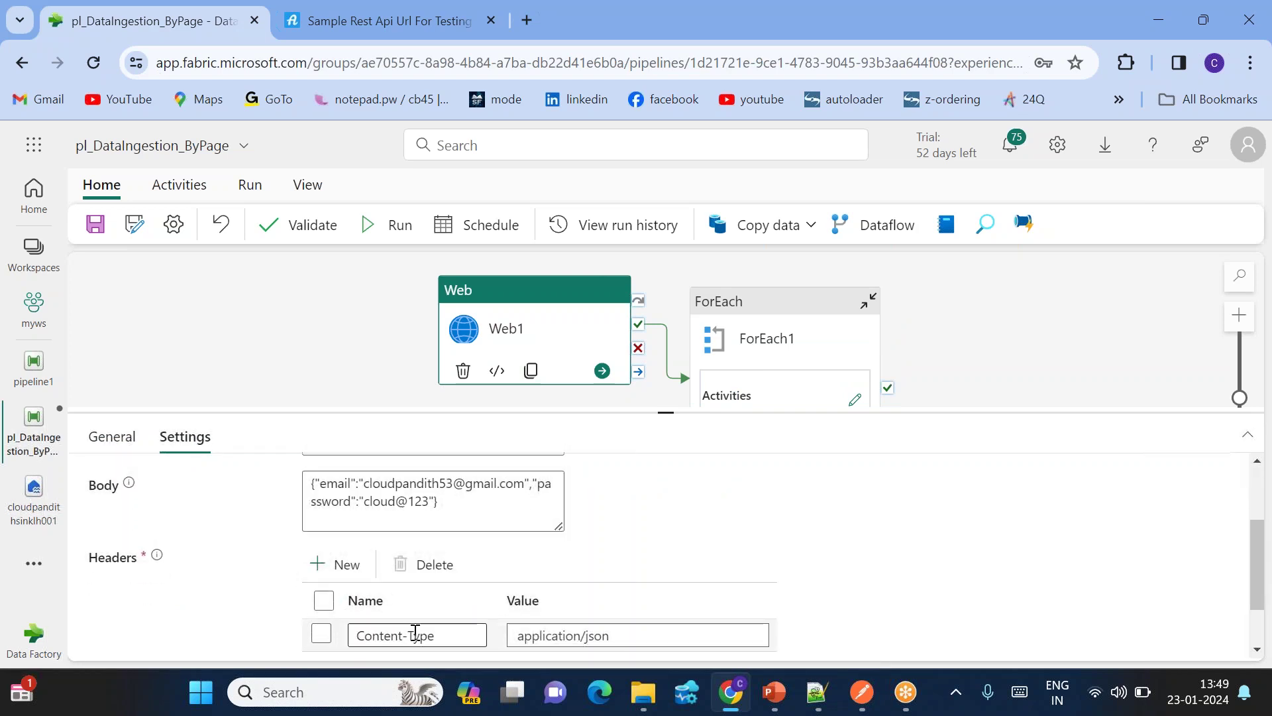
scroll(592, 626, "down", 1)
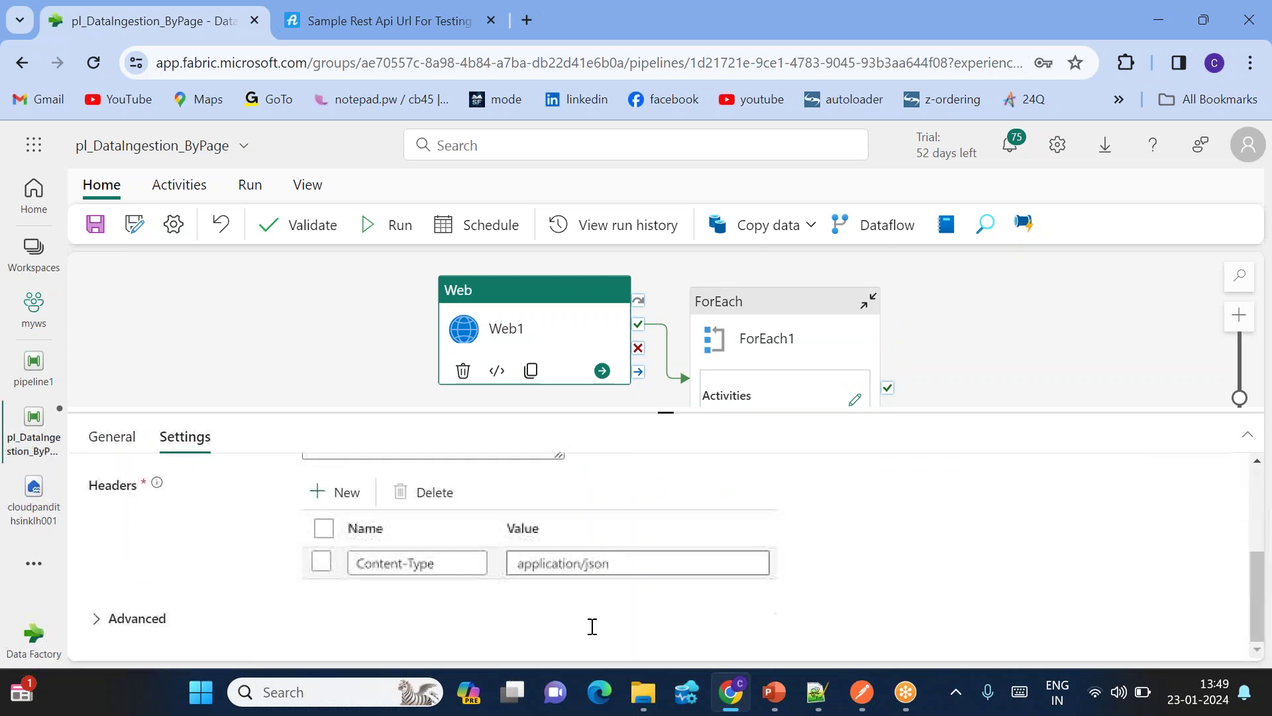
scroll(593, 627, "up", 3)
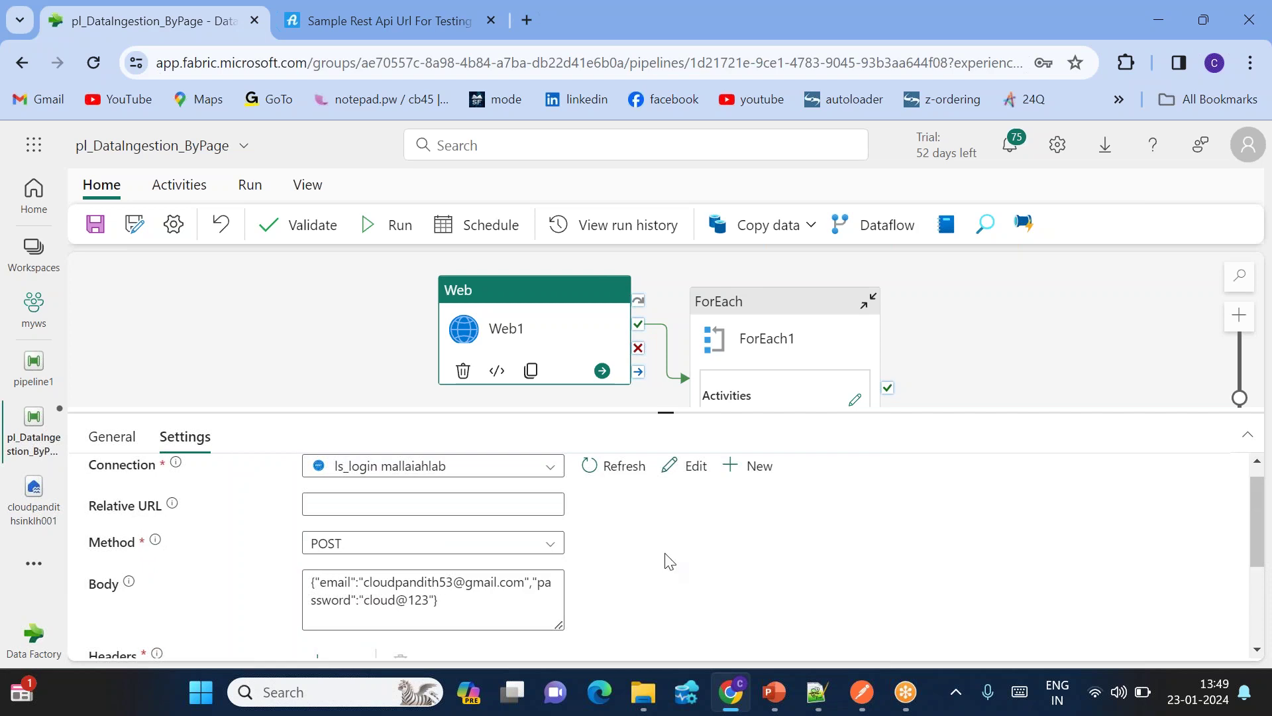
left_click(774, 350)
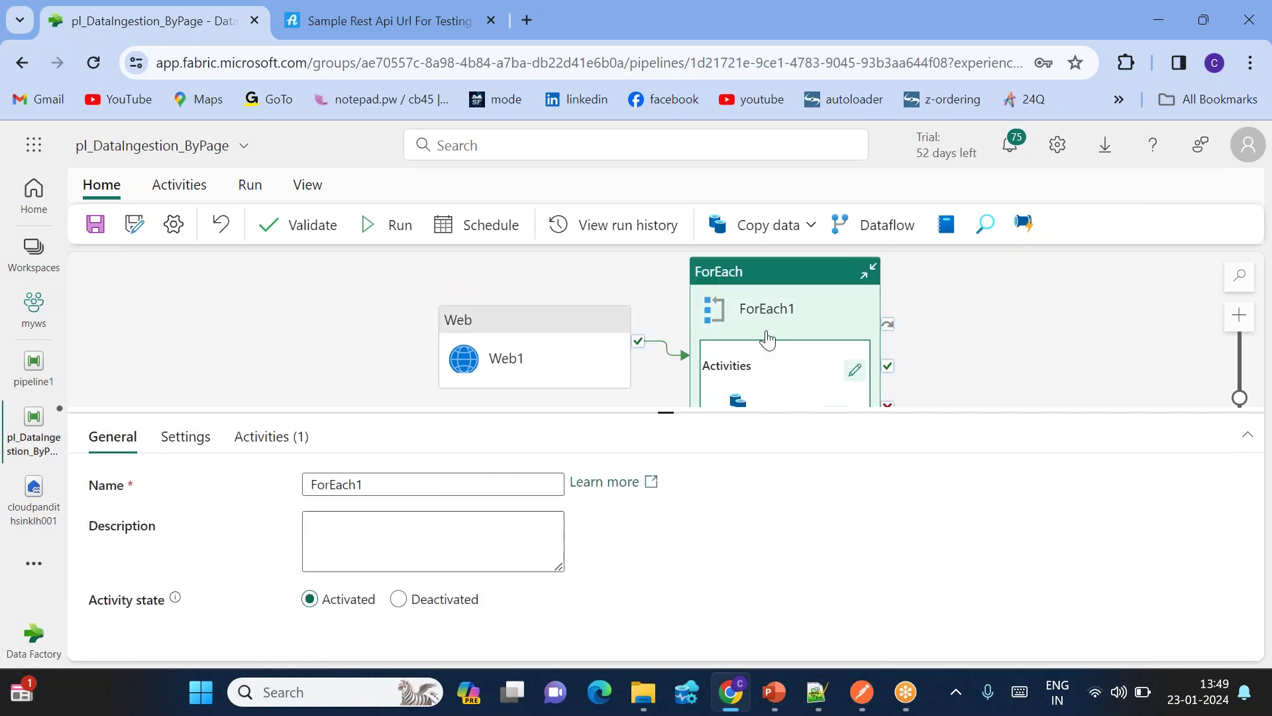
left_click(185, 437)
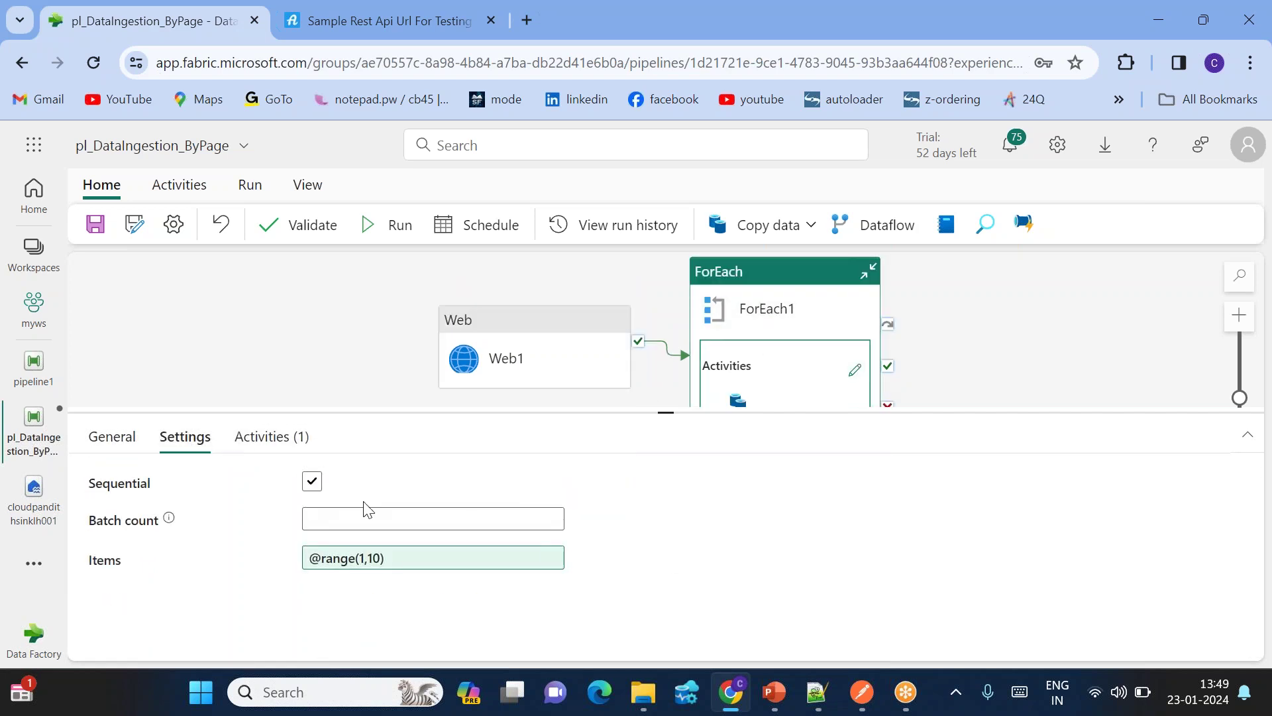
left_click(855, 369)
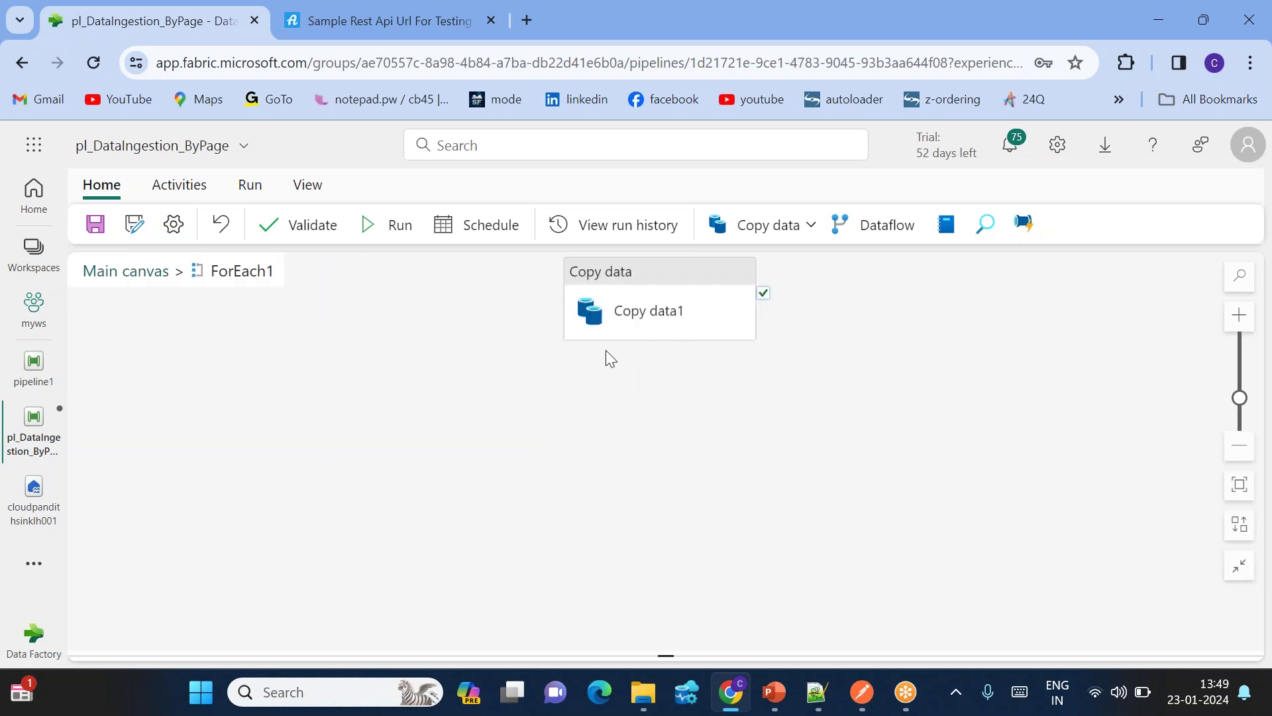
Step: Review Copy data1's Source and Destination settings
left_click(659, 281)
scroll(464, 517, "down", 2)
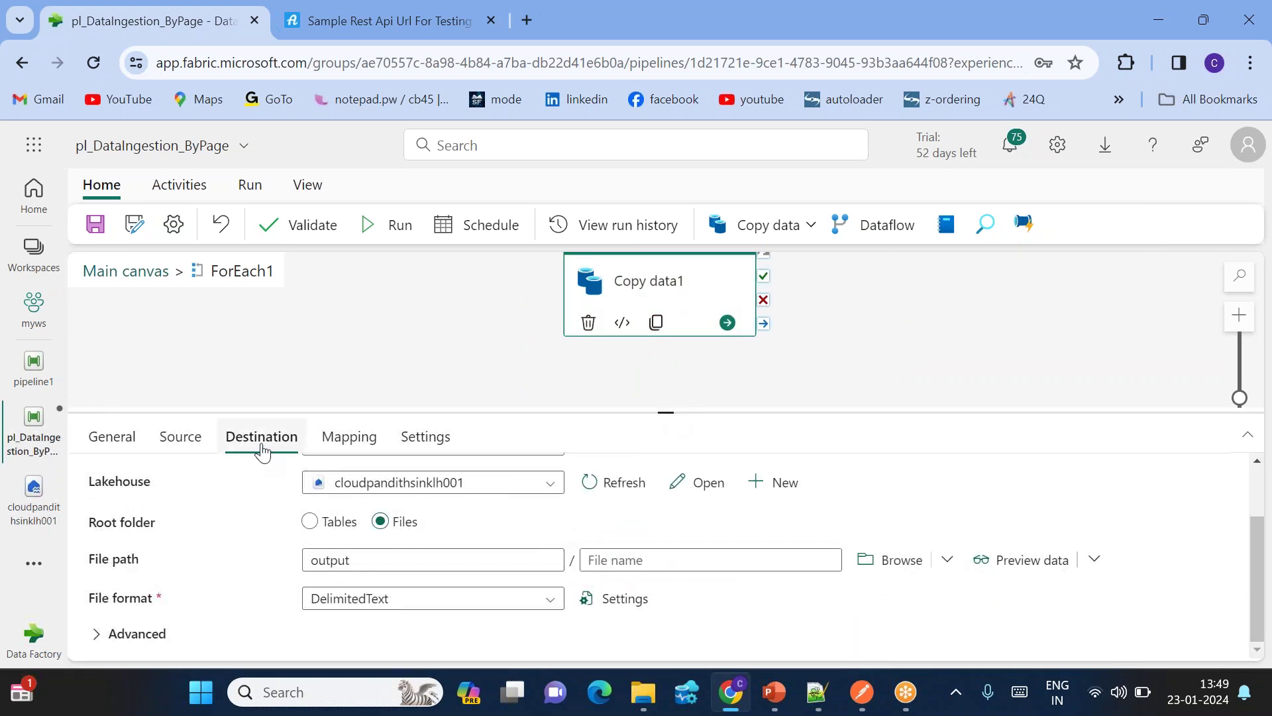
left_click(181, 436)
scroll(432, 553, "down", 1)
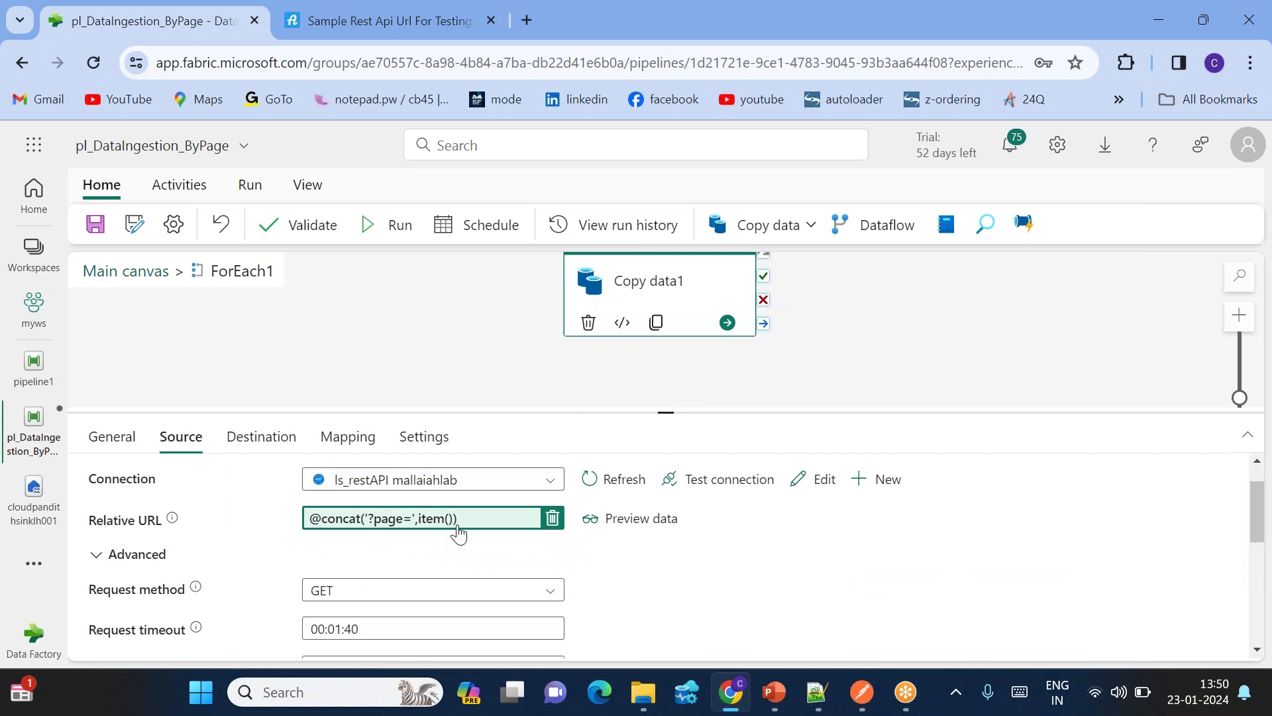
scroll(431, 531, "down", 3)
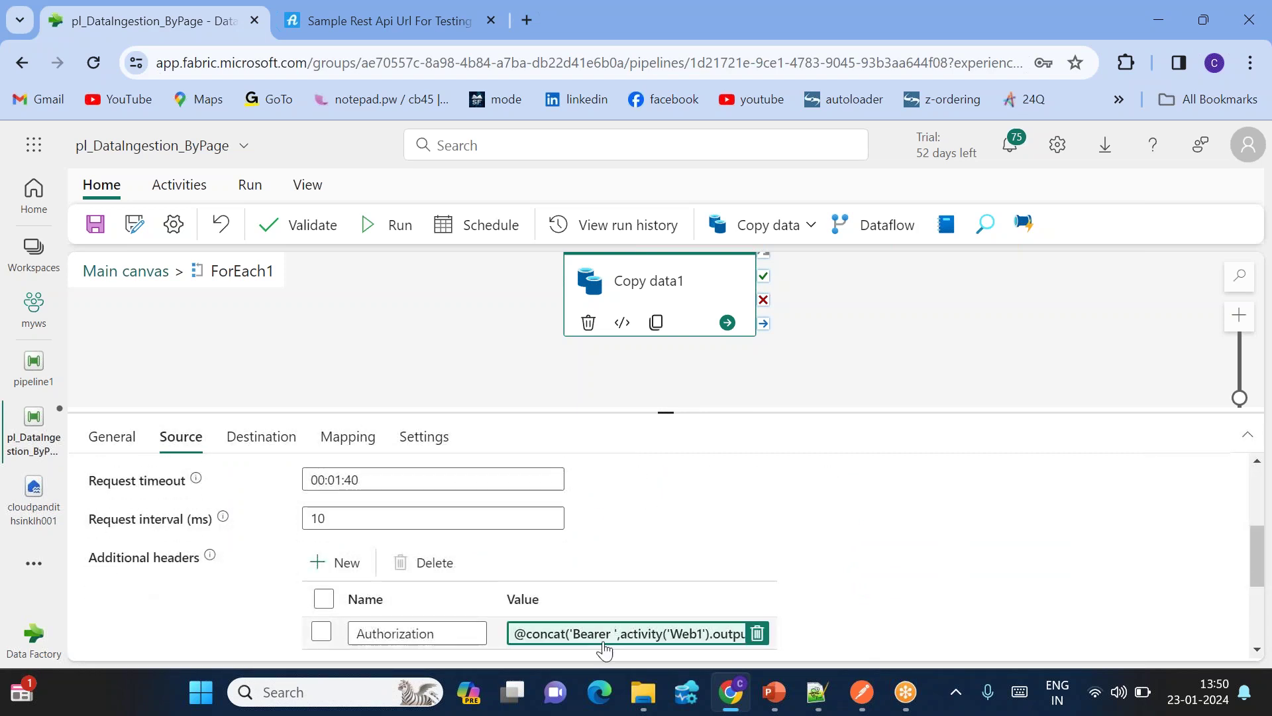
scroll(472, 567, "up", 3)
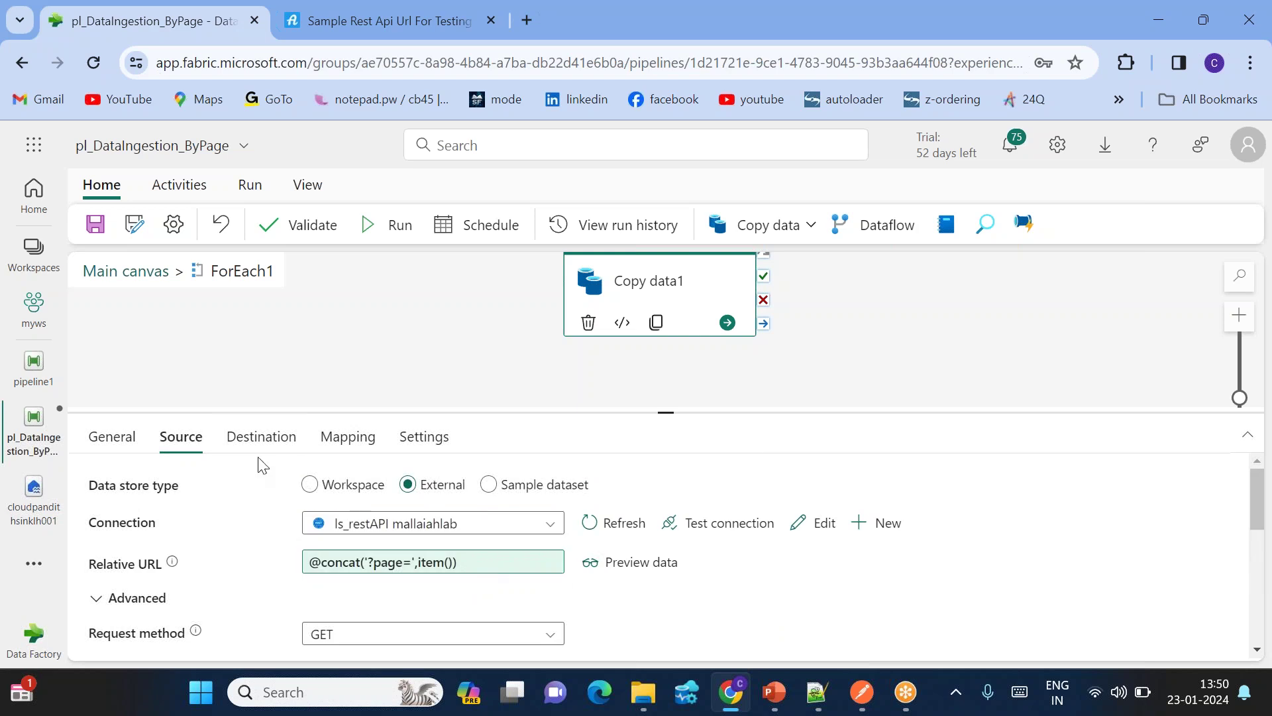
left_click(261, 437)
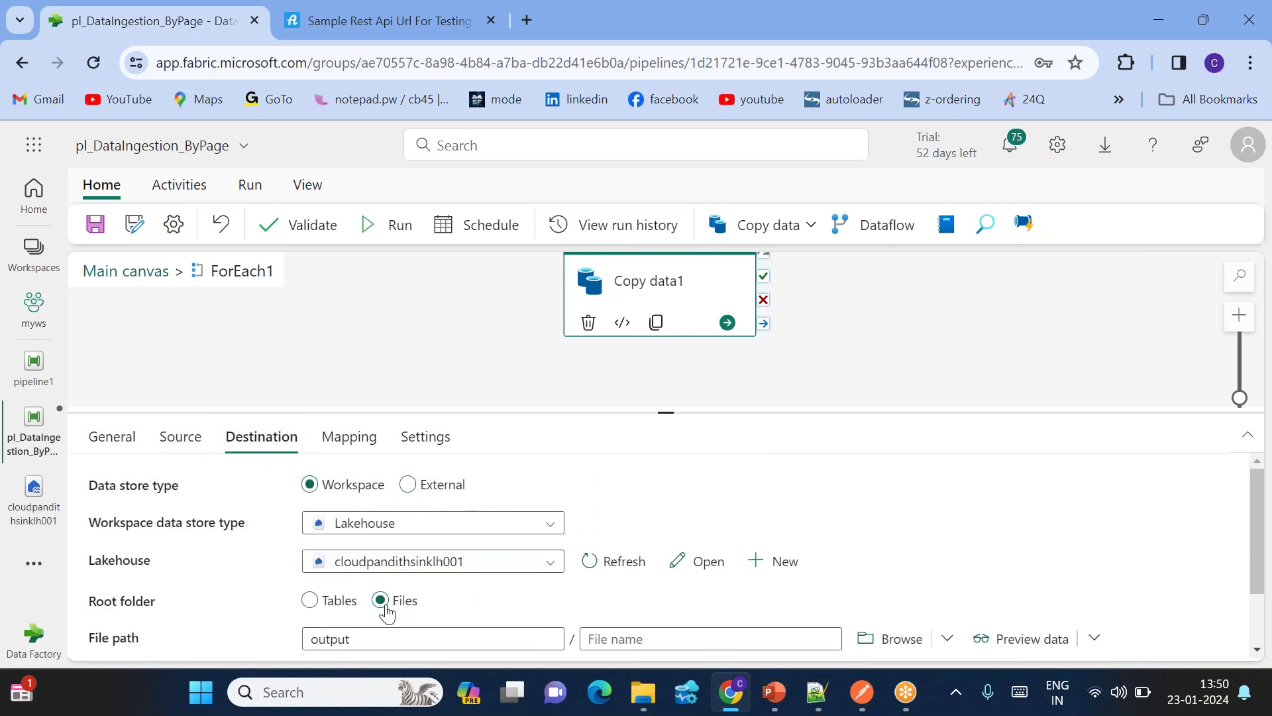
scroll(384, 610, "down", 1)
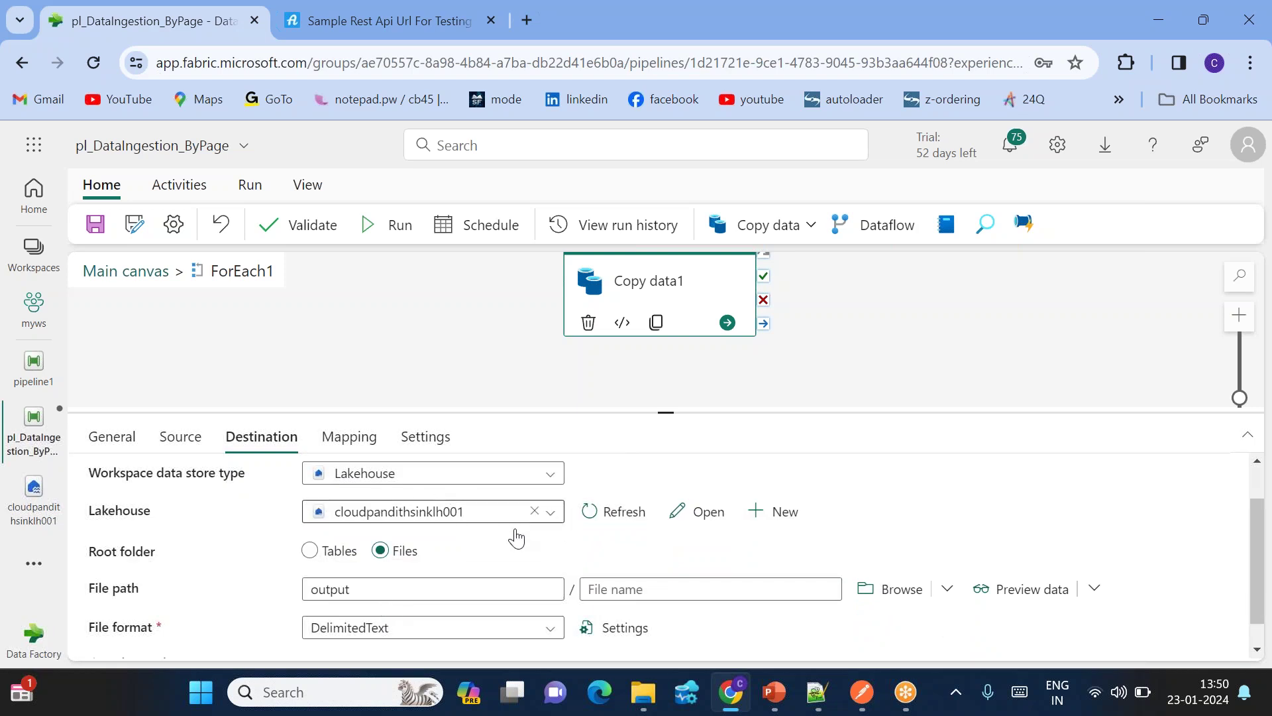
scroll(516, 543, "down", 1)
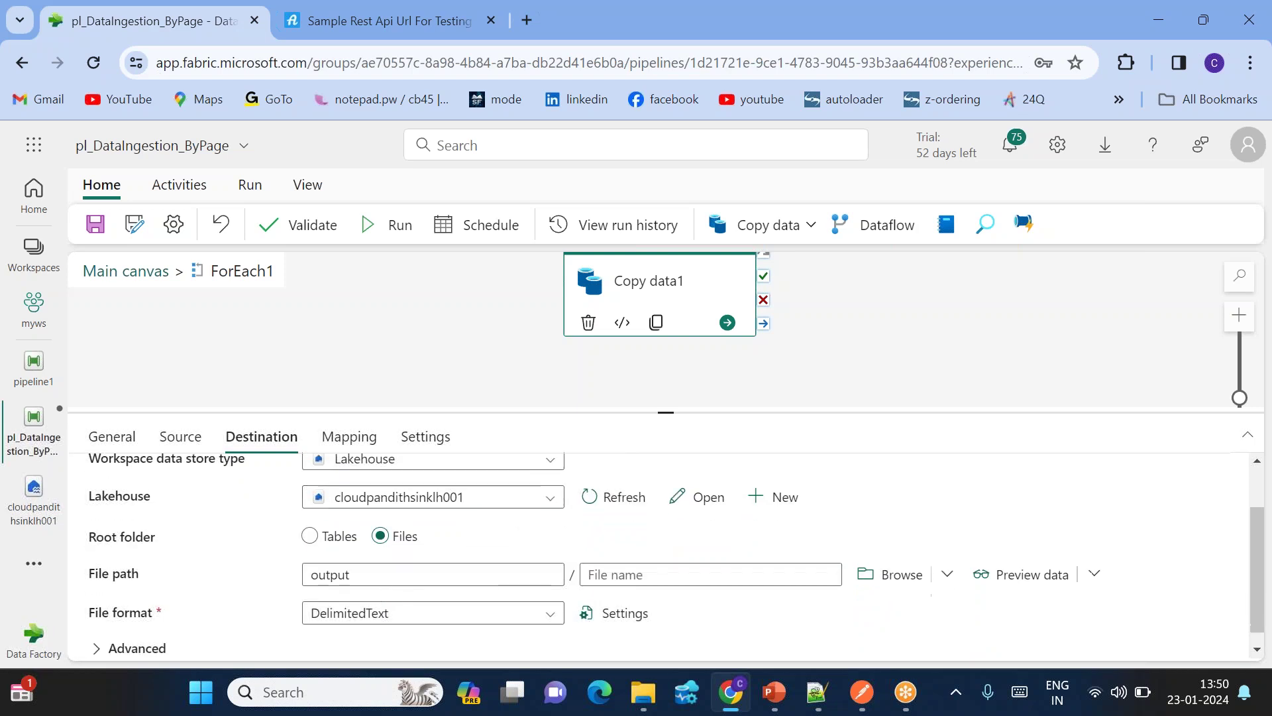
Step: Save and run pl_DataIngestion_ByPage
left_click(395, 229)
left_click(630, 463)
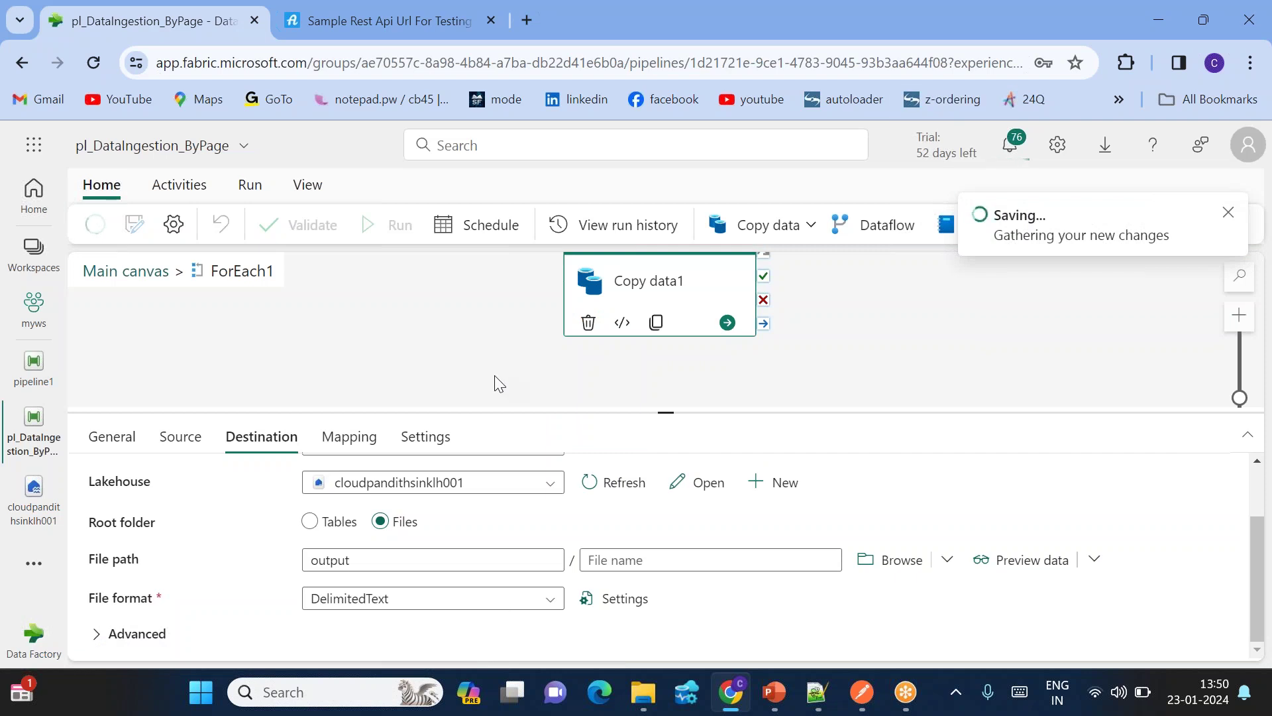
left_click_drag(664, 413, 635, 349)
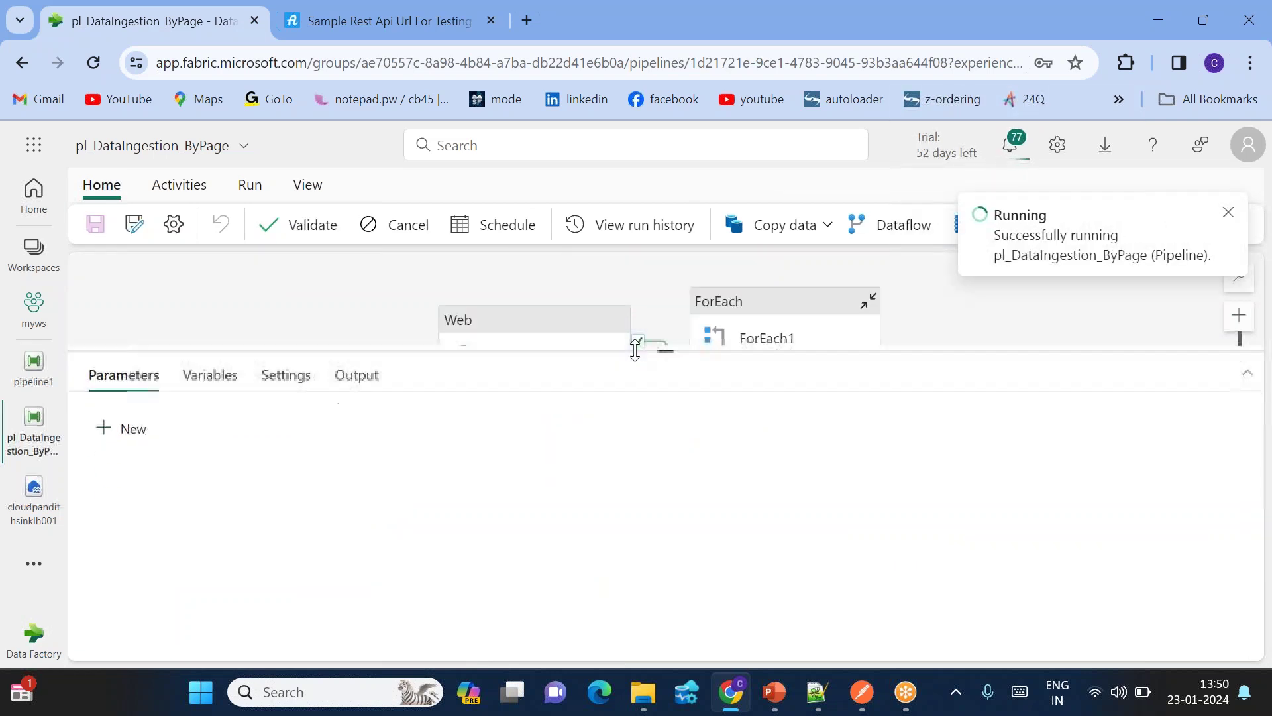
left_click(32, 564)
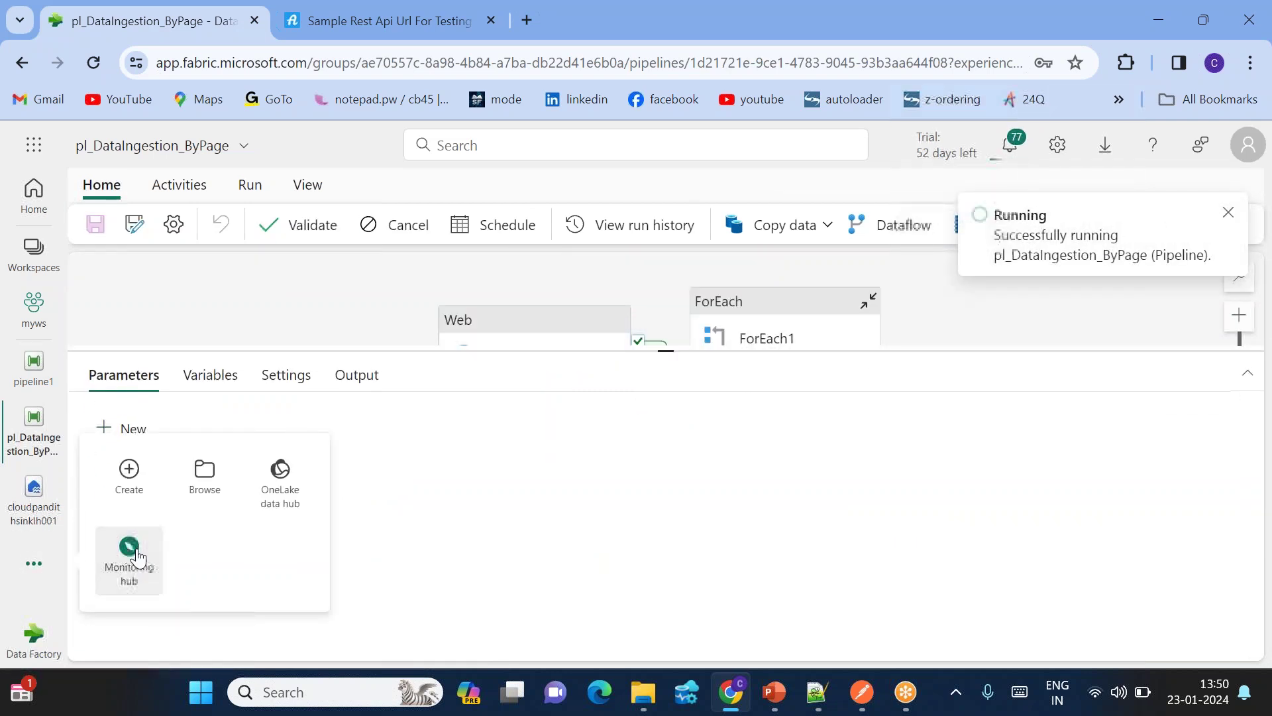
Step: Open the pl_DataIngestion_ByPage run in the Monitoring hub and refresh its status several times
left_click(131, 553)
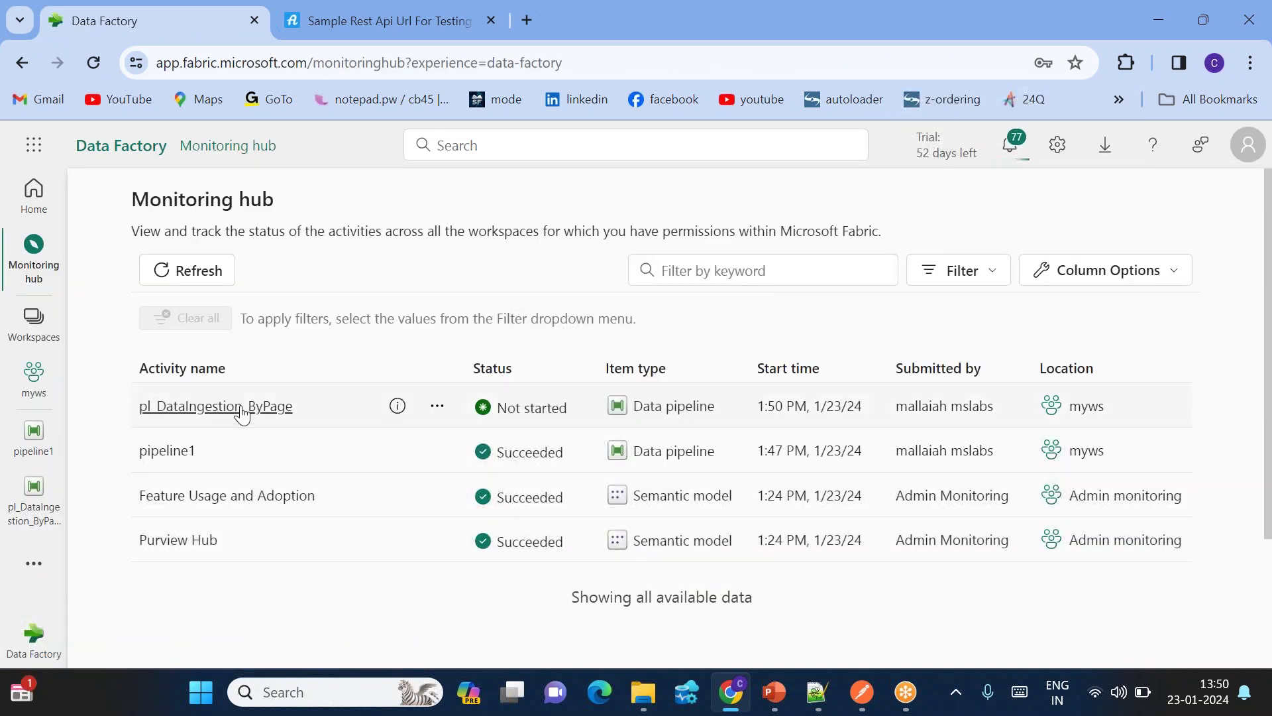
left_click(242, 407)
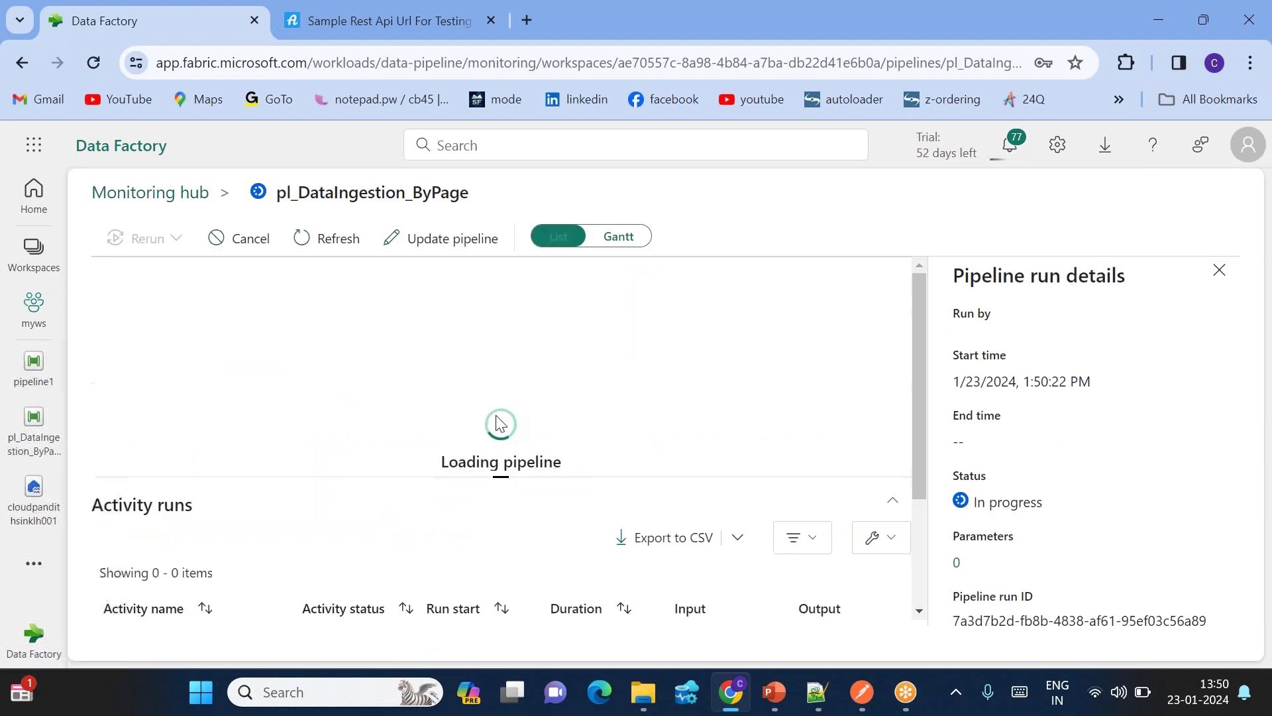
left_click(1219, 270)
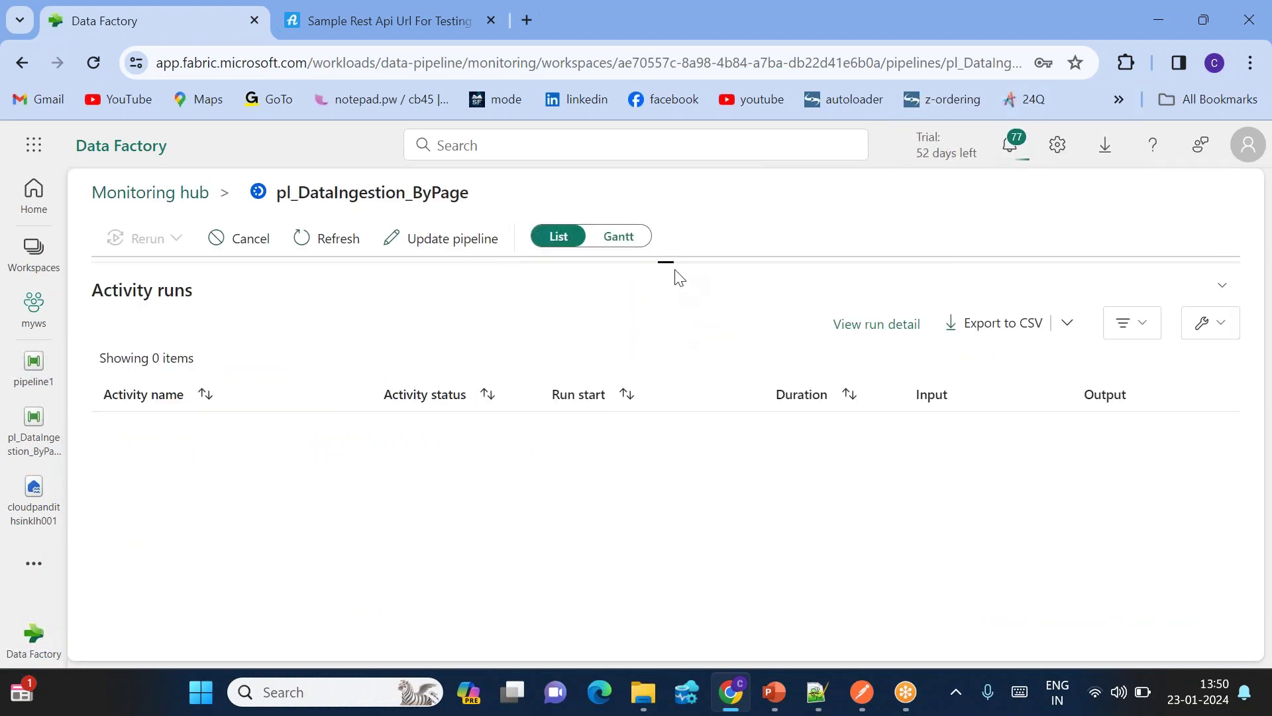
left_click(334, 239)
left_click(336, 240)
left_click(338, 238)
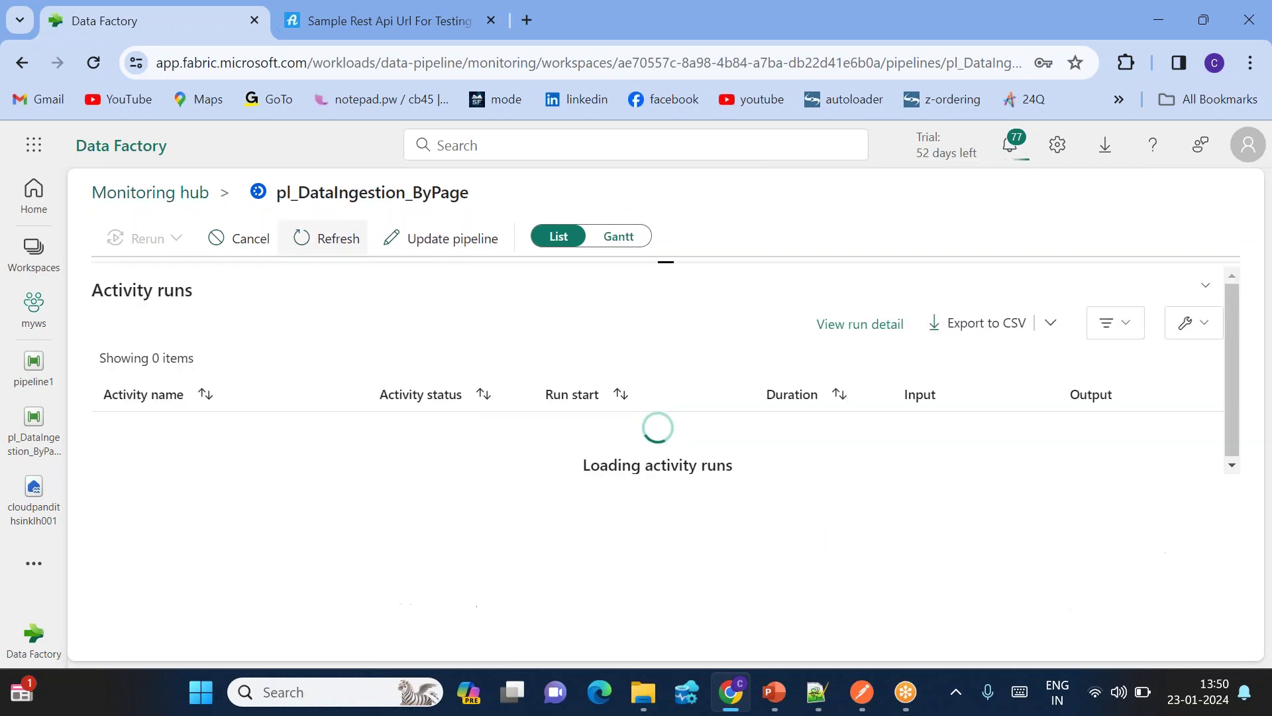
Step: Reload the monitored runs list and reopen pl_DataIngestion_ByPage to confirm its final status
left_click(194, 196)
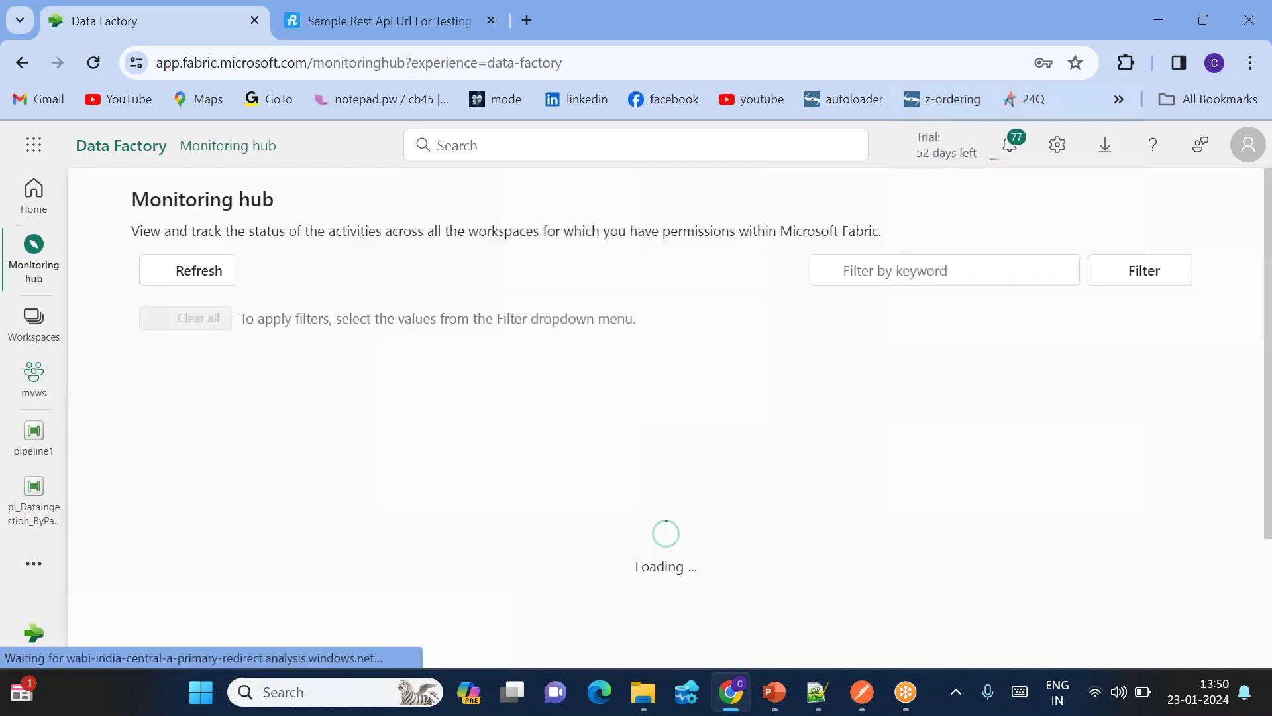
left_click(220, 283)
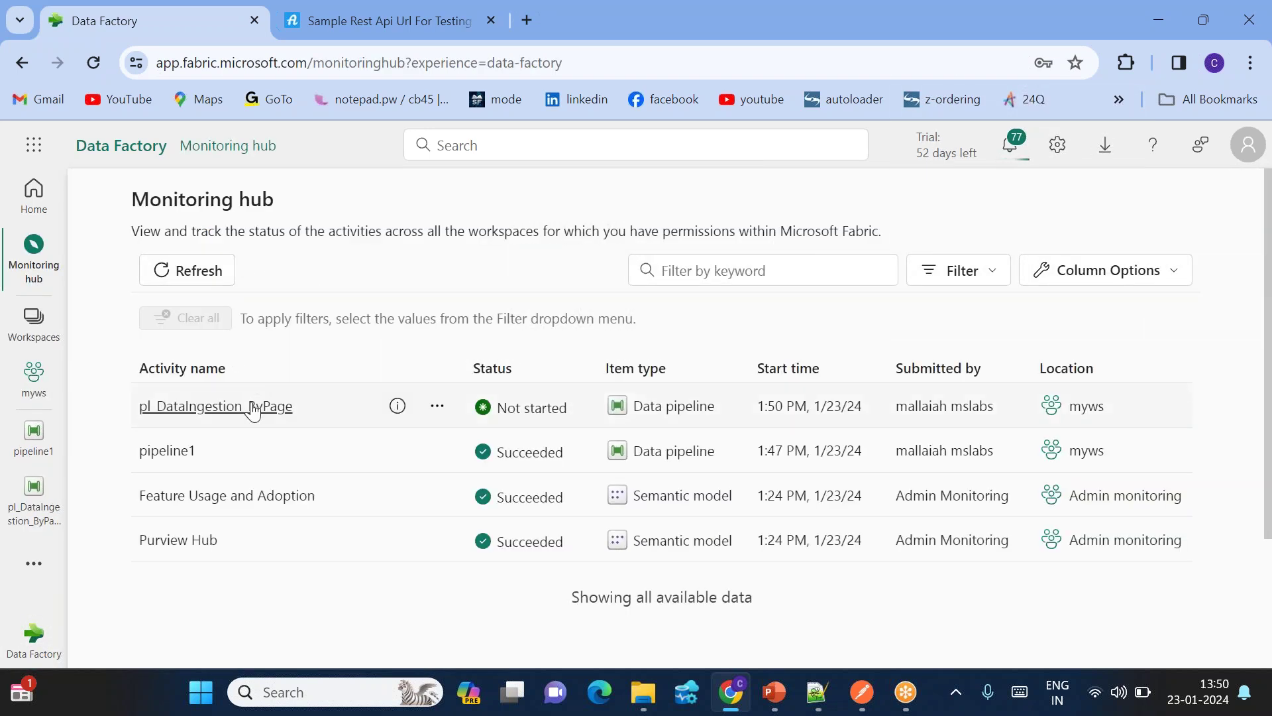
left_click(253, 406)
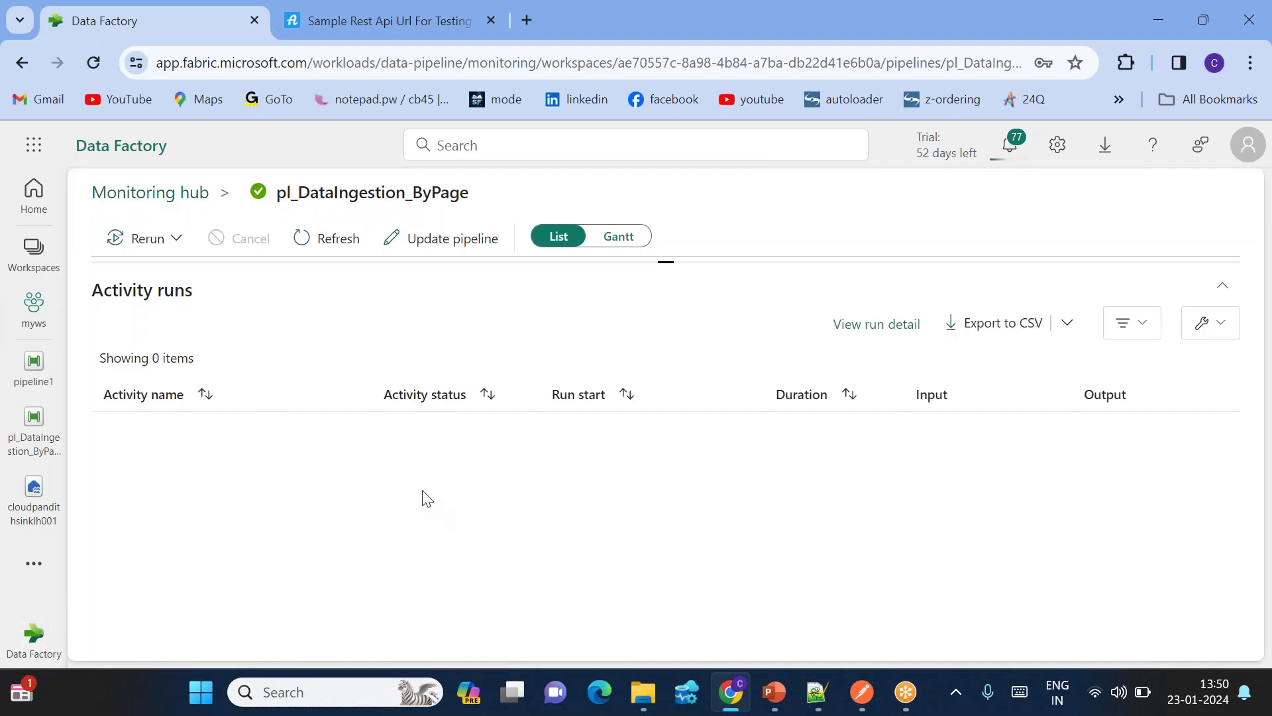
left_click(334, 252)
left_click(32, 424)
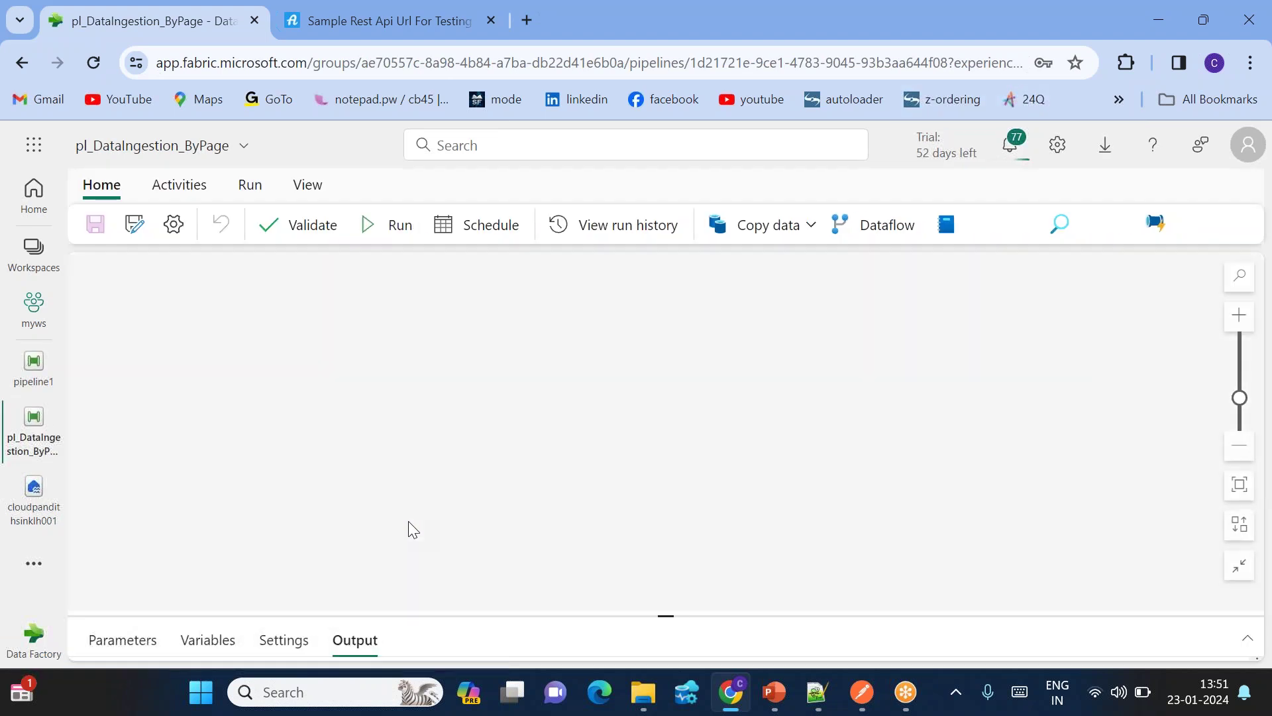
Step: Enlarge the pipeline editor's Output panel to show the activity run list
left_click_drag(662, 611, 663, 426)
right_click(661, 426)
scroll(307, 580, "down", 3)
scroll(307, 580, "up", 3)
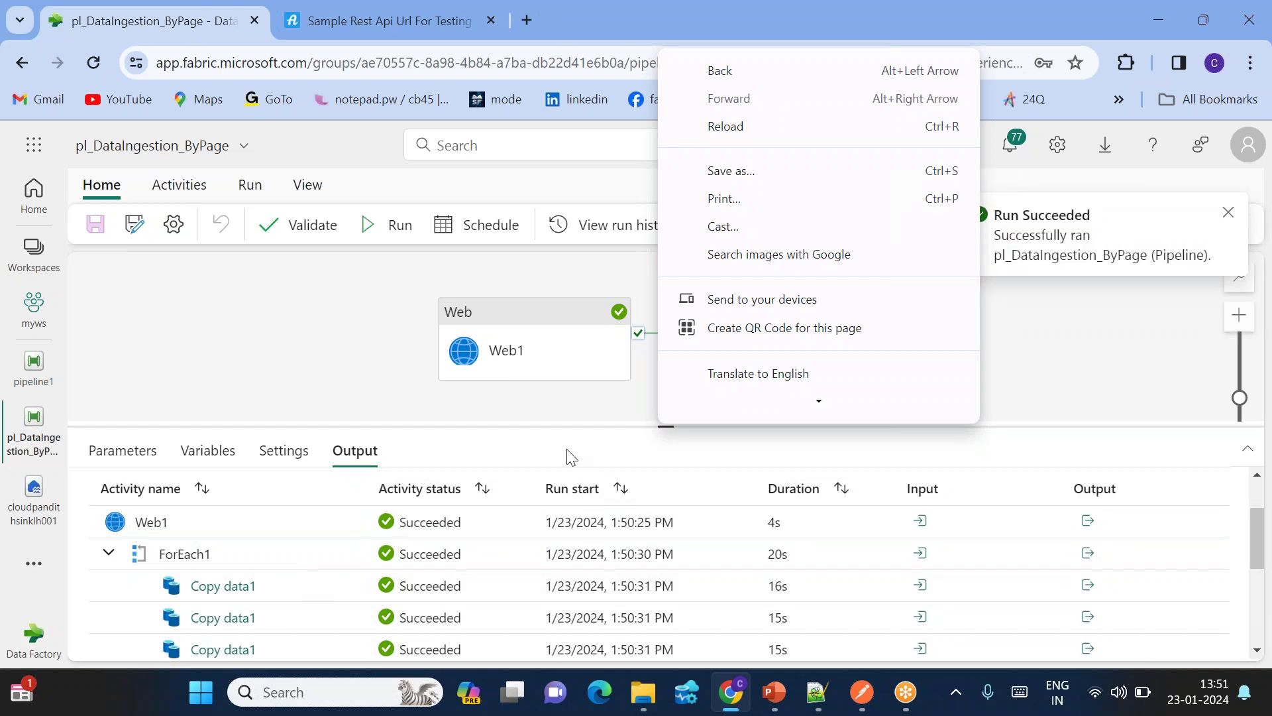
left_click(537, 447)
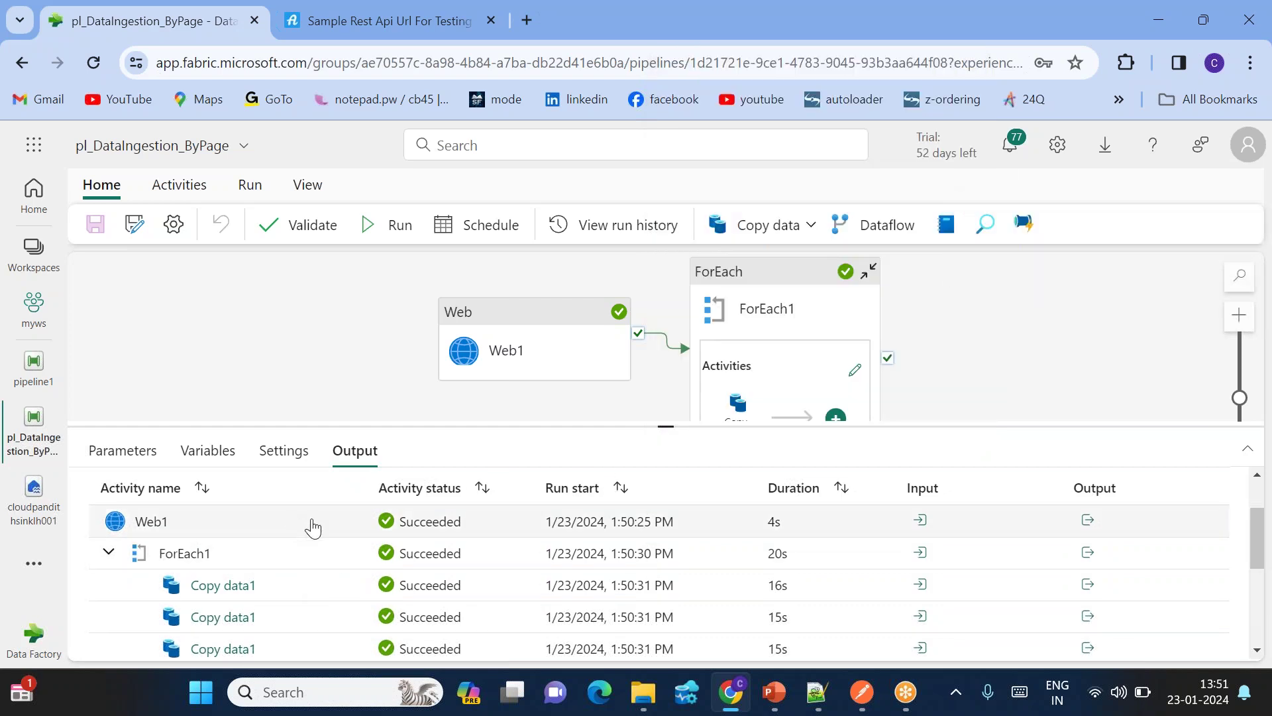
Step: Inspect the Web1 login output JSON full-size and highlight the returned token
left_click(1087, 521)
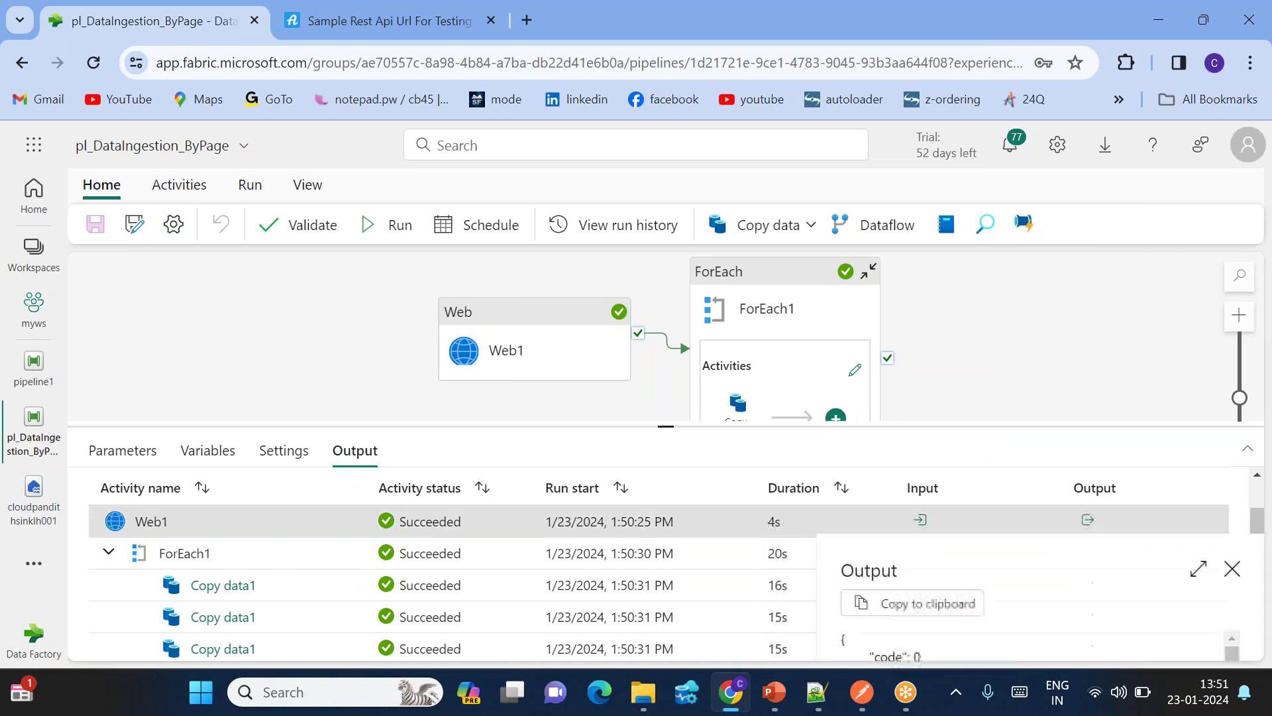
left_click(1198, 568)
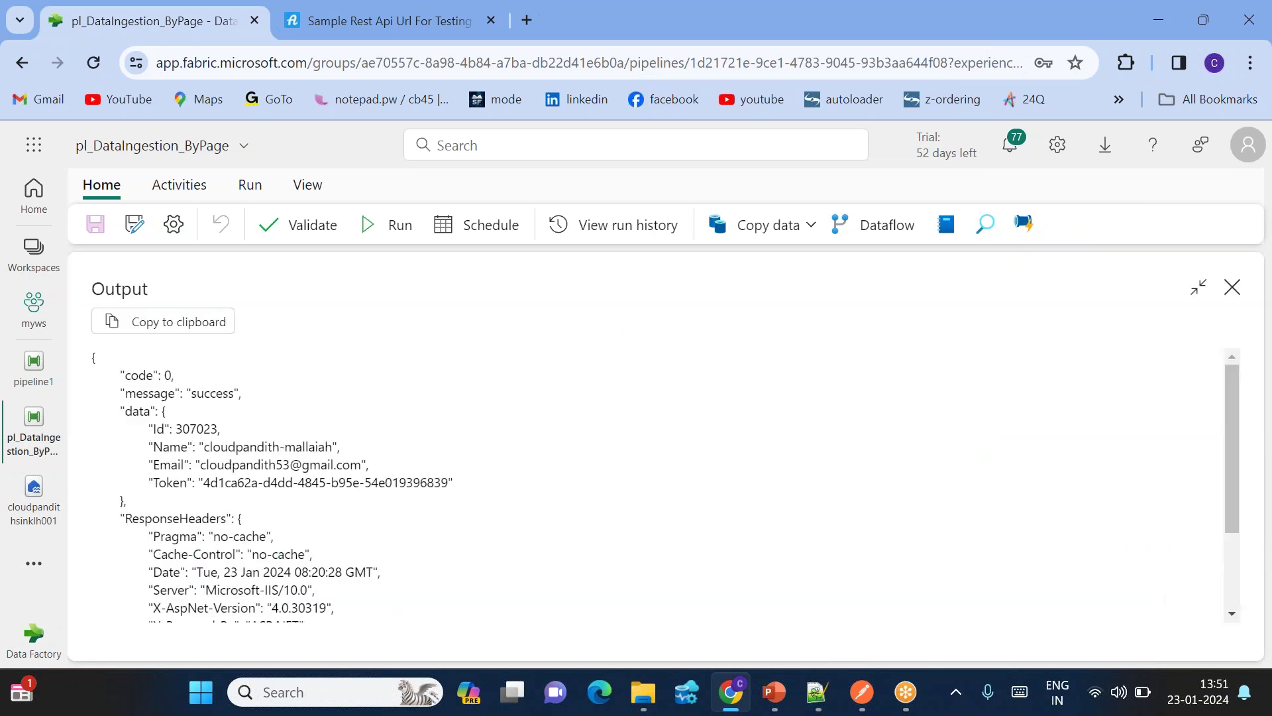
left_click_drag(205, 482, 281, 482)
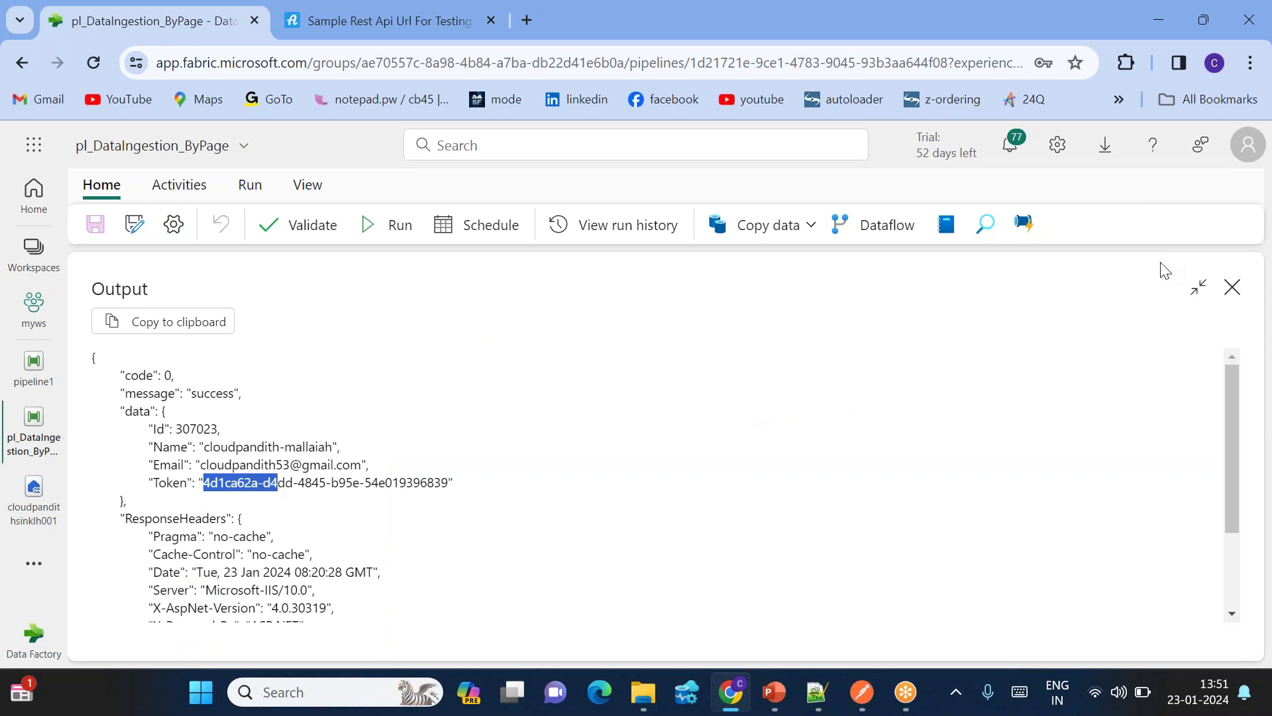
left_click(1233, 287)
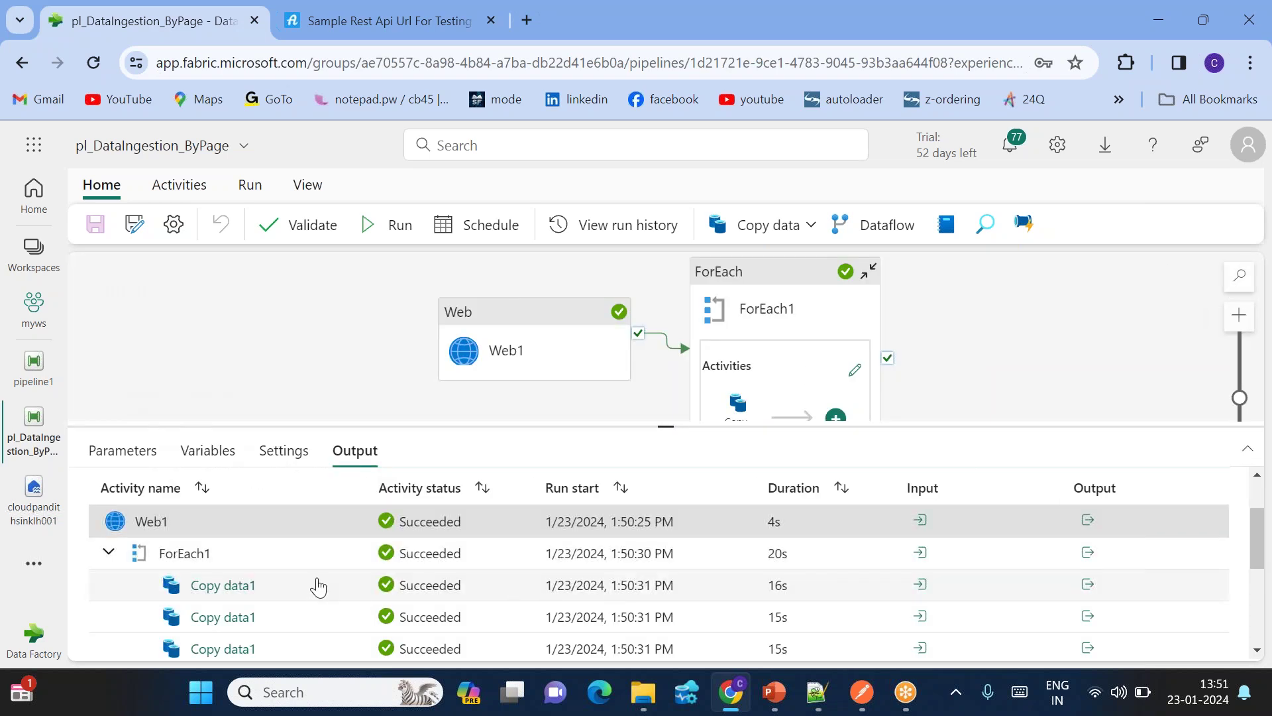
Step: Check the first three Copy data1 inputs, including the Bearer token in the Authorization header
left_click(921, 584)
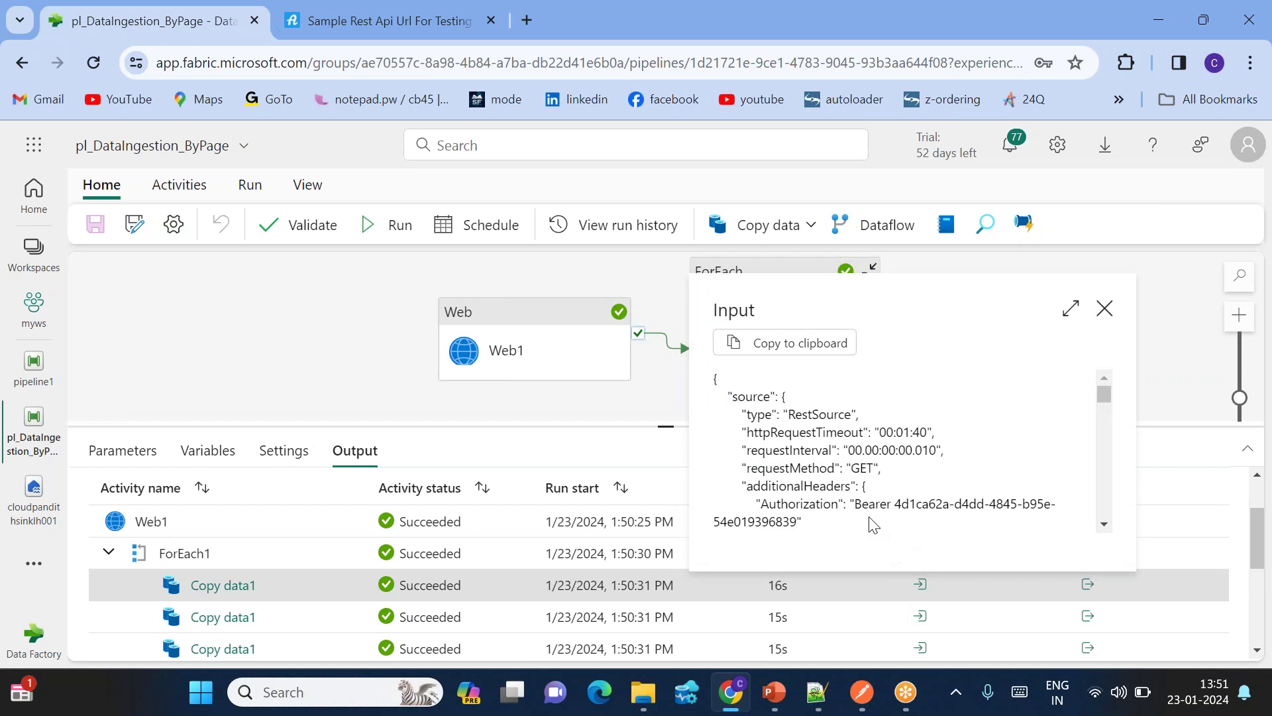
left_click_drag(909, 505, 968, 535)
left_click(921, 617)
scroll(969, 536, "down", 2)
scroll(969, 536, "down", 1)
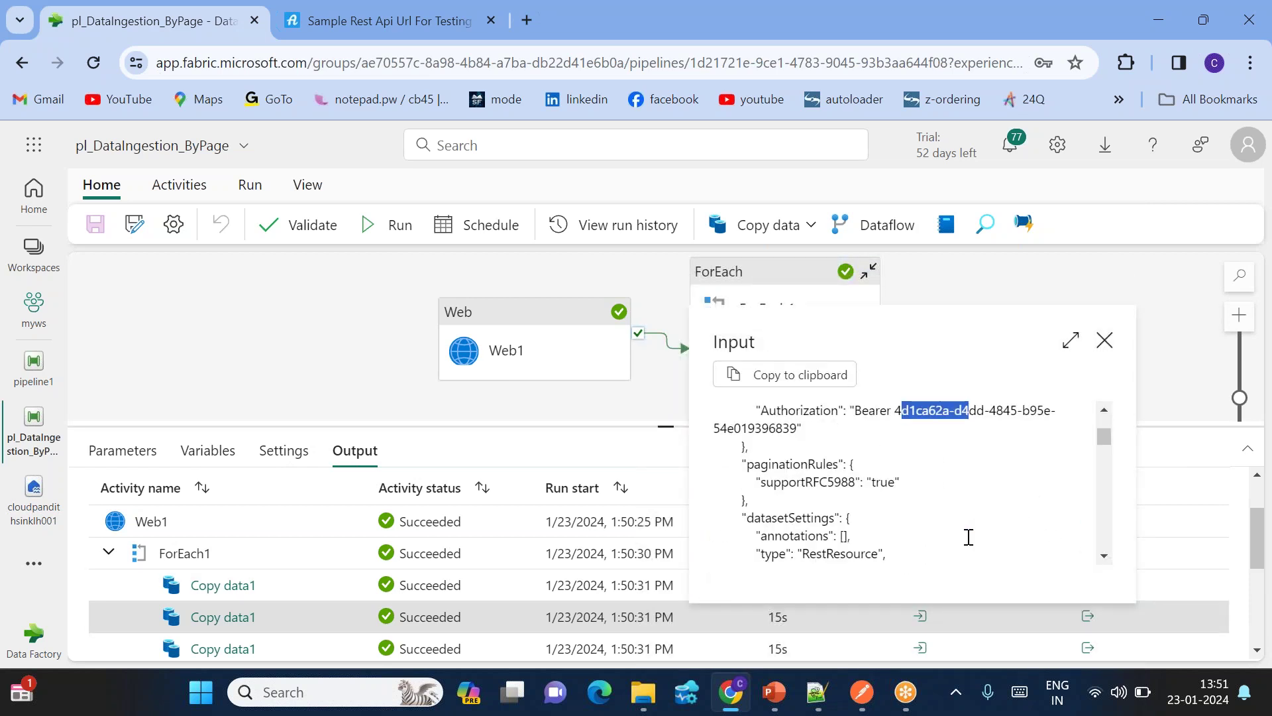
left_click(1164, 479)
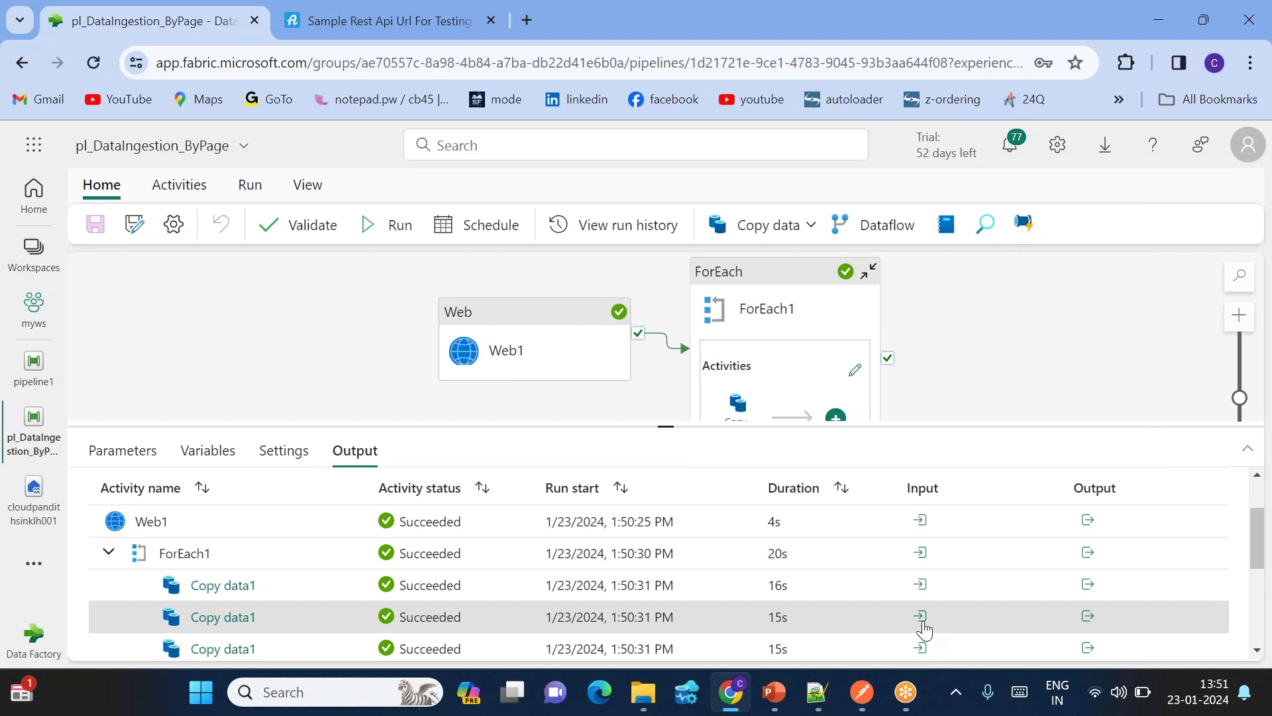
left_click(920, 647)
left_click_drag(902, 567, 942, 567)
scroll(944, 568, "down", 2)
scroll(943, 568, "down", 5)
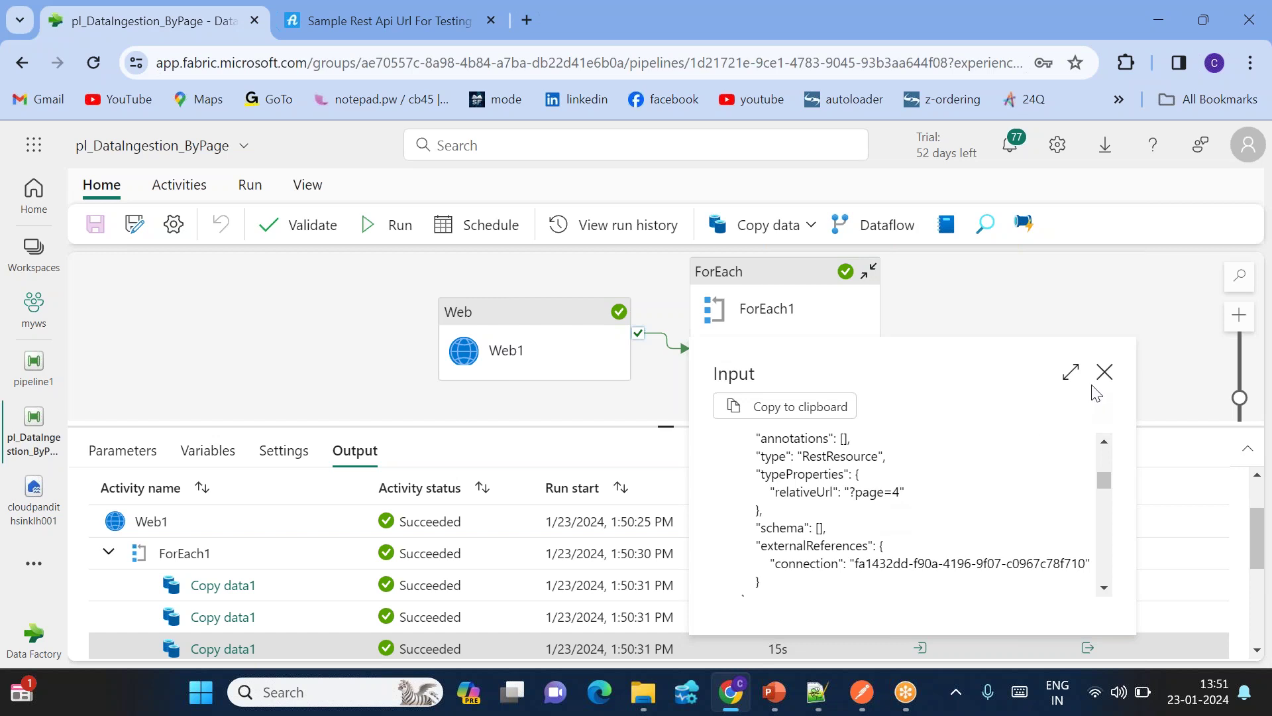
left_click(1104, 371)
Step: Recheck the first, second and a later Copy data1 input for the page value in relativeUrl
left_click(921, 584)
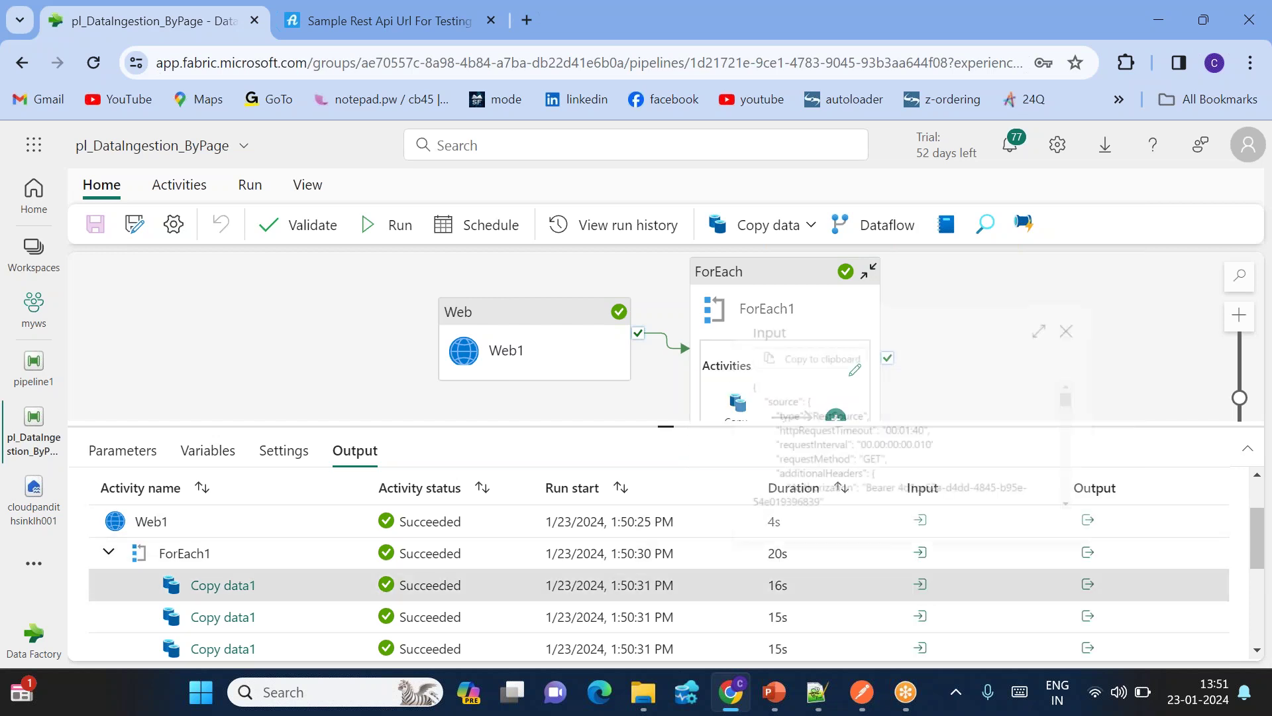
scroll(881, 487, "down", 5)
left_click_drag(870, 468, 920, 477)
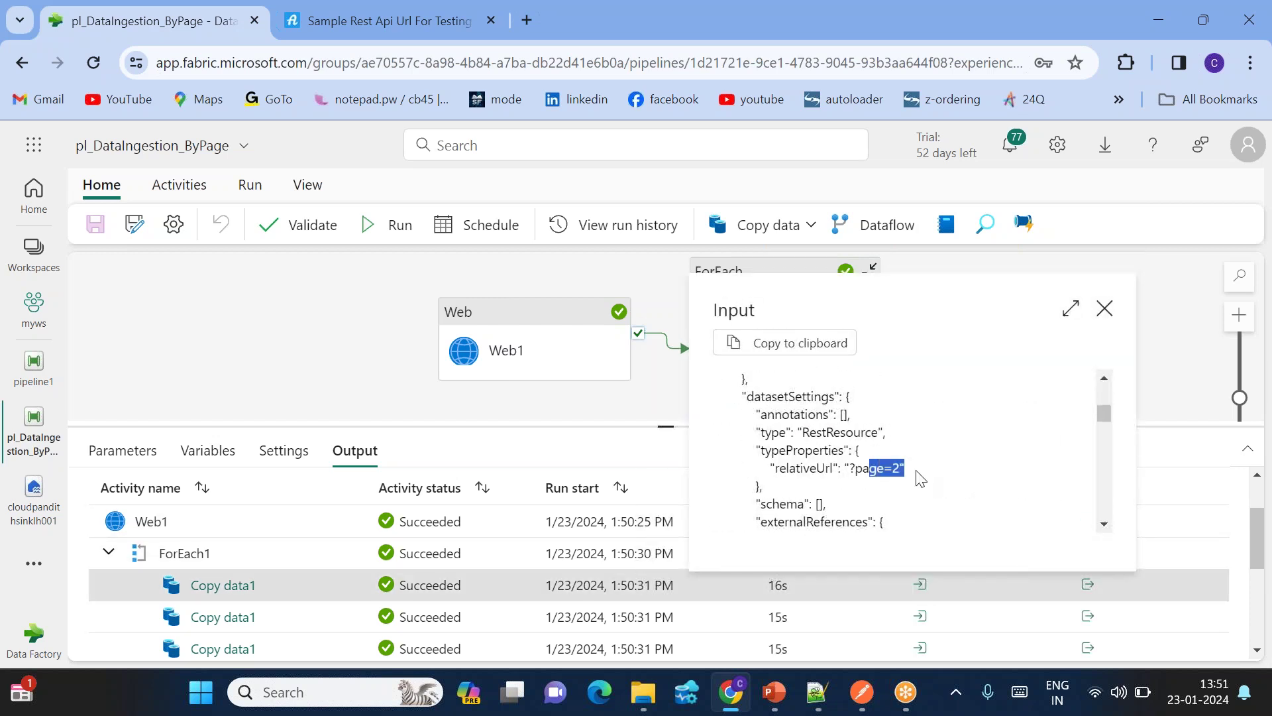
left_click(1105, 308)
left_click(921, 616)
scroll(882, 537, "down", 5)
double_click(868, 517)
left_click(1106, 342)
scroll(921, 576, "down", 3)
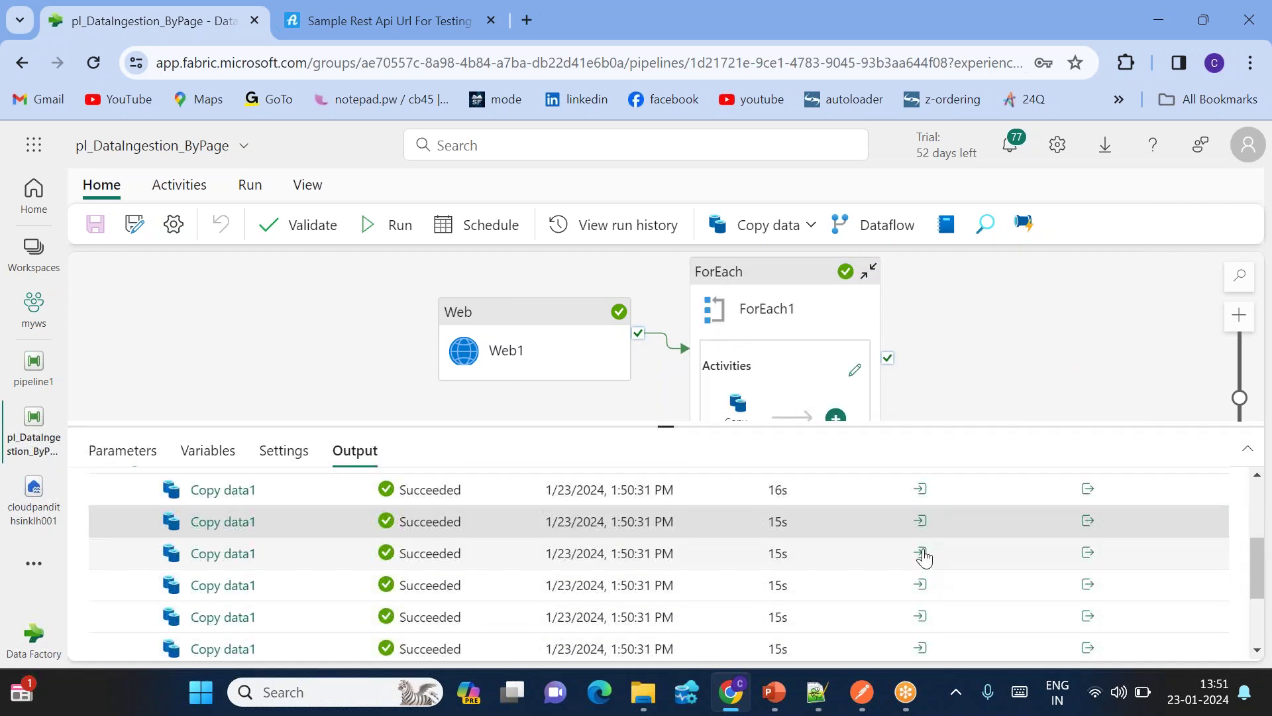
left_click(921, 553)
left_click(1071, 600)
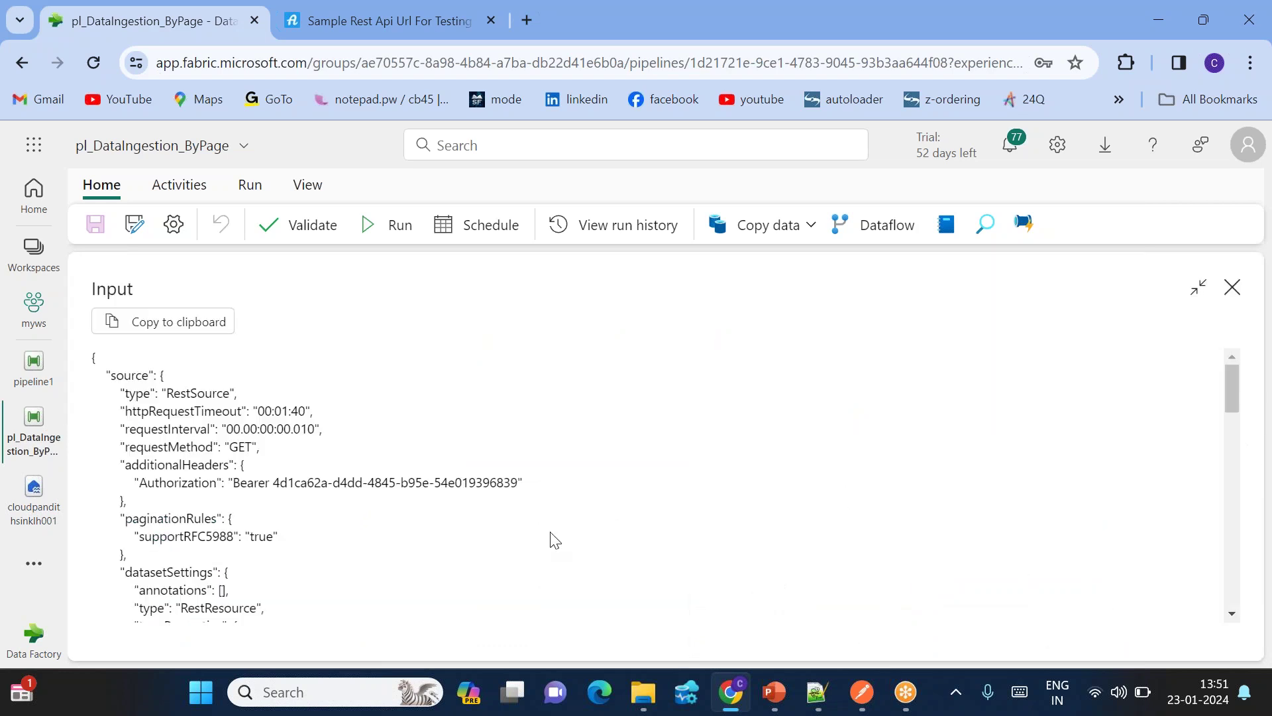
scroll(358, 556, "down", 3)
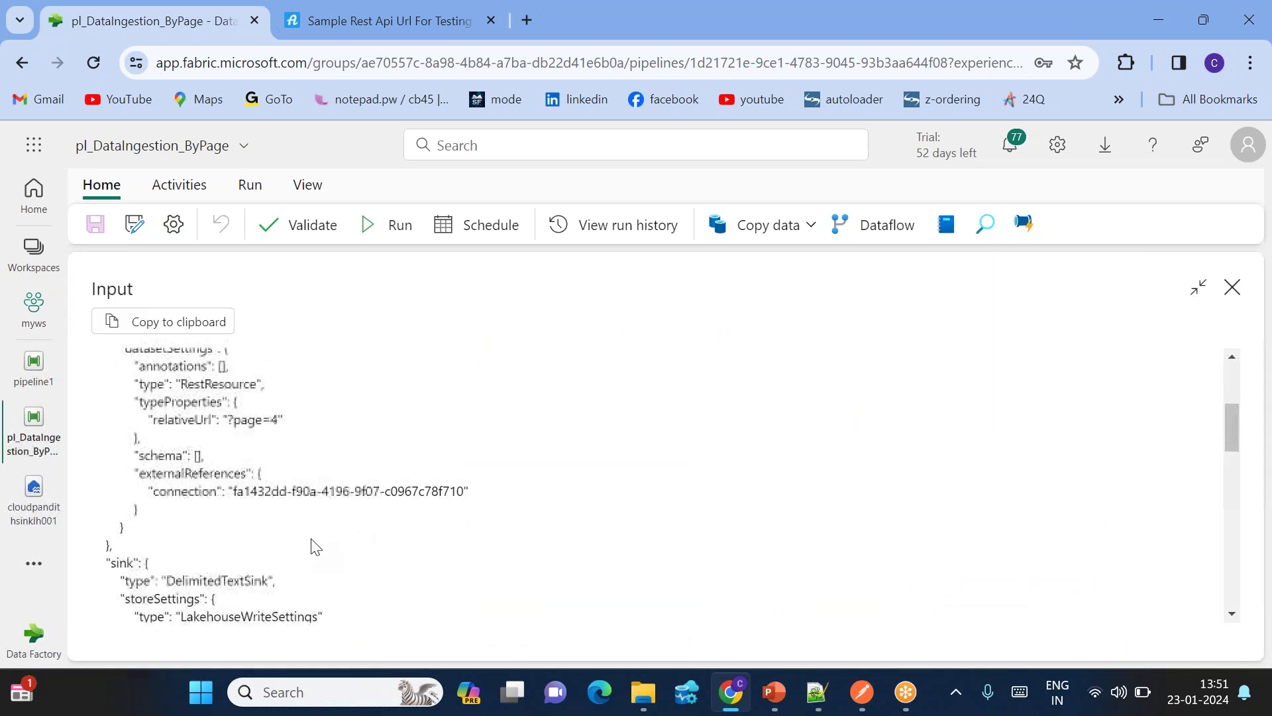
left_click(1233, 287)
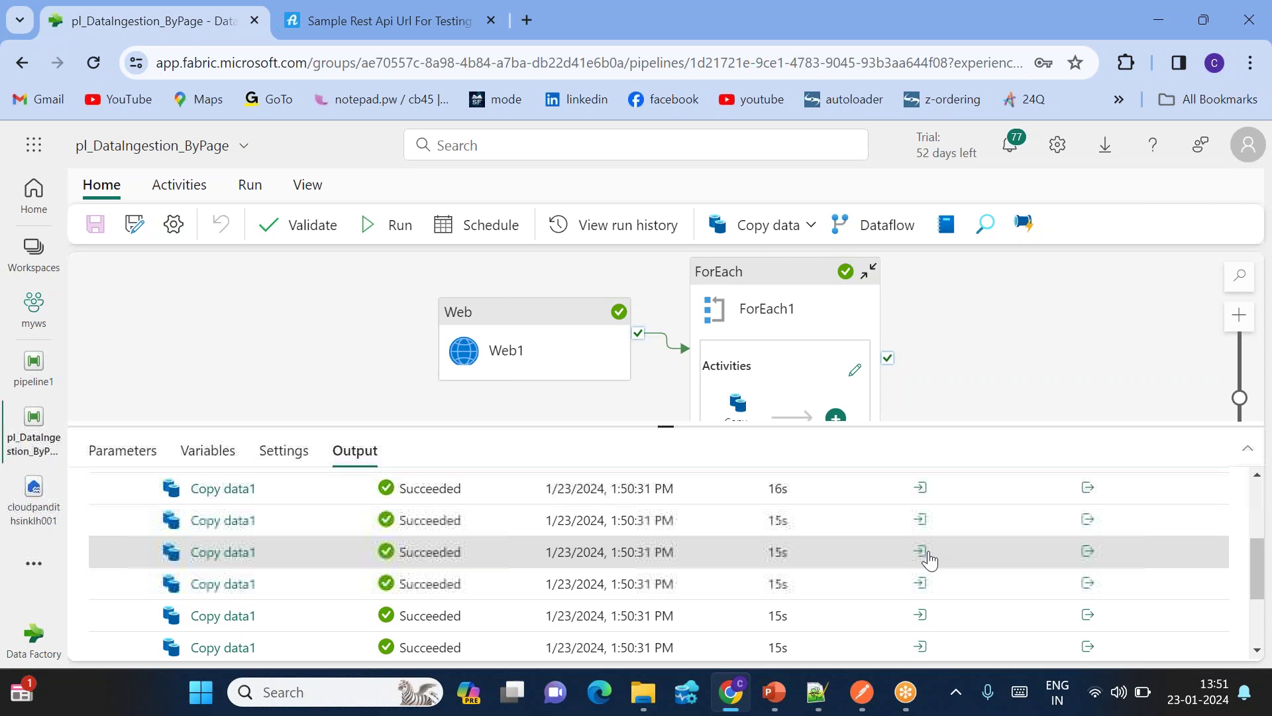
Step: Inspect the fourth and sixth Copy data1 inputs' relativeUrl page settings
scroll(924, 560, "down", 1)
left_click(920, 574)
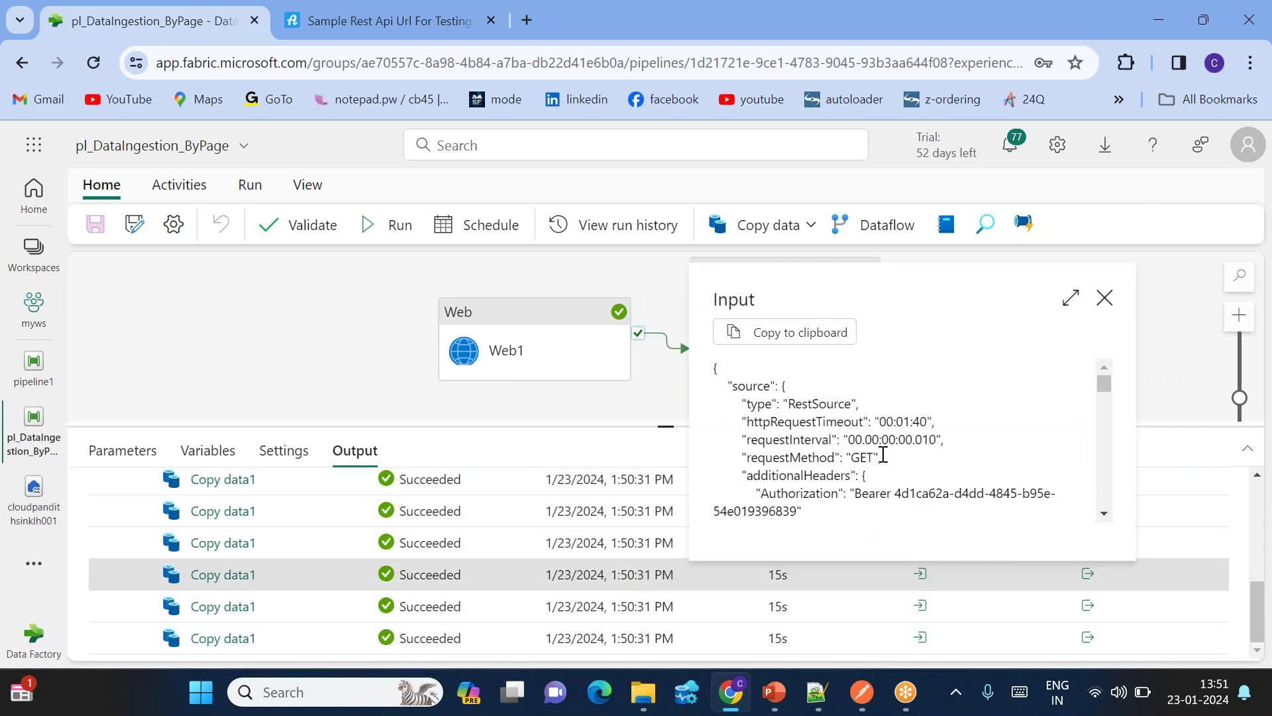
scroll(882, 464, "down", 5)
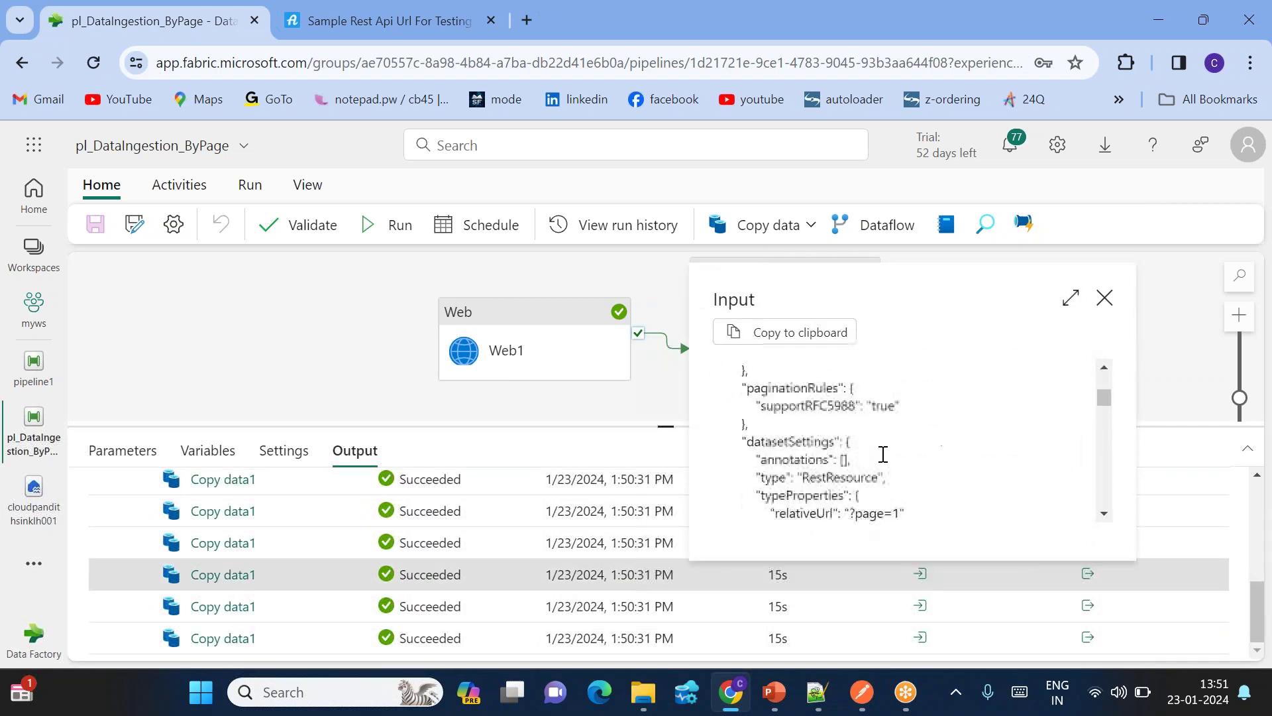
left_click(1104, 298)
left_click(920, 637)
scroll(859, 537, "down", 10)
scroll(859, 537, "up", 2)
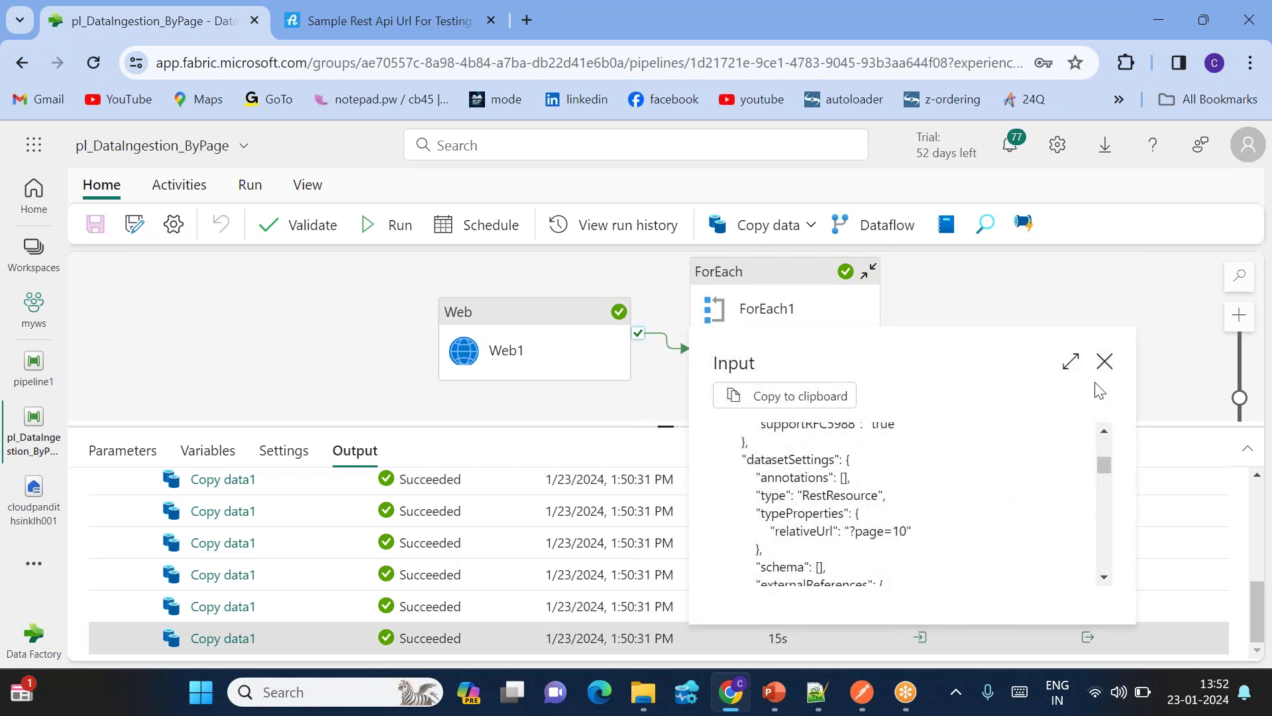
left_click(1105, 361)
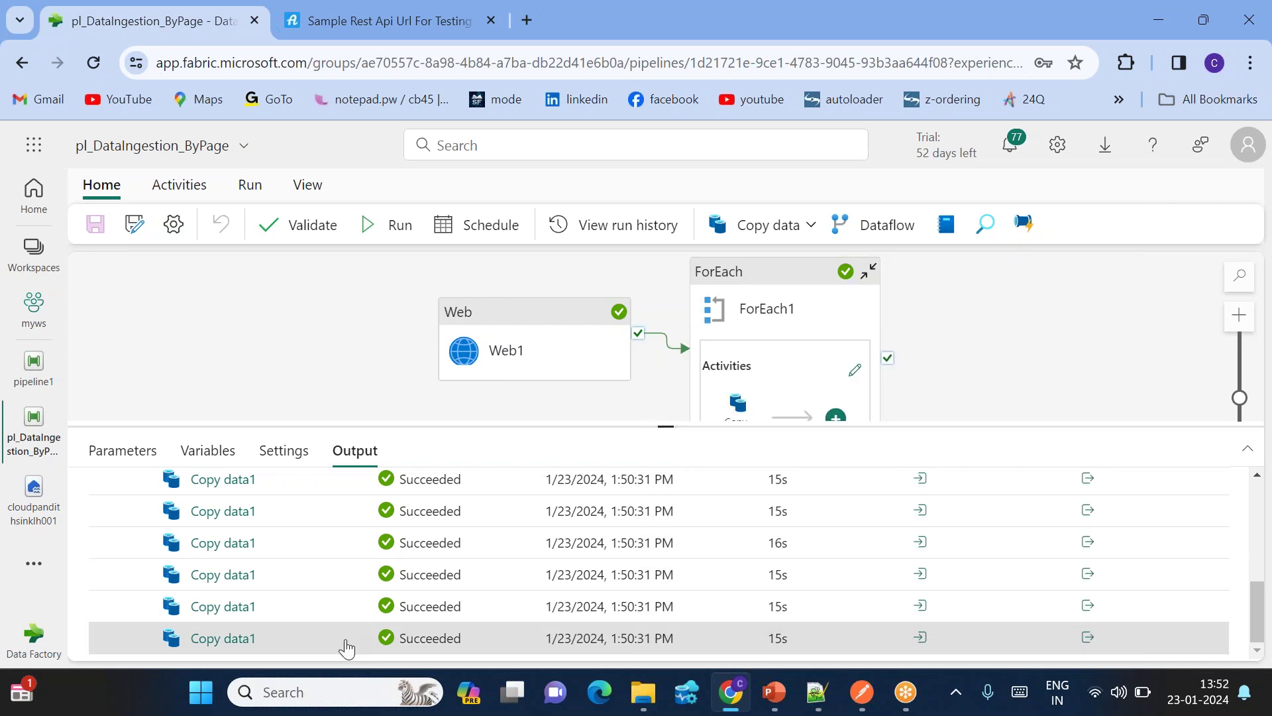
Step: Enlarge the run output list to show more Succeeded Copy data1 rows
scroll(345, 647, "up", 3)
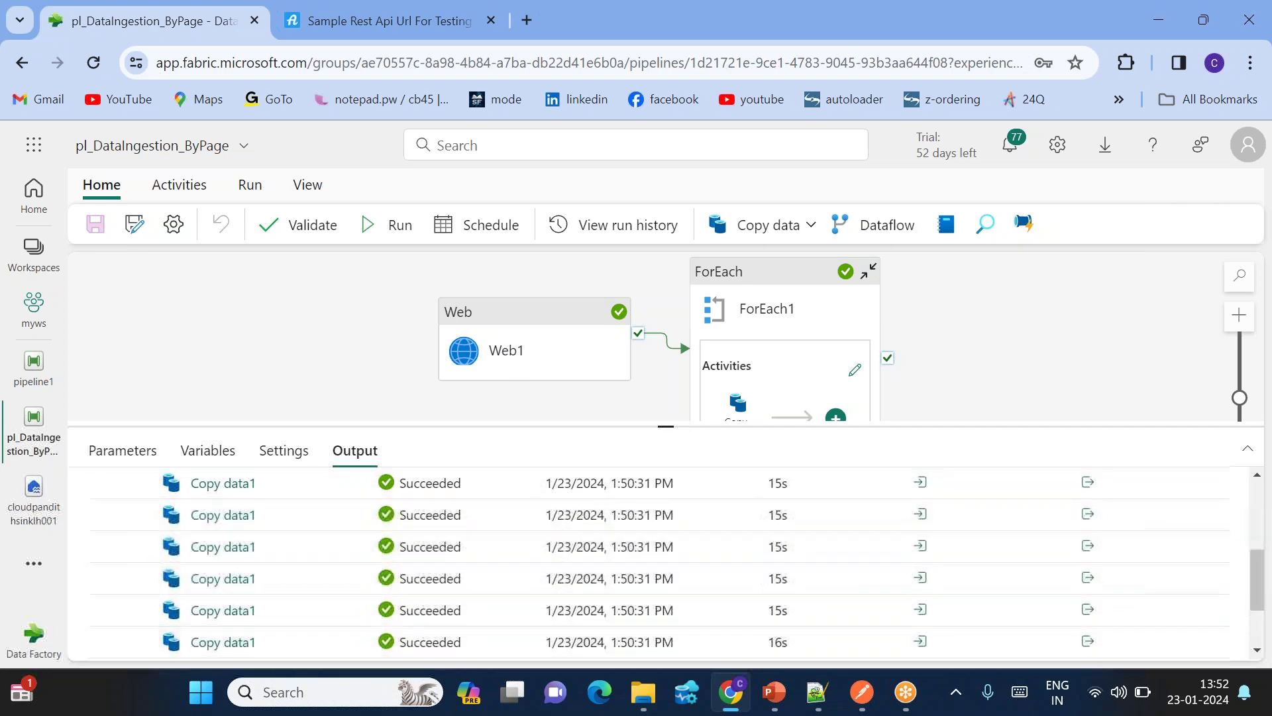
left_click_drag(666, 428, 666, 257)
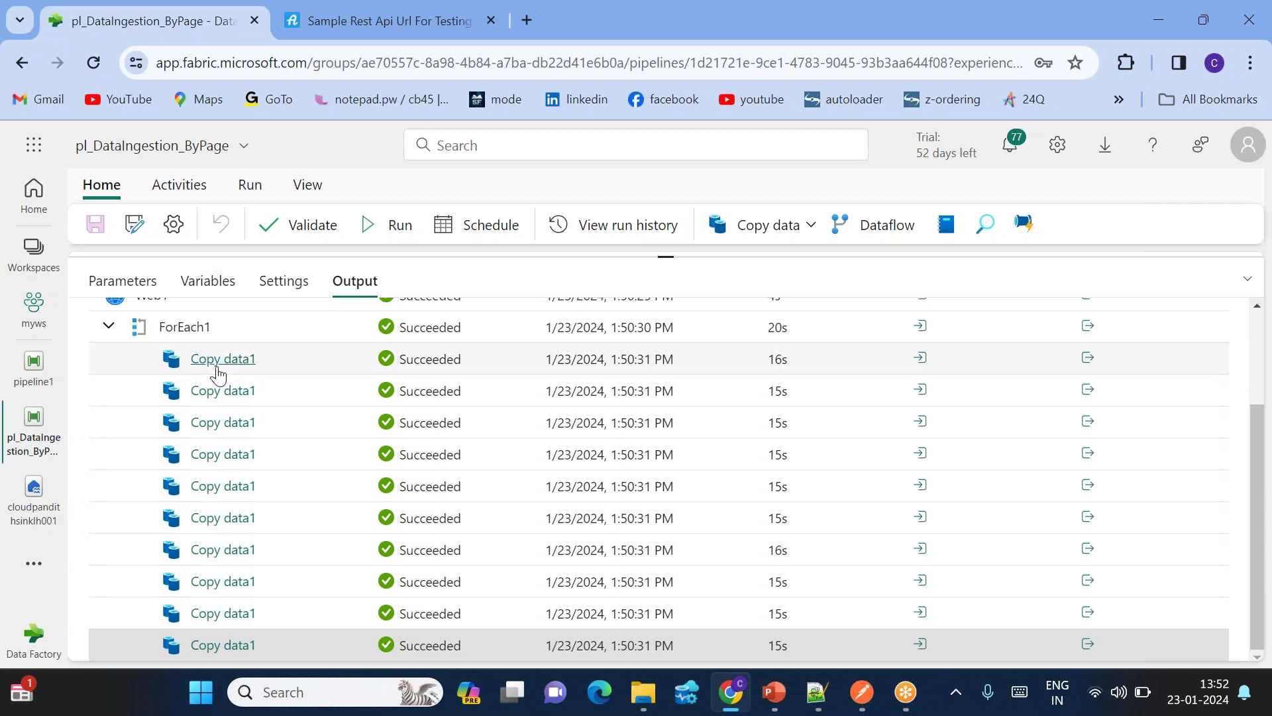
scroll(218, 375, "up", 1)
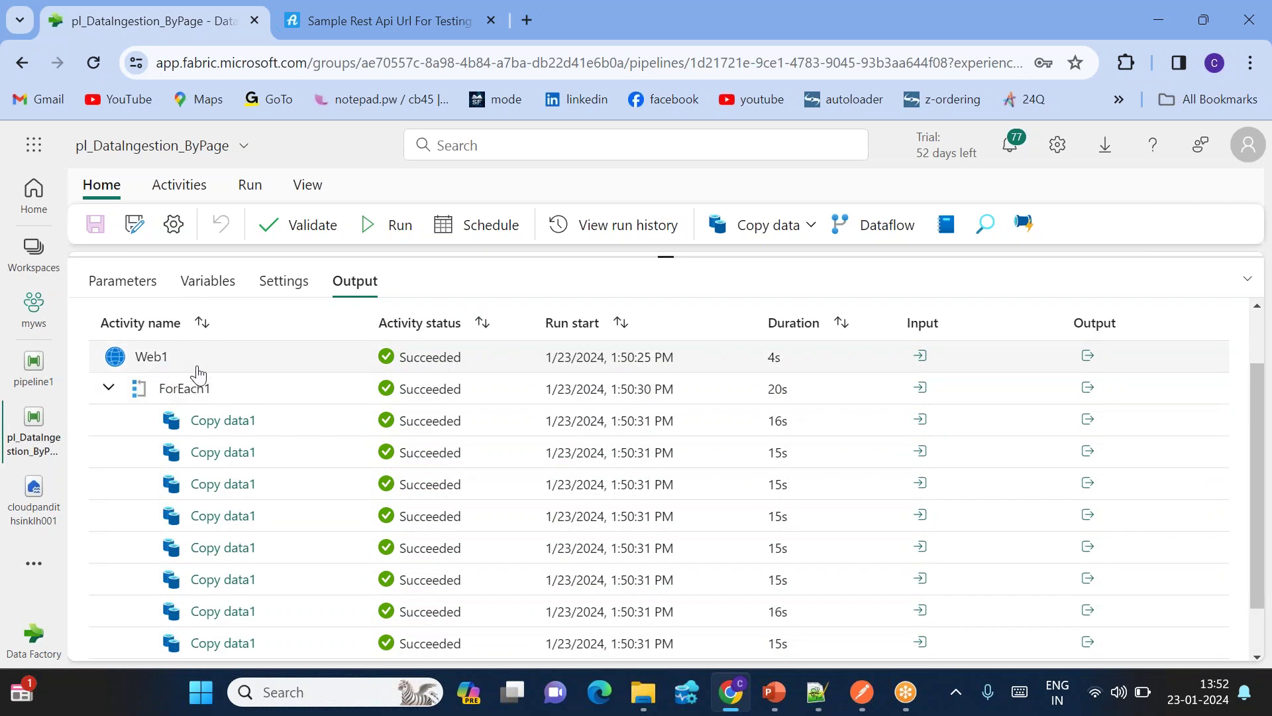
left_click(27, 524)
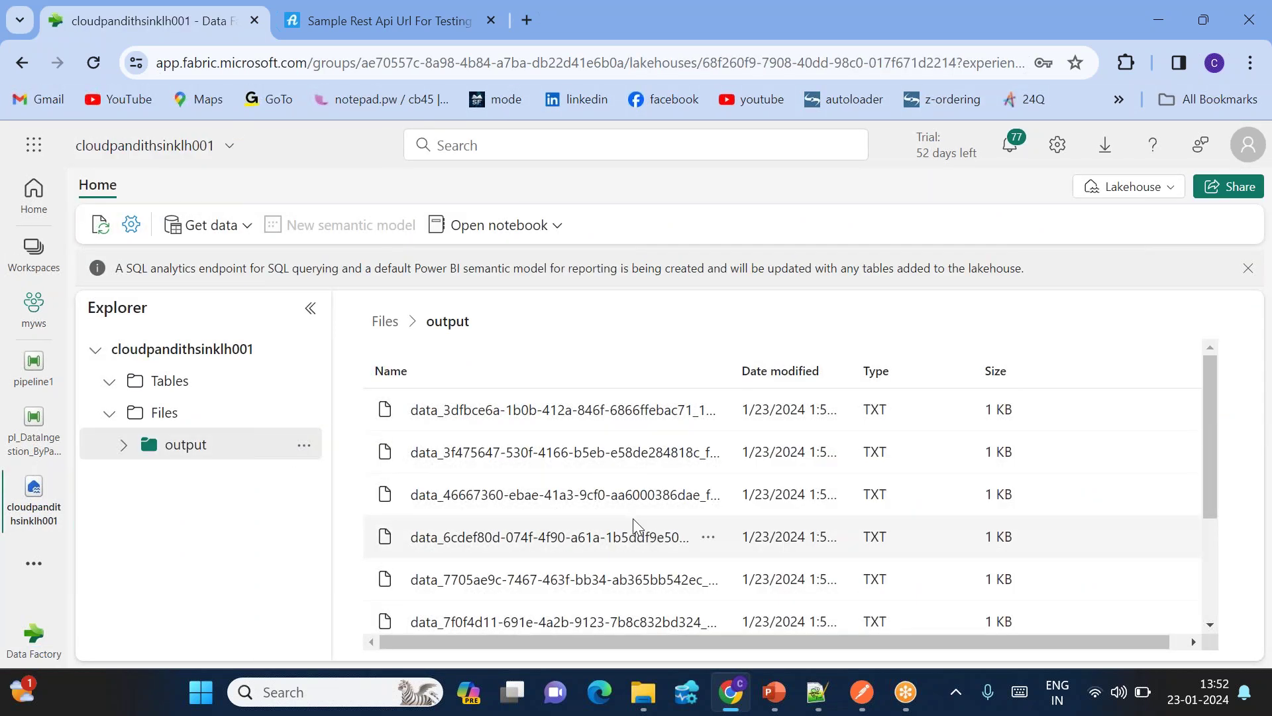
Step: Preview the first and fourth output TXT files, noting each record's page number
scroll(609, 530, "down", 3)
scroll(537, 497, "up", 3)
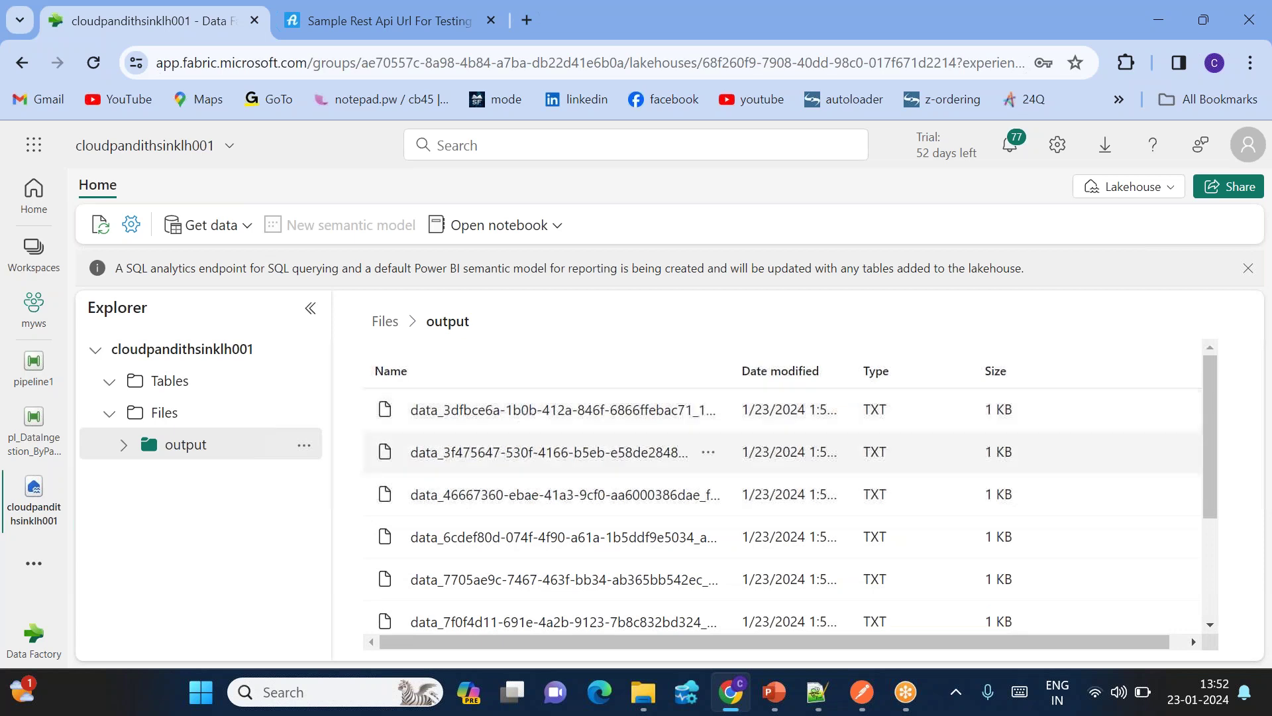
left_click(533, 410)
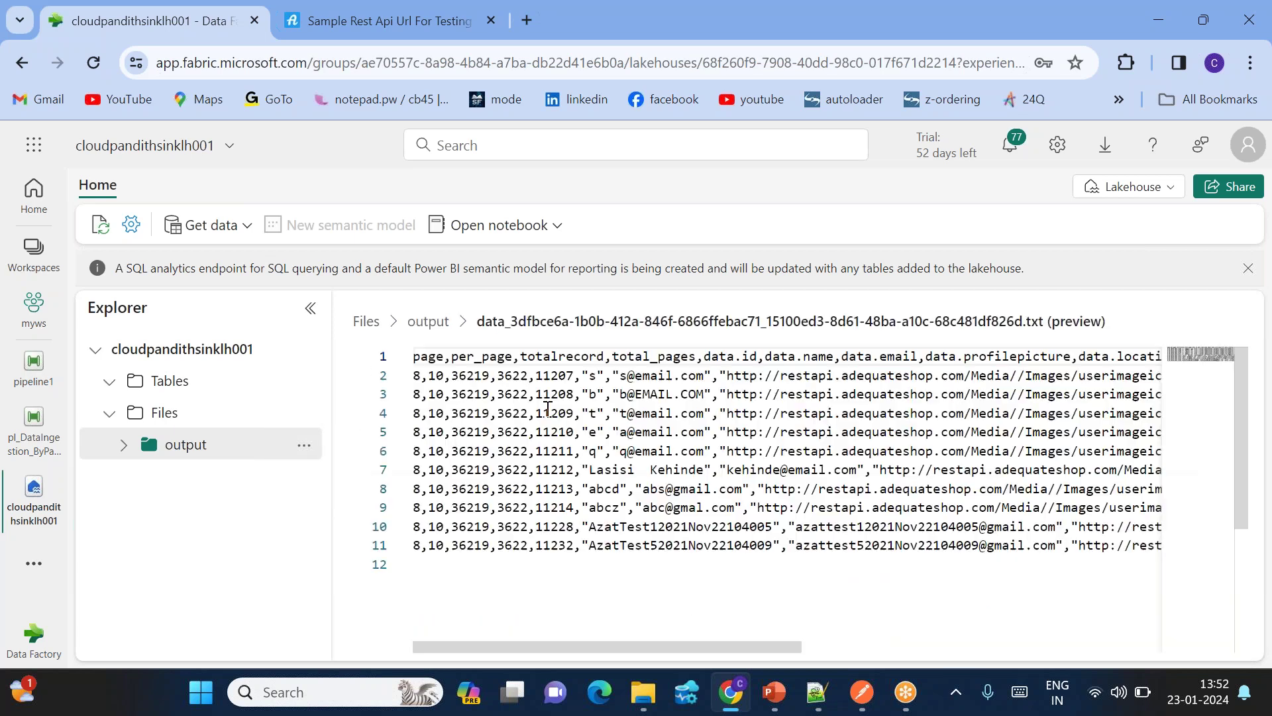
left_click(422, 375)
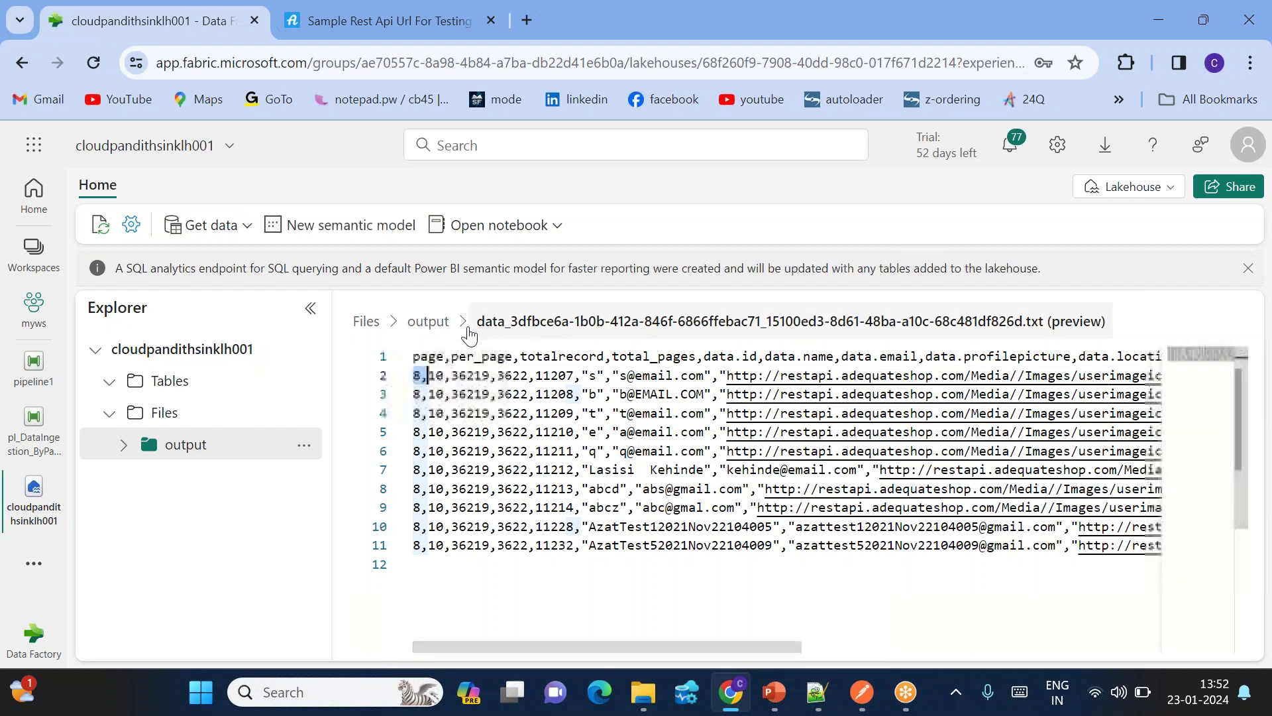
left_click(464, 325)
left_click(506, 540)
left_click(418, 376)
left_click(426, 325)
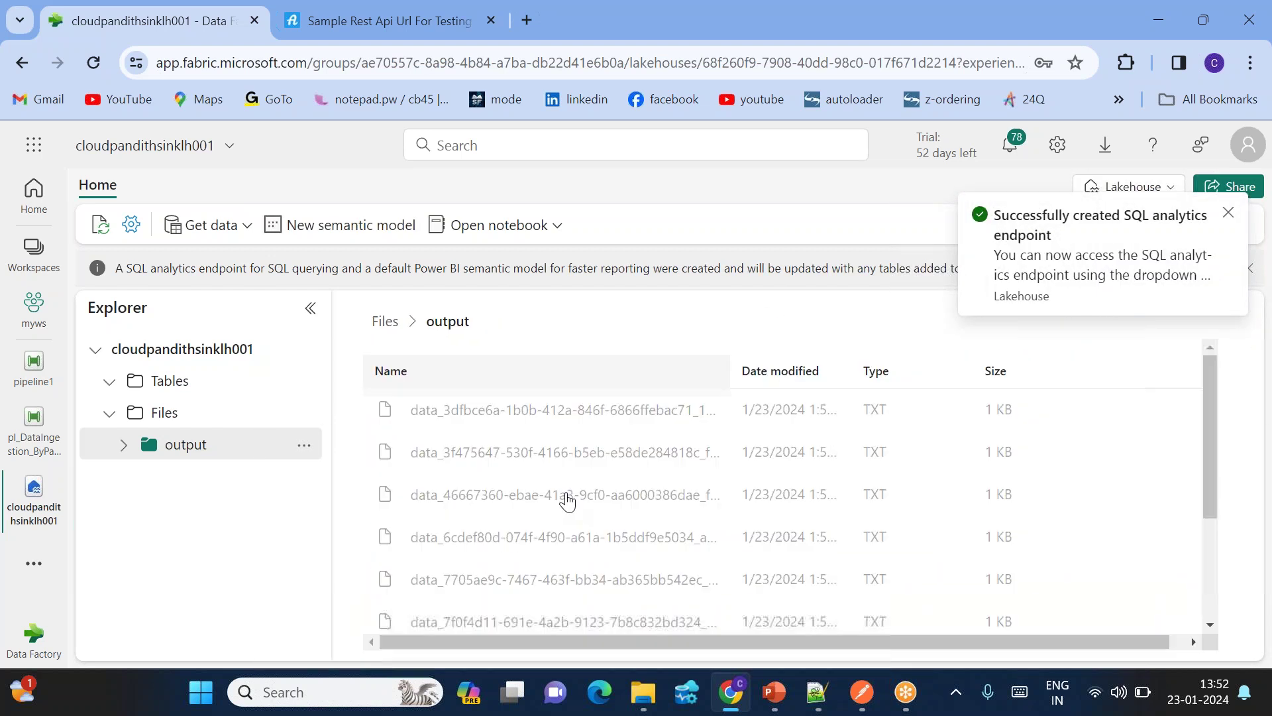
Step: Preview the sixth and last output TXT files to confirm their page records
left_click(467, 626)
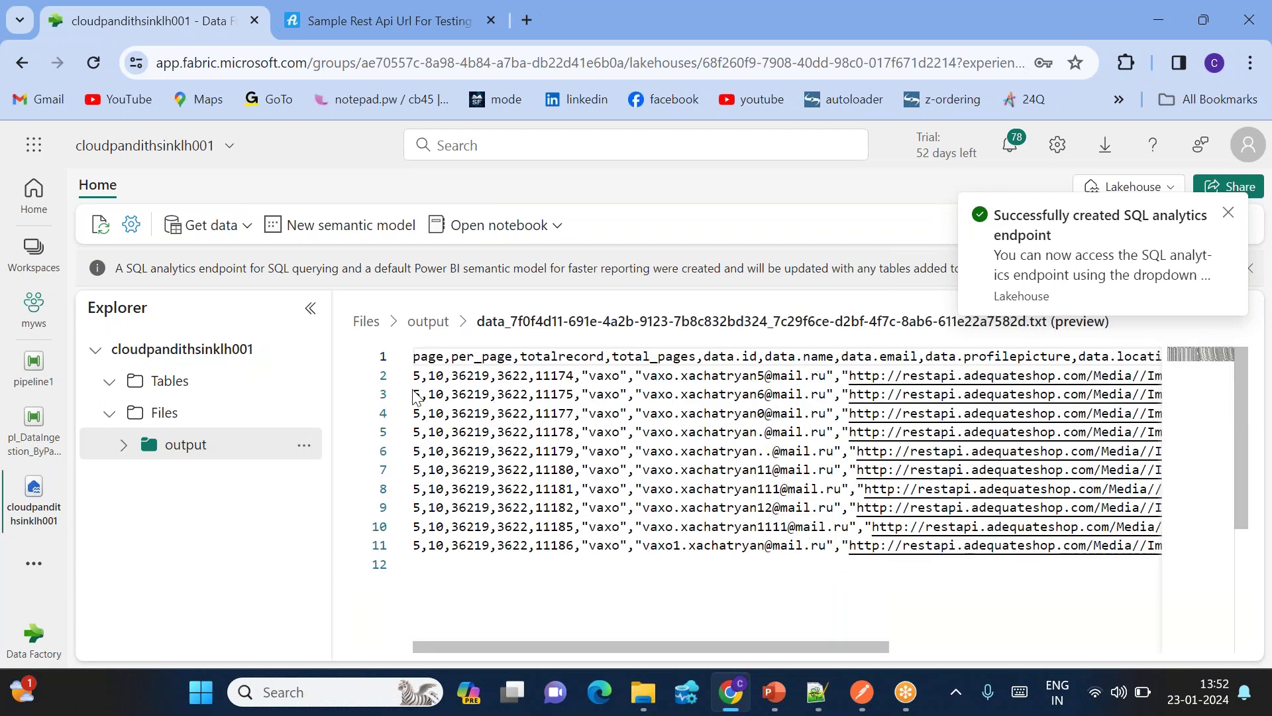
left_click(428, 321)
scroll(662, 497, "down", 5)
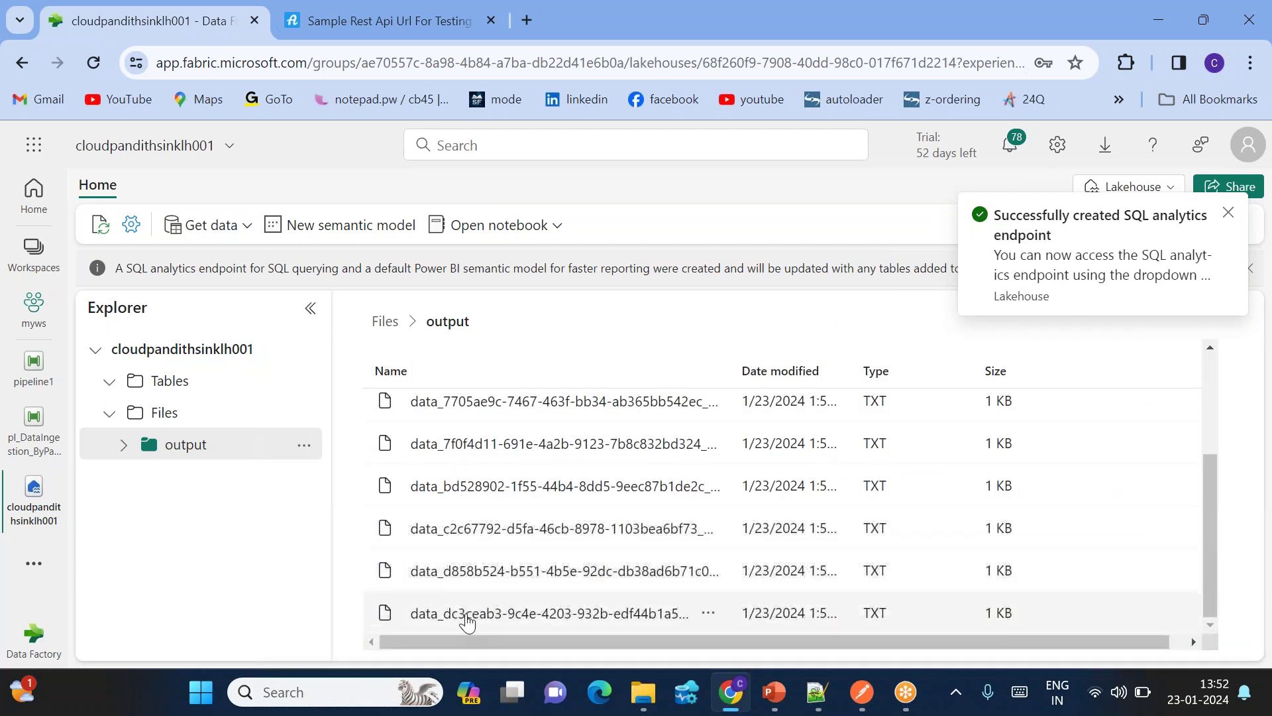
left_click(521, 613)
left_click(419, 376)
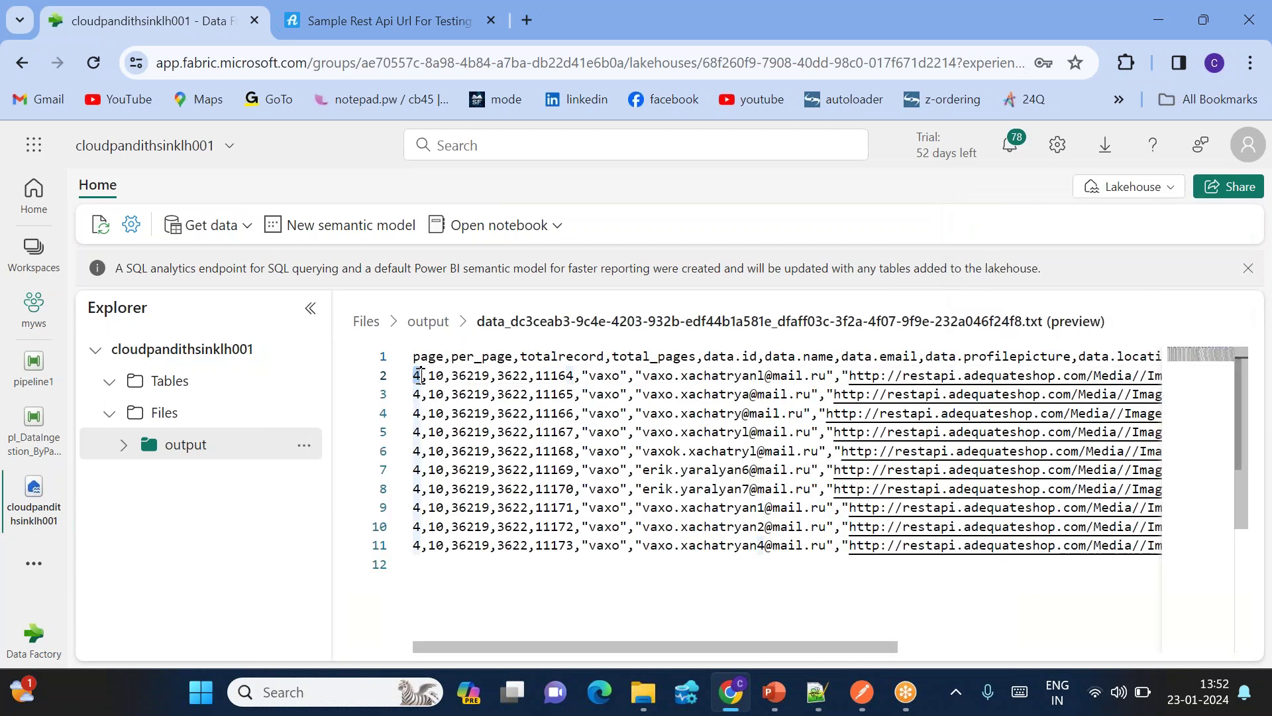
left_click(428, 321)
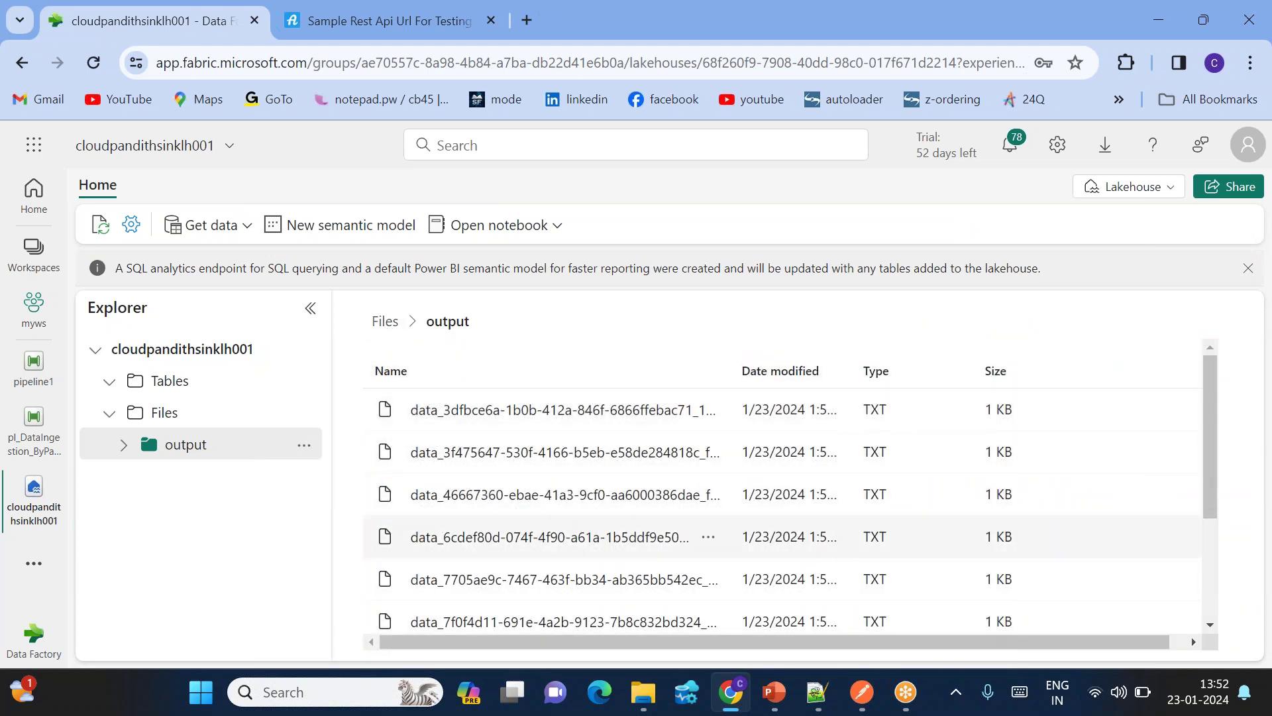
scroll(627, 489, "down", 3)
scroll(626, 489, "up", 3)
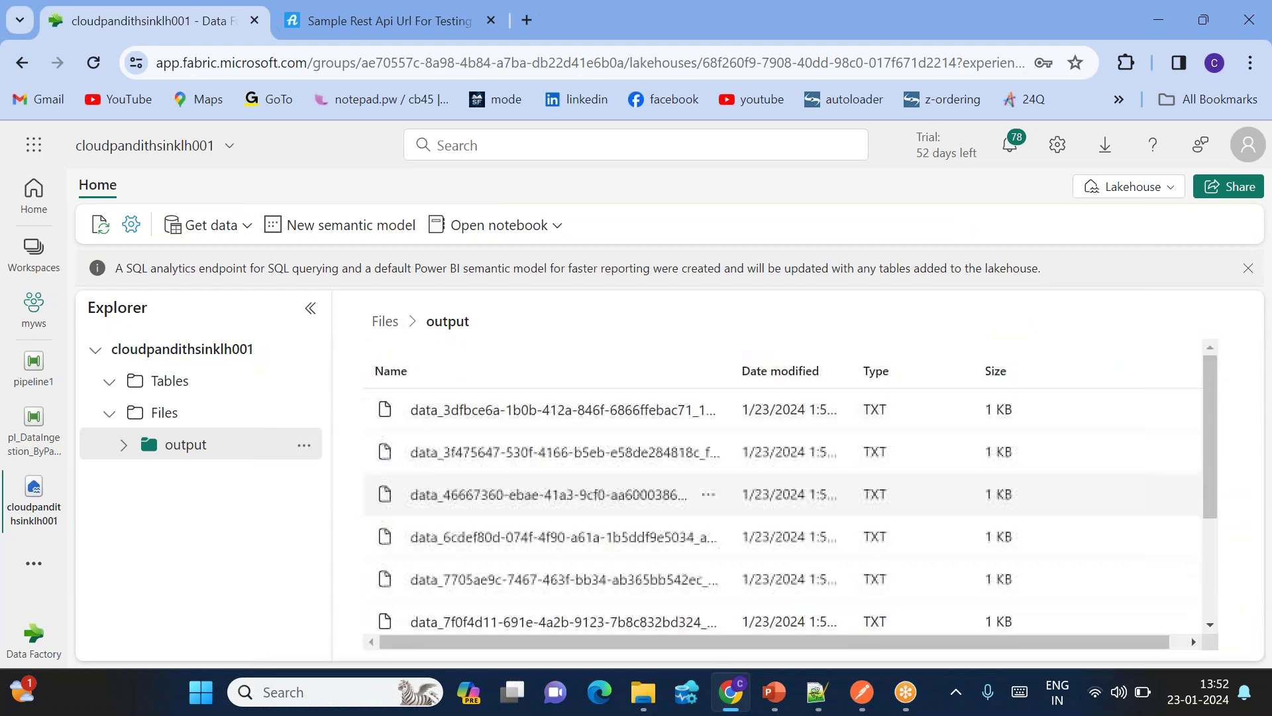